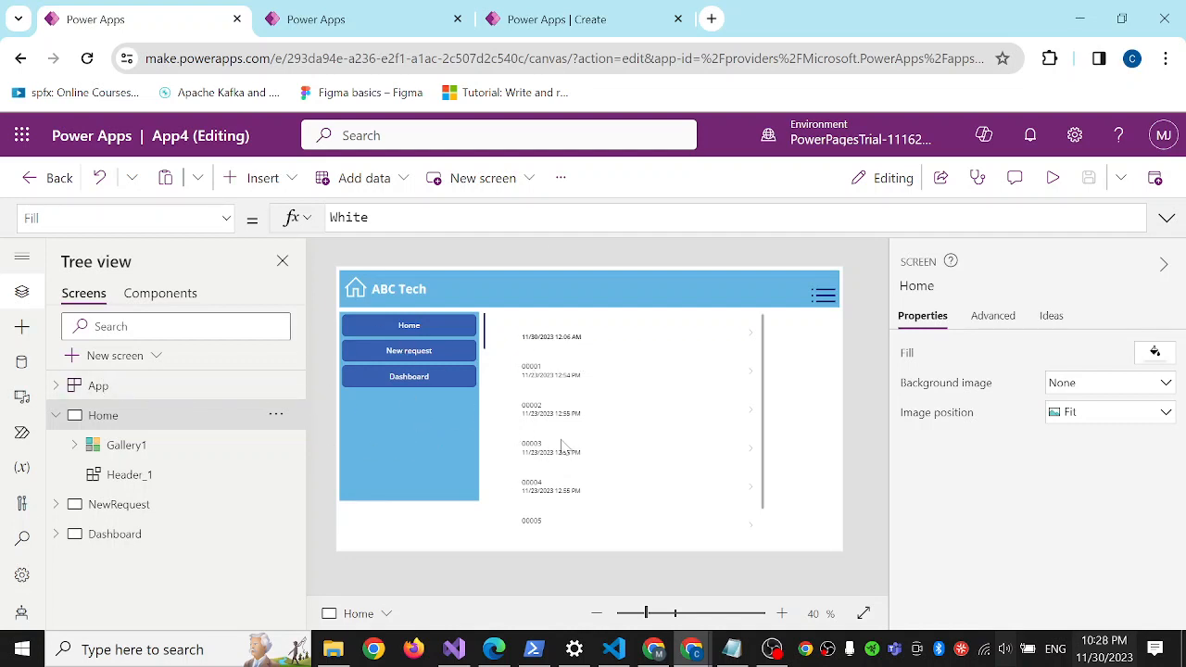
Preview App4 and test expanding and collapsing the header's list menu
click(1054, 181)
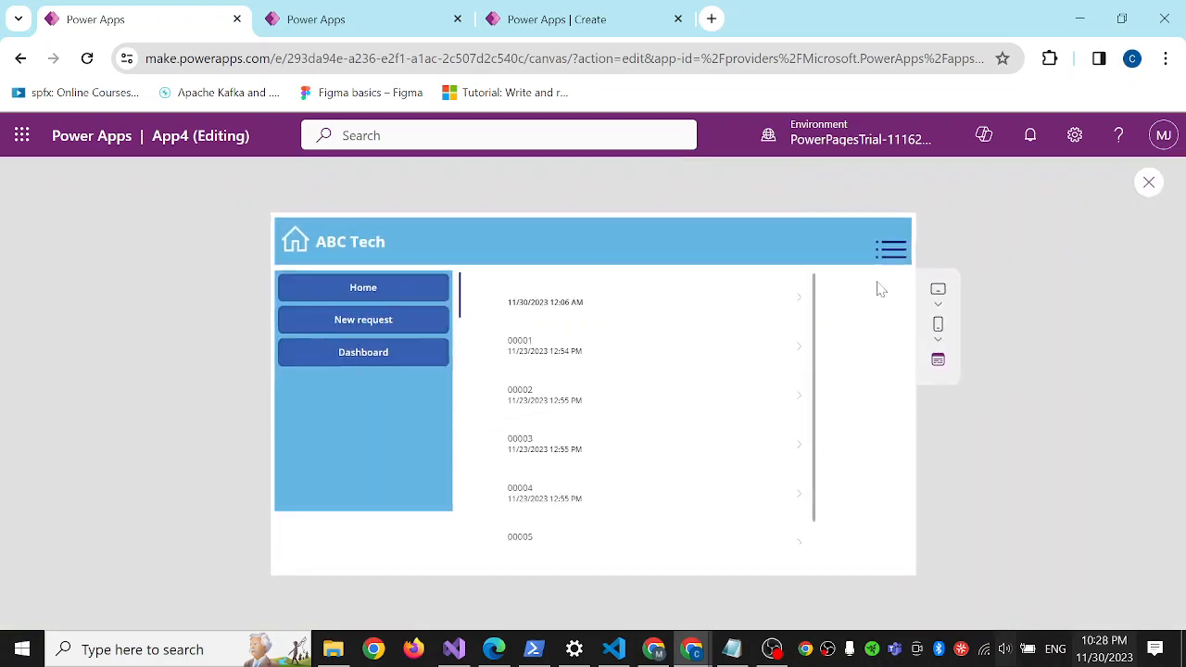
click(889, 256)
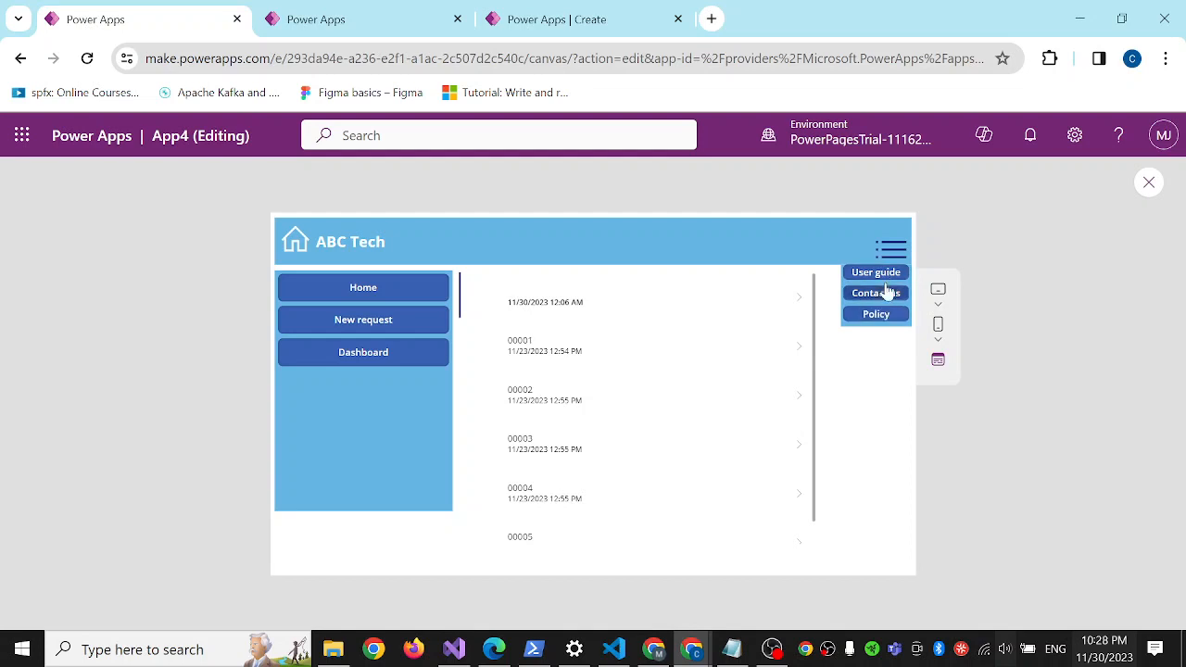
click(894, 251)
click(894, 251)
click(895, 251)
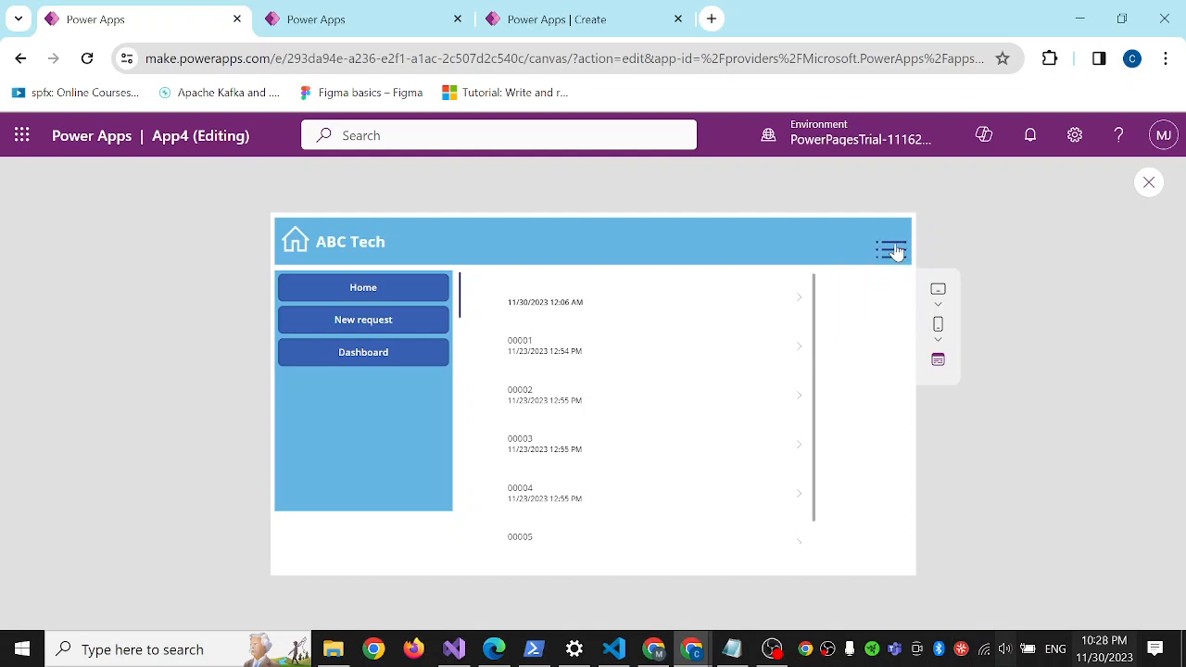
Test the side navigation between the Home and New request screens in the preview, and return to editing
click(359, 289)
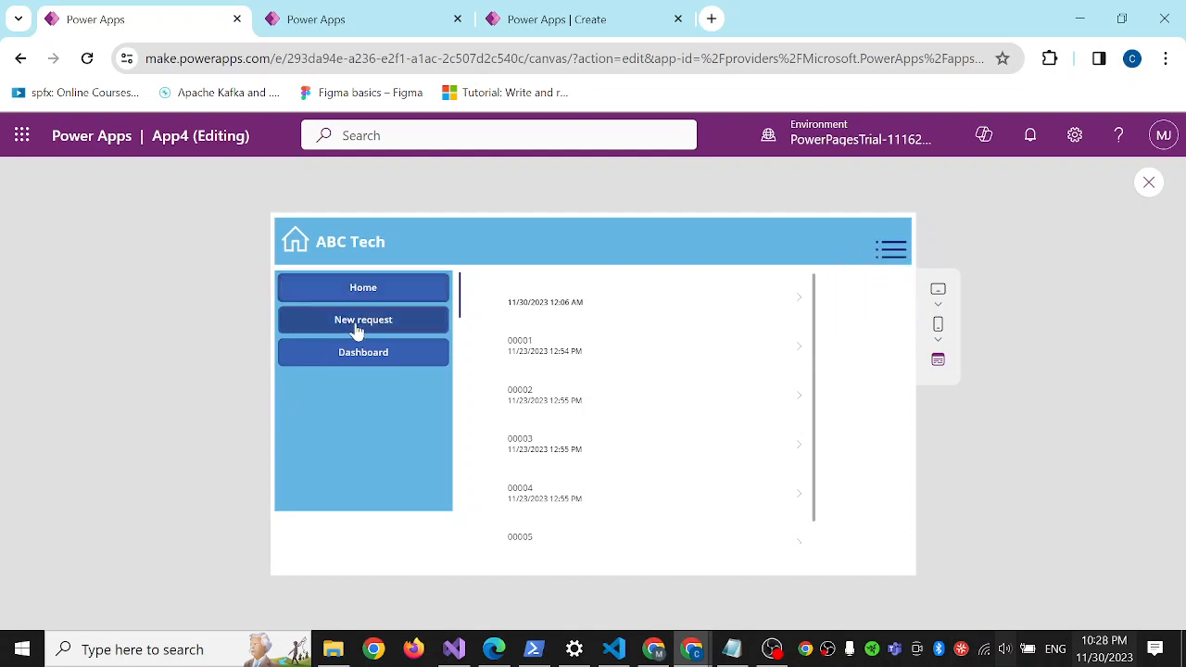
click(357, 328)
click(352, 299)
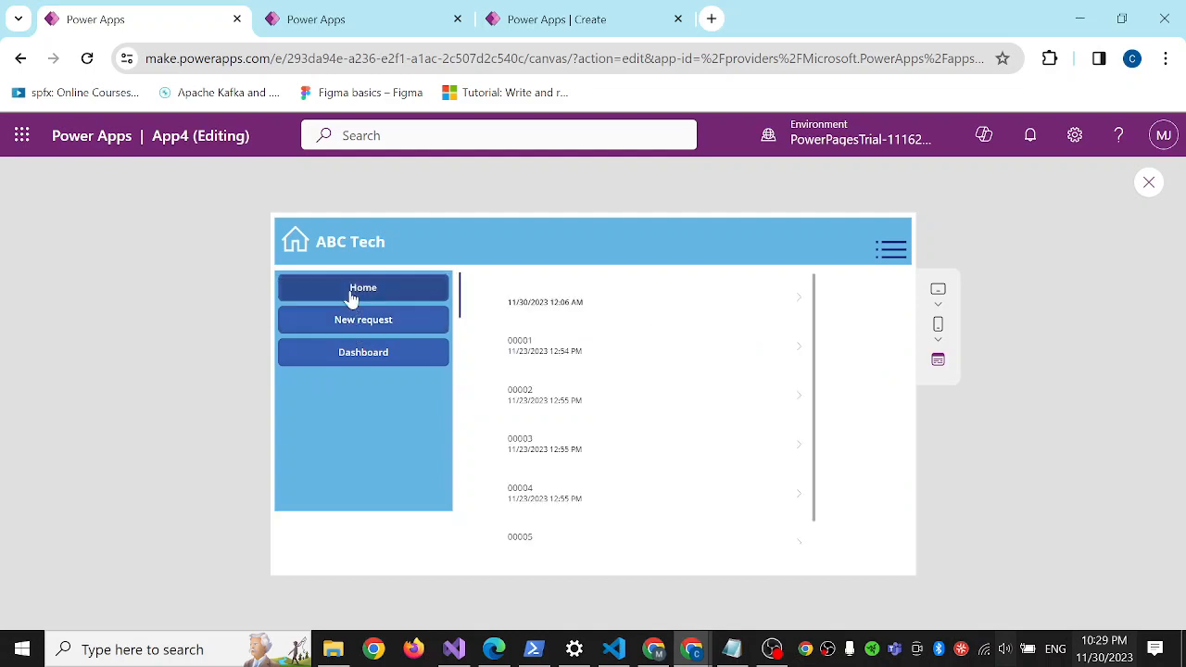
click(350, 320)
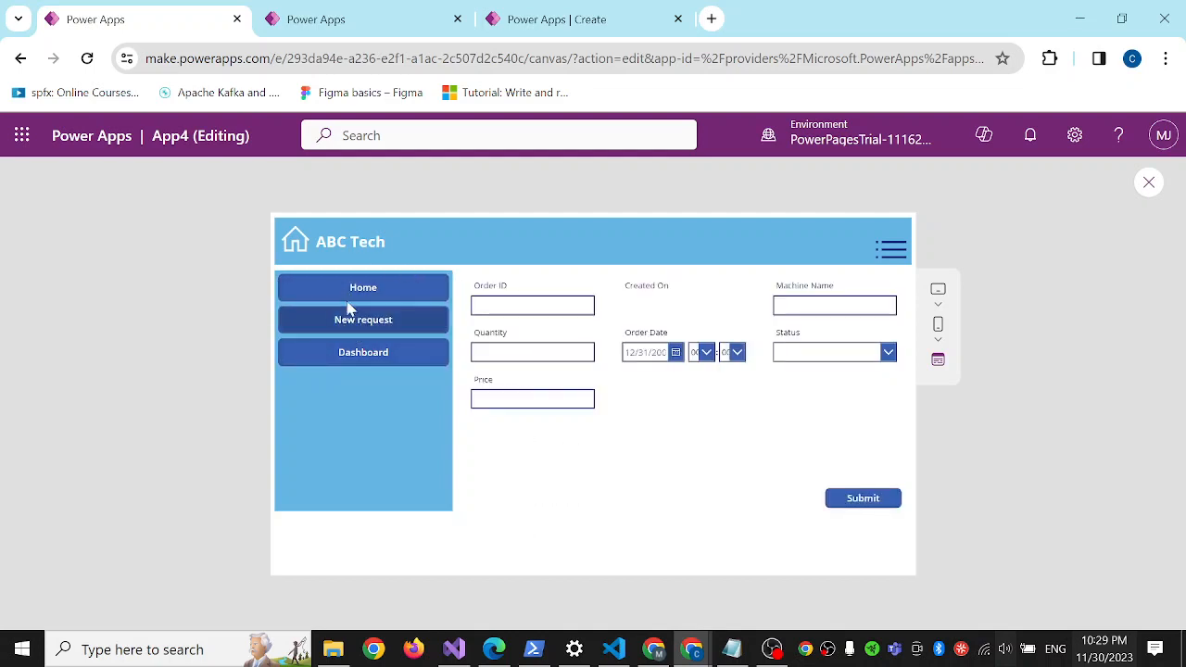
click(301, 287)
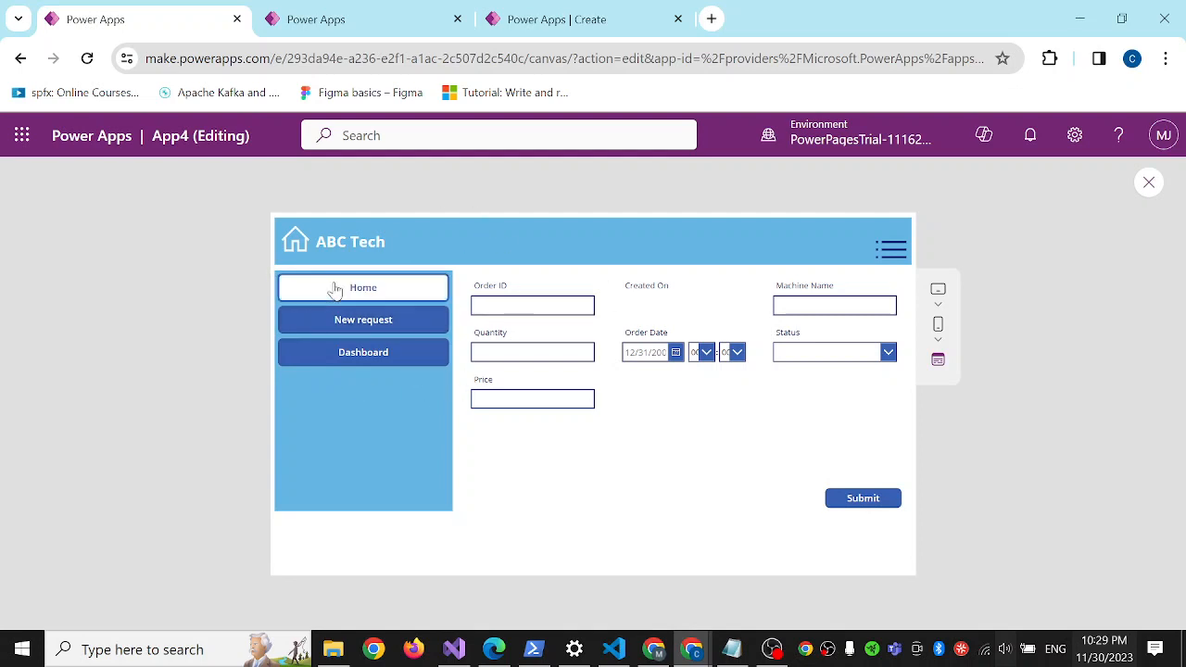
click(352, 326)
click(344, 287)
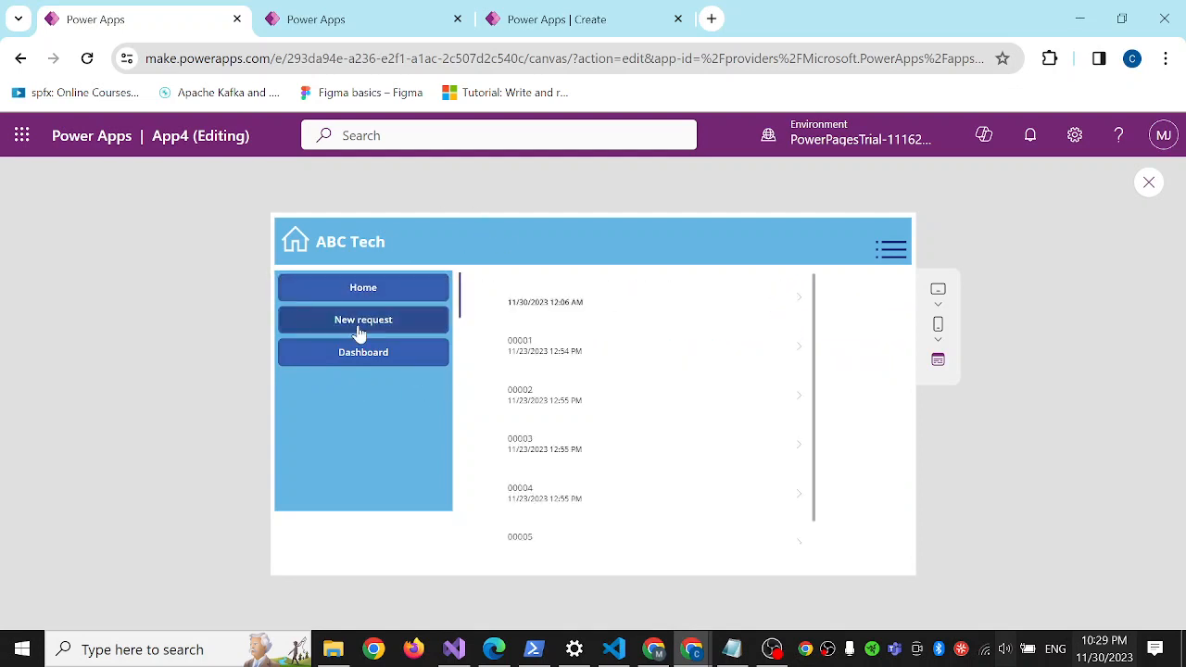
click(358, 326)
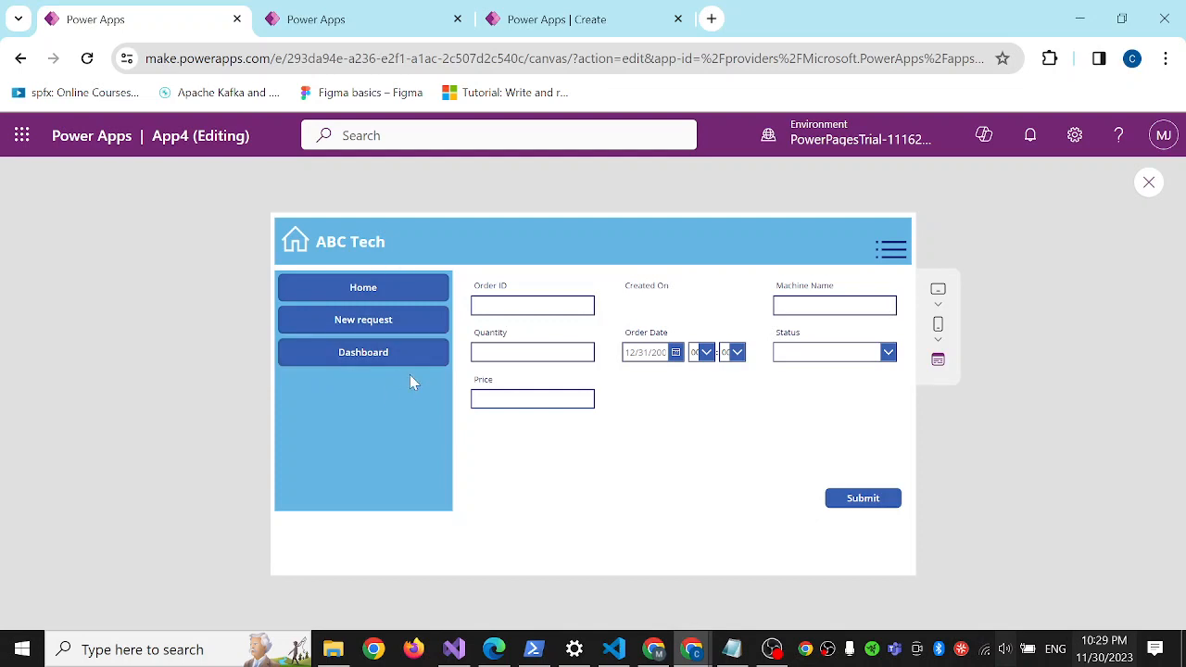
click(348, 301)
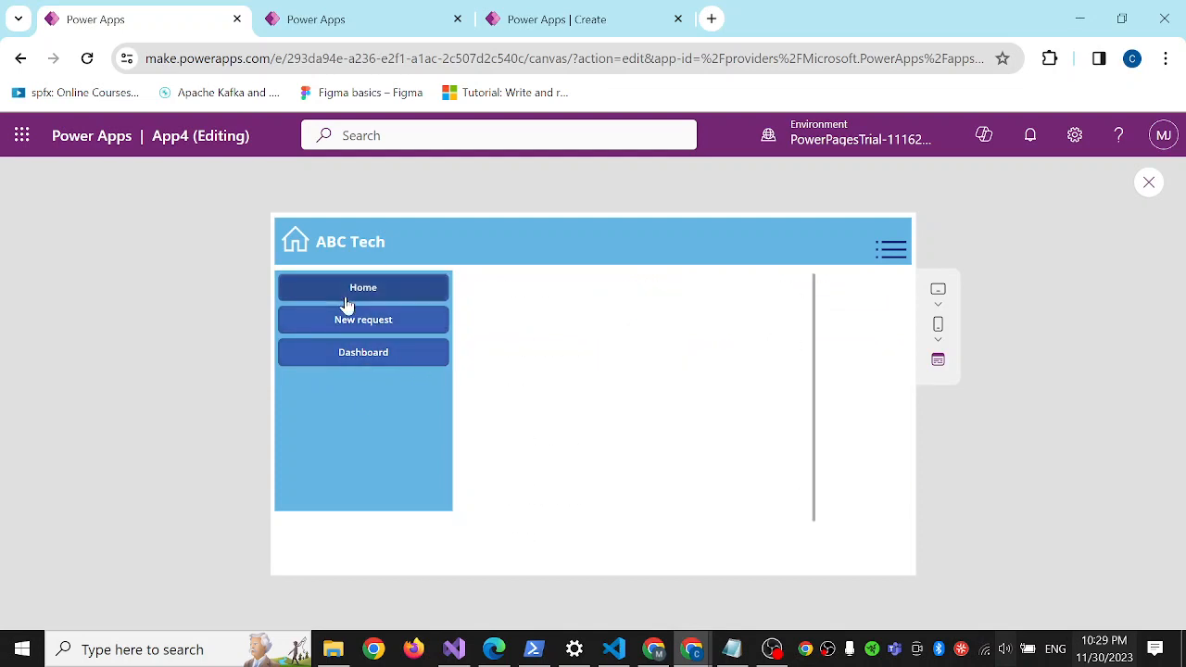
click(1149, 183)
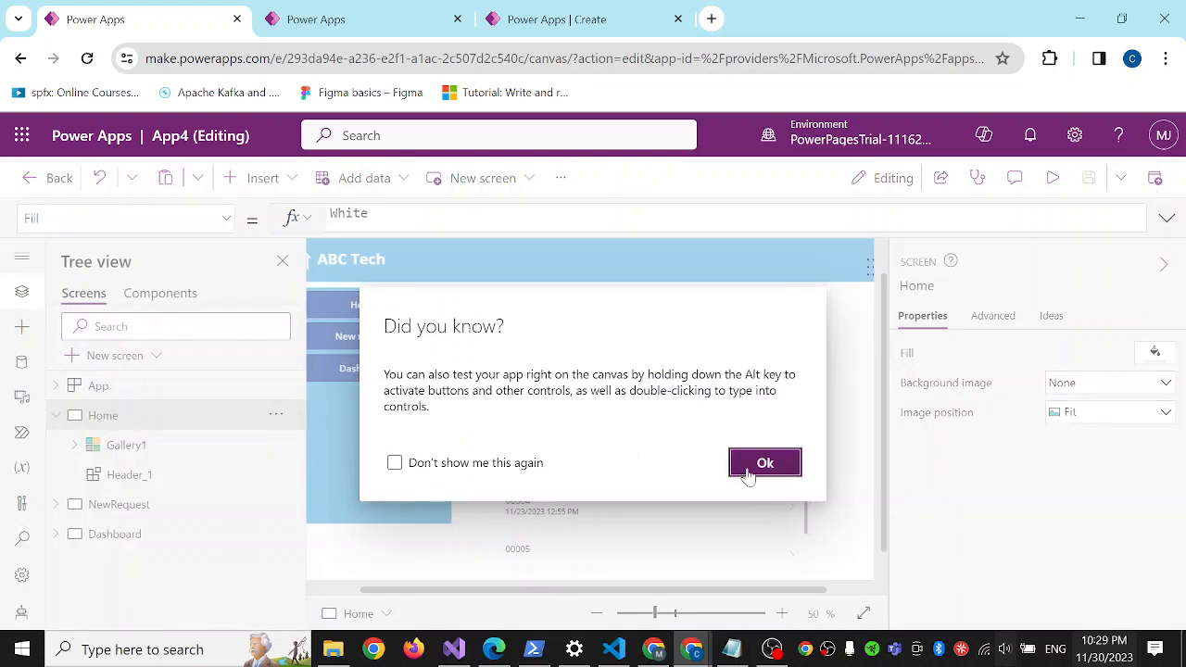
click(757, 469)
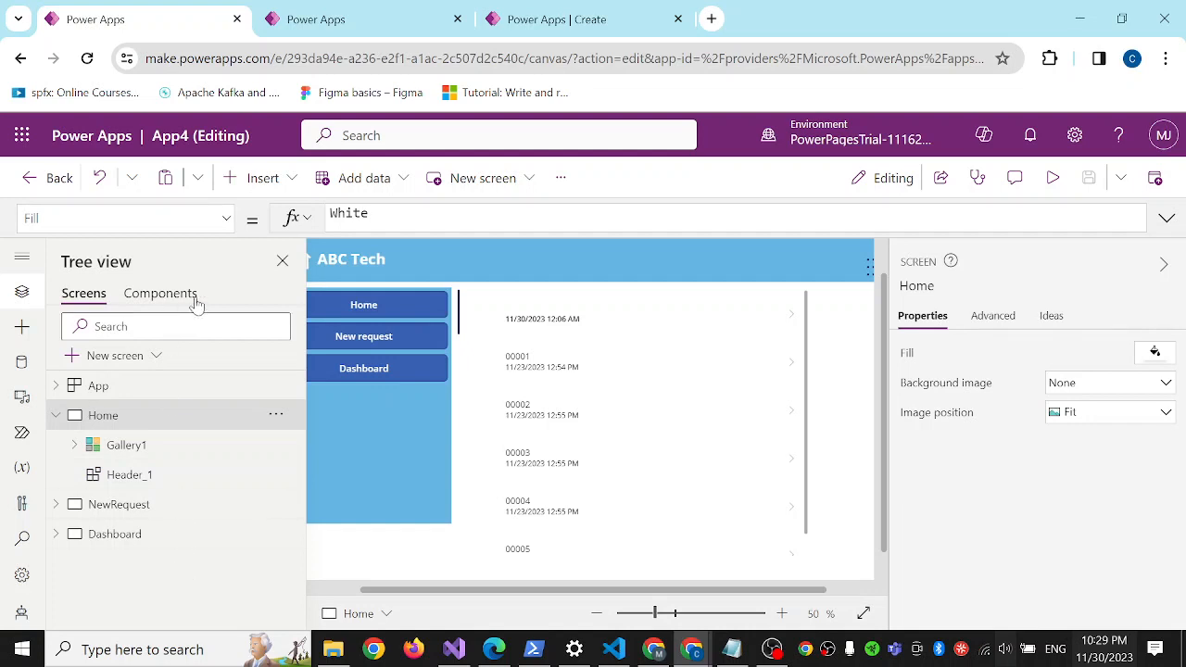
Preview App4 again to recheck the New request and Home navigation and the header's list menu, and close the preview
click(1052, 182)
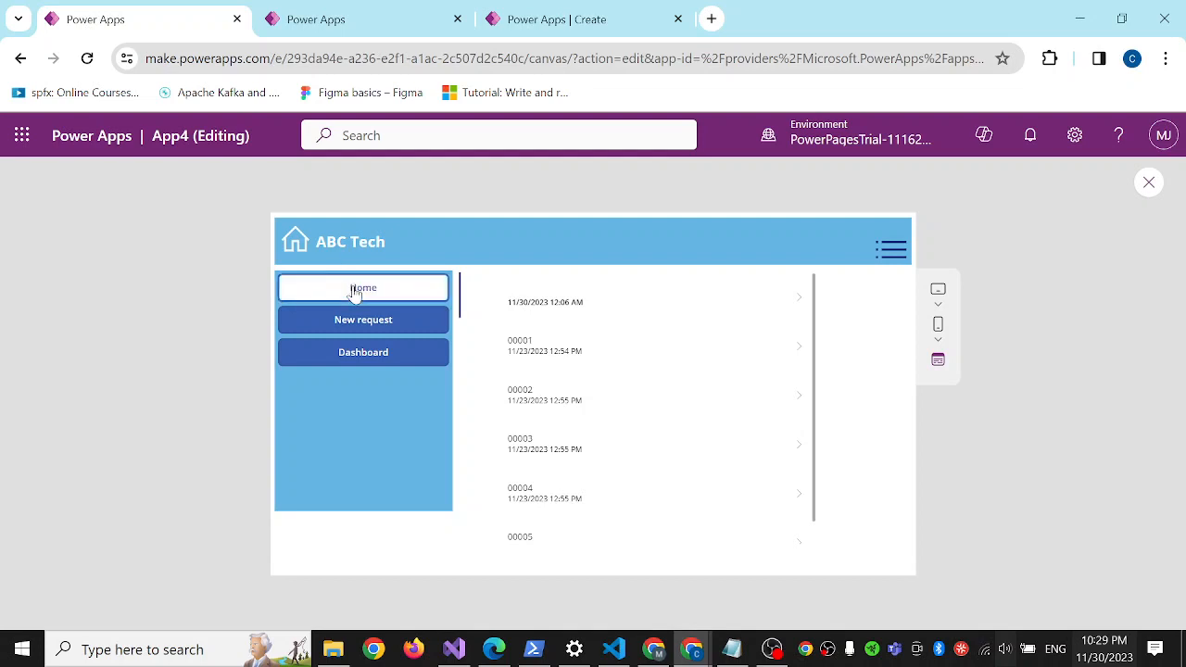
click(361, 326)
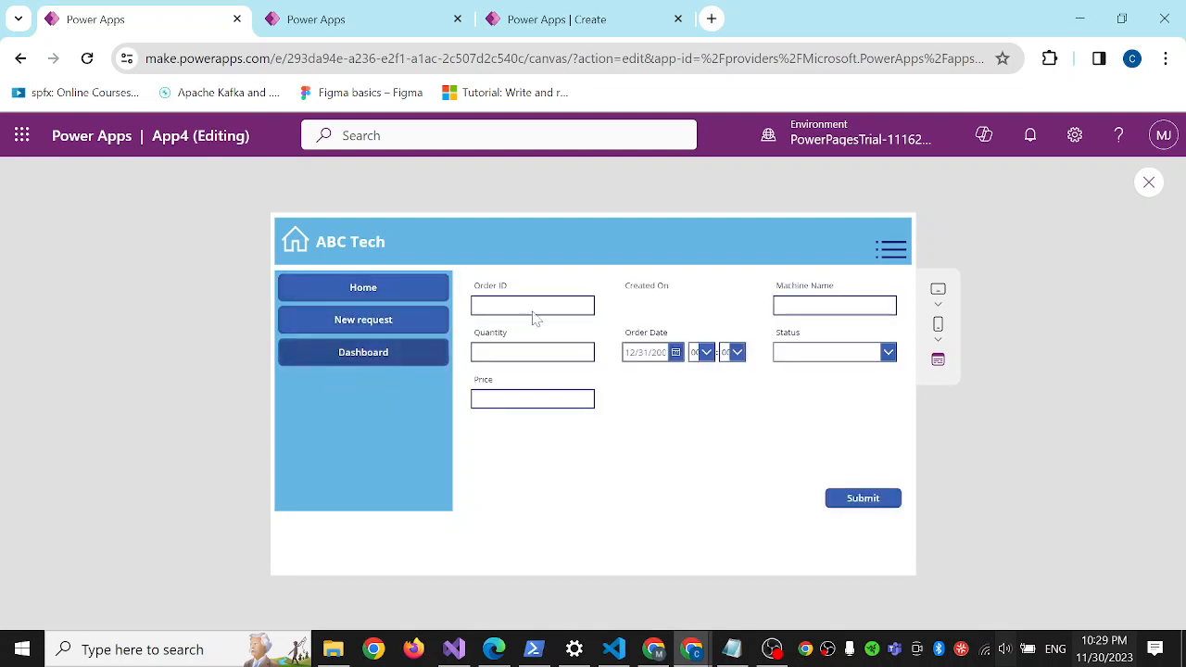
click(367, 293)
click(892, 251)
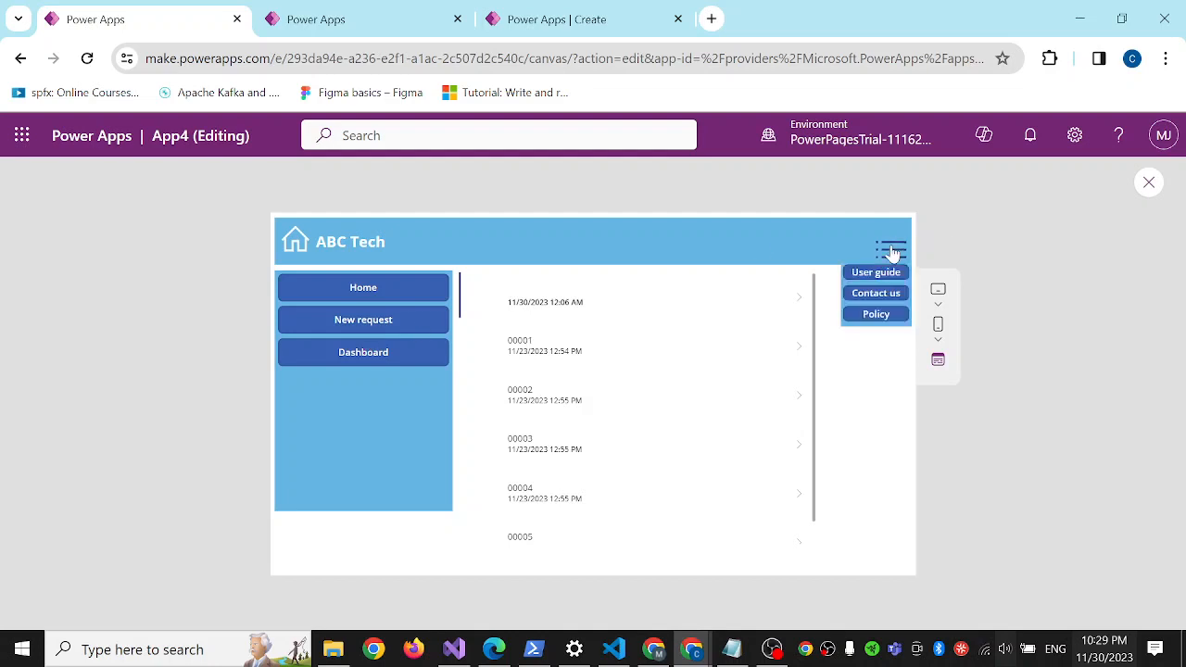
click(892, 251)
click(891, 251)
click(892, 251)
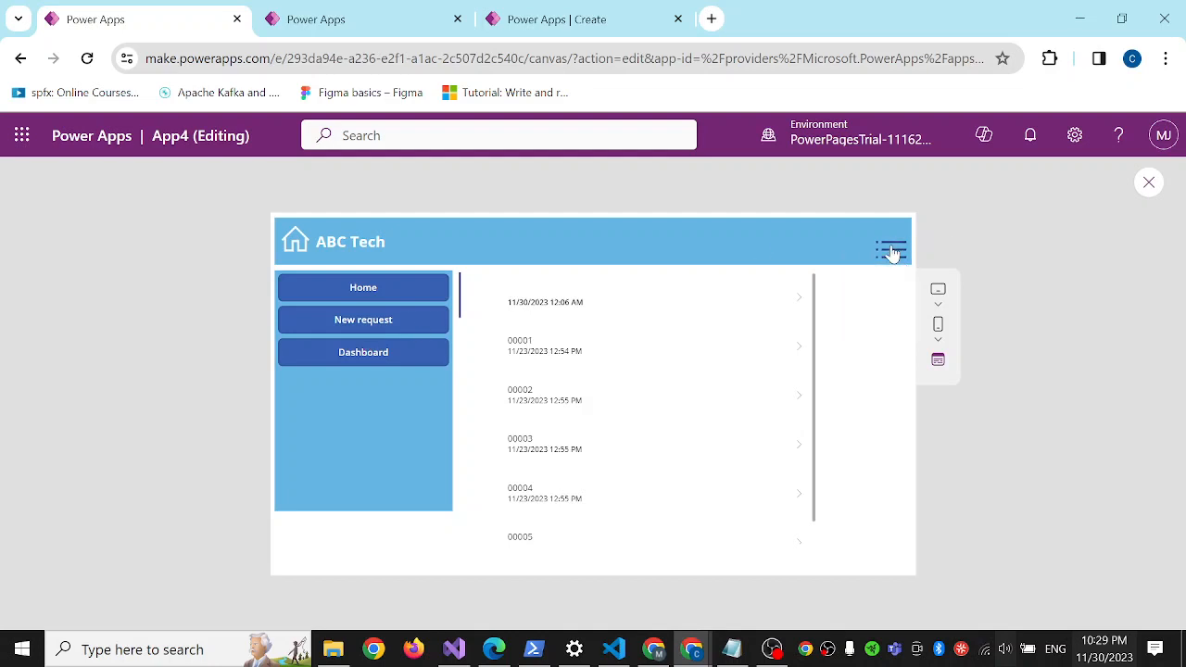
click(1149, 183)
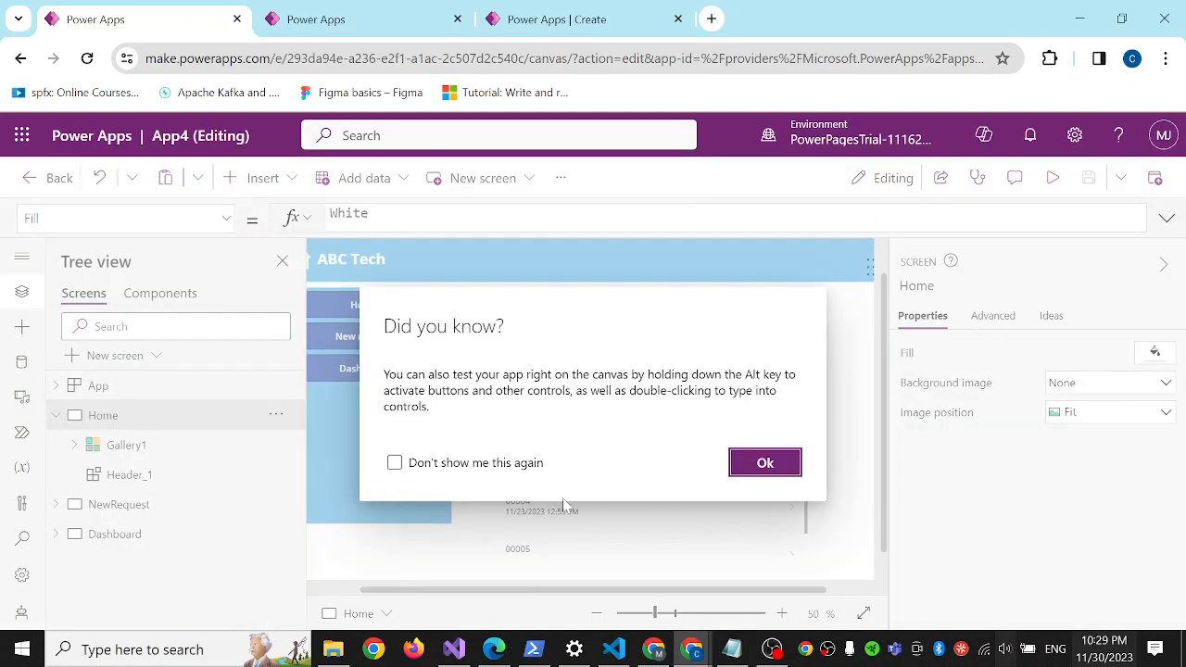
click(762, 464)
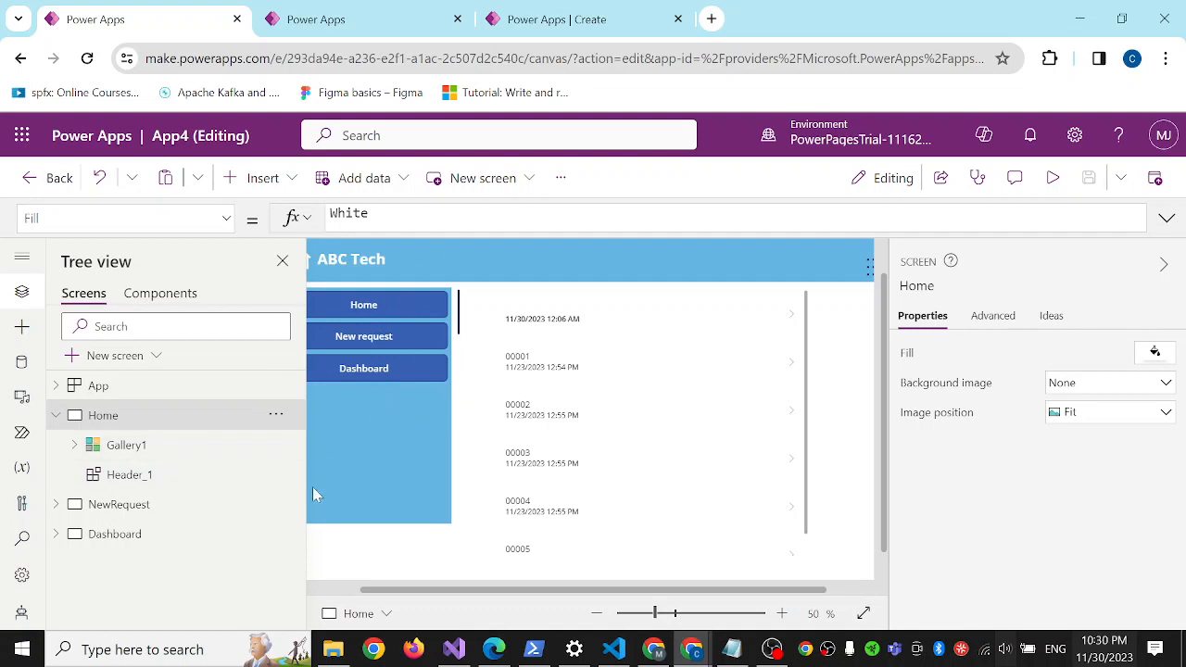
Create a blank canvas app named App6 in Tablet format and skip the welcome dialog
click(573, 28)
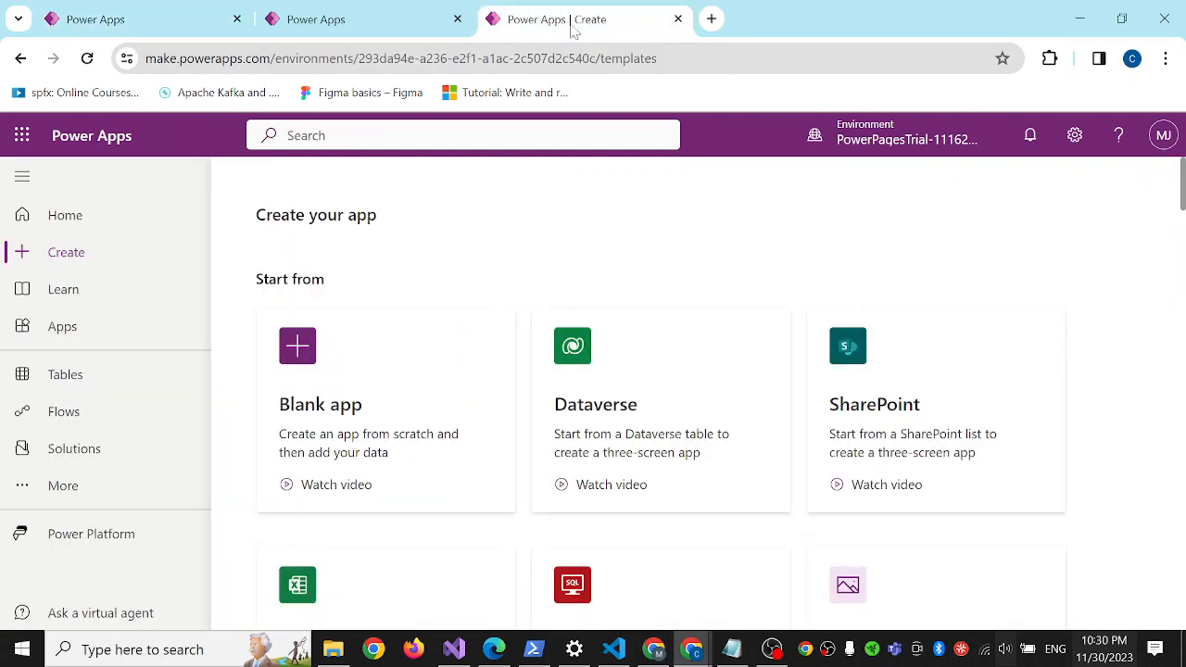
click(309, 409)
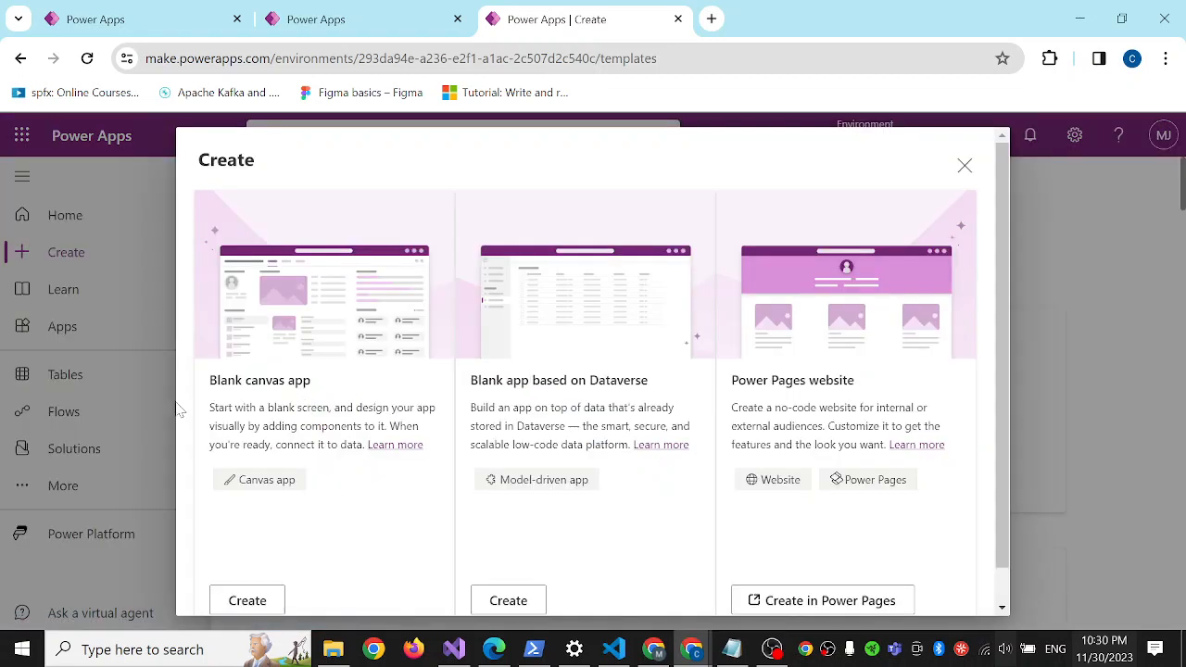
click(248, 602)
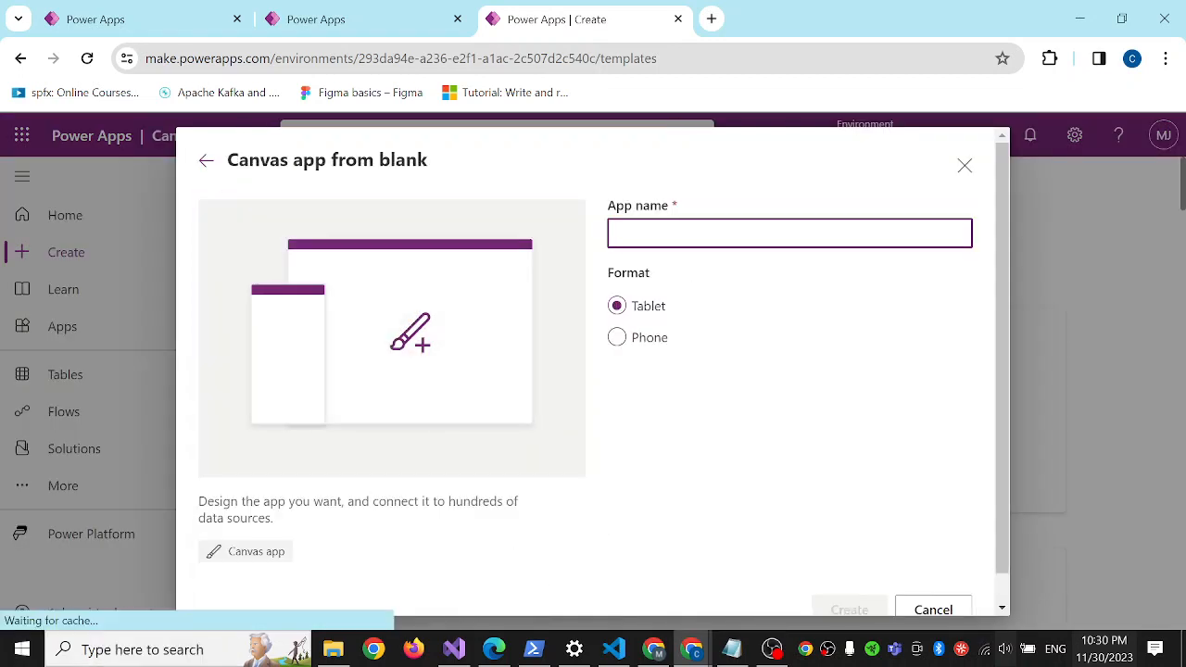
text(App)
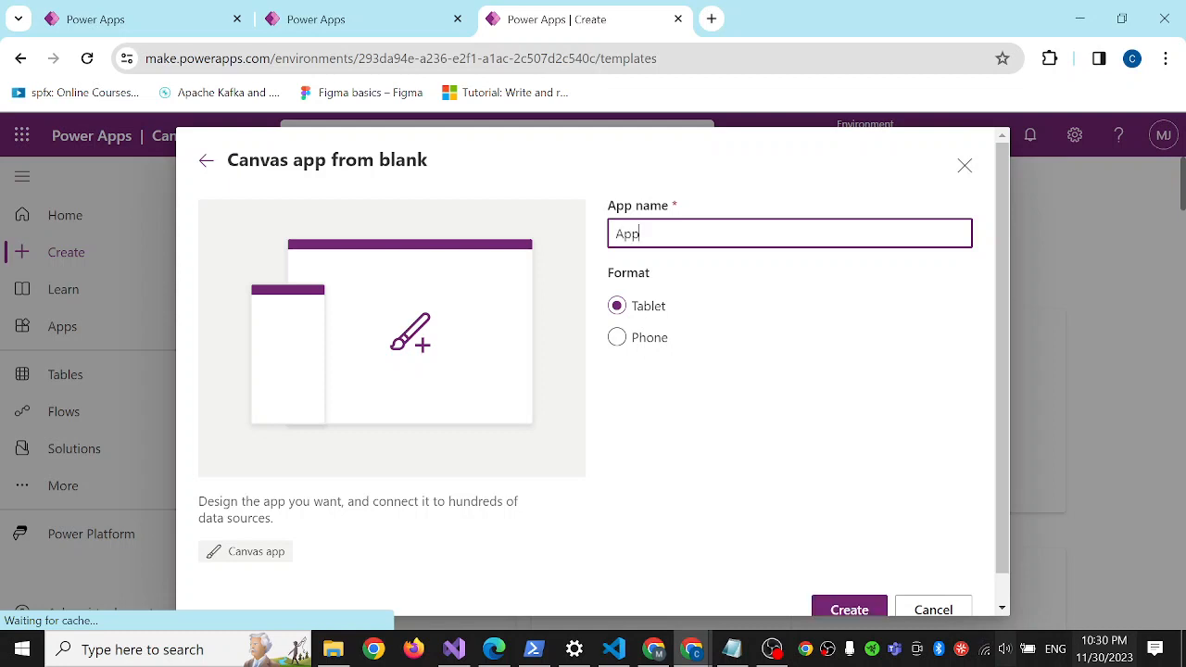
text(5)
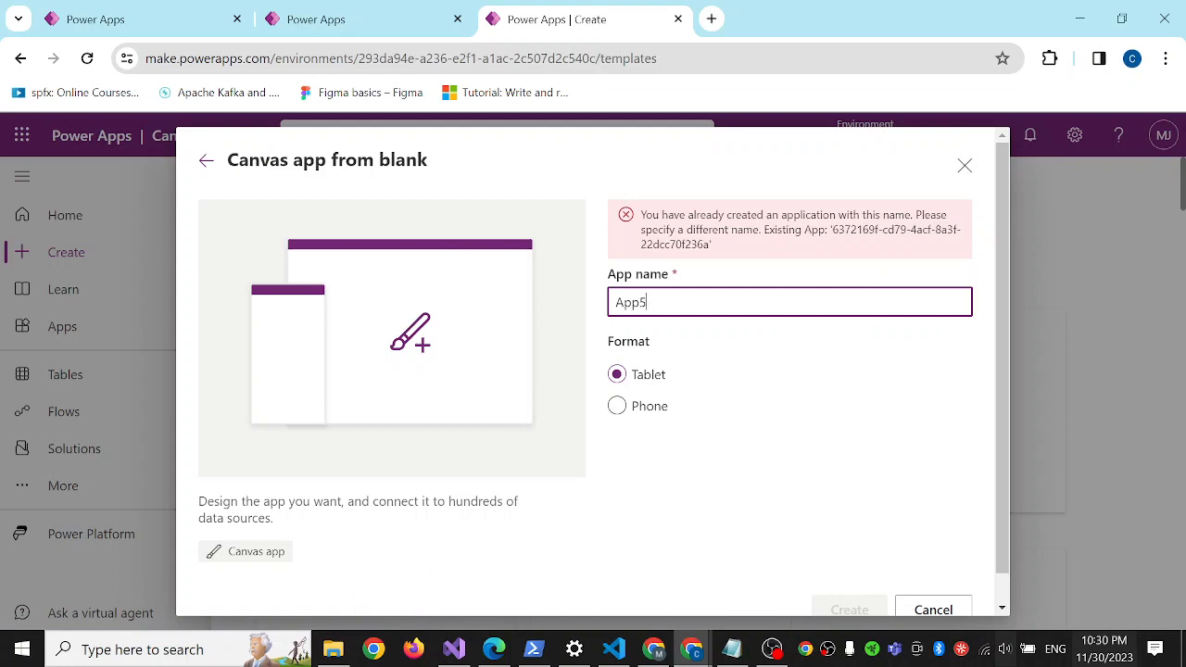
key(BackSpace)
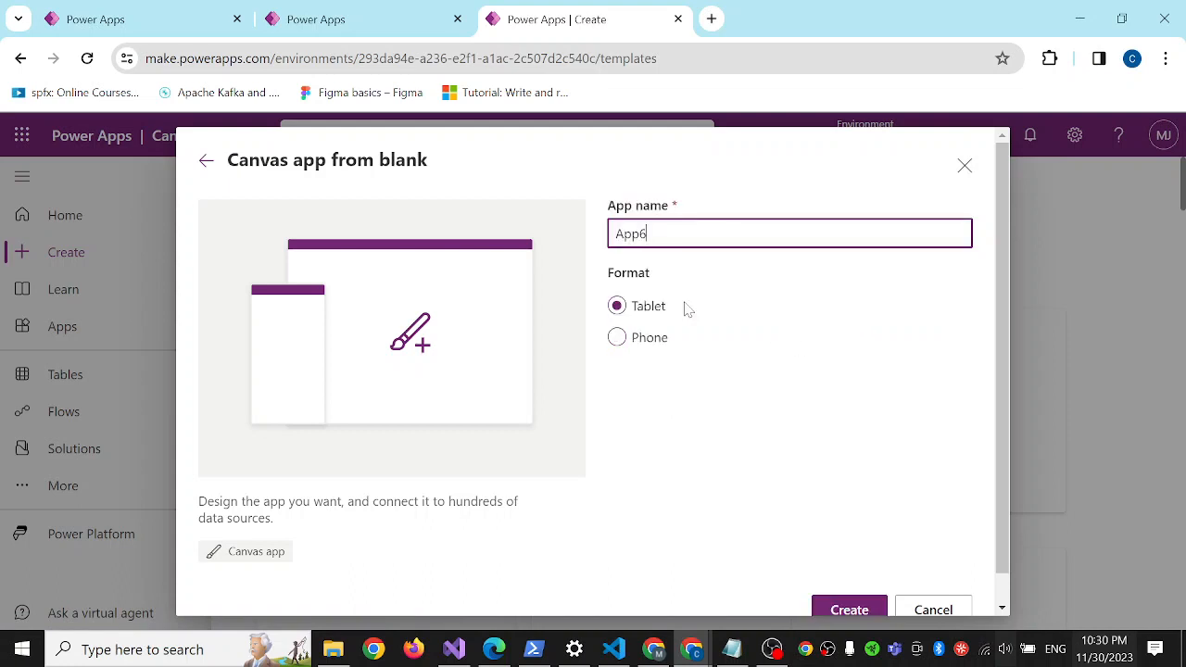
click(862, 611)
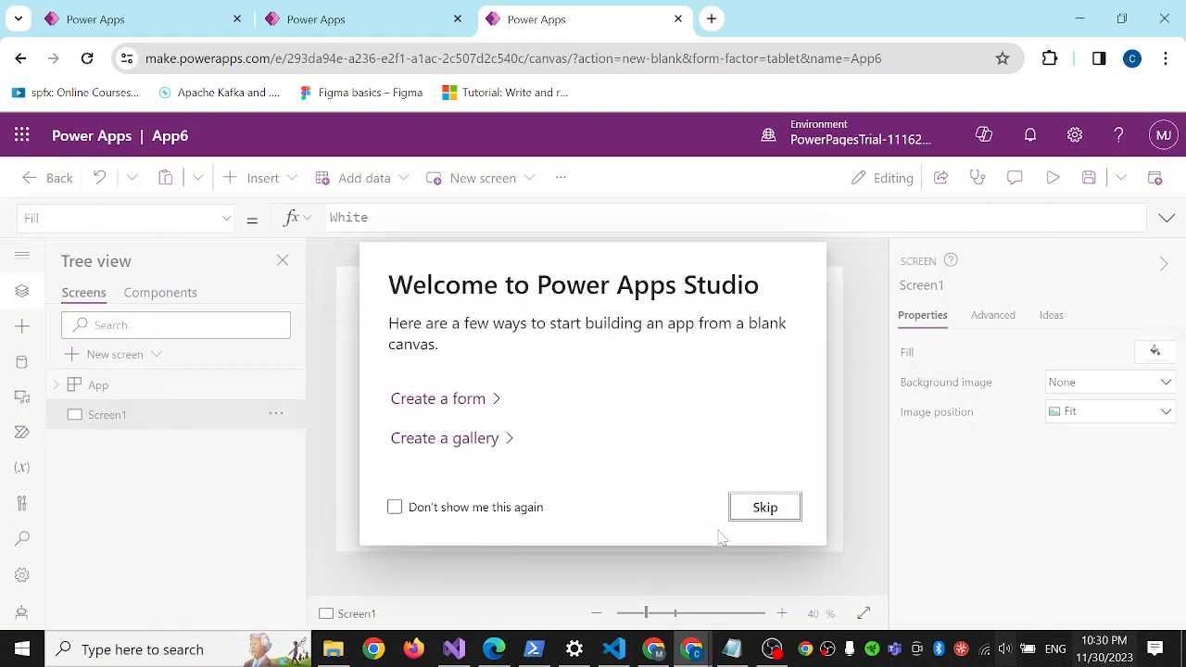
click(765, 508)
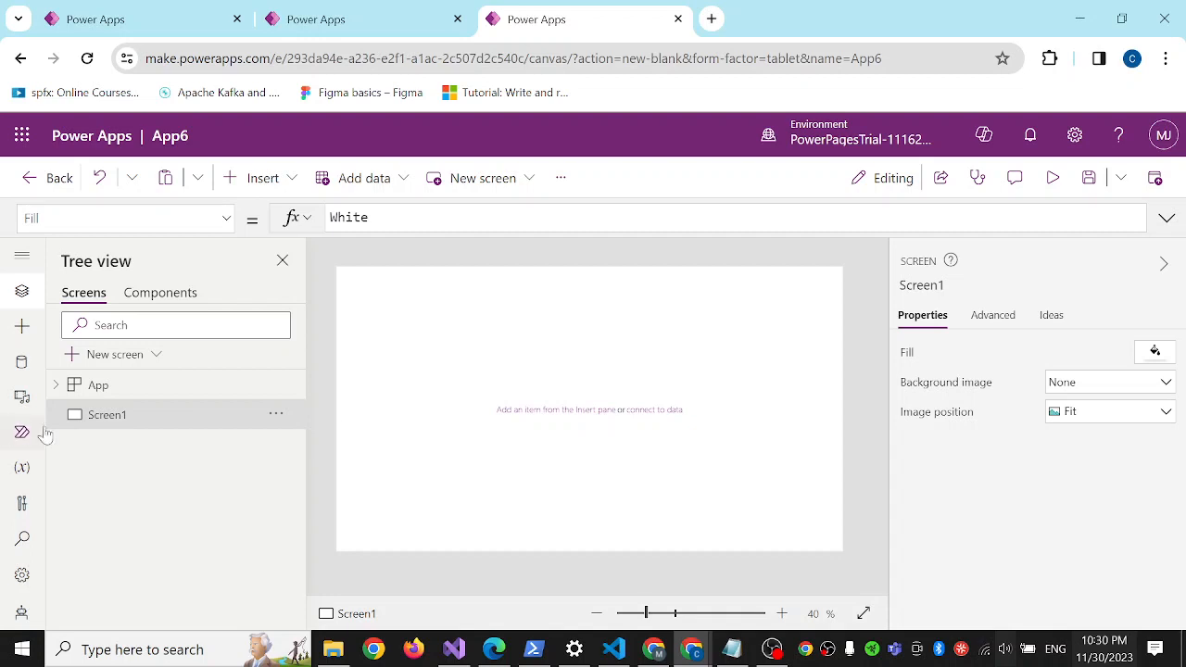
Rename Screen1 to Home
right_click(114, 422)
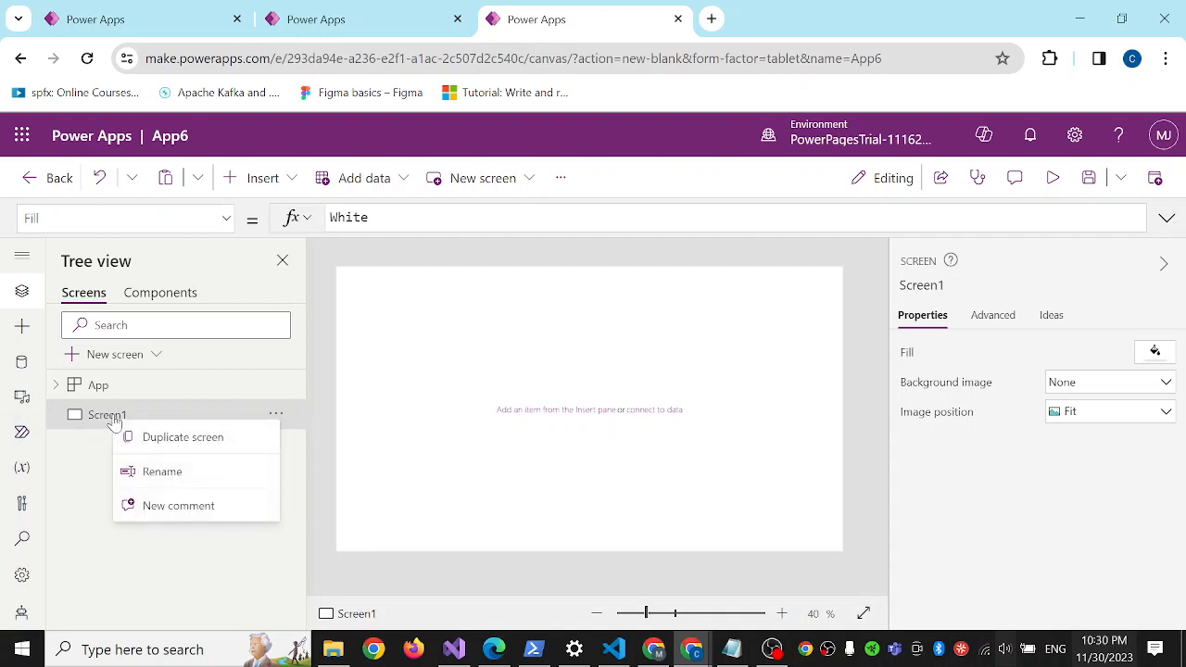
click(153, 470)
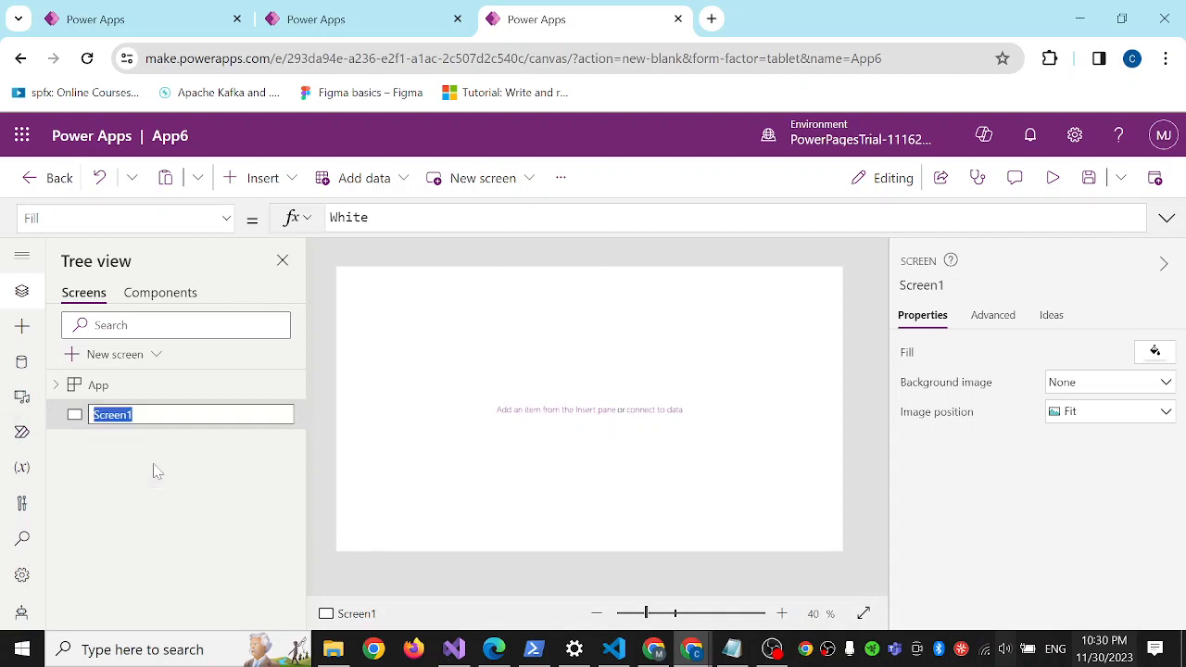
text(Home)
key(Return)
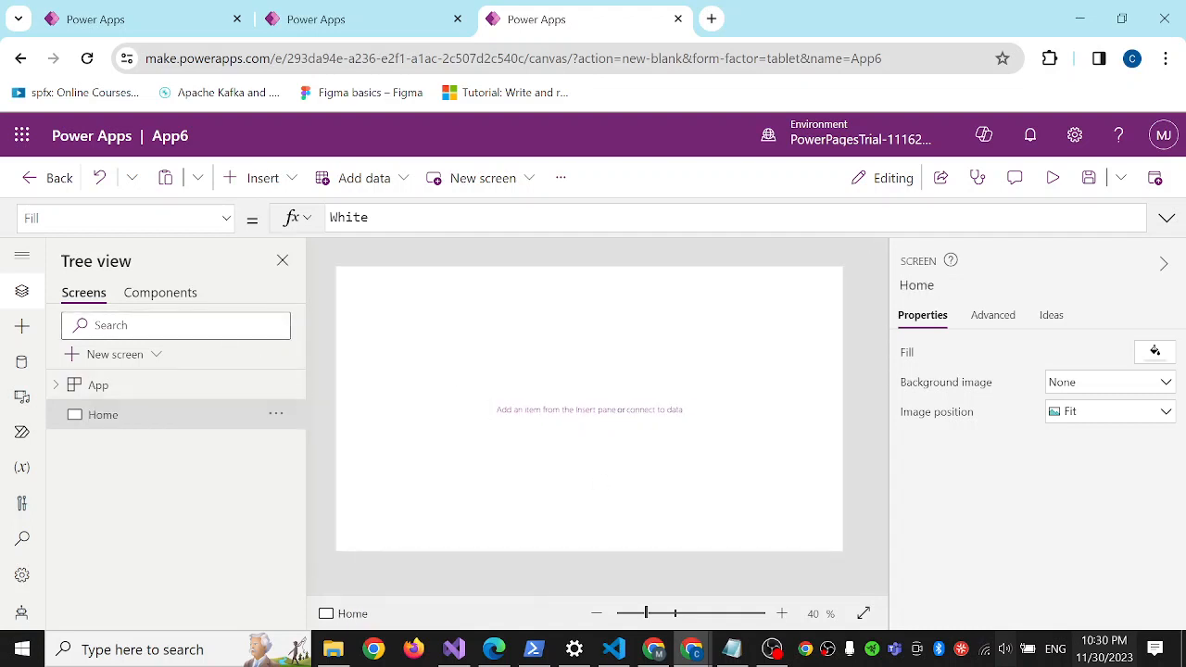
Add a new screen using the layout with a header, side column and main area, and copy its ScreenContainer1
click(153, 361)
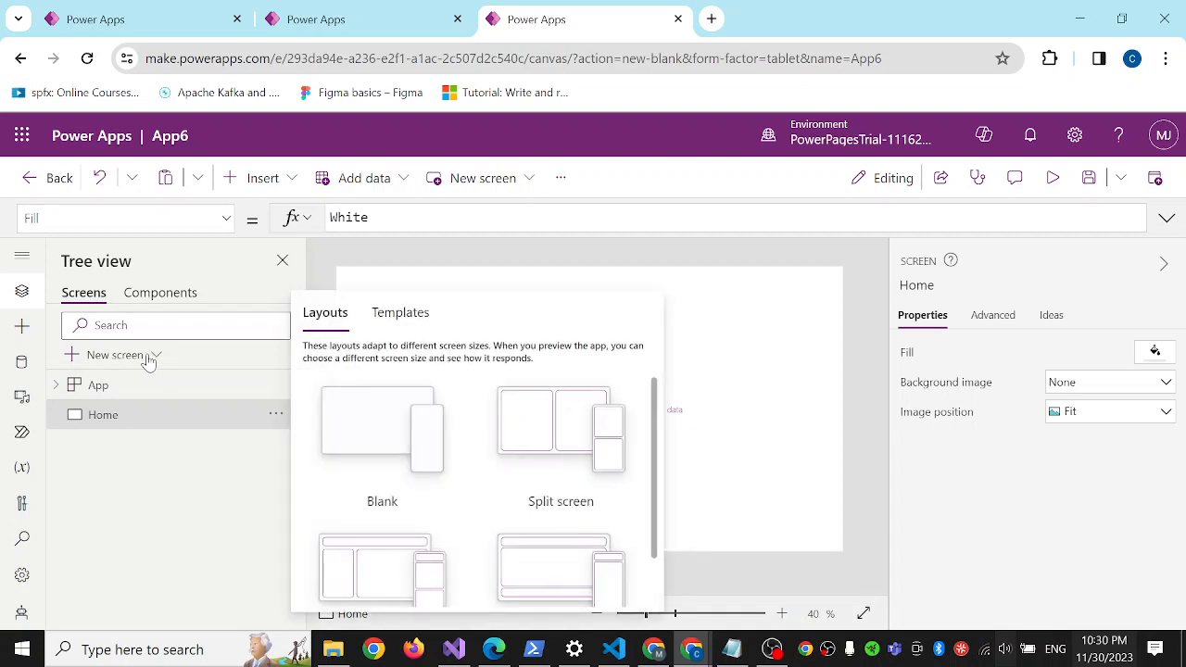
click(364, 571)
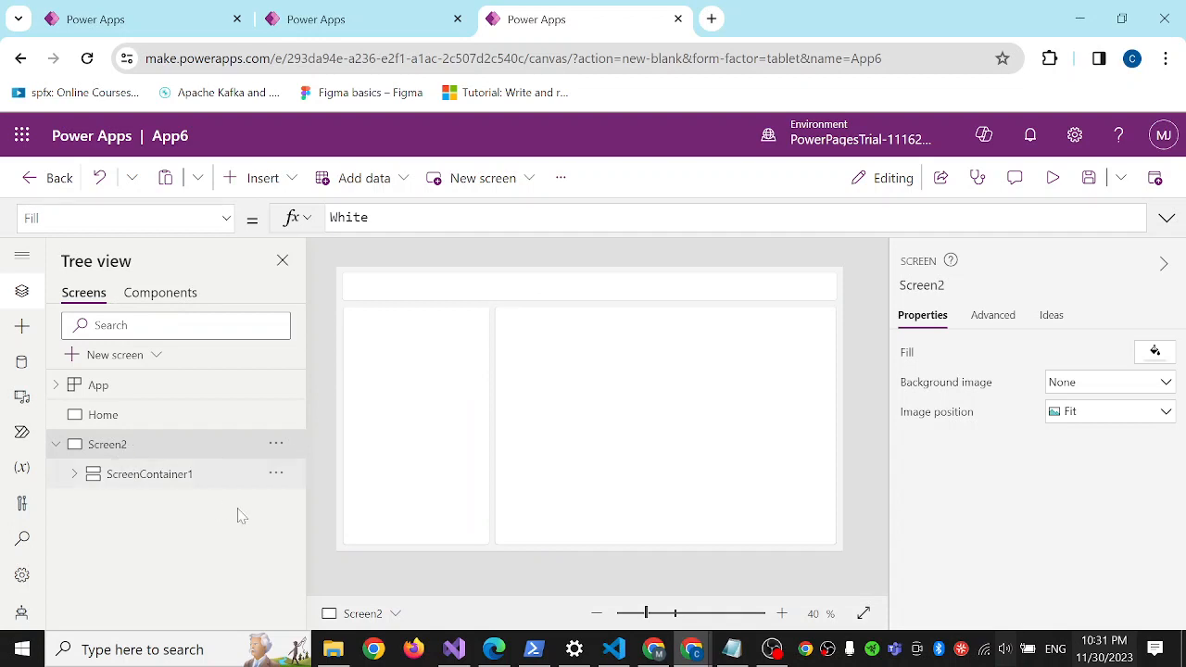
right_click(152, 485)
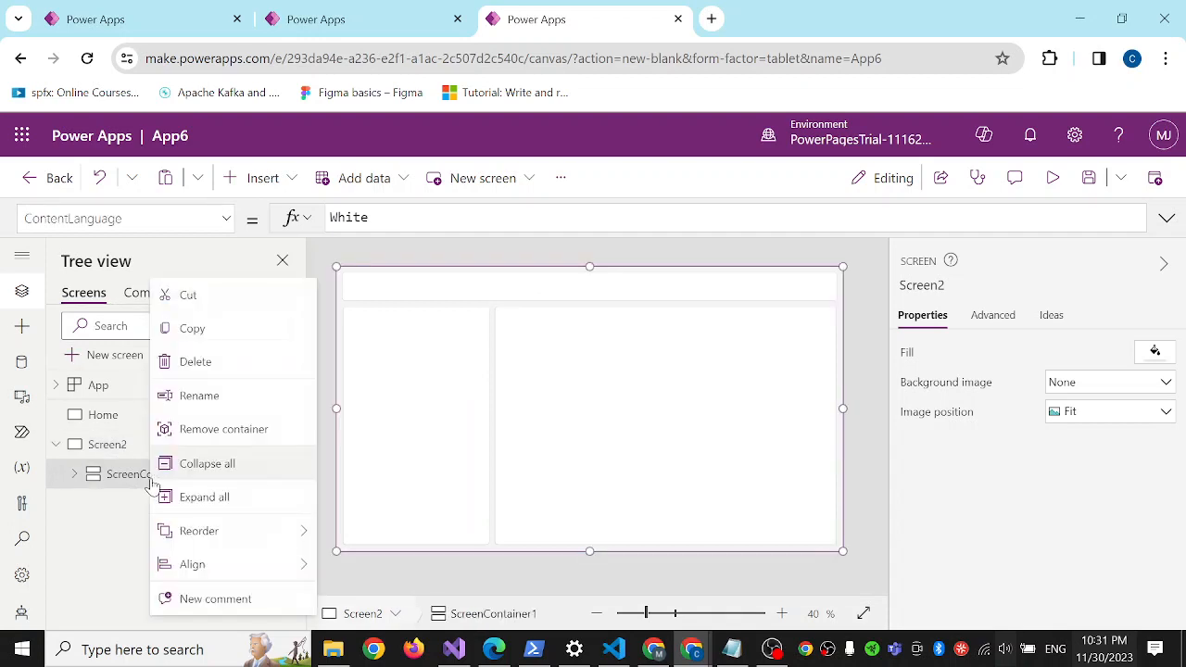
click(206, 329)
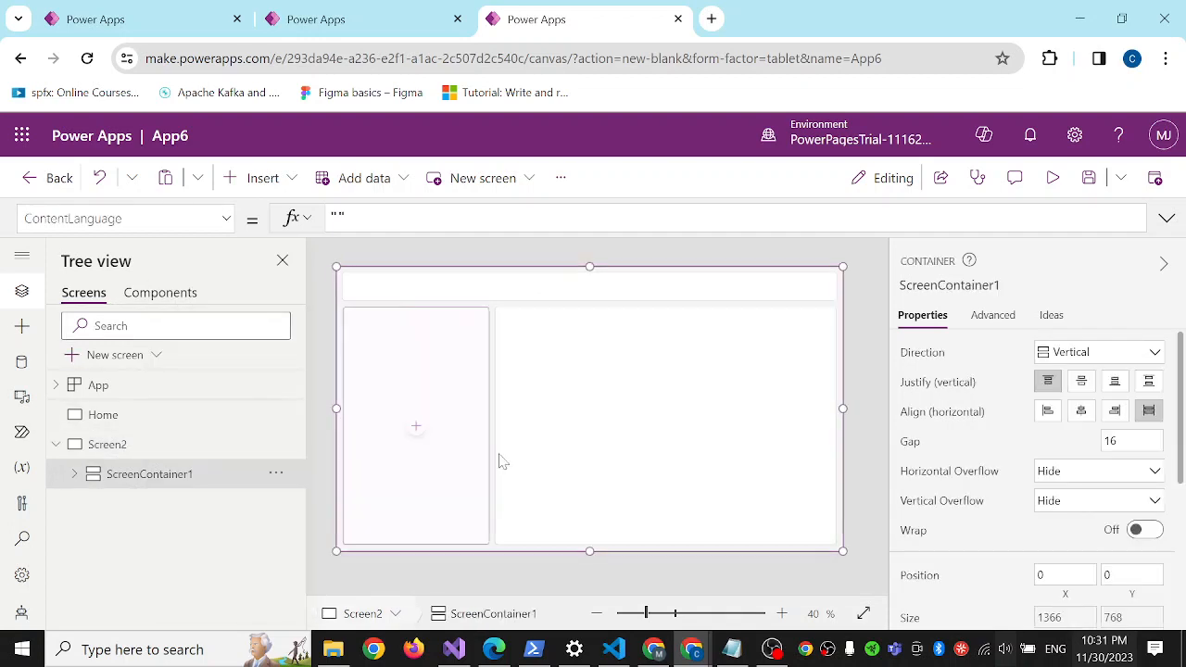
click(167, 296)
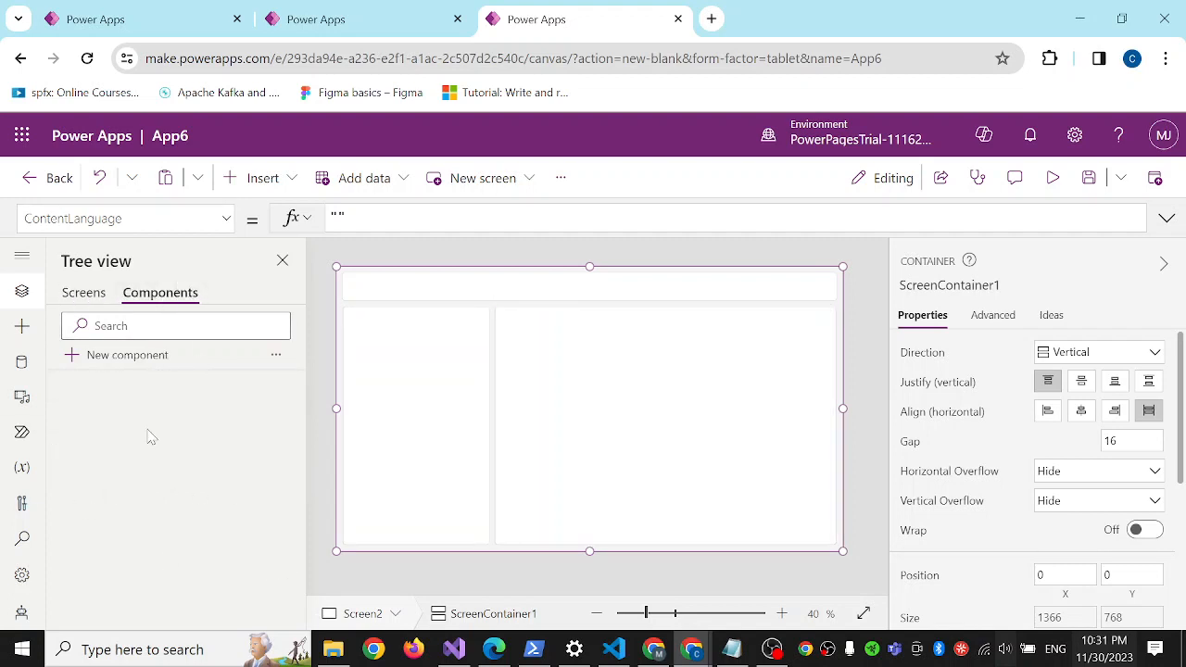
click(84, 297)
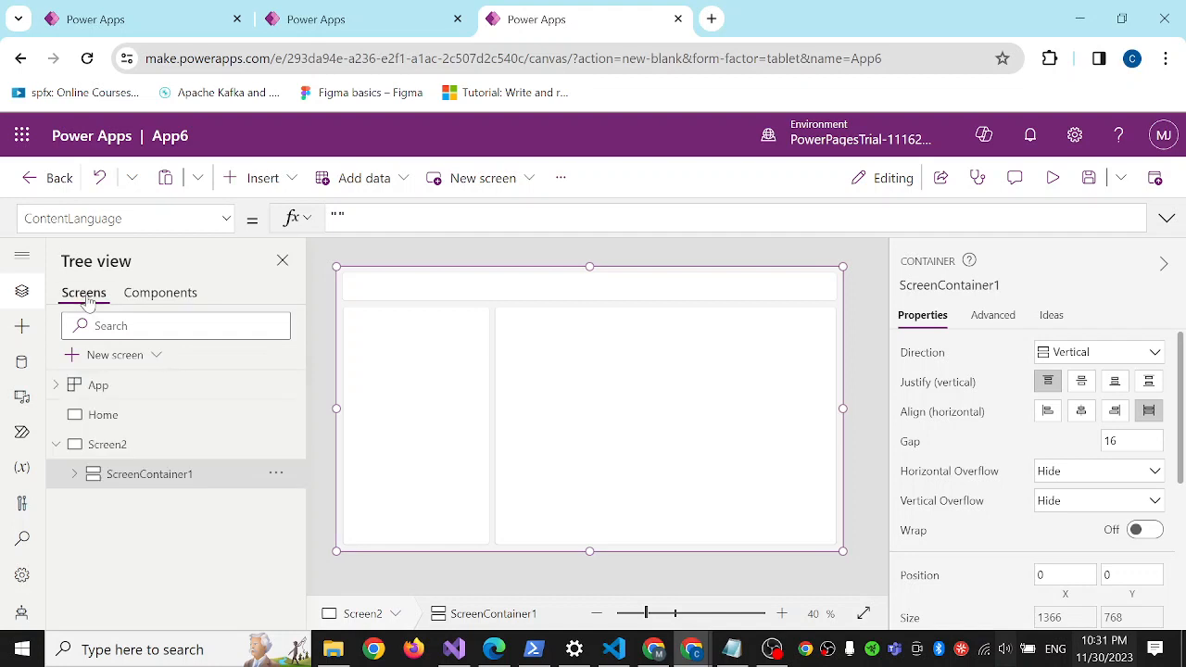
Create a new component and set its width to 1366 to match ScreenContainer1 on Screen2
click(181, 299)
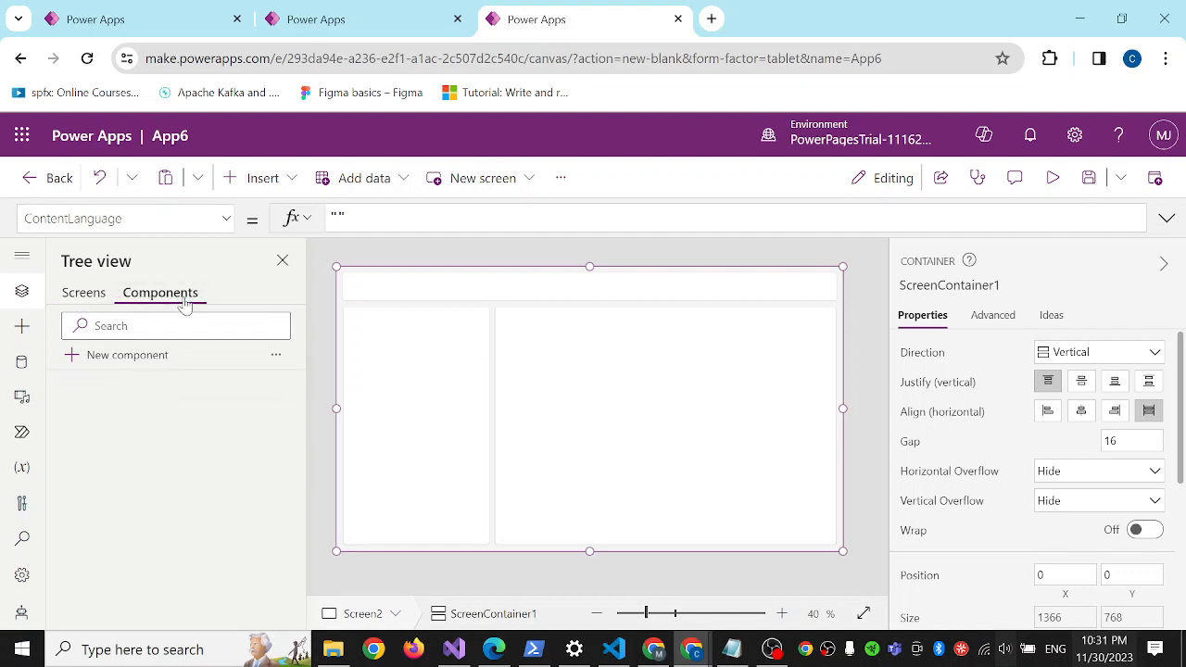
click(127, 354)
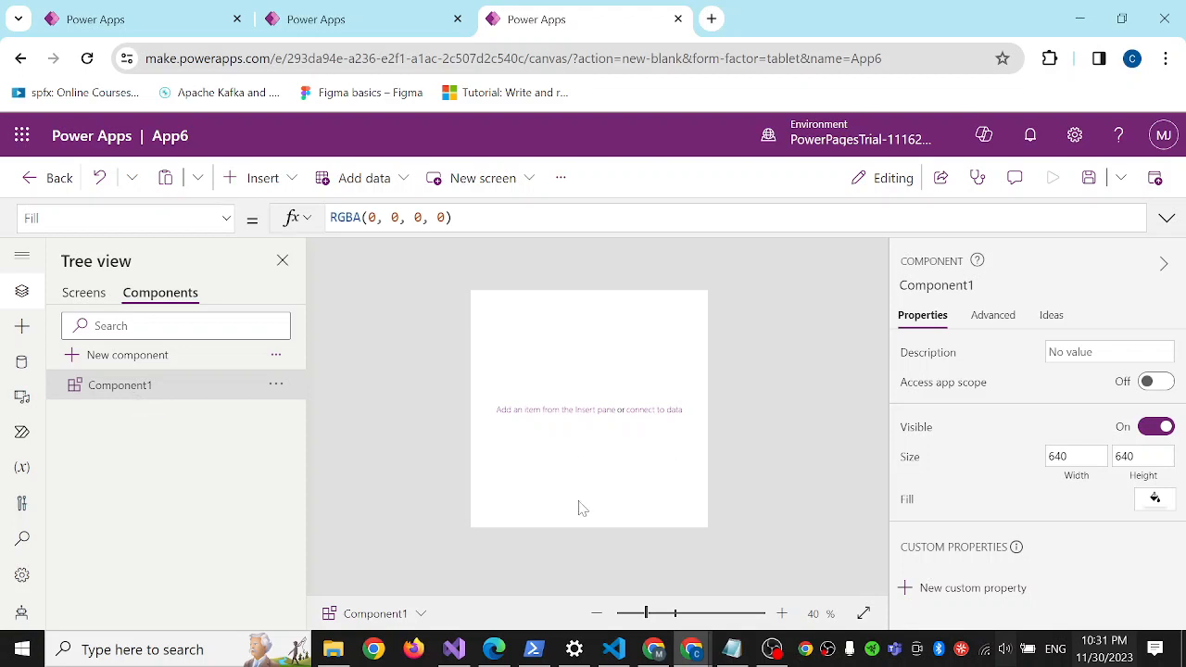
click(84, 293)
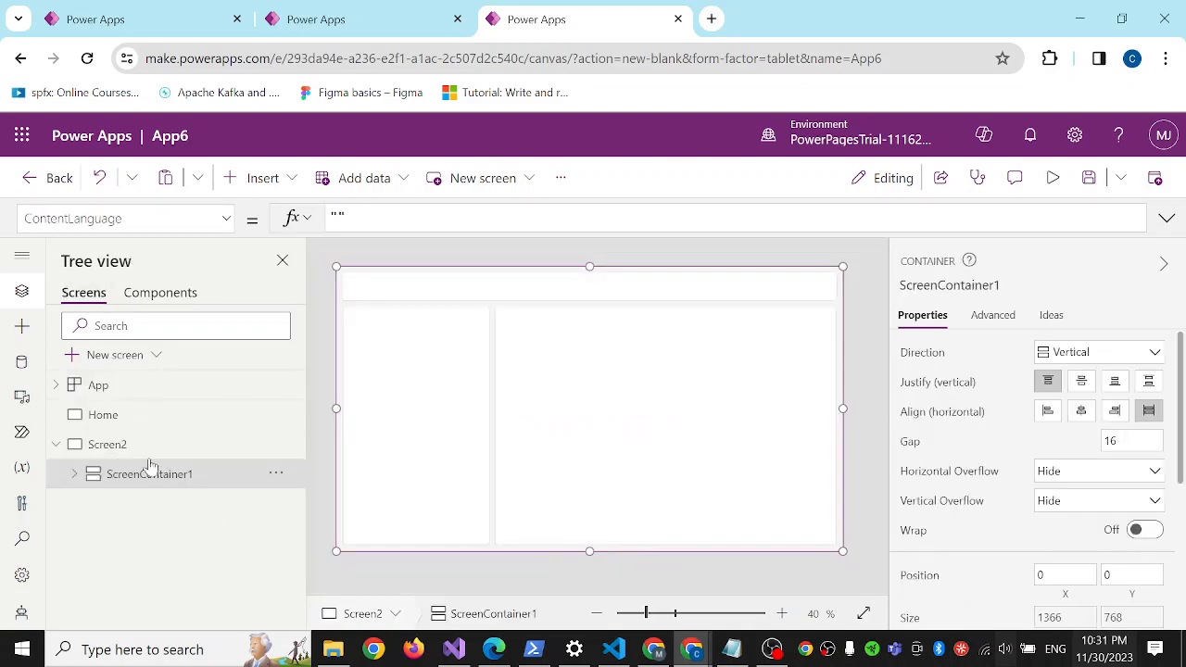
click(109, 445)
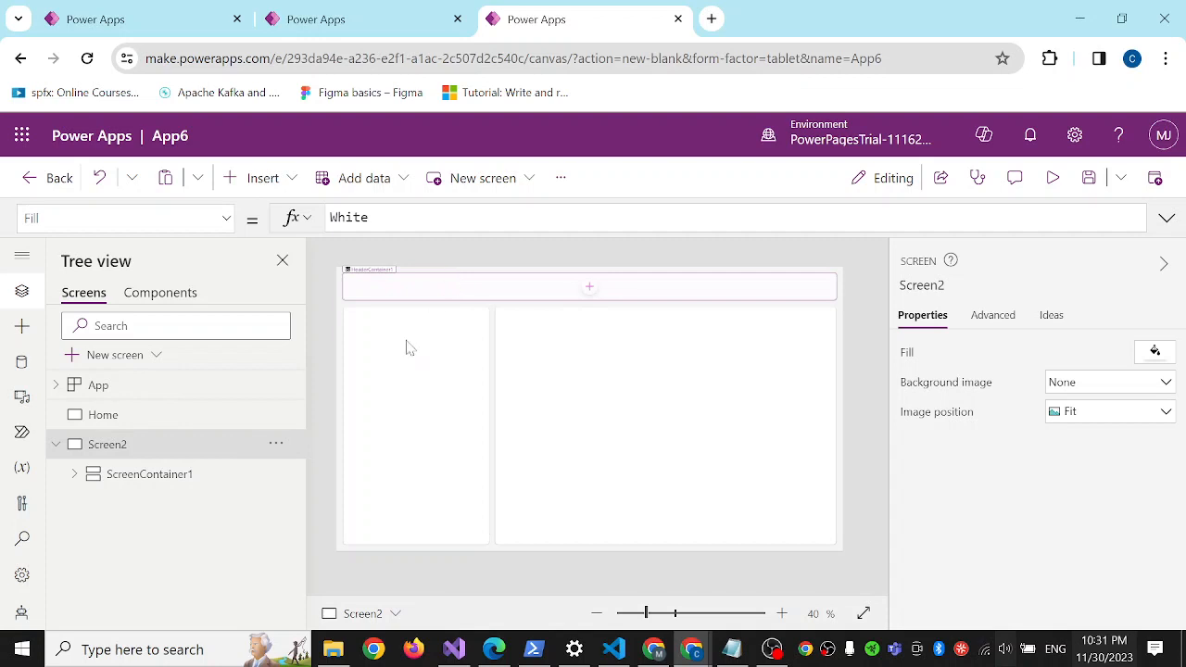
click(113, 475)
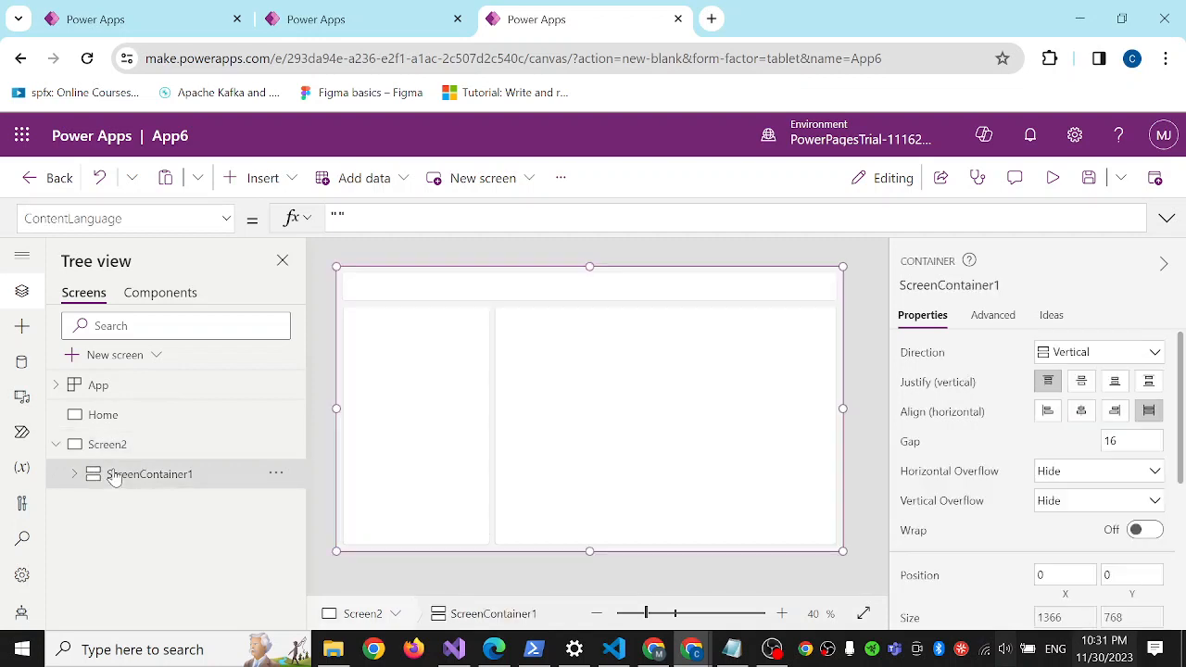
scroll(971, 449, down, 3)
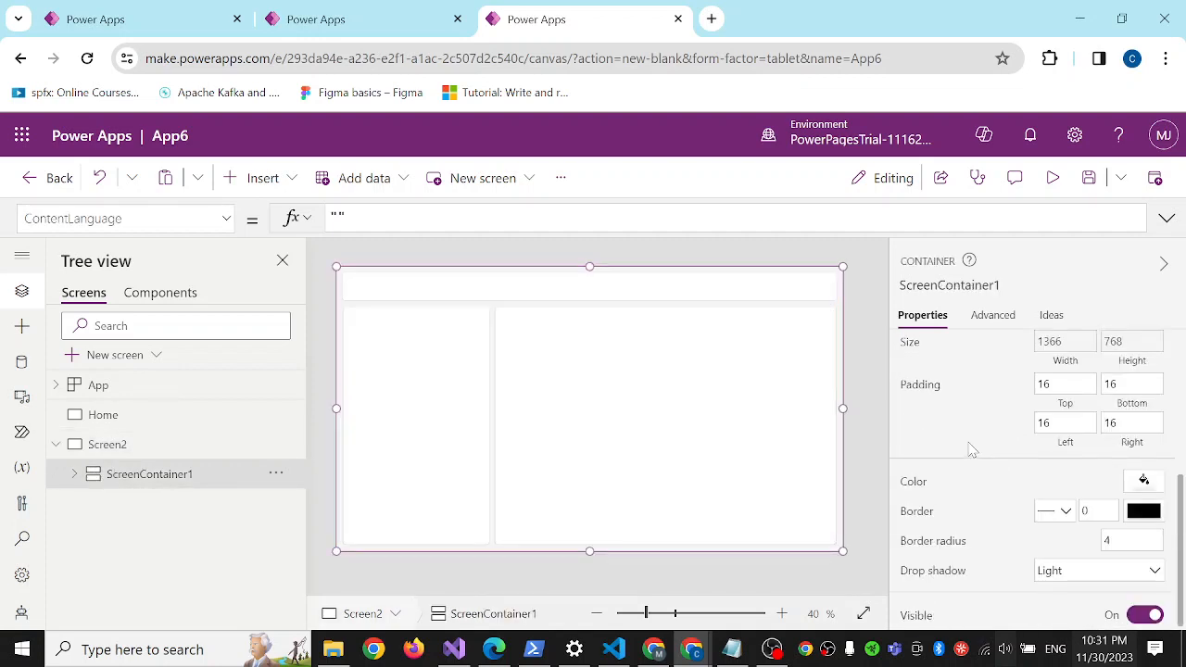
scroll(971, 450, up, 1)
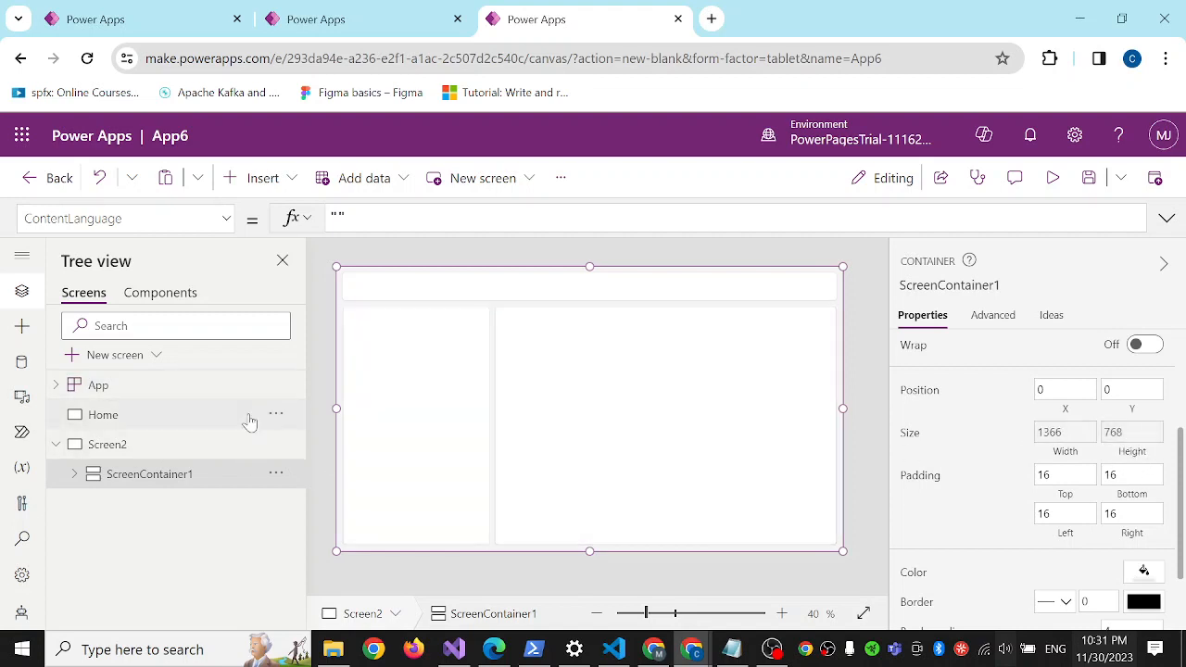
click(164, 292)
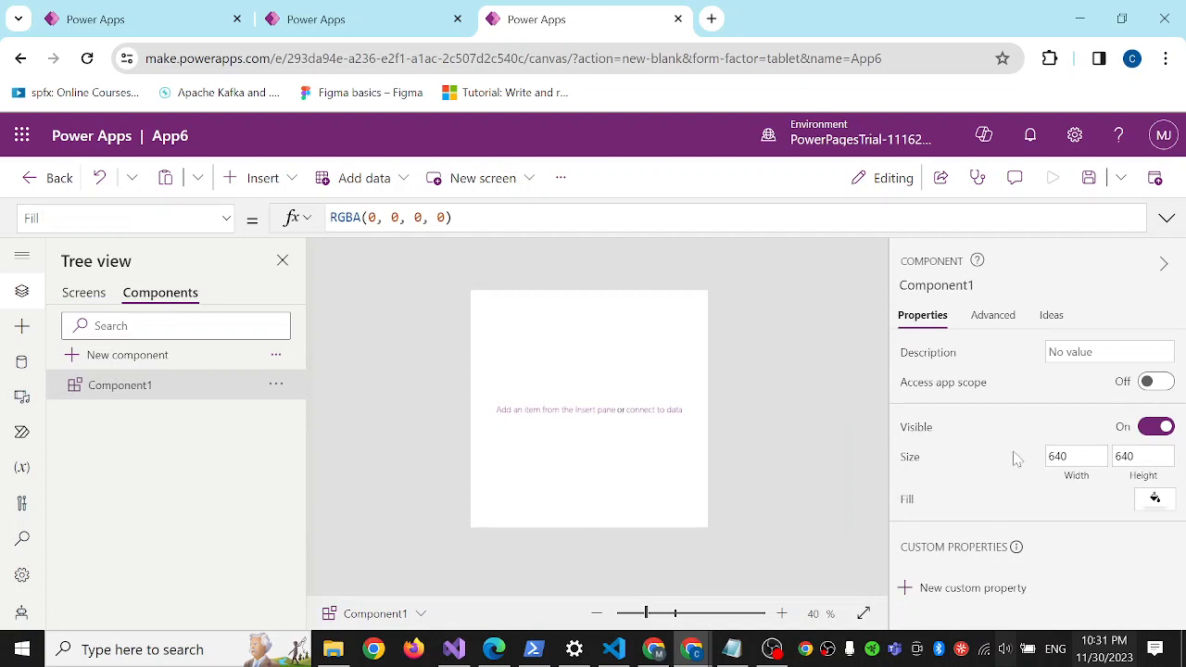
click(1076, 456)
text(1366)
key(Tab)
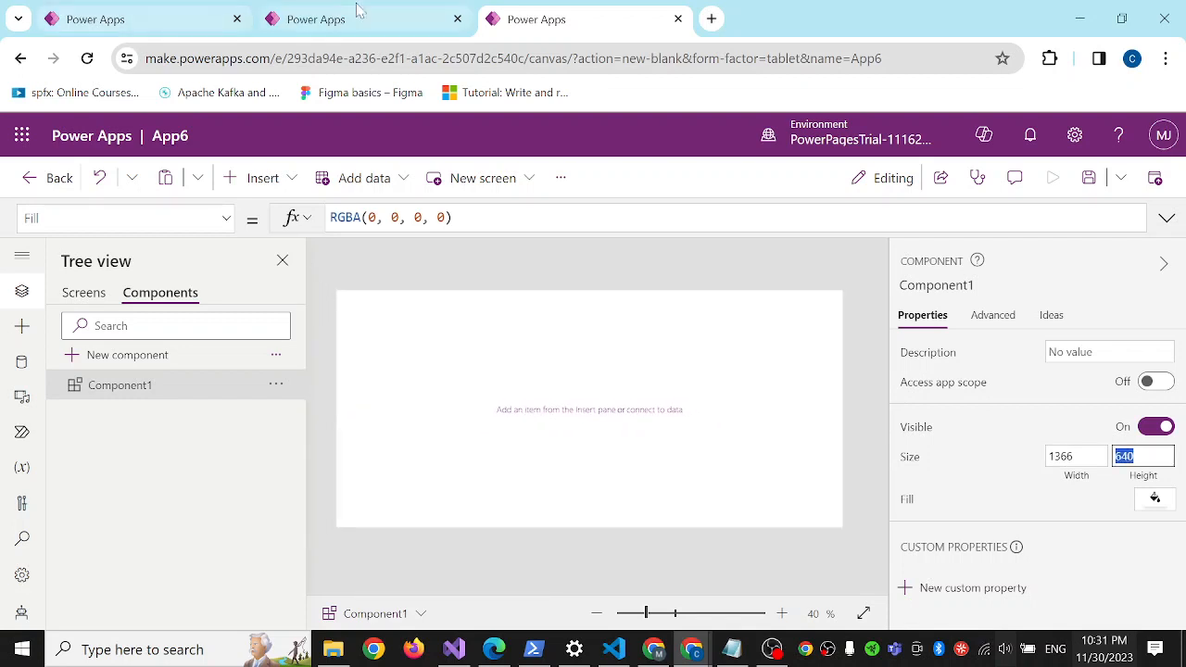
Set the component's height to 768 to match ScreenContainer1, and paste the copied container into the component
click(80, 306)
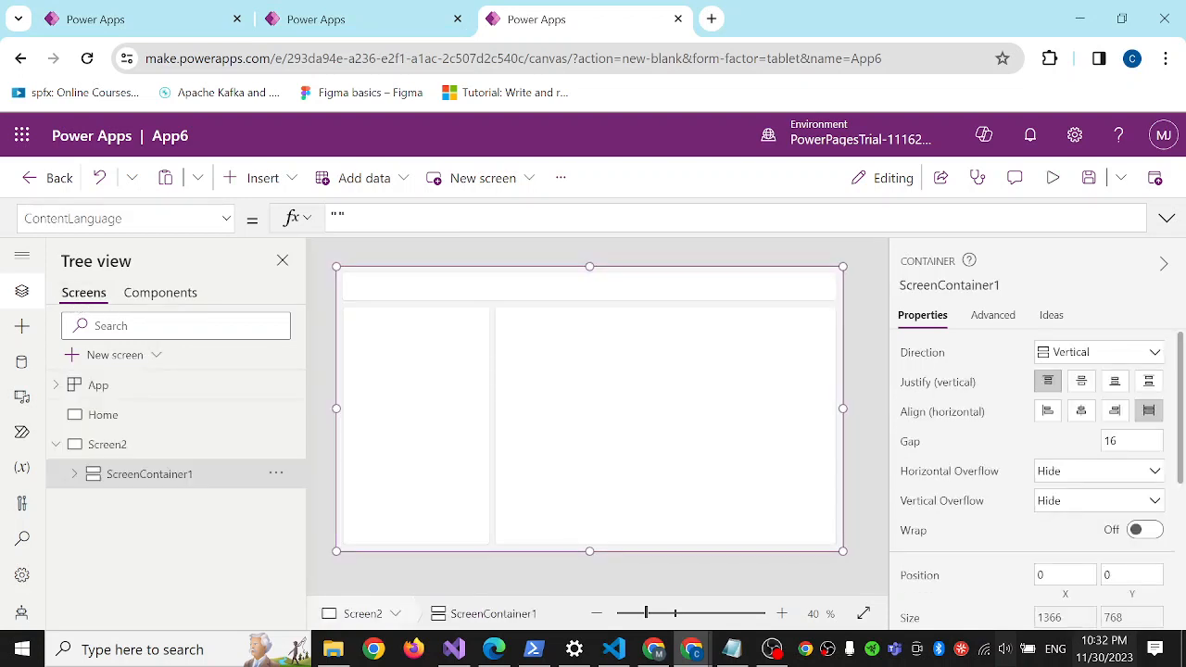
scroll(978, 505, down, 3)
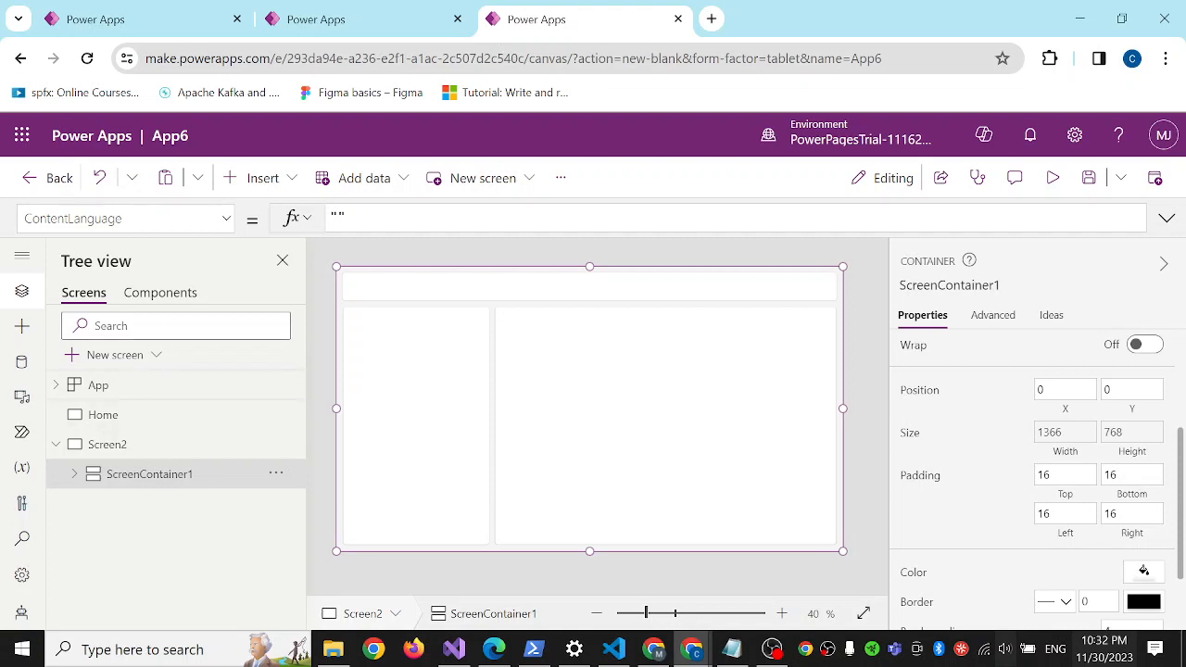
click(153, 300)
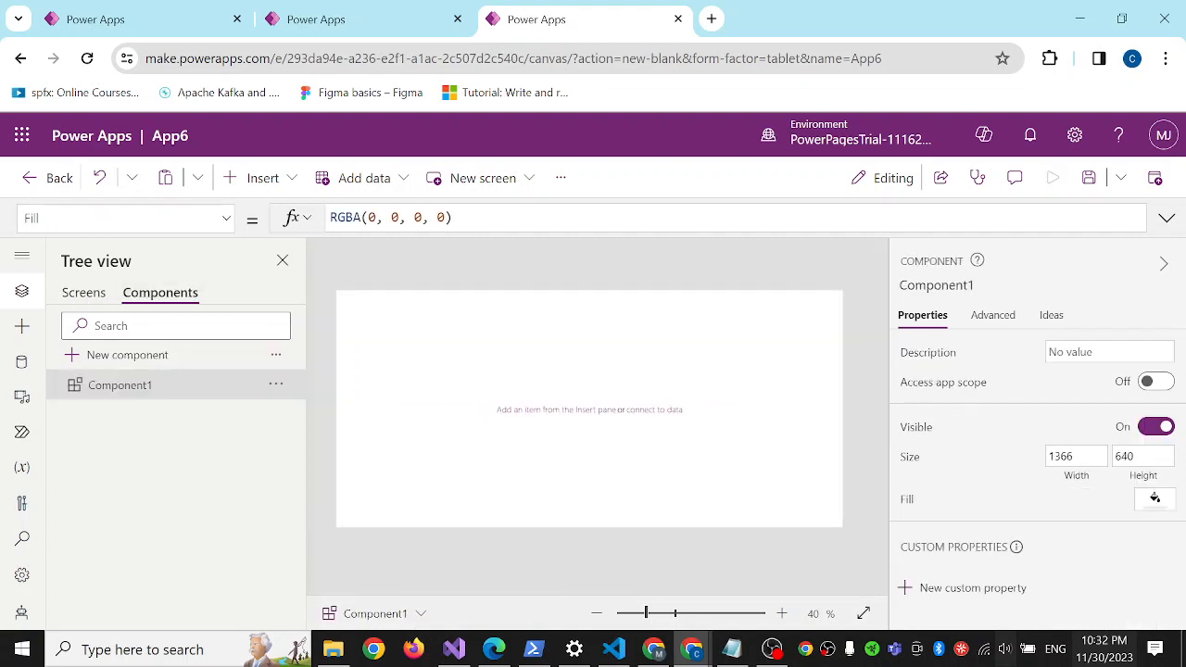
double_click(1130, 456)
text(768)
click(869, 337)
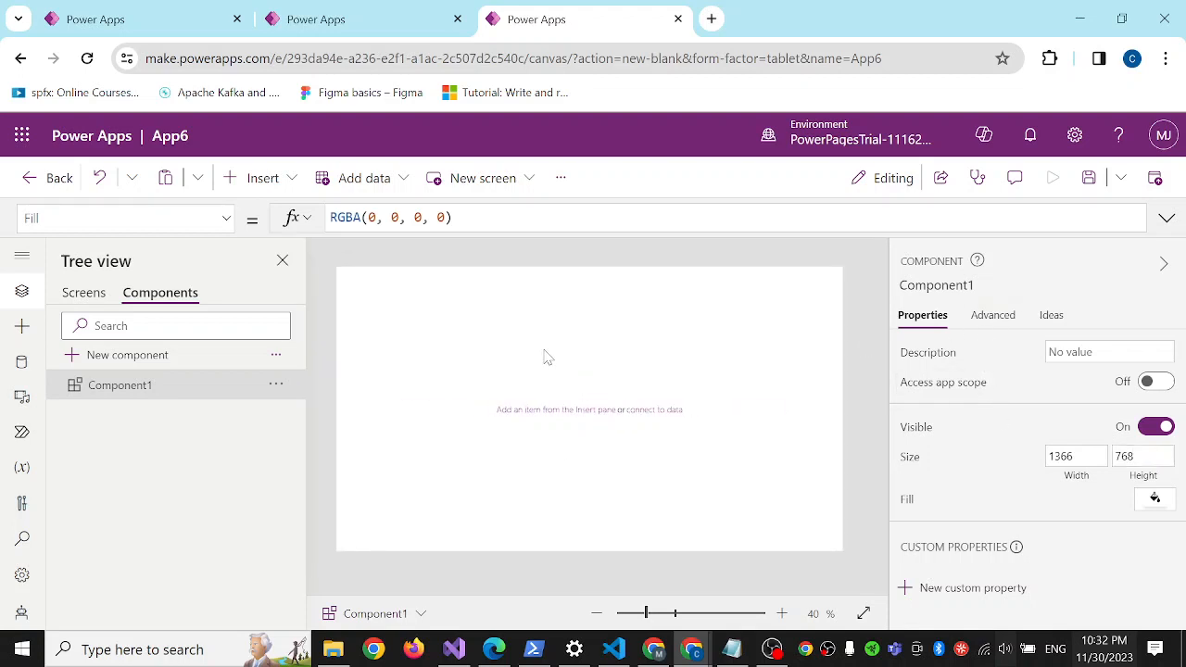
key(ctrl+v)
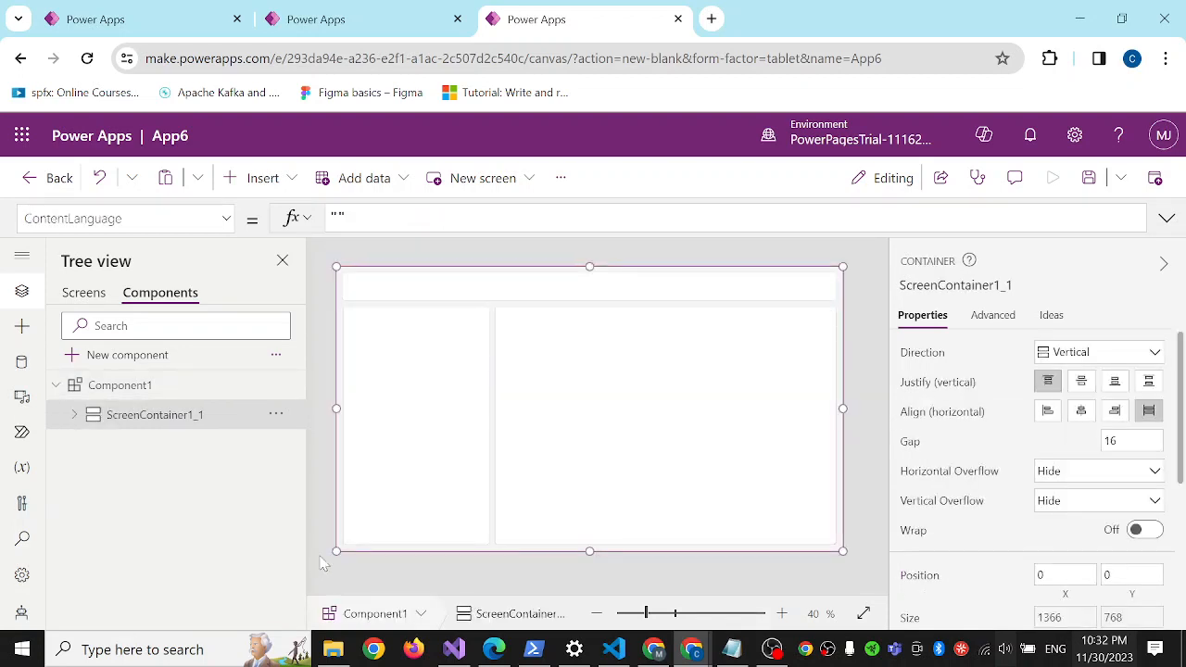
Rename Component1 to CompLayout
right_click(183, 422)
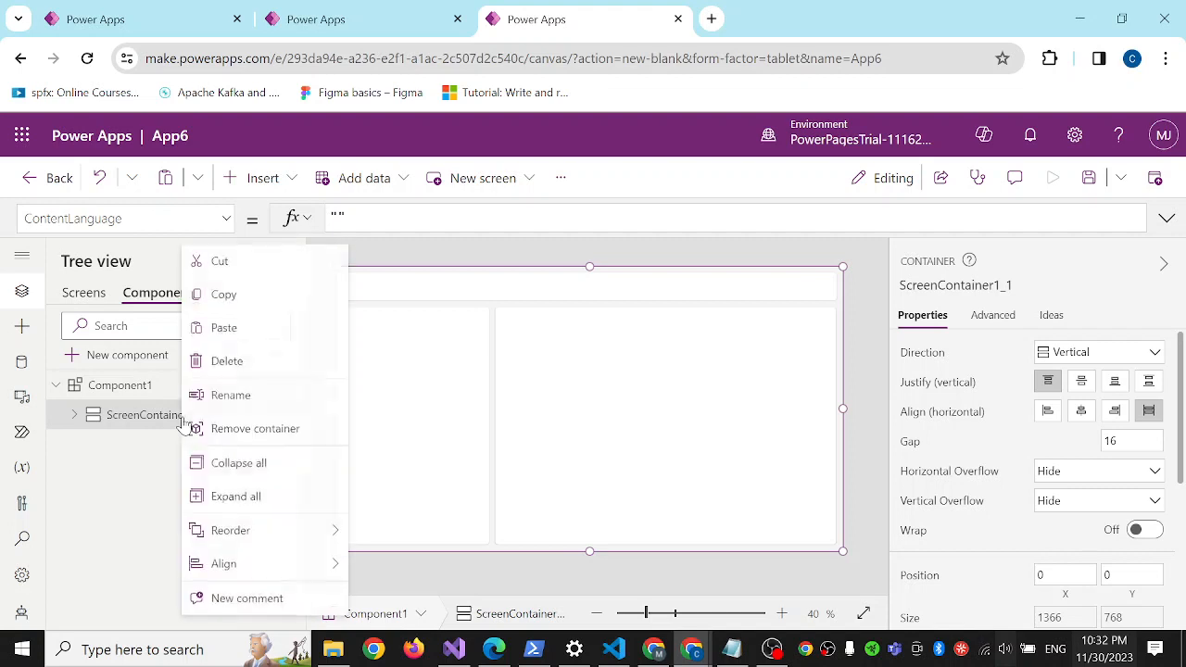
click(131, 390)
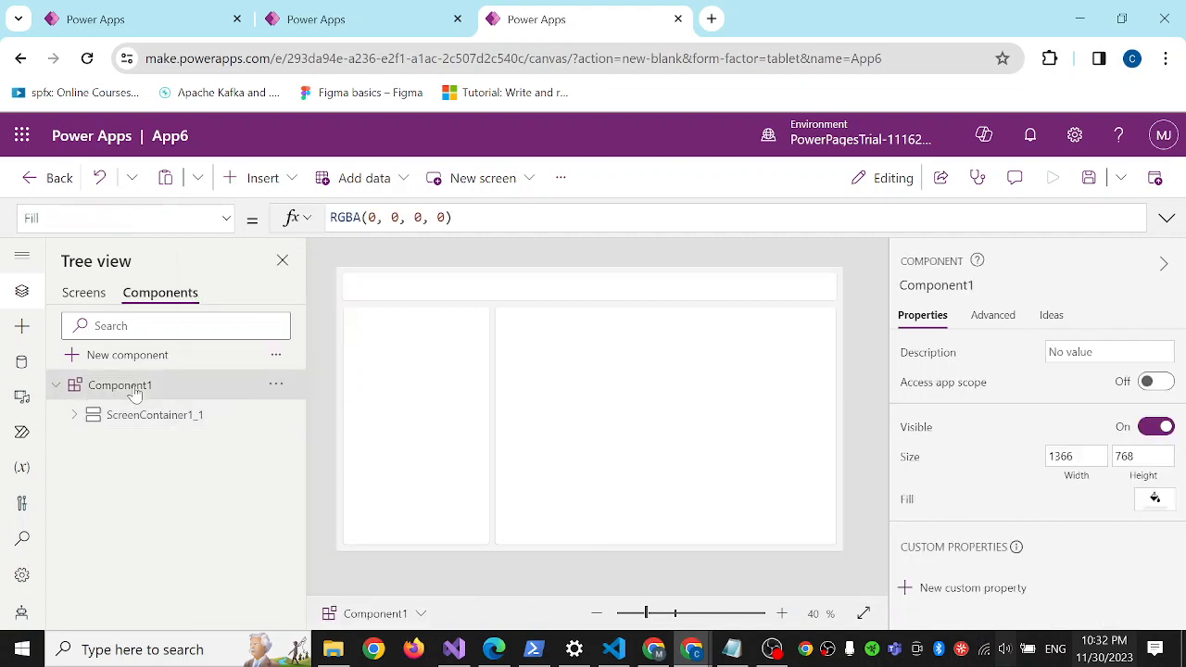
right_click(134, 391)
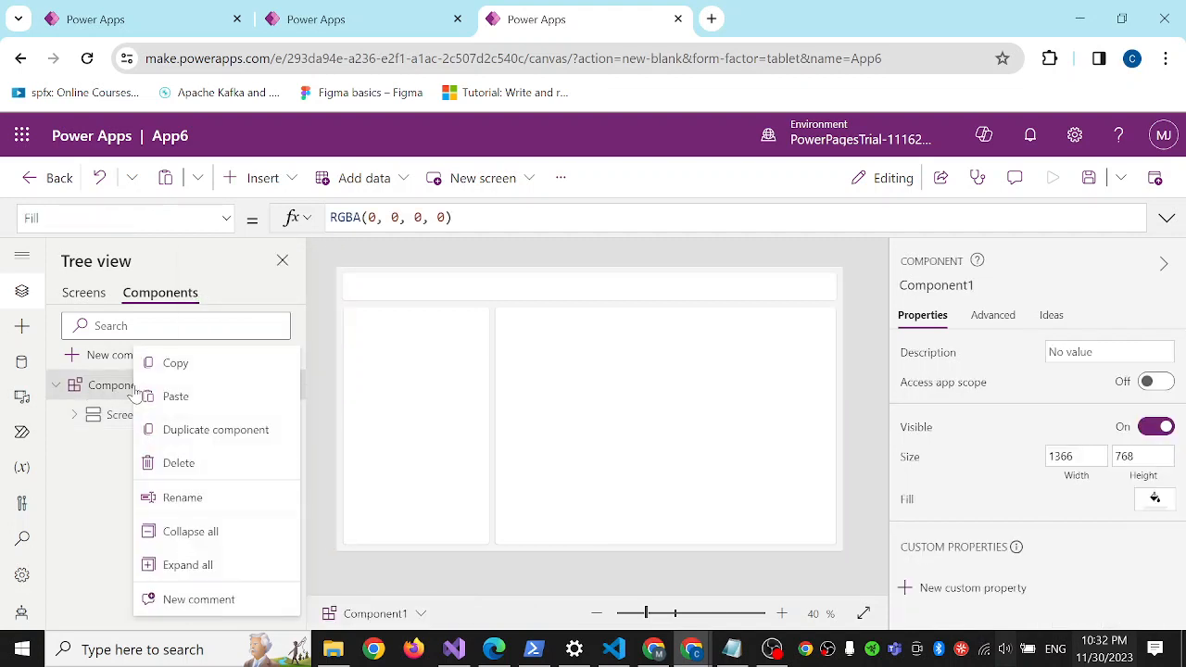
click(182, 498)
text(CompLayout)
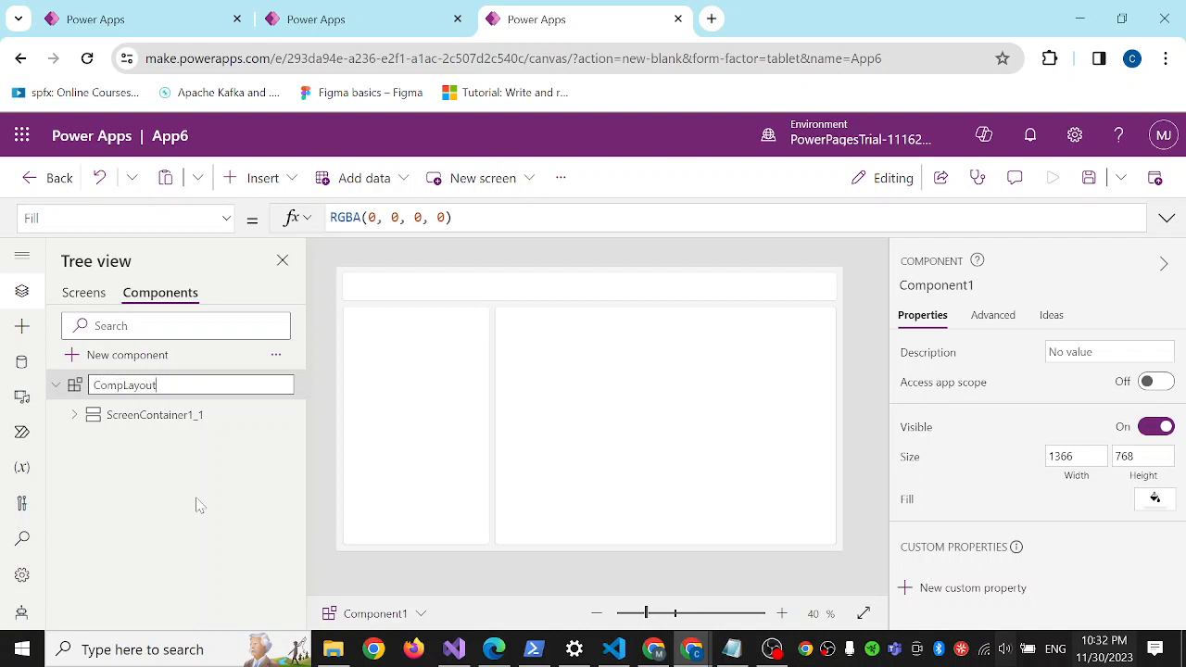
key(Return)
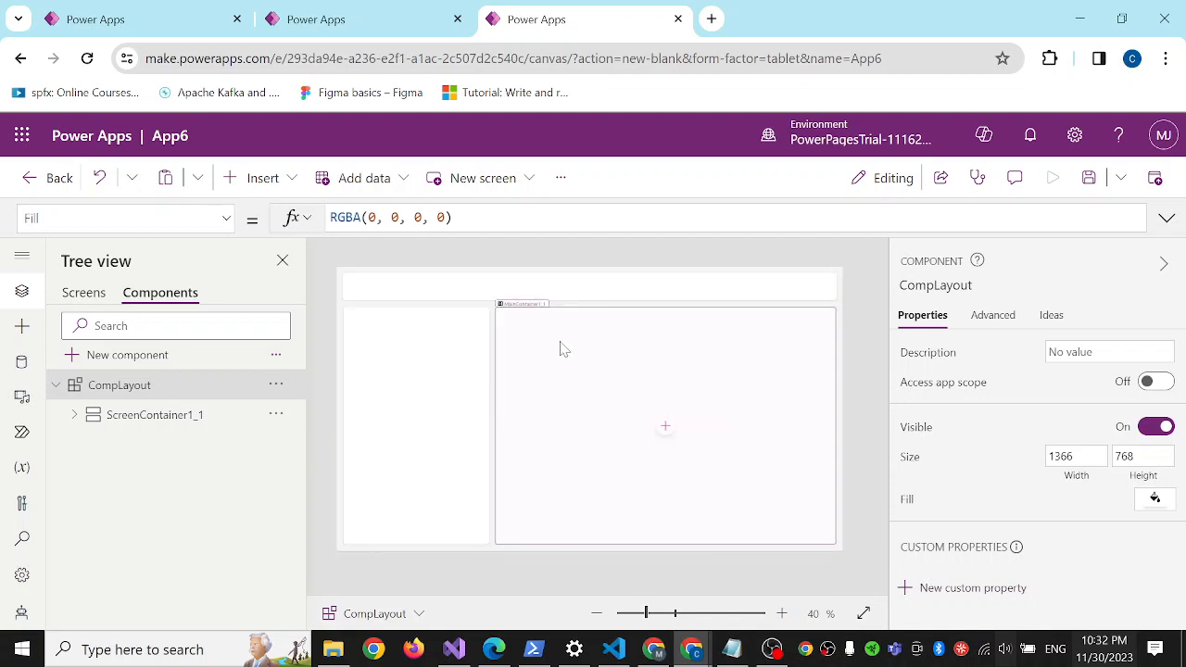
Set the fill color of the component's header container to the medium light blue theme color RGBA(102, 182, 227, 1)
click(591, 290)
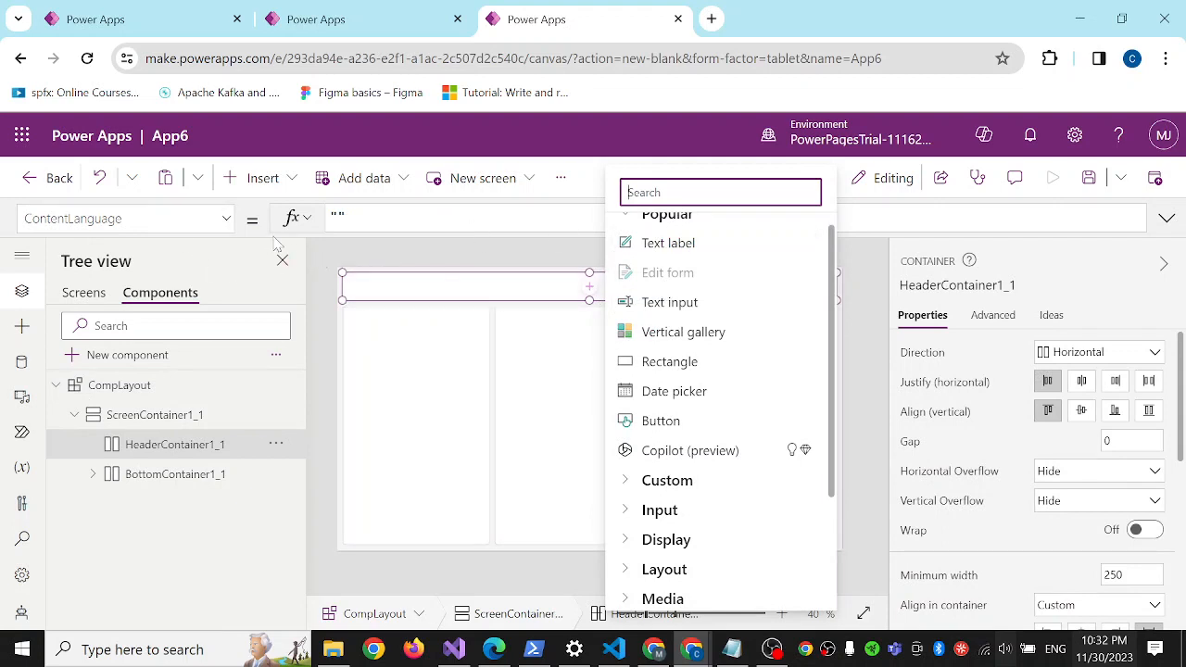
scroll(1075, 550, down, 5)
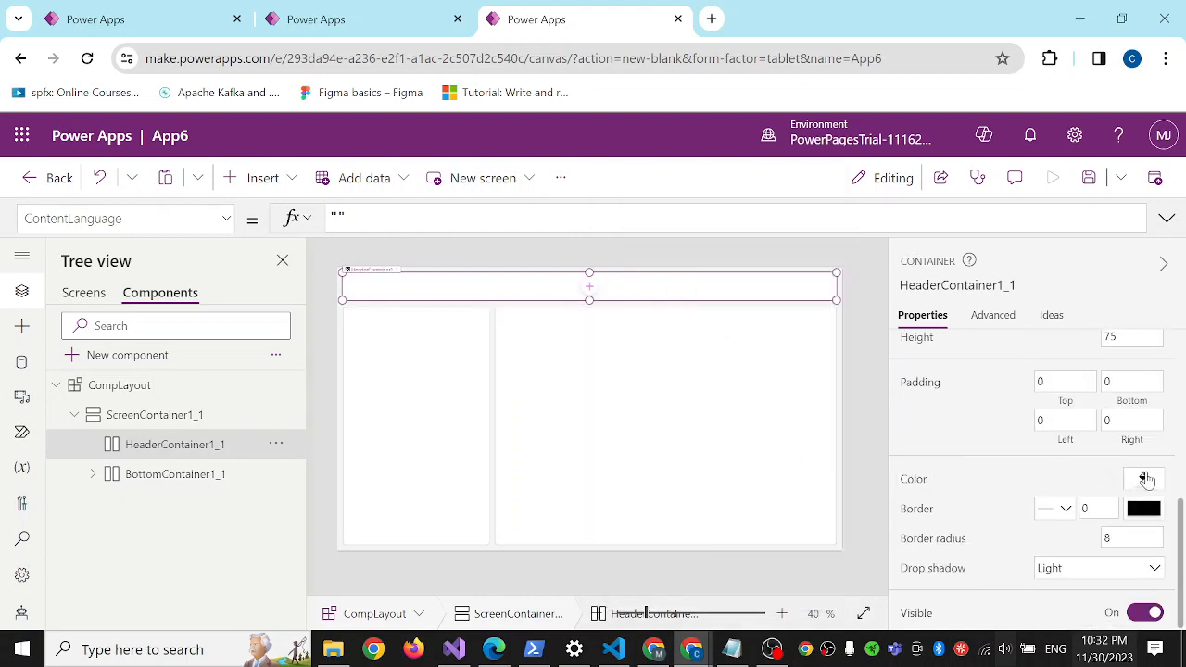
click(1146, 479)
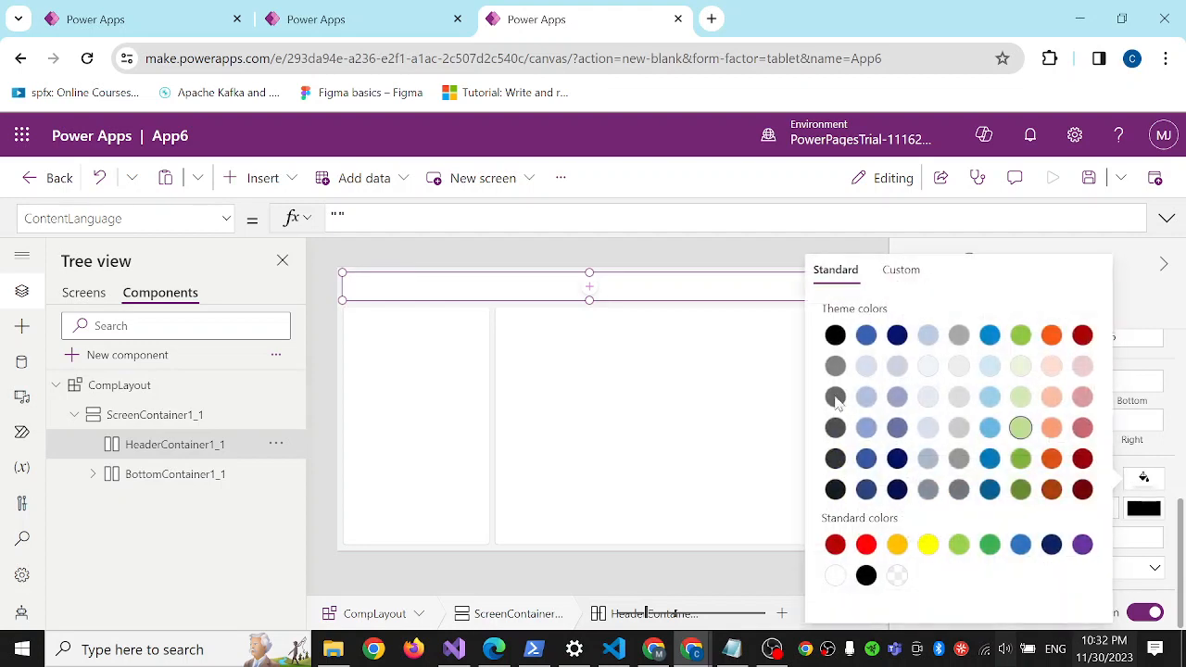
click(990, 399)
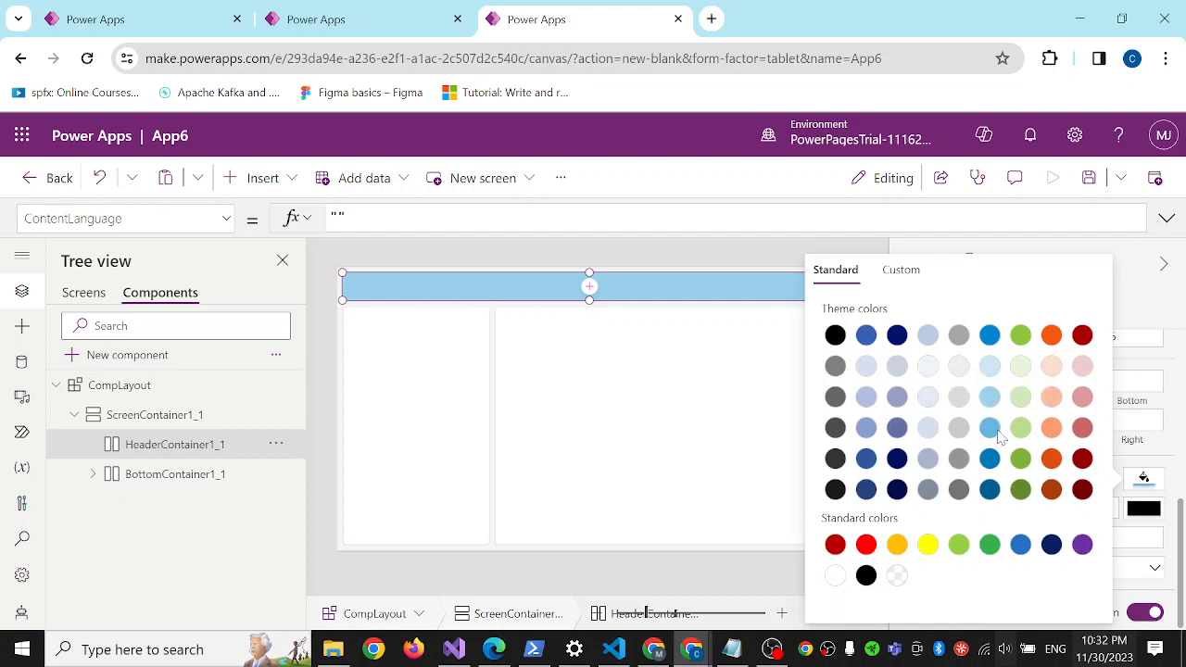
click(990, 427)
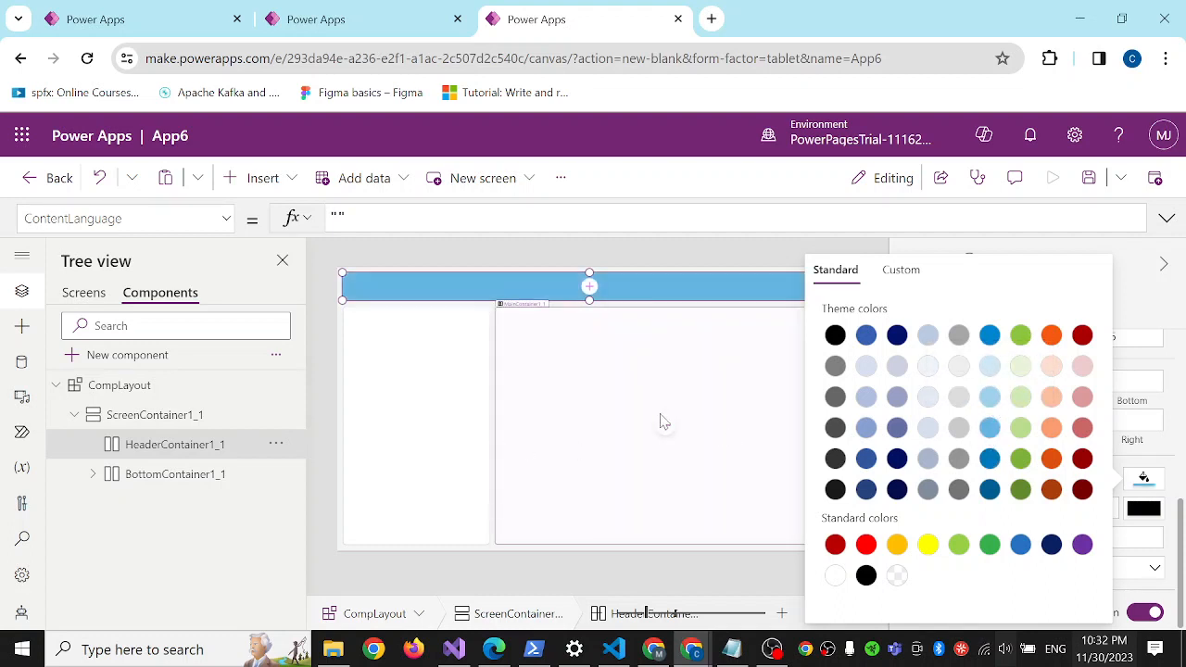
Give the component's sidebar container the same blue fill as the header, RGBA(102, 182, 227, 1)
click(389, 401)
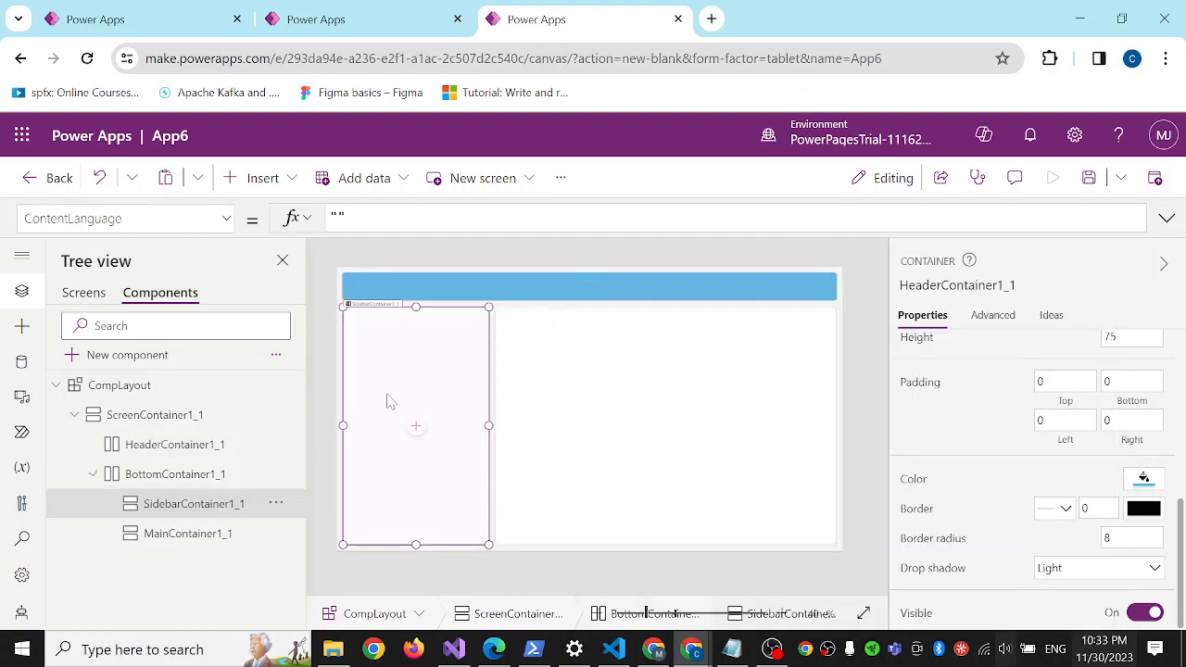
click(1151, 516)
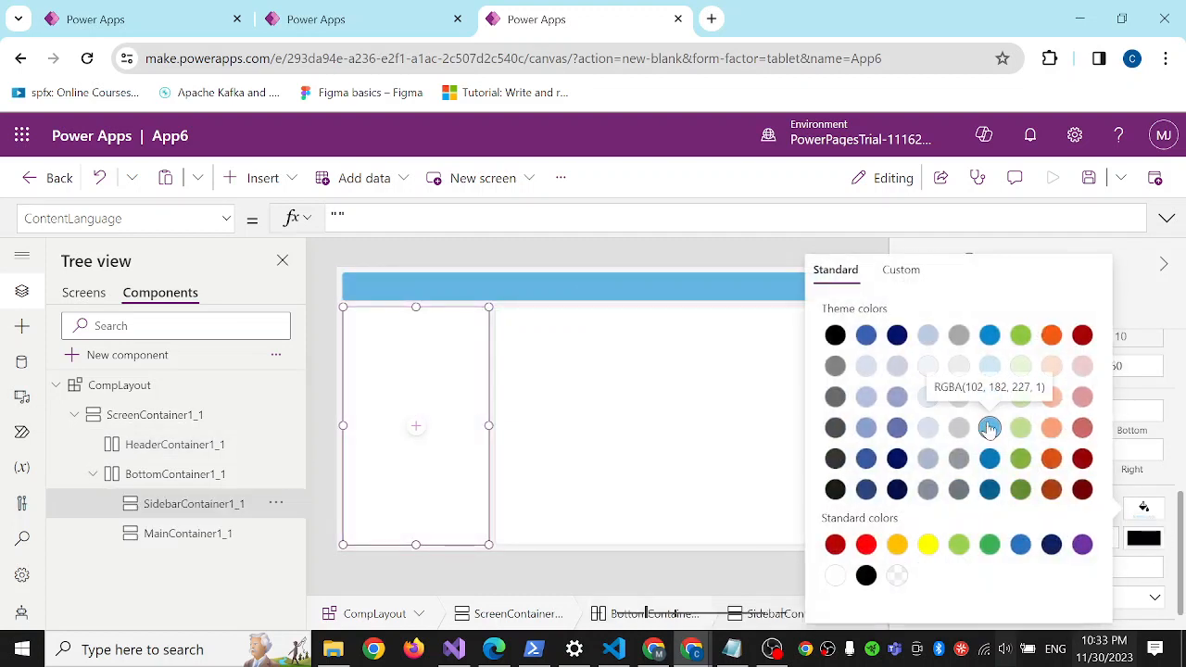
click(990, 427)
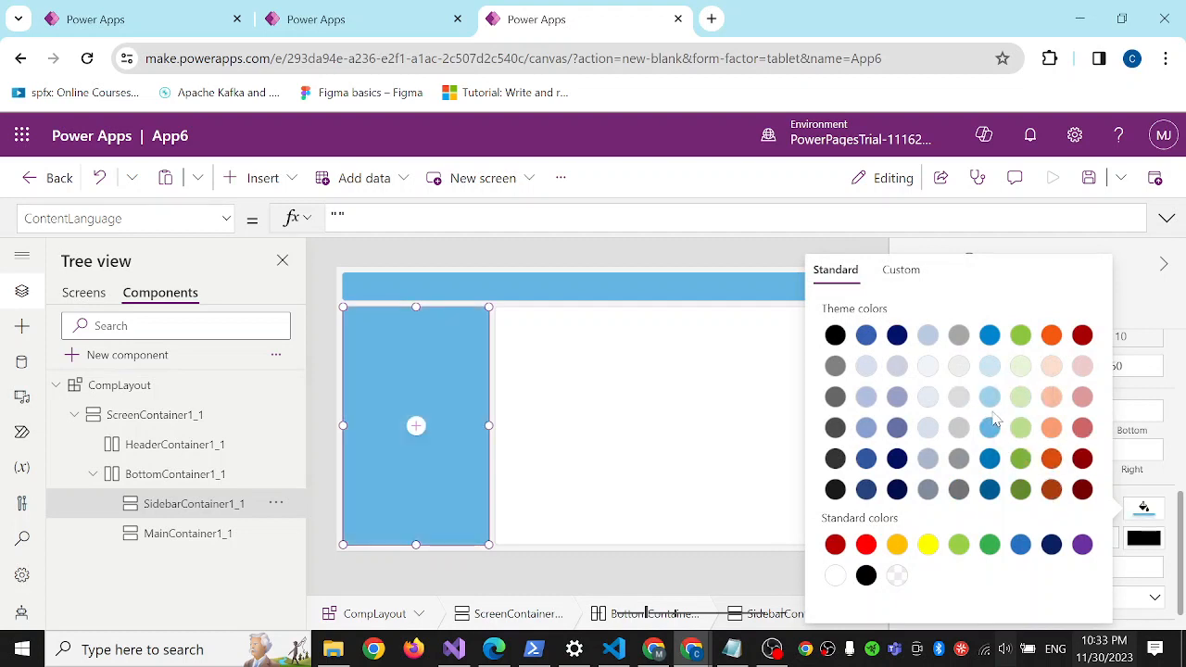
click(989, 397)
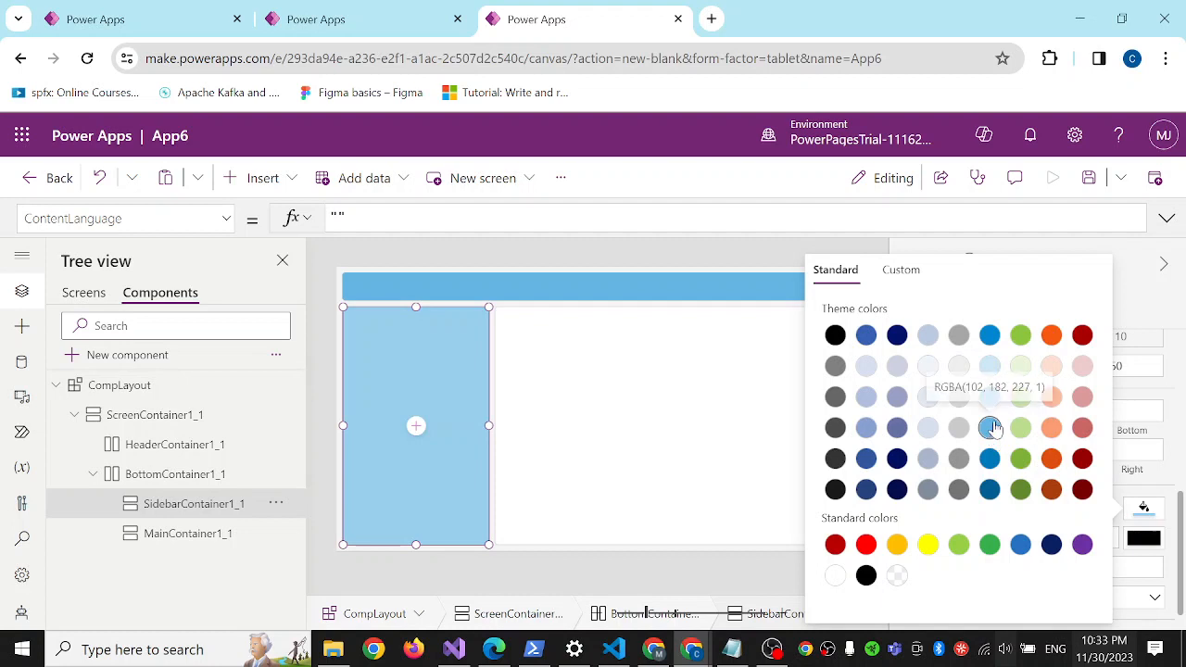
click(990, 429)
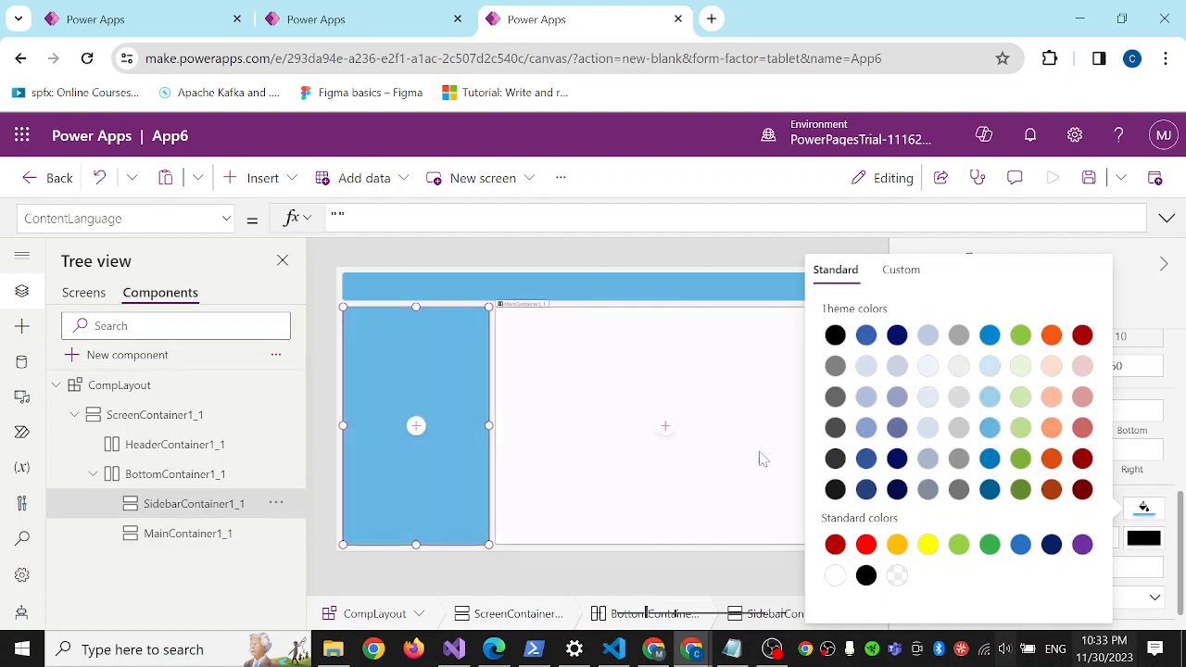
click(706, 424)
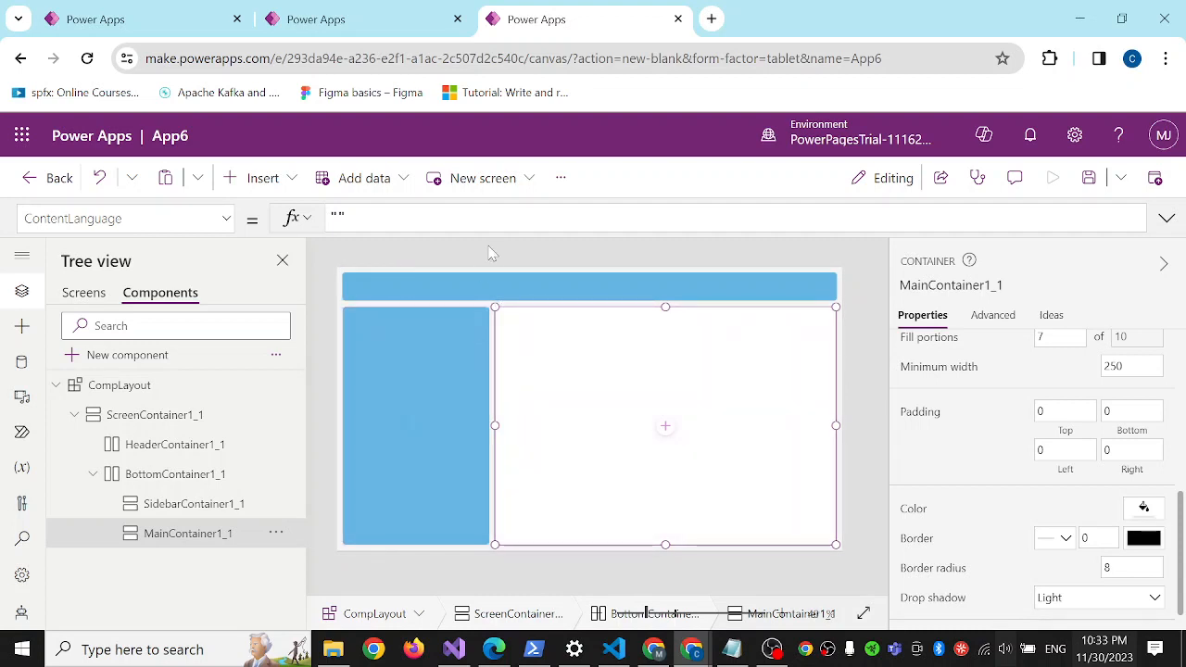
click(480, 291)
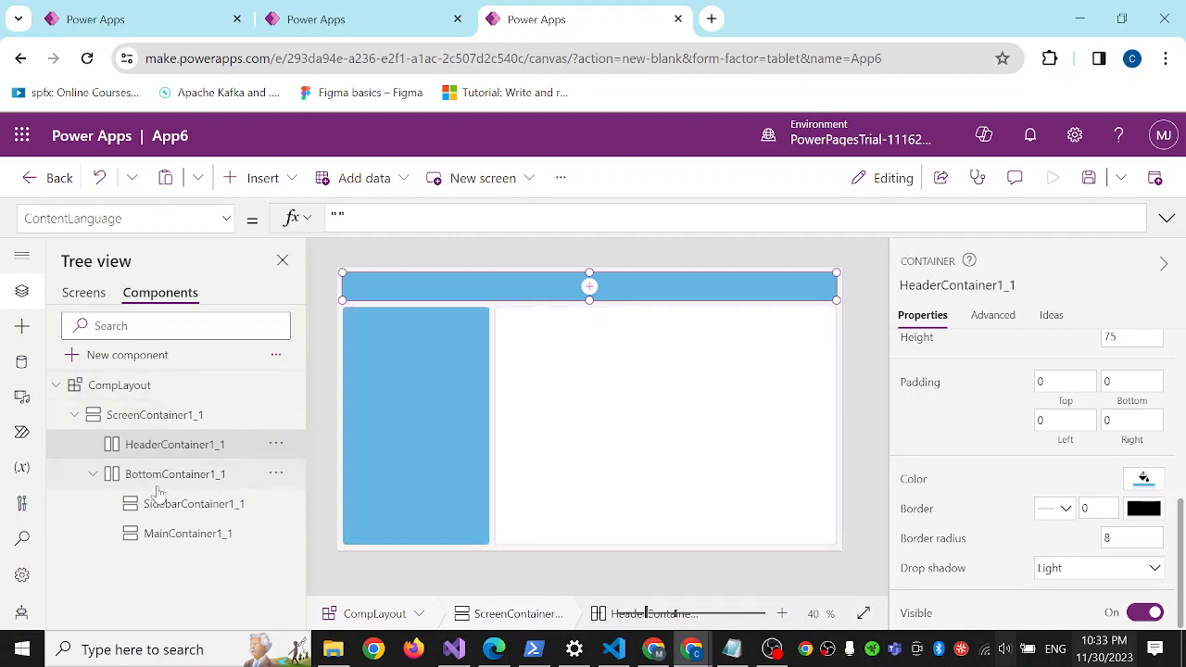
click(121, 388)
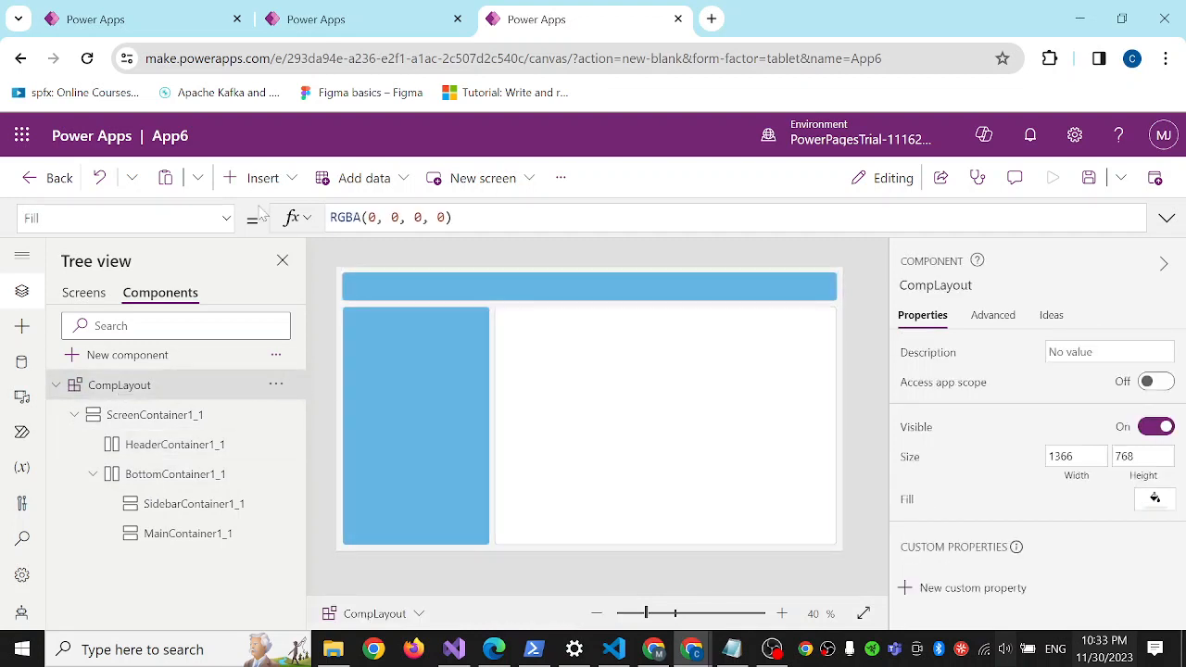
click(155, 414)
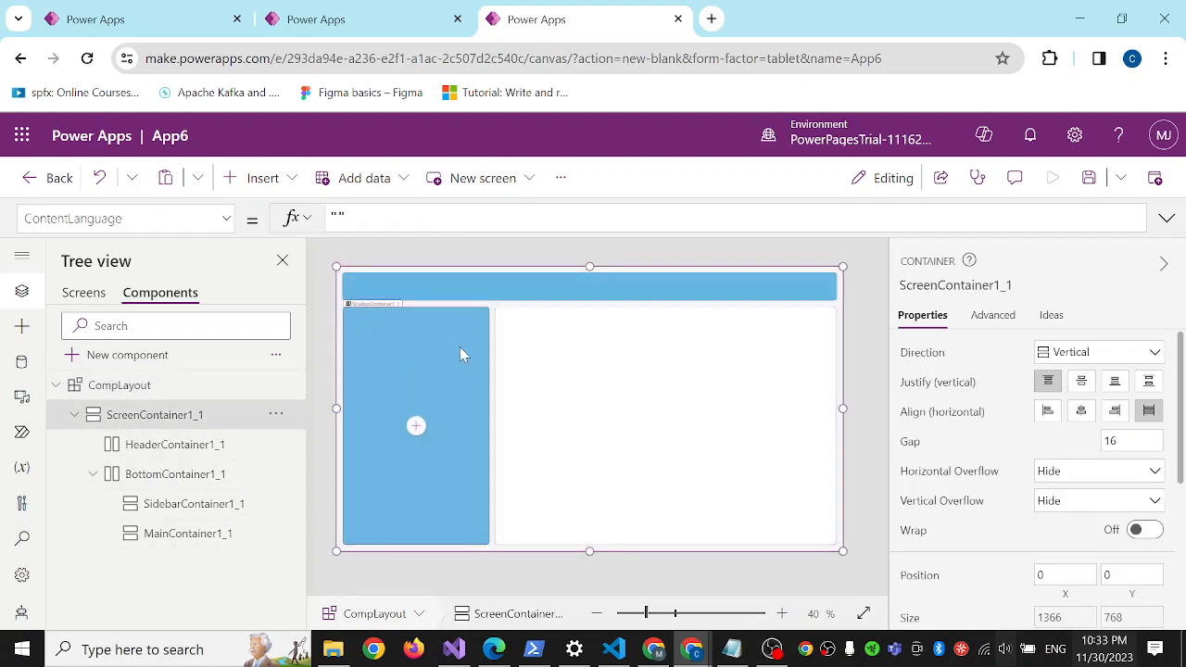
Insert a button into CompLayout and place it at the top of the blue sidebar, at about X 26, Y 116
click(130, 389)
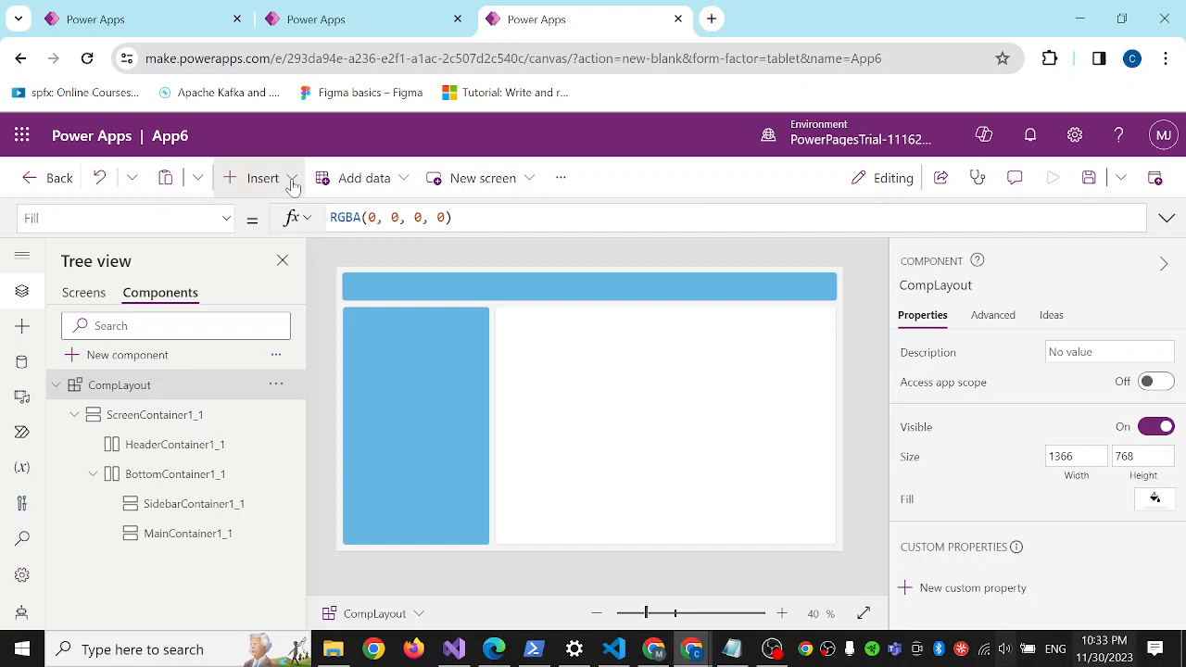
click(280, 185)
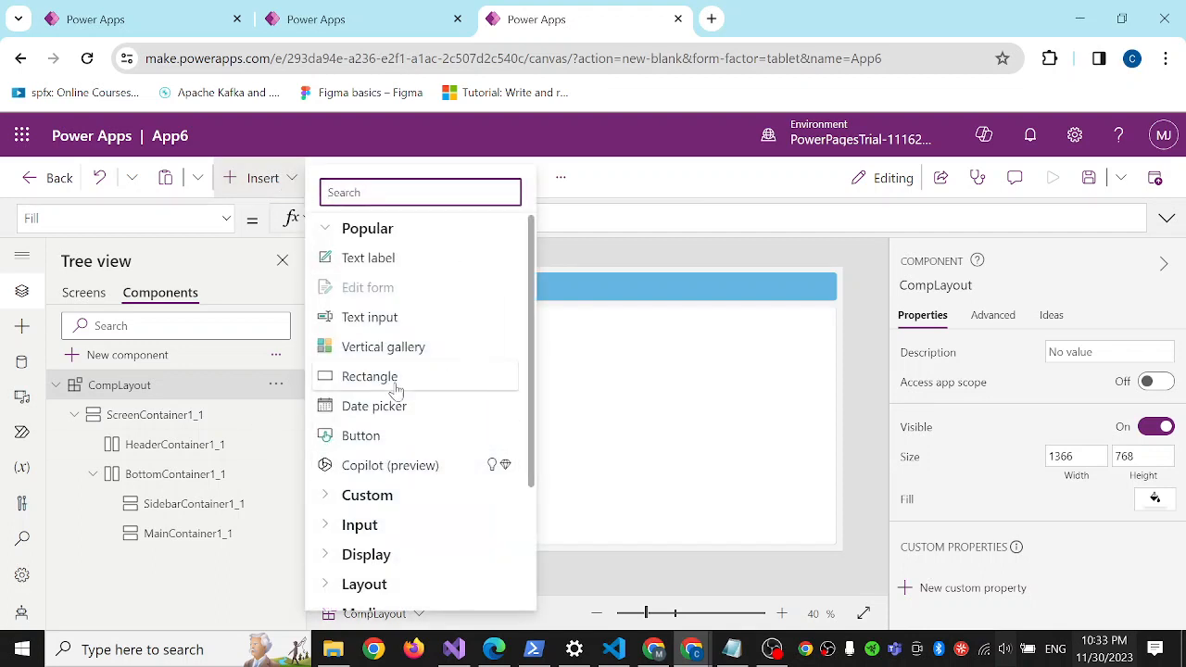
click(380, 436)
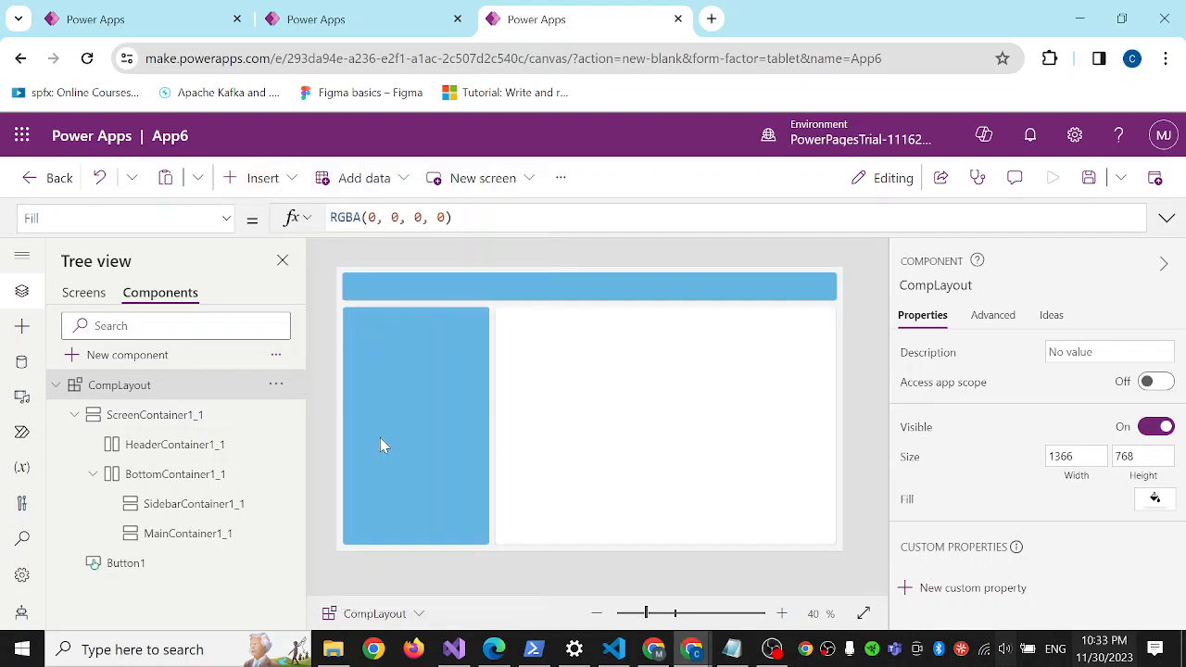
drag(387, 288, 392, 318)
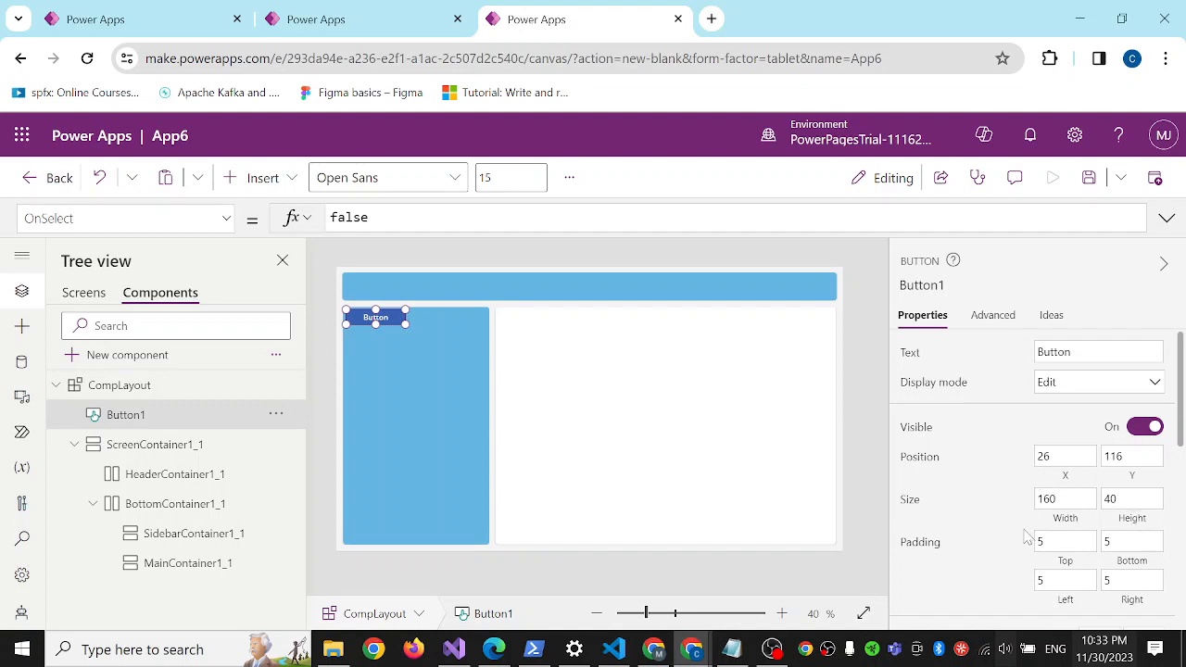
Set the sidebar button's width to 392
scroll(1024, 532, down, 1)
click(1064, 406)
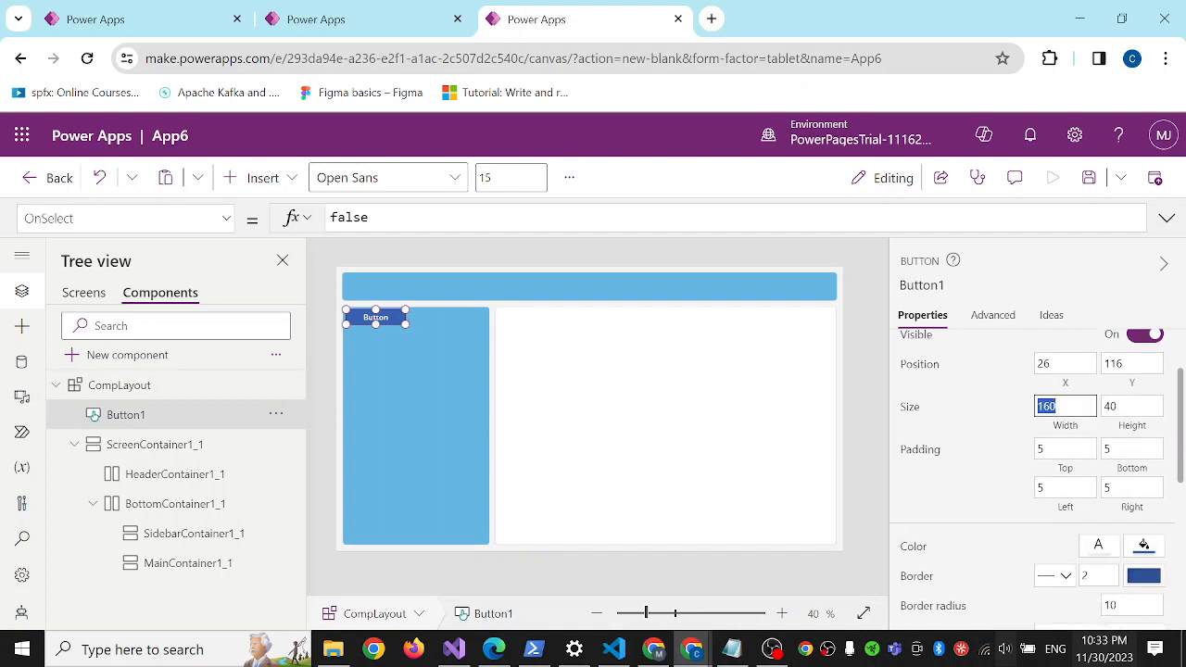
text(392)
click(994, 396)
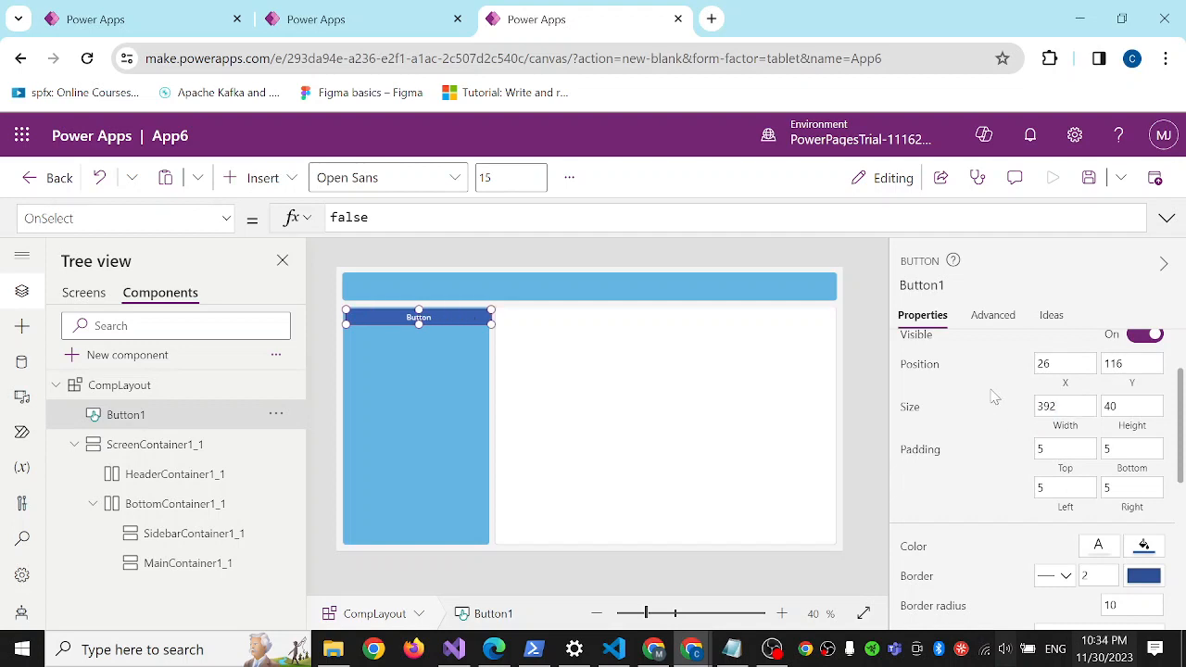
Nudge the button to line up with the sidebar's edges and set its X position to 22
click(422, 345)
mouse_move(430, 316)
mouse_down()
mouse_move(418, 321)
mouse_move(435, 320)
mouse_up()
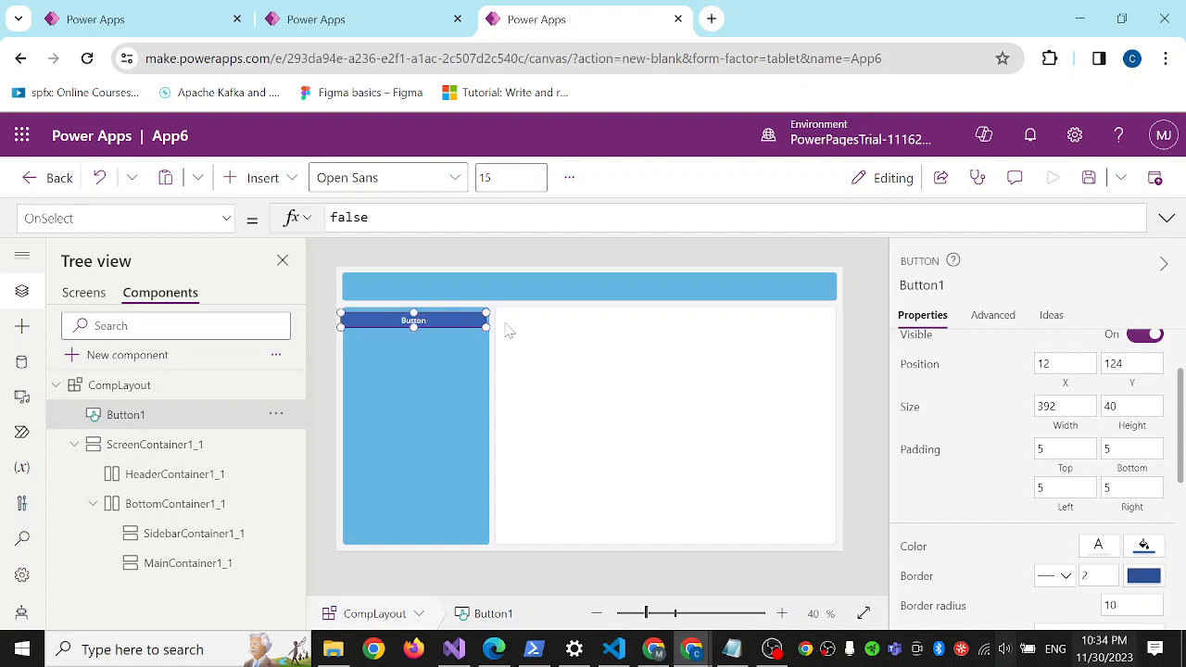
mouse_move(455, 323)
mouse_down()
mouse_move(467, 321)
mouse_move(454, 323)
mouse_up()
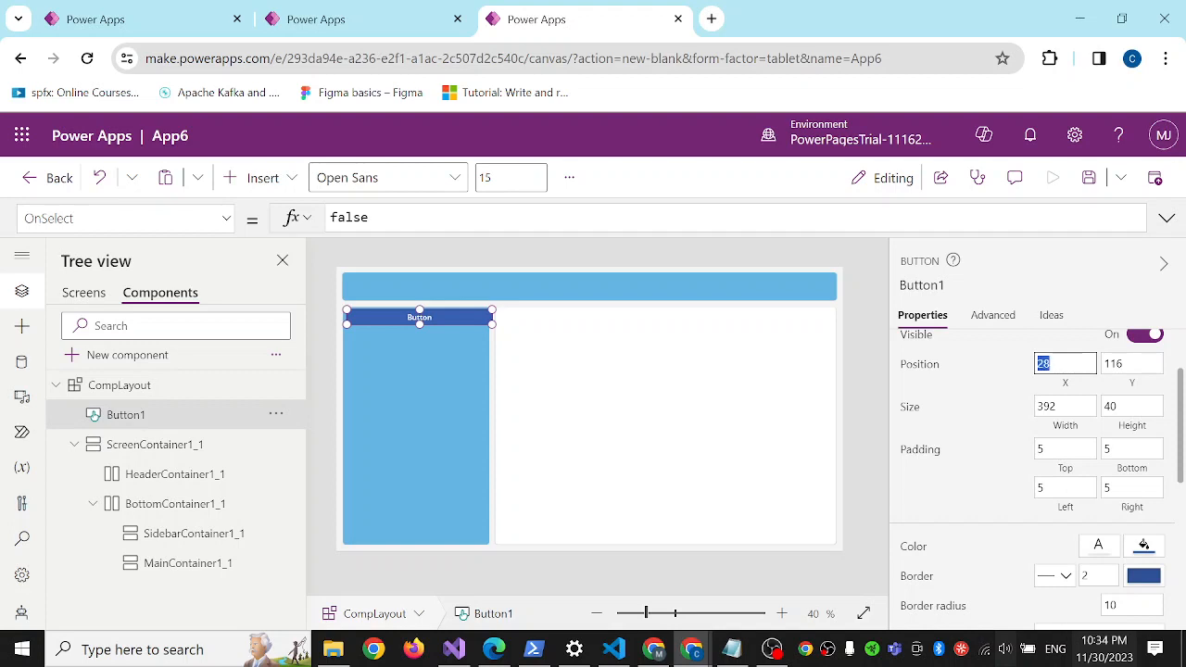
click(1012, 380)
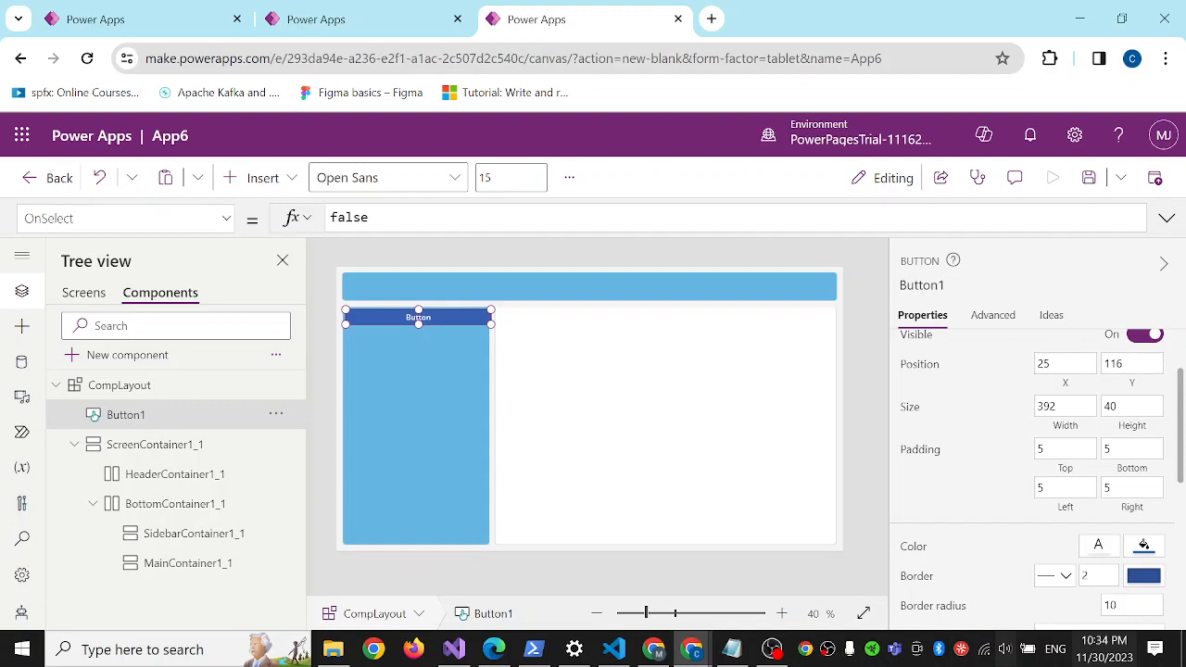
double_click(1045, 364)
click(1014, 387)
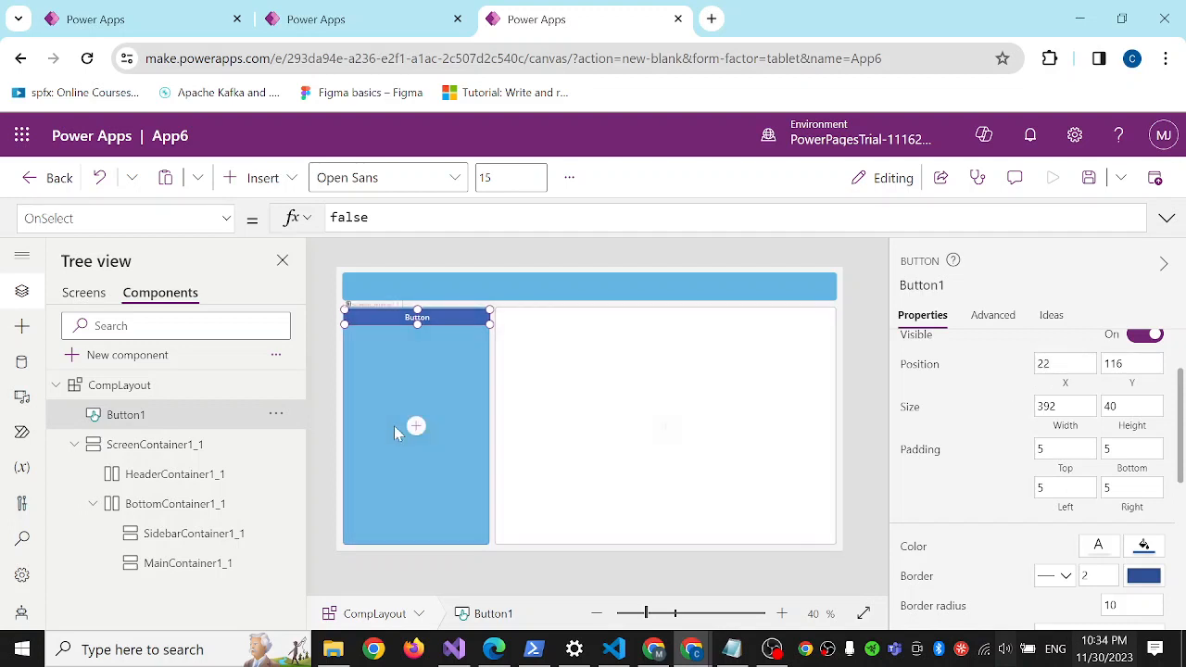
Fit the button to the sidebar by setting its X position to 20 and its width to 390
click(593, 417)
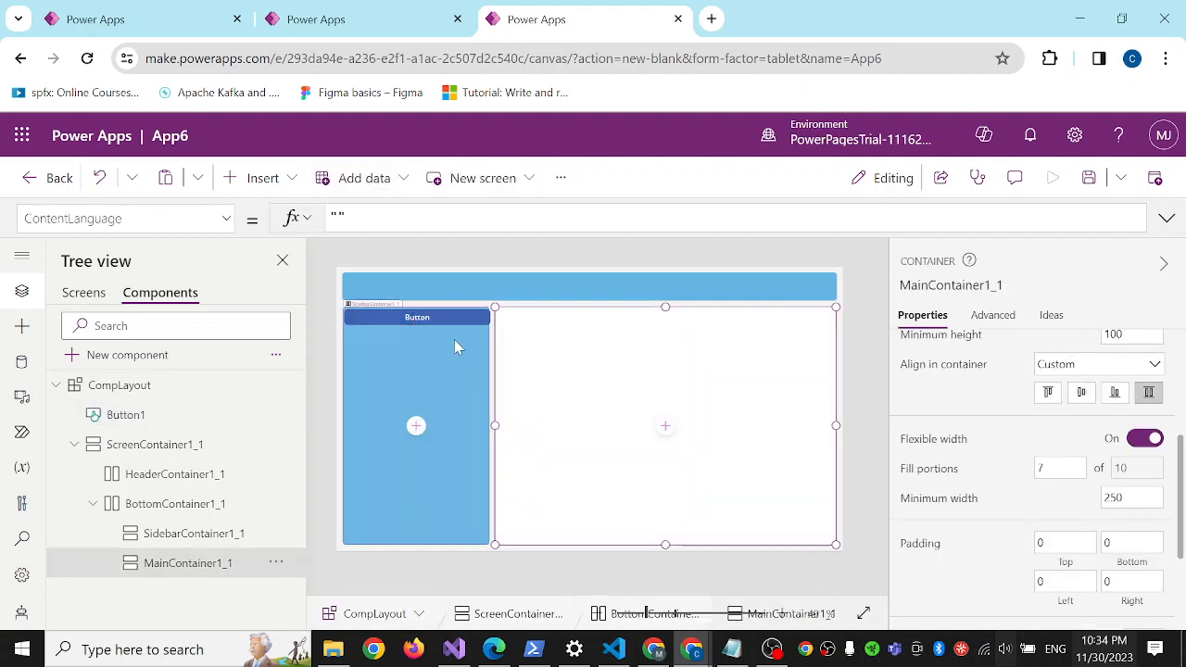
click(426, 317)
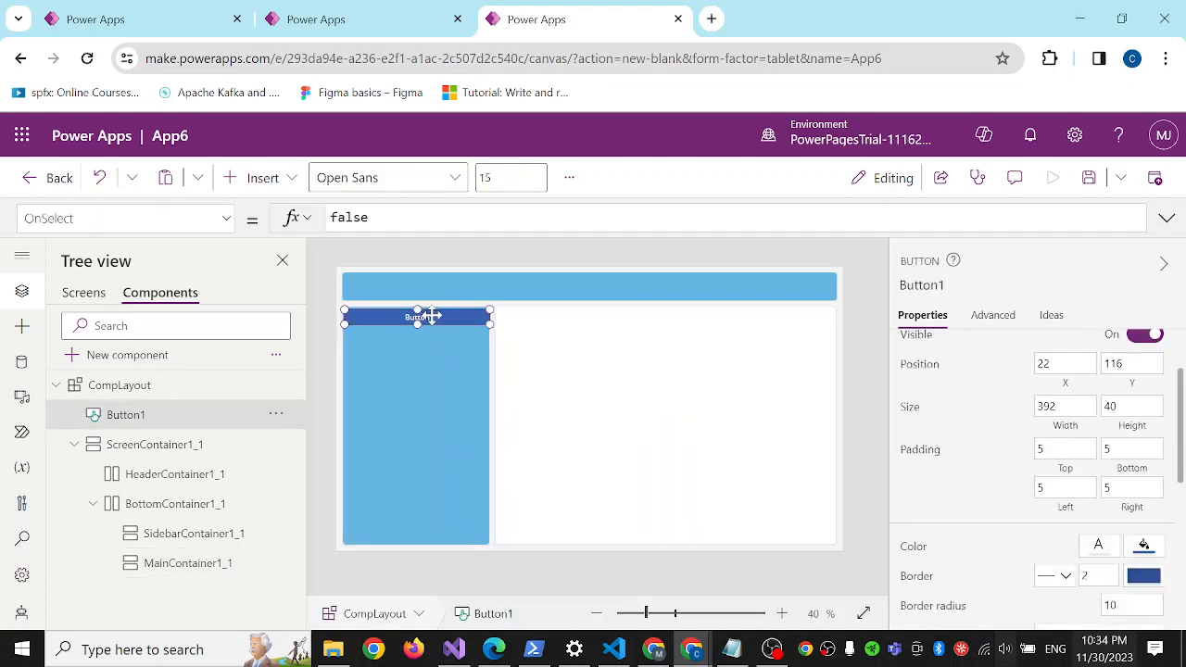
click(1056, 364)
click(591, 380)
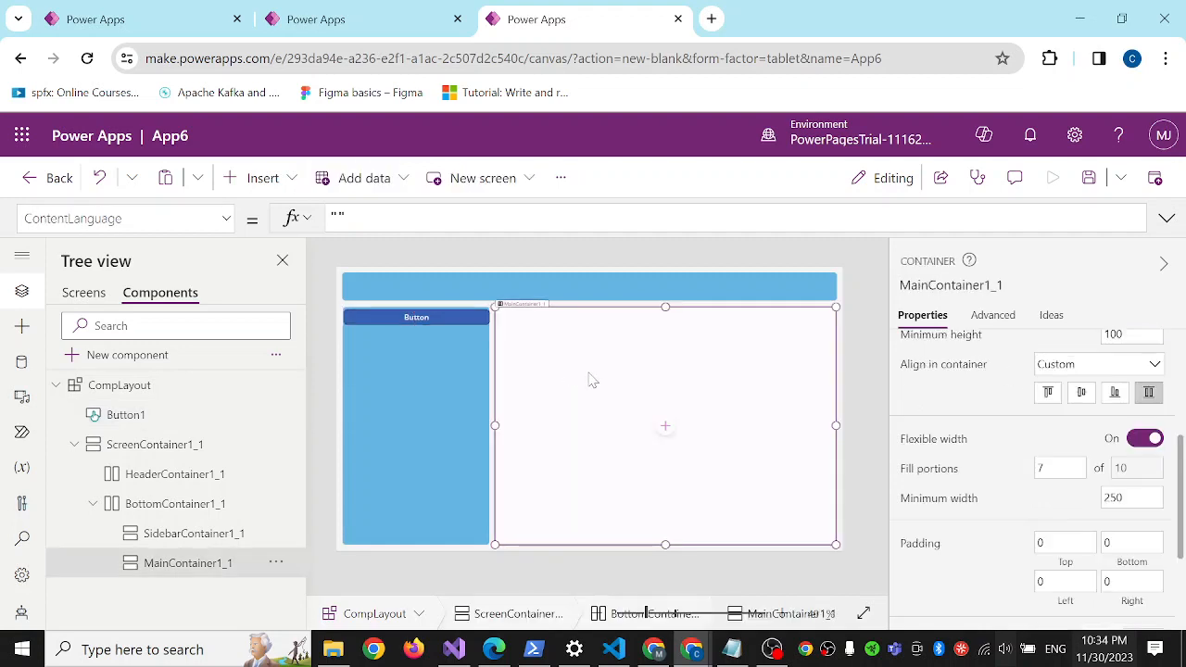
click(430, 317)
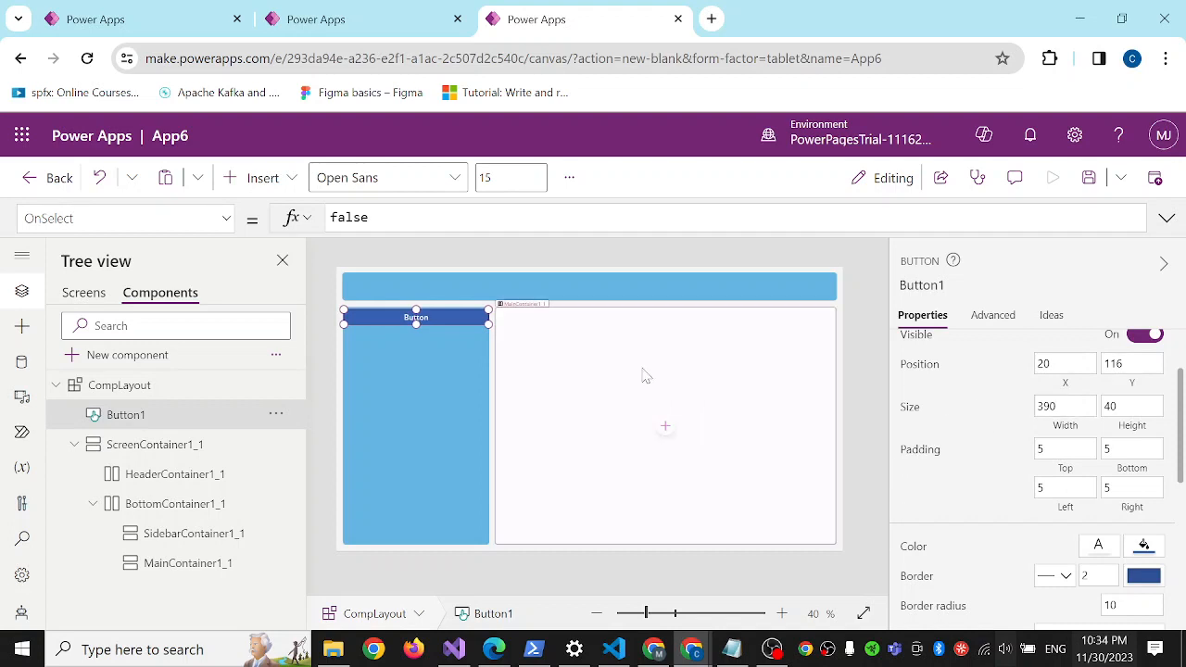
click(644, 374)
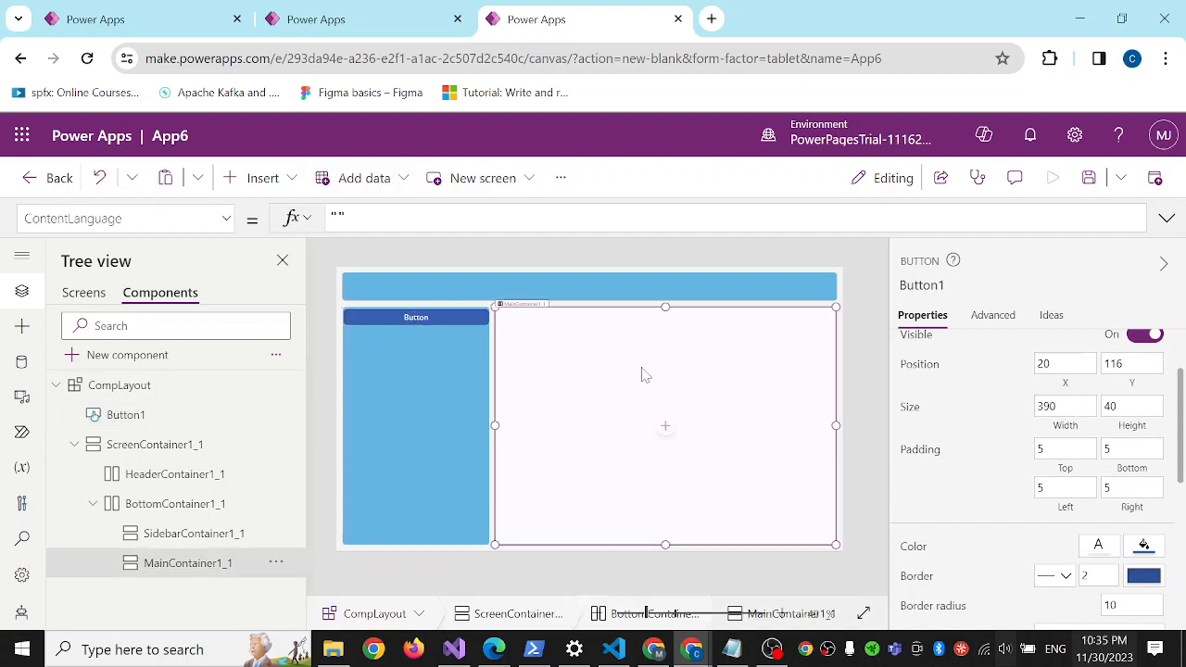
Change the sidebar button's text to Home
click(408, 321)
scroll(1007, 405, up, 1)
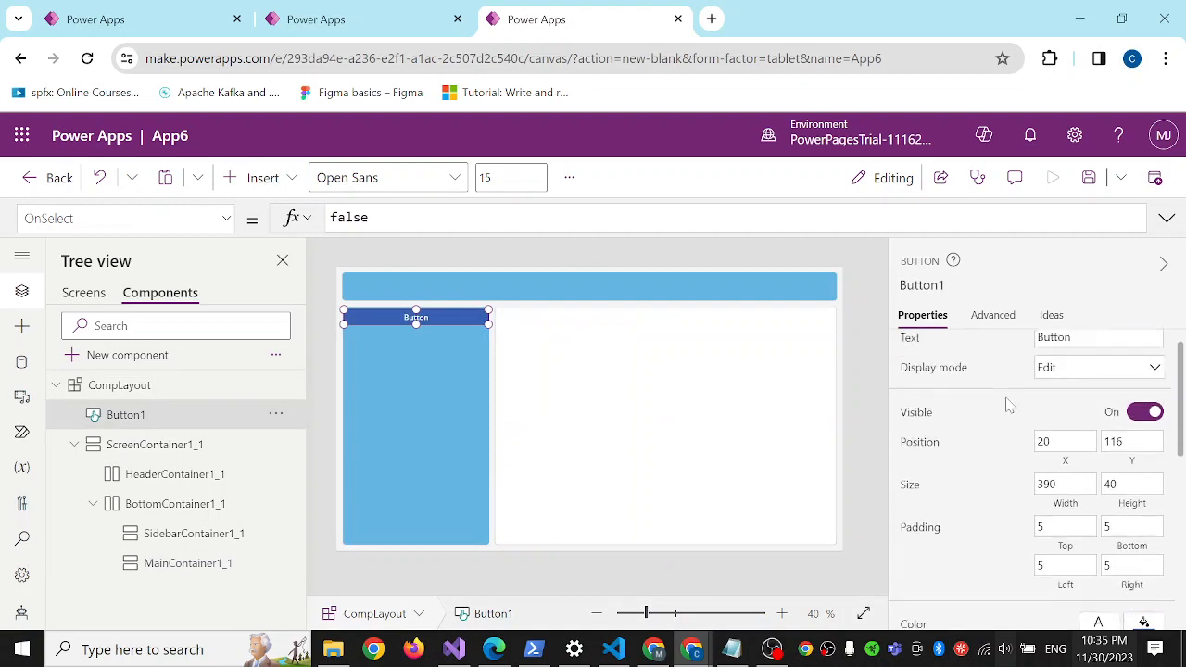
double_click(1057, 353)
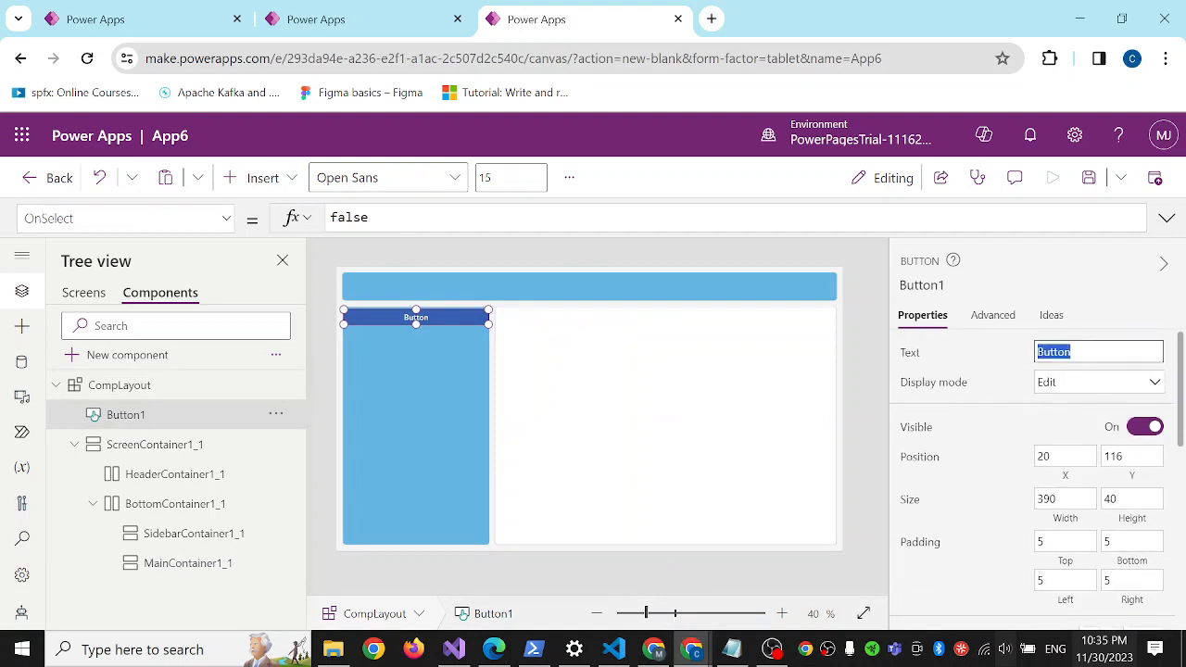
text(Home)
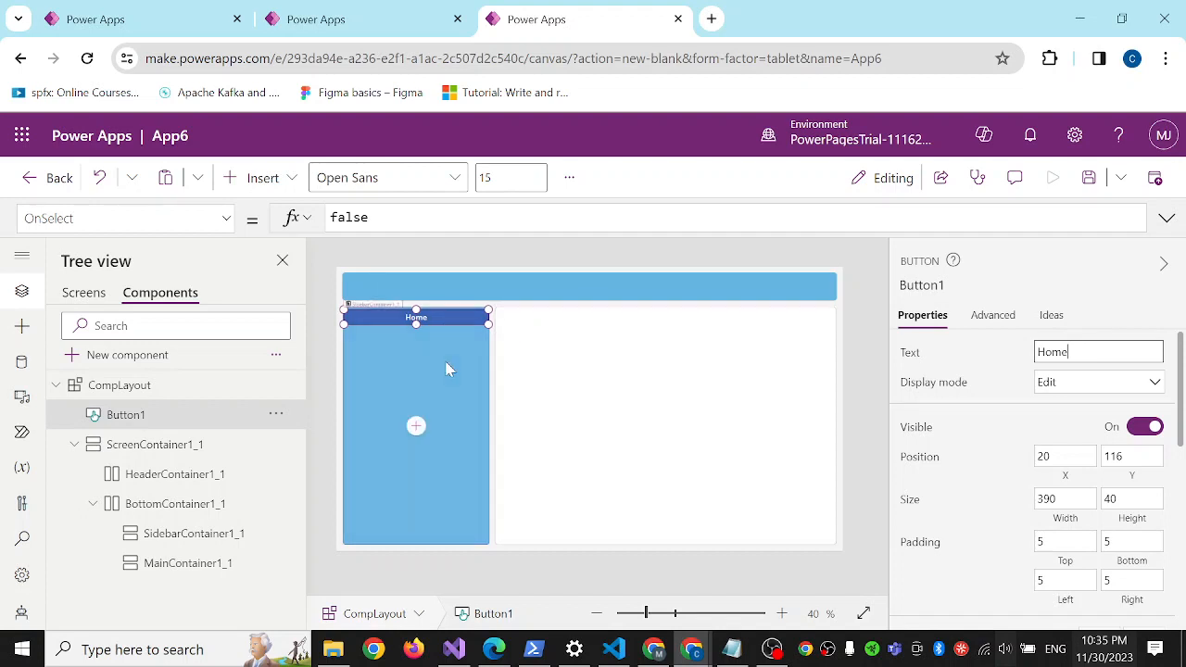
click(445, 367)
click(441, 319)
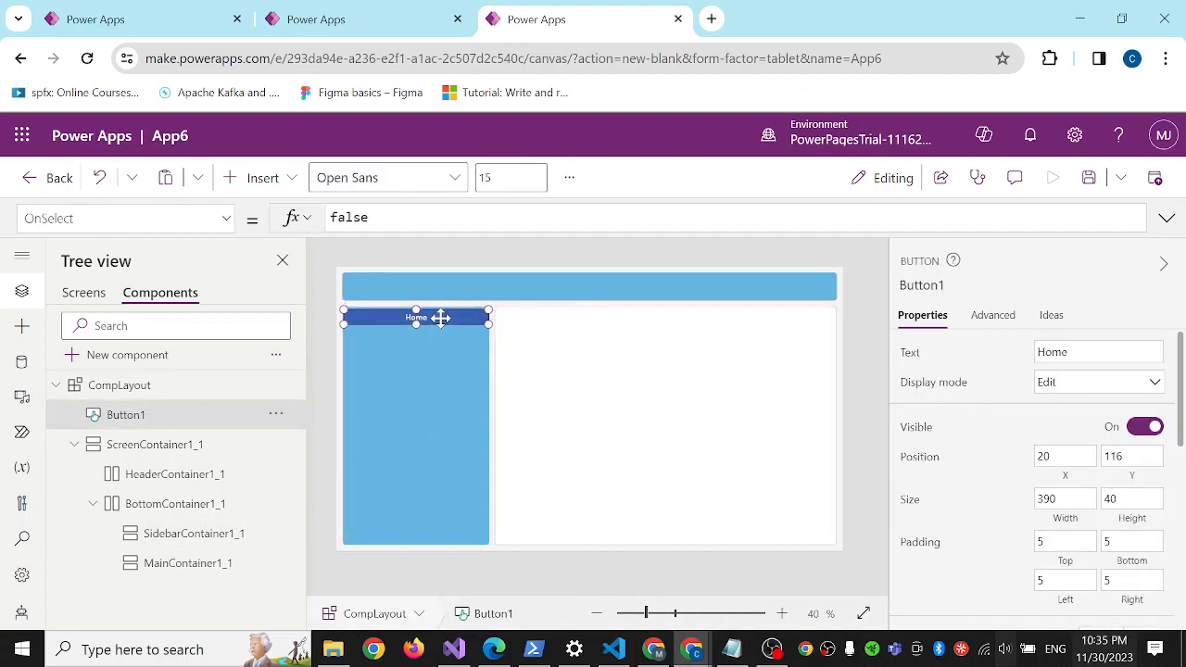
Rename Button1 to btnHome
right_click(163, 423)
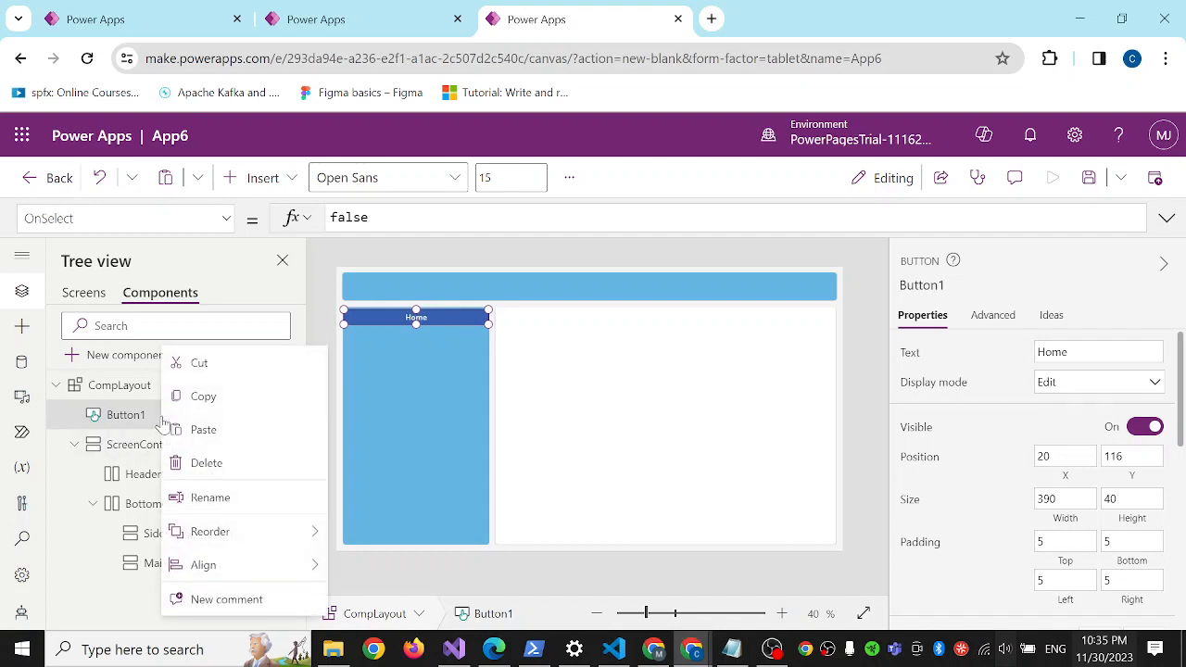
click(228, 498)
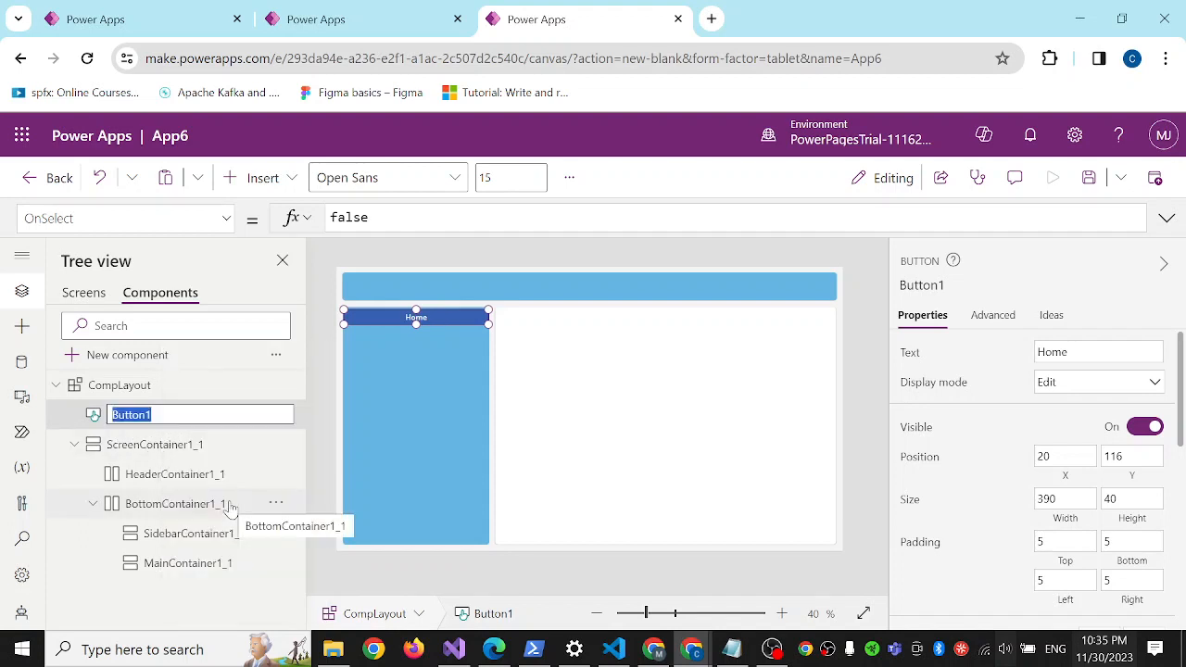
text(btnHome)
key(Return)
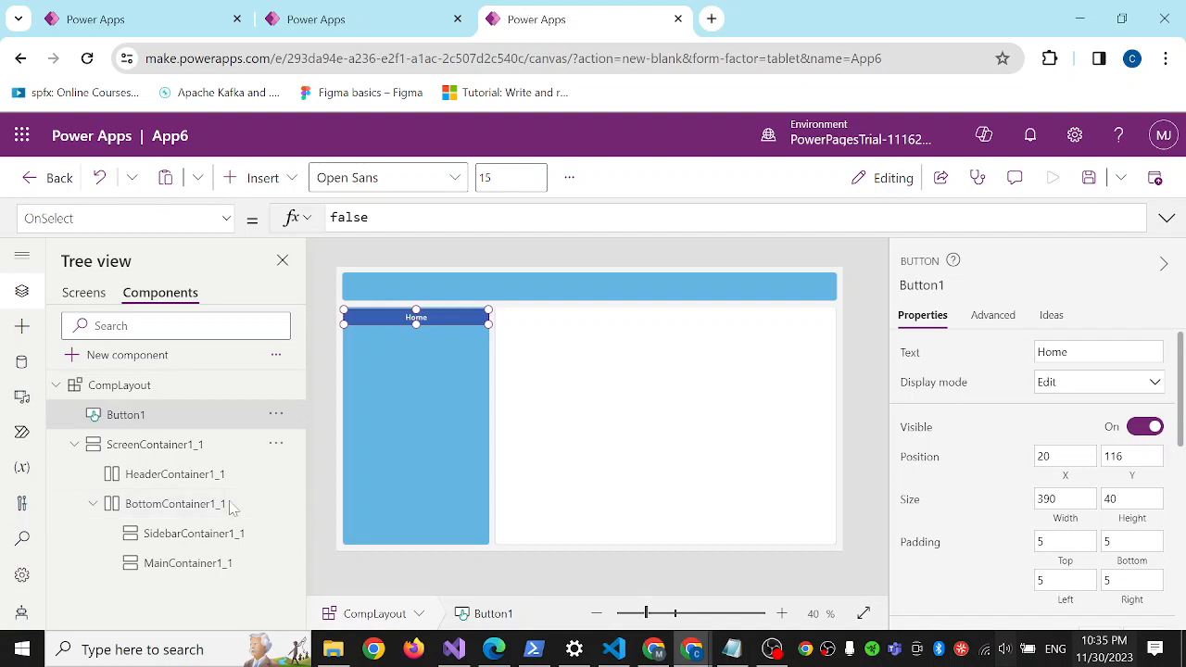
Duplicate btnHome inside the CompLayout component
right_click(153, 422)
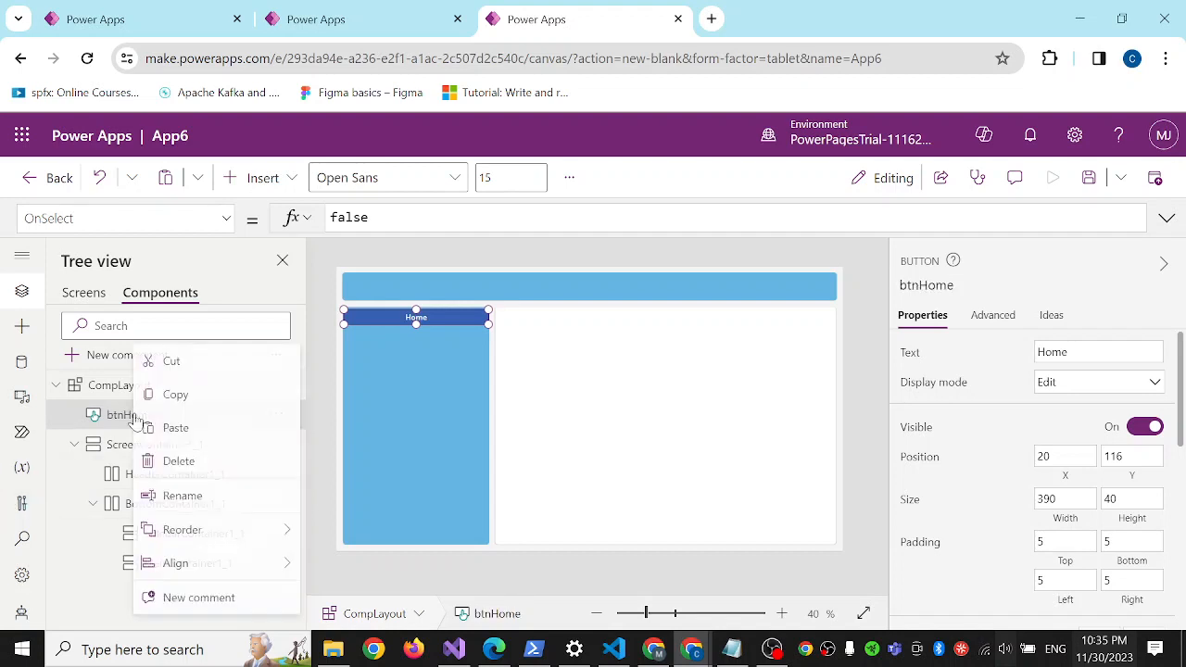
click(146, 397)
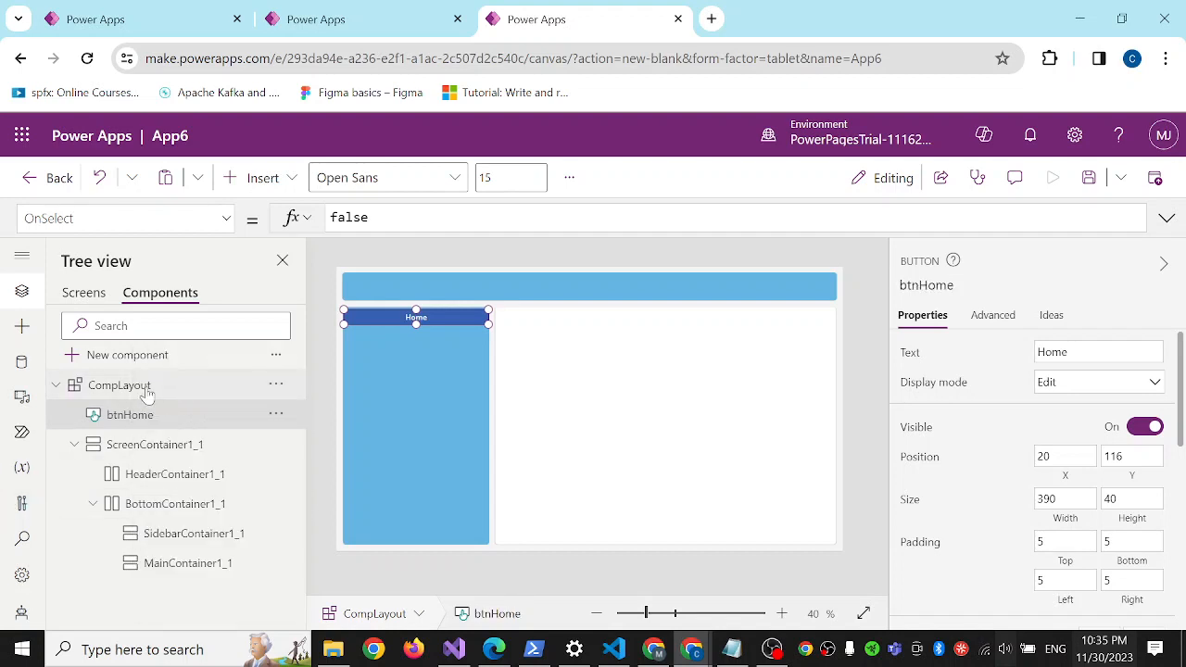
right_click(155, 422)
click(200, 430)
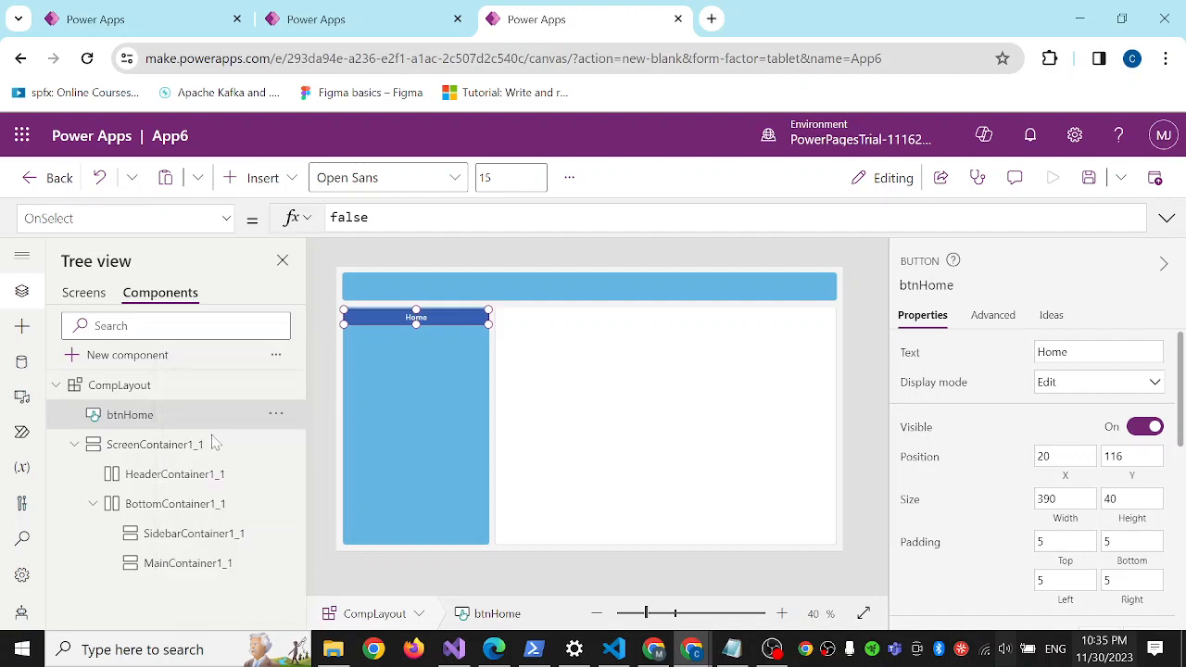
Rename the copied button to btnRequest
right_click(157, 422)
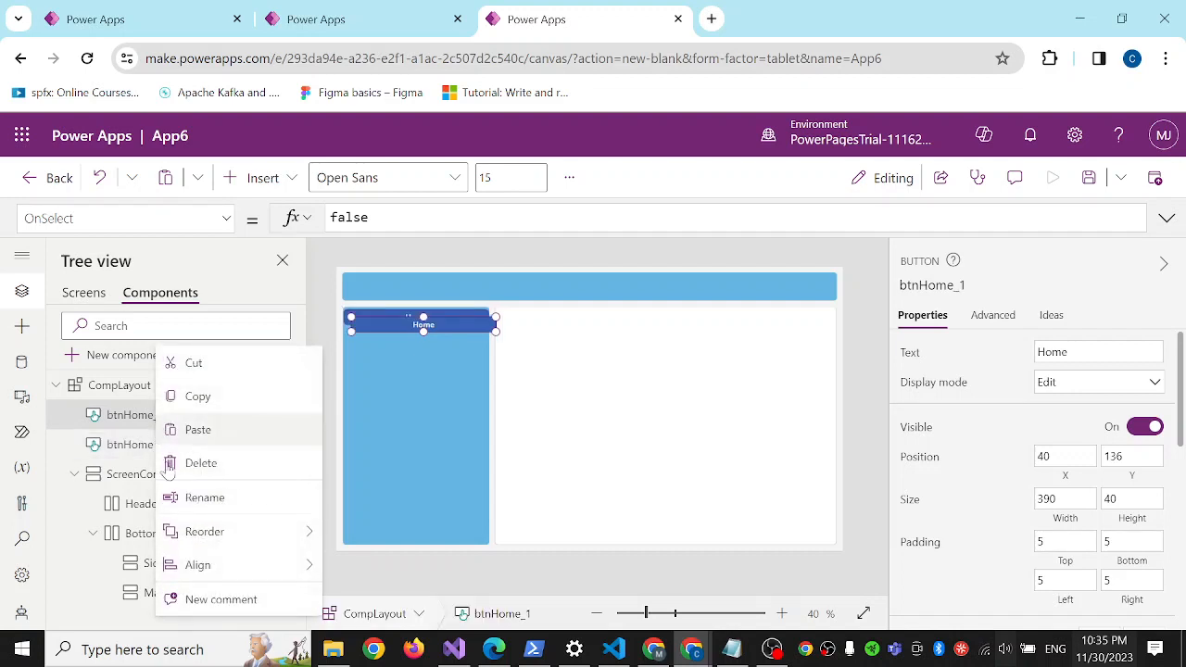
click(205, 498)
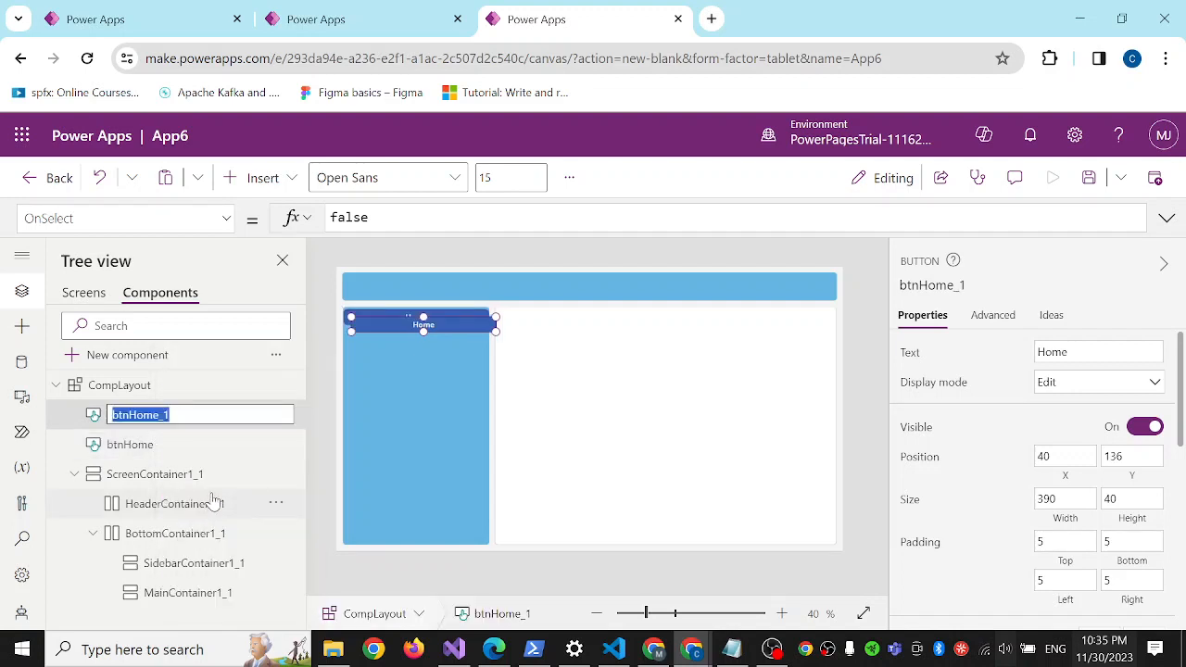
text(btnRequest)
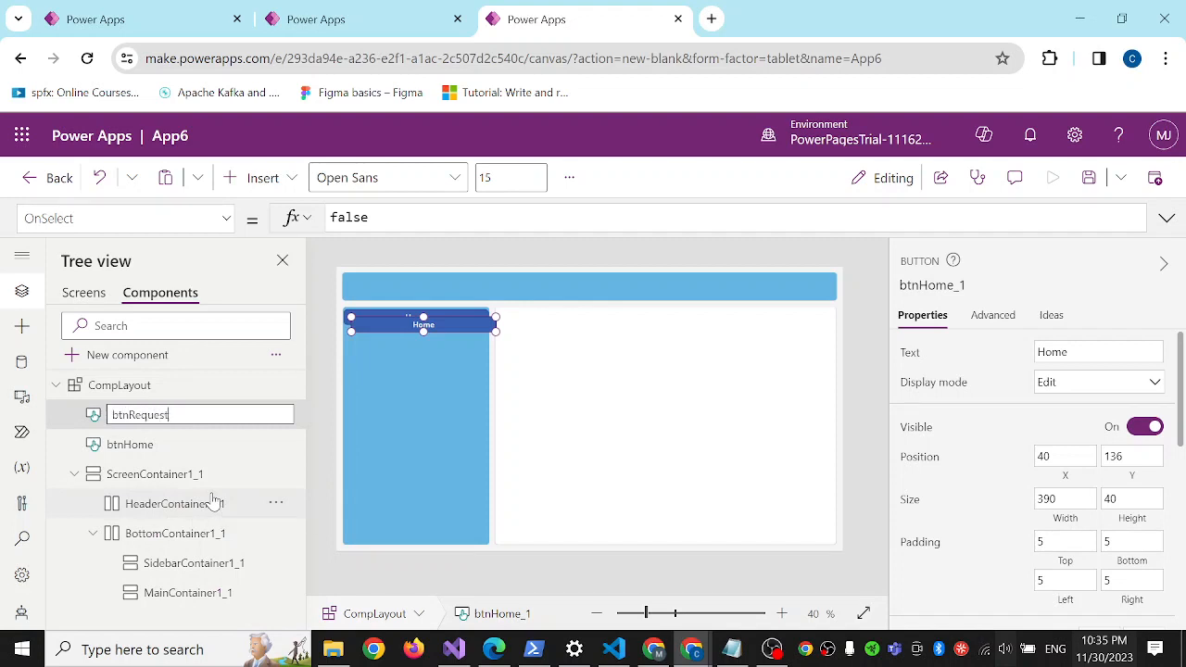
key(Return)
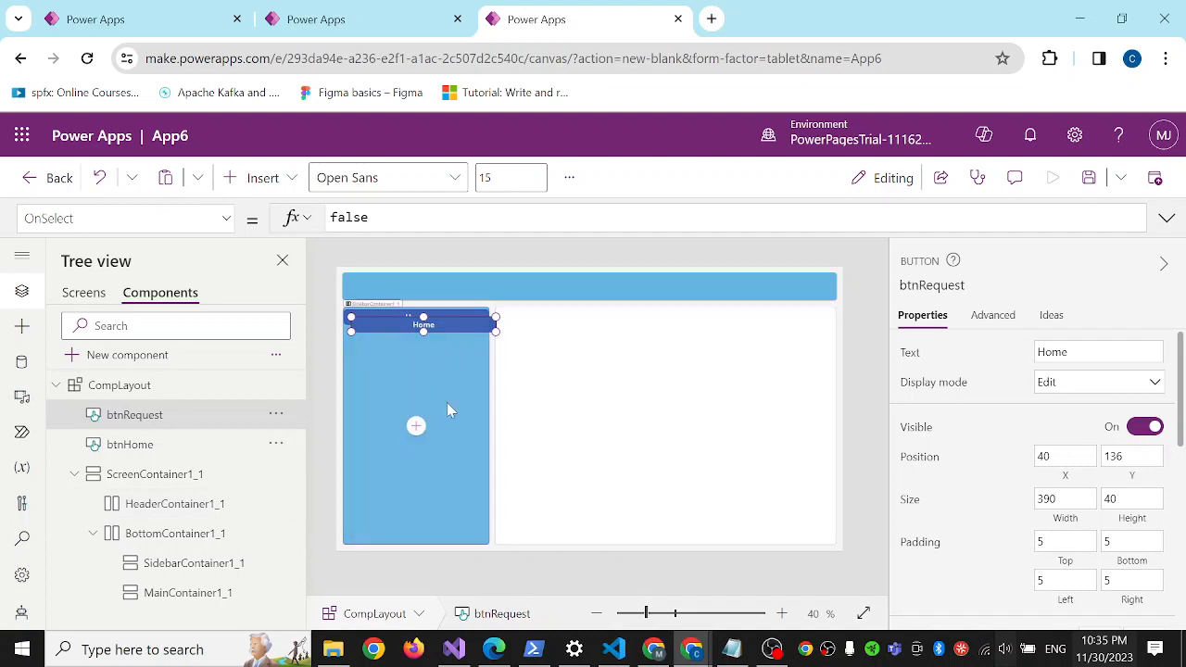
Change the text of btnRequest to New Request
click(1086, 352)
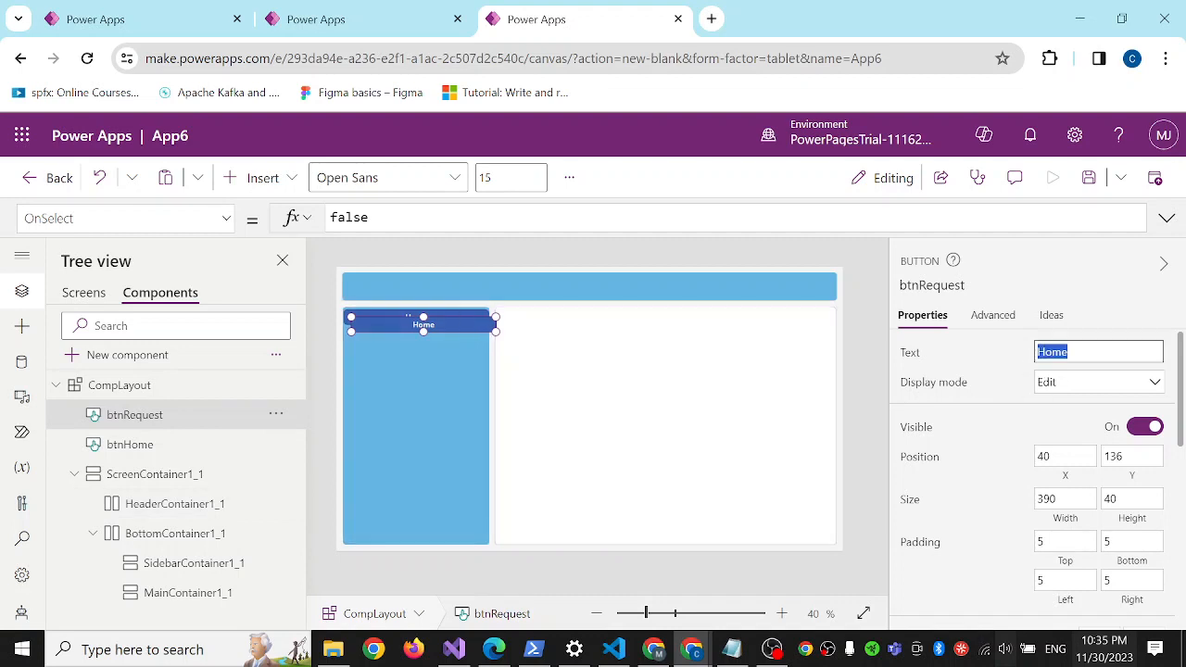
text(New Request)
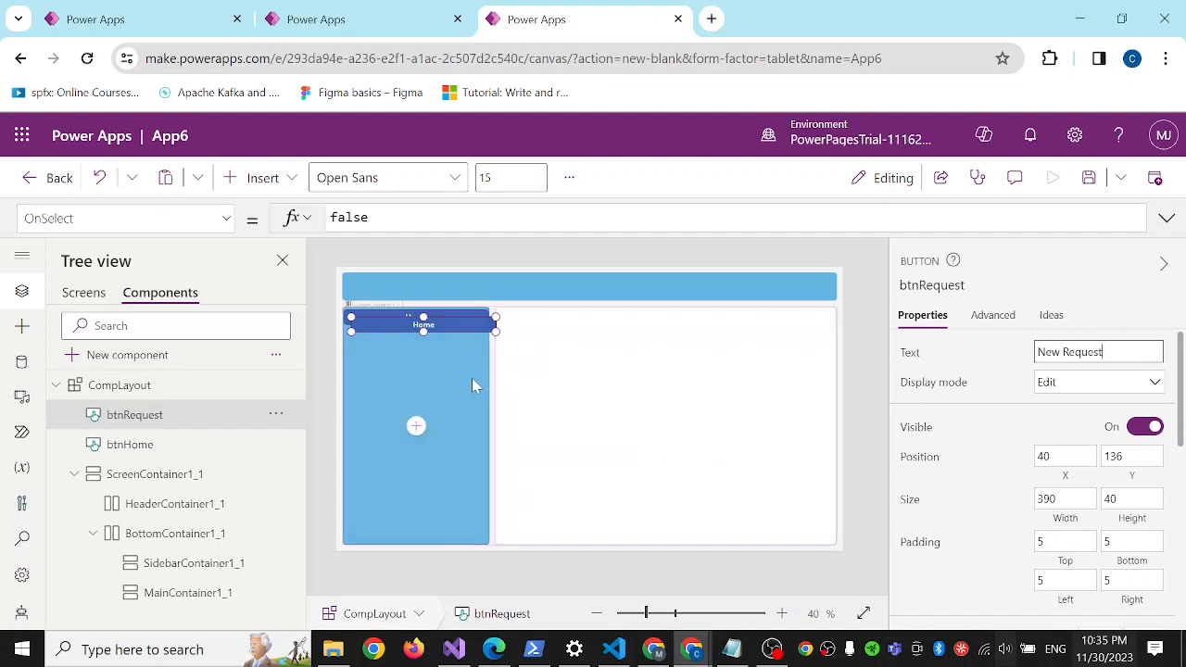
click(442, 380)
Move the New Request button below the Home button in the sidebar, at about X 20, Y 171
click(410, 321)
drag(410, 321, 402, 340)
click(389, 400)
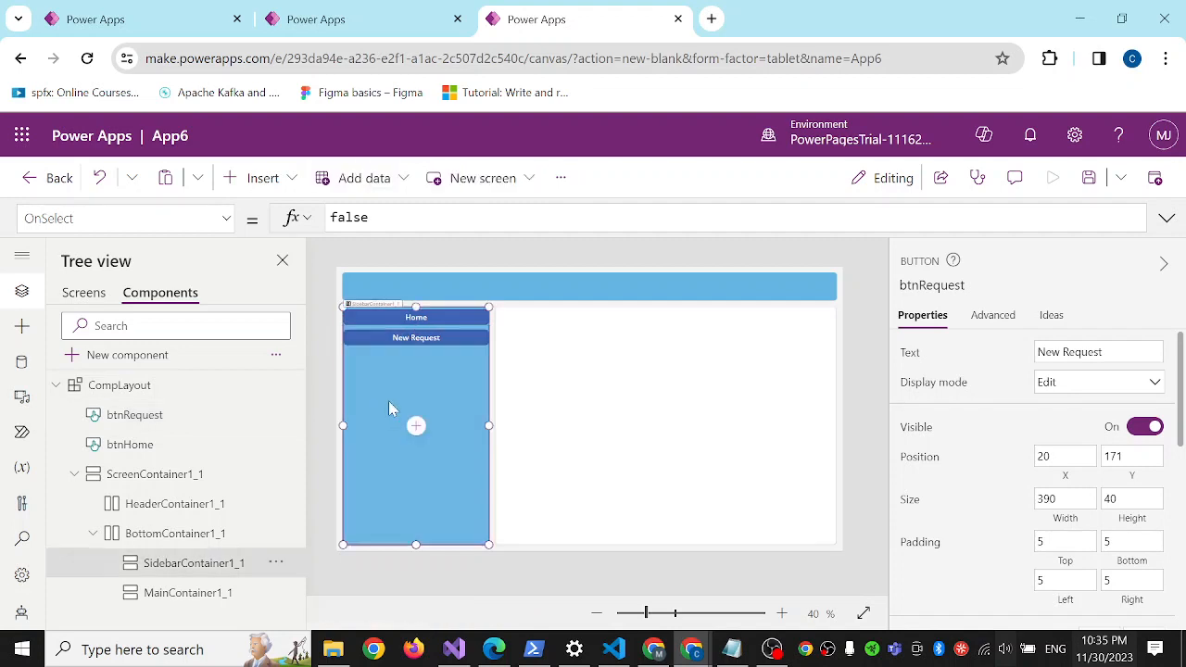
Set the New Request button's Y position to 166
click(414, 339)
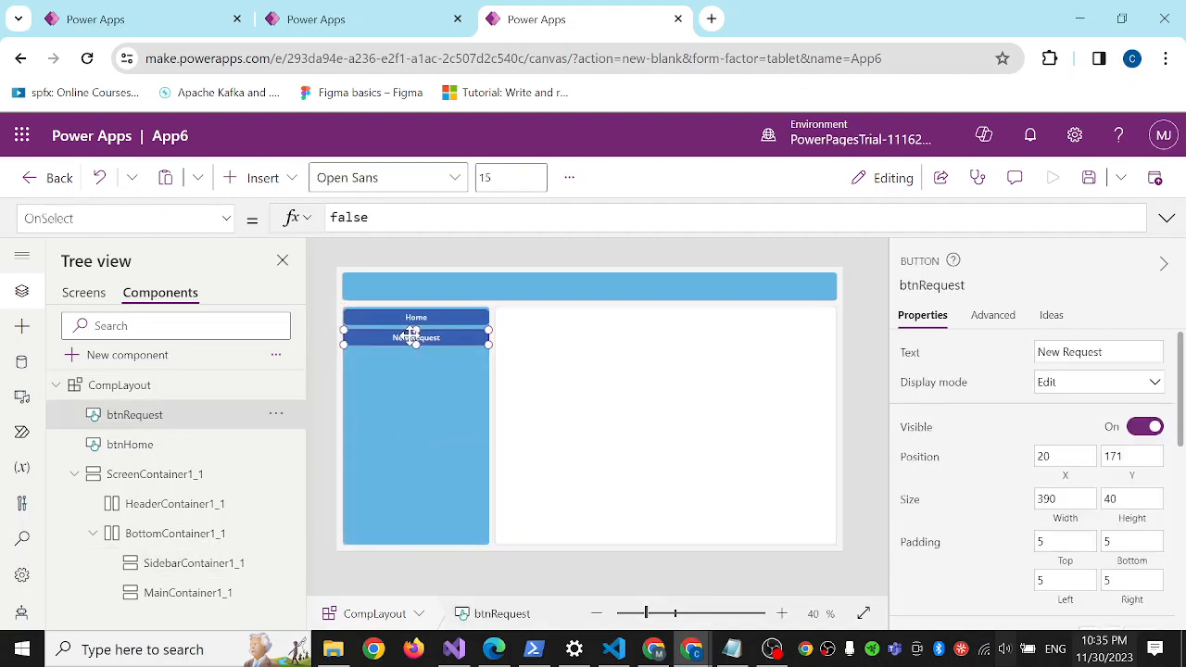
click(1125, 456)
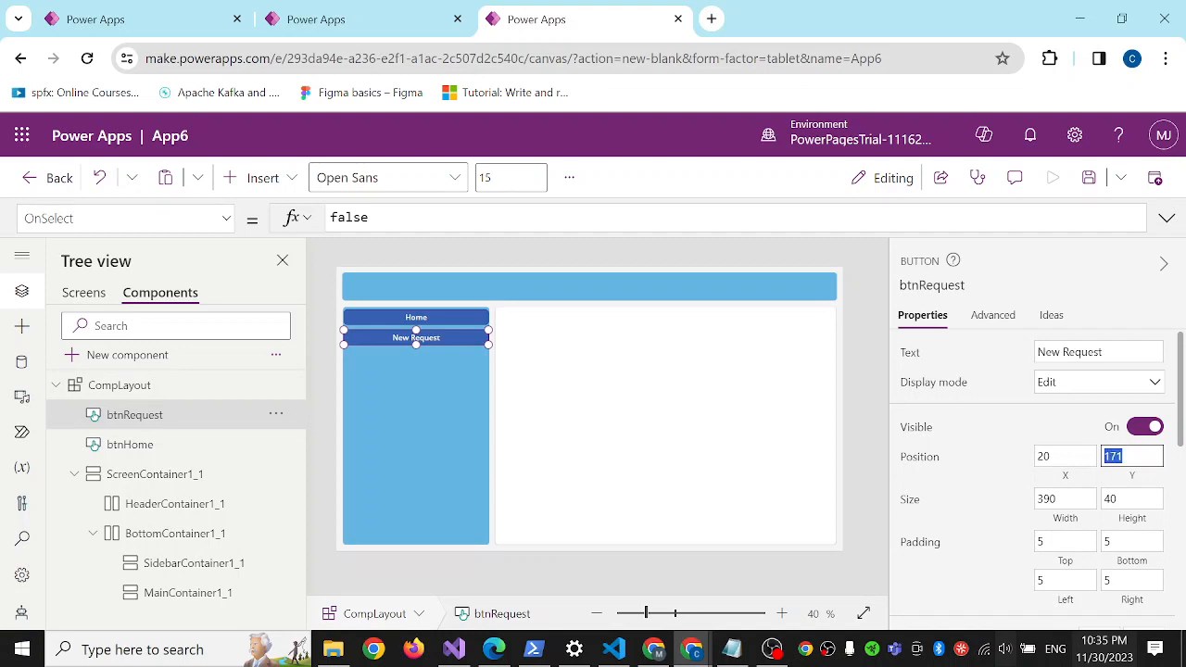
text(166)
key(Return)
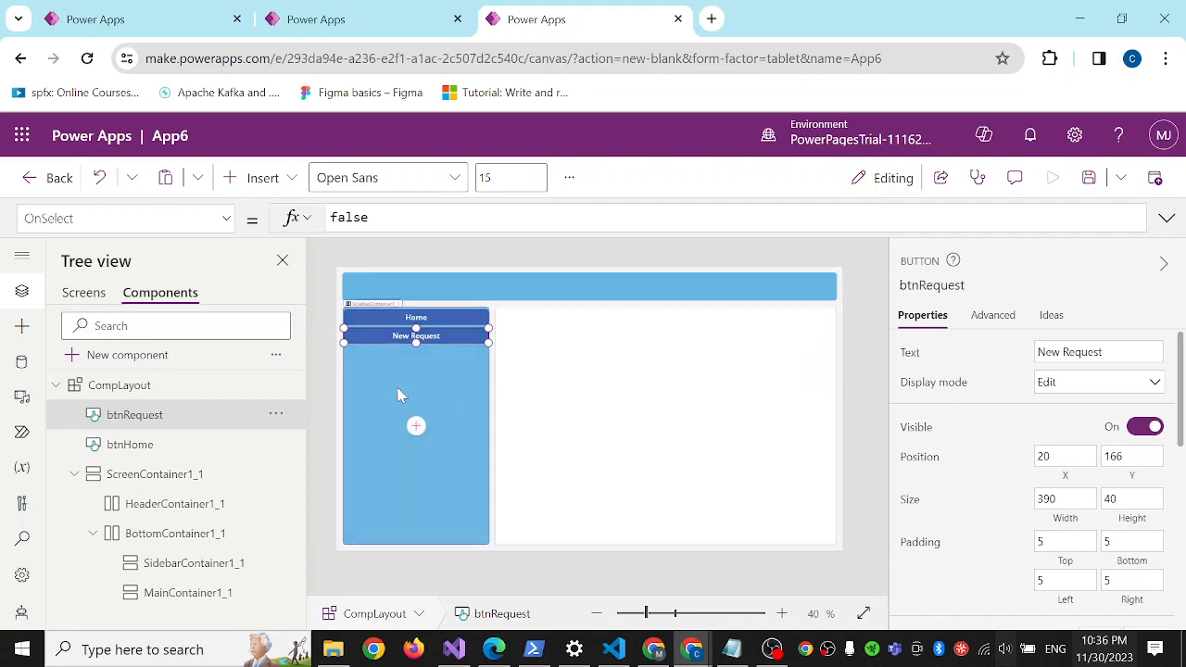
Paste another copy of the Home button into CompLayout and rename it to btnDashboard
right_click(151, 417)
click(182, 427)
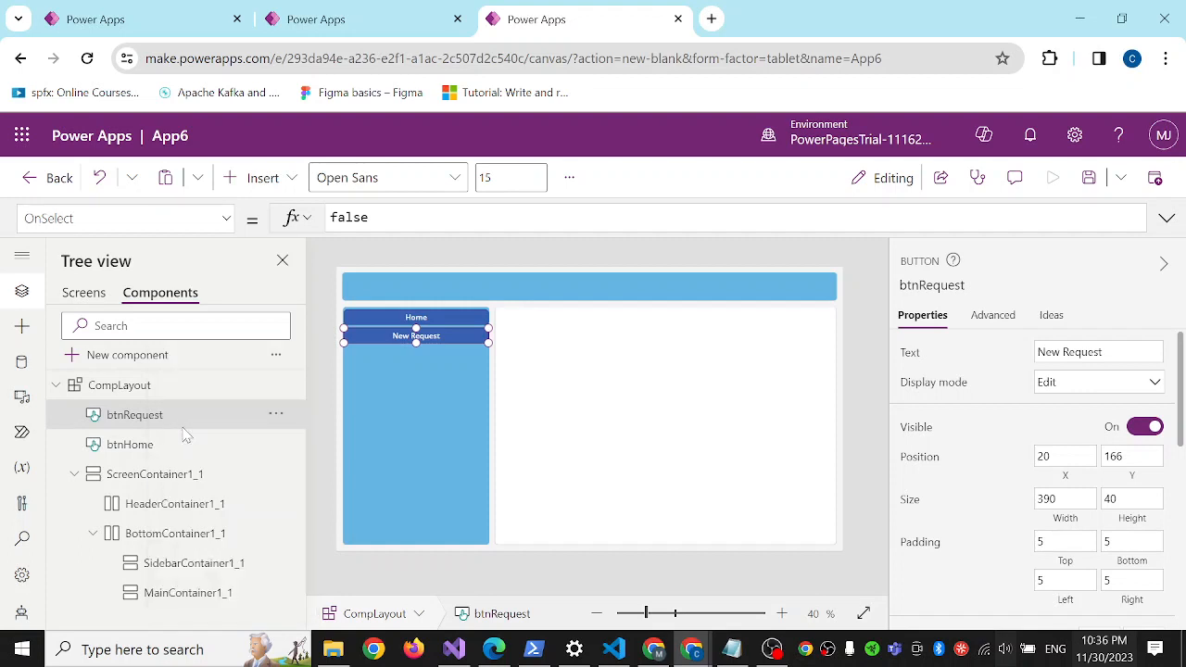
right_click(153, 419)
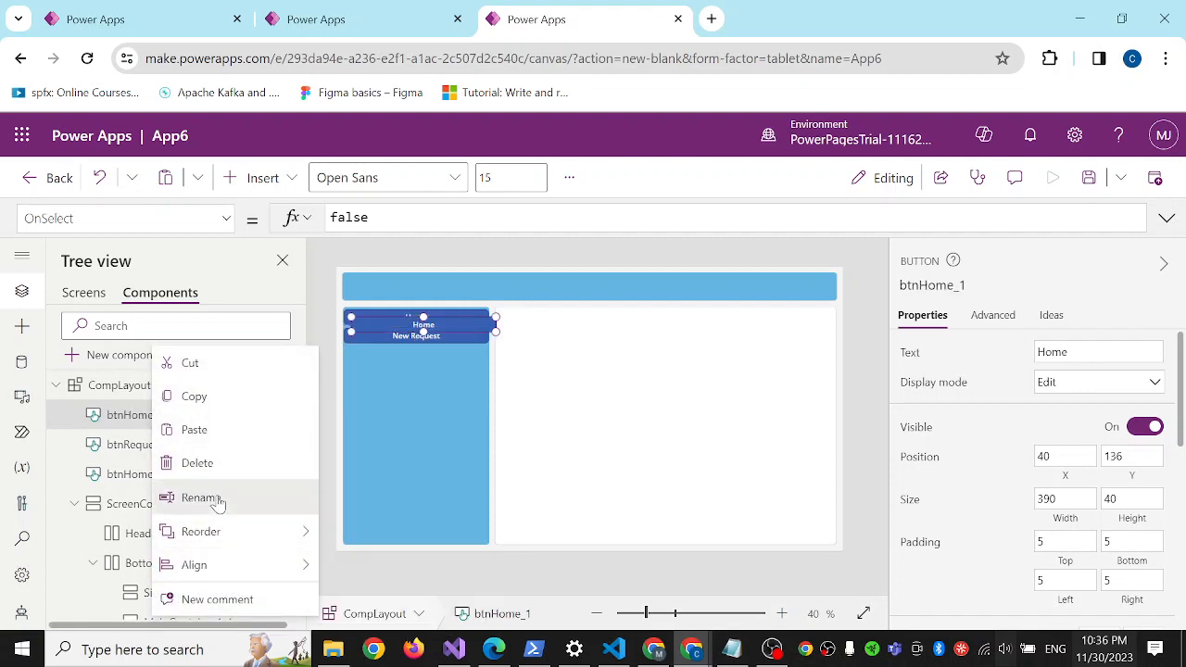
click(217, 501)
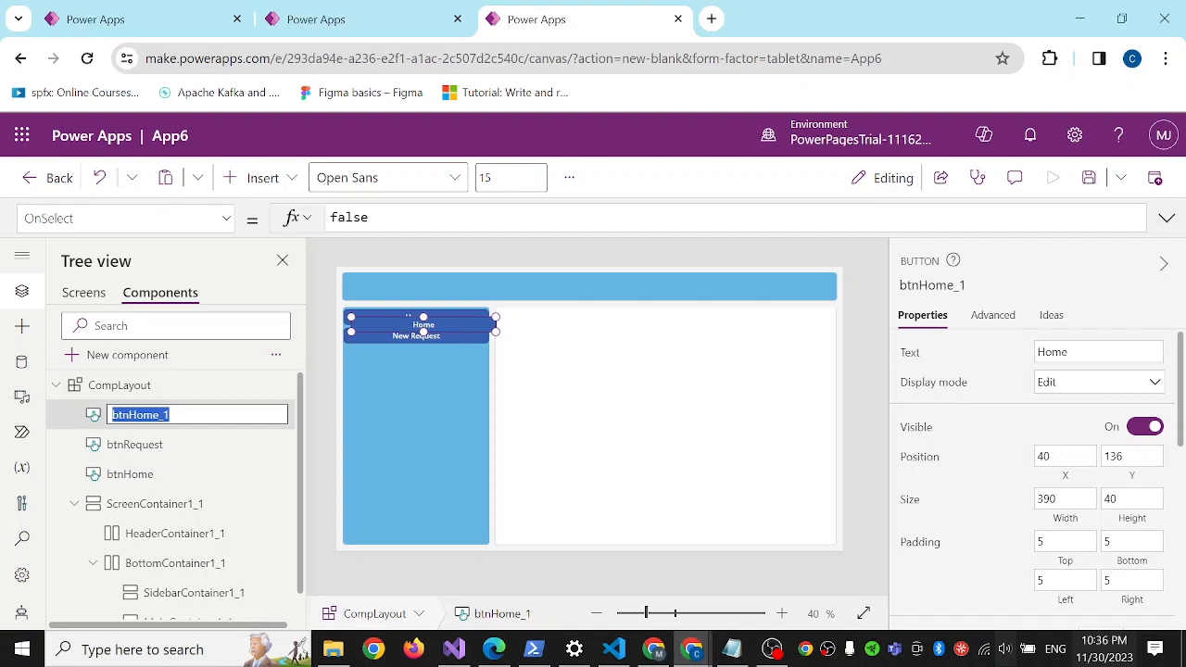
click(173, 415)
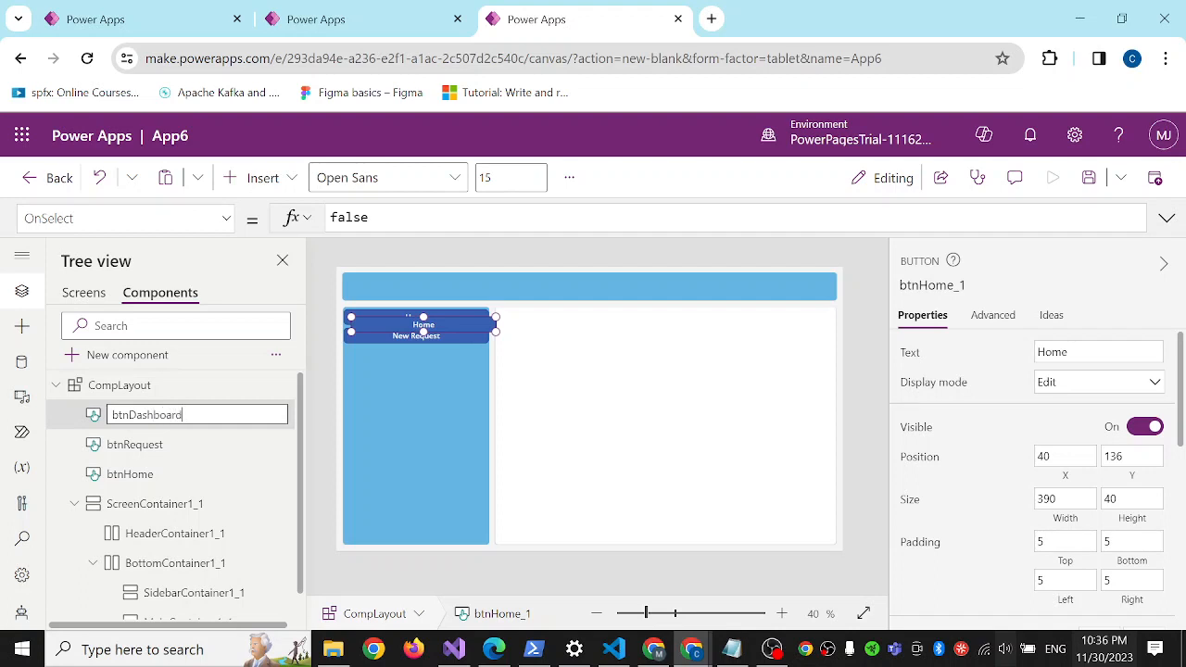
text(Dashboard)
key(Return)
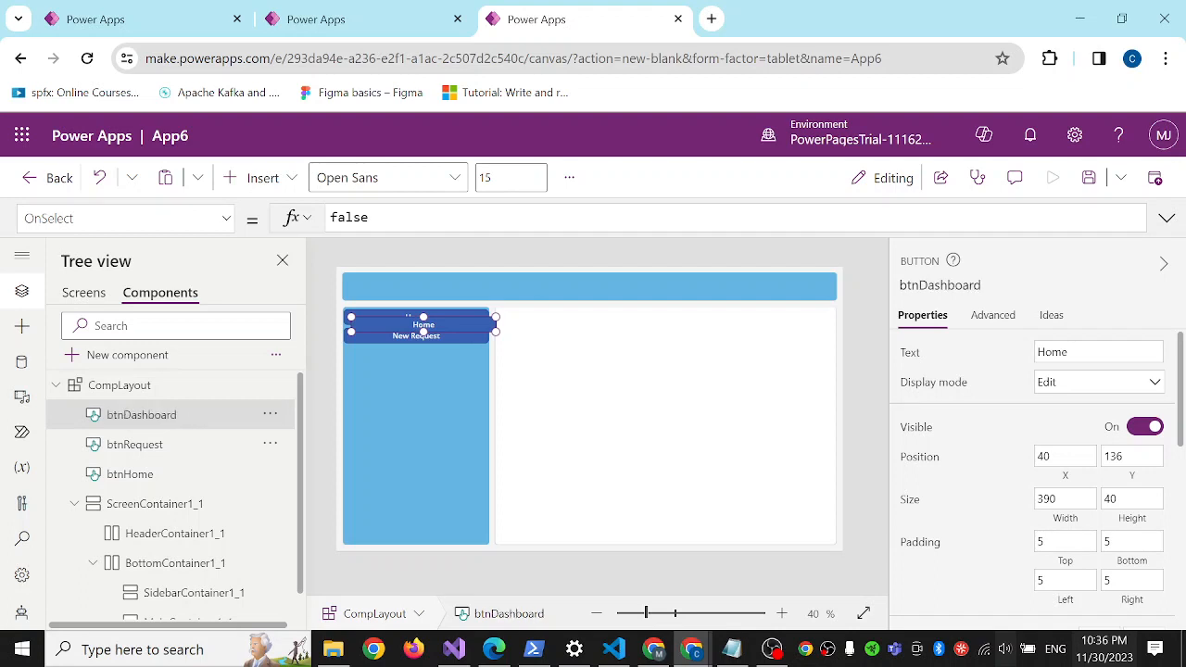
Change the text of btnDashboard to Dashboard
click(1091, 350)
key(ctrl+a)
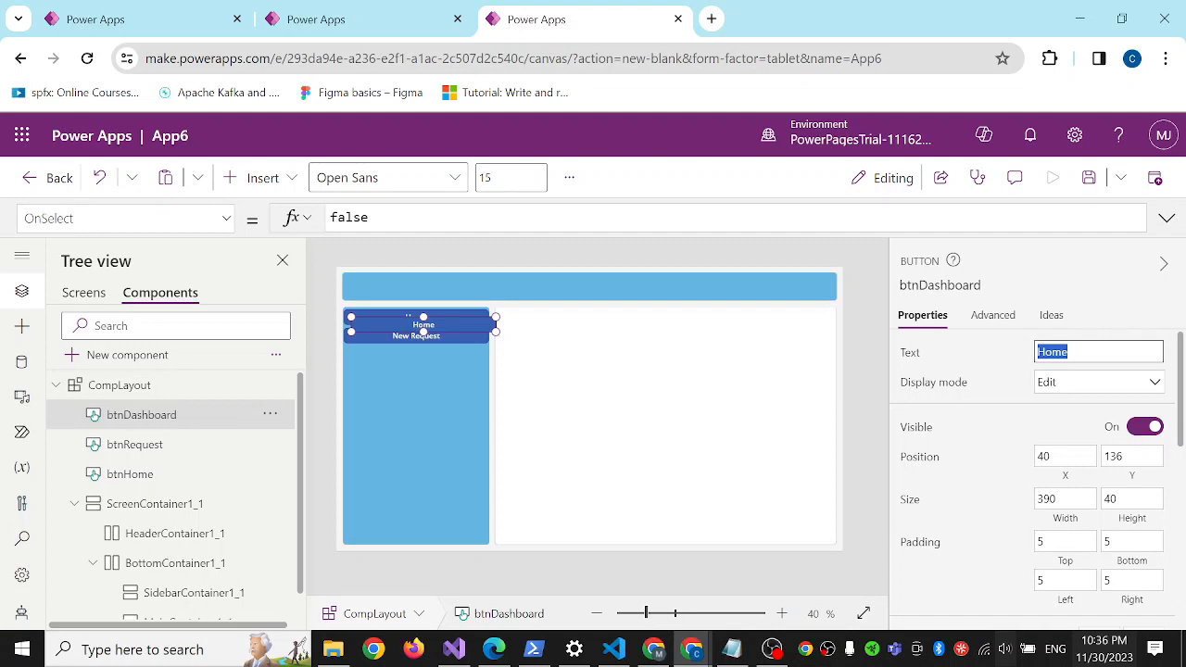
text(Dashboard)
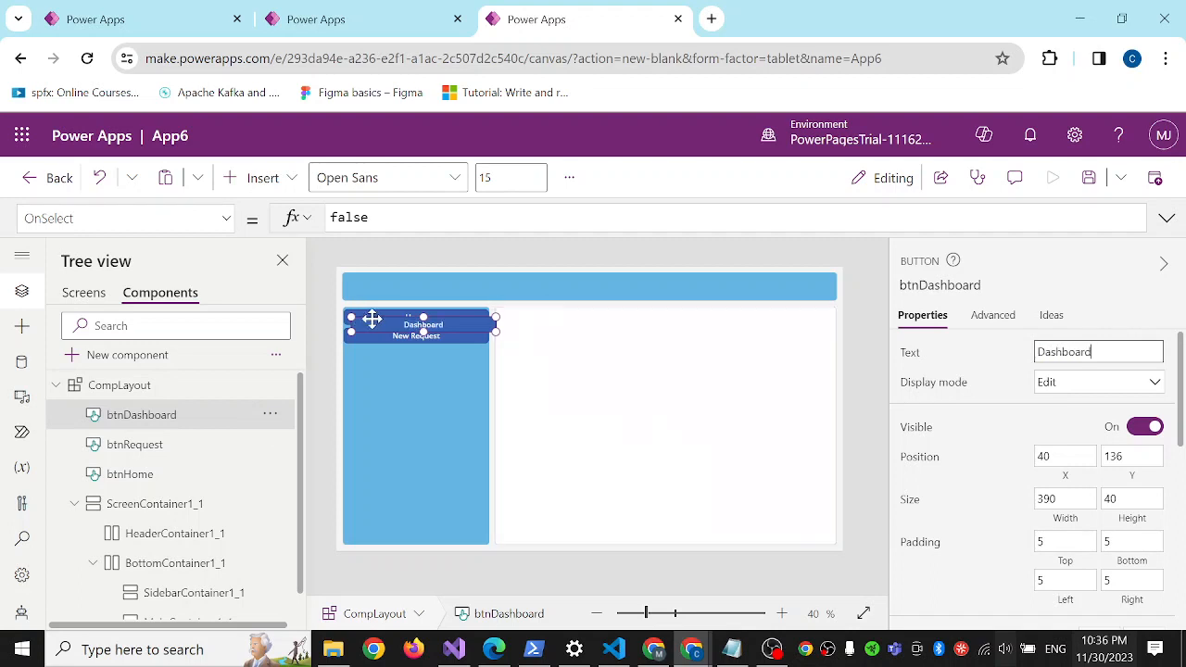
Place the Dashboard button below the New Request button in the sidebar, at X 20, Y 216
drag(416, 325, 410, 358)
click(643, 419)
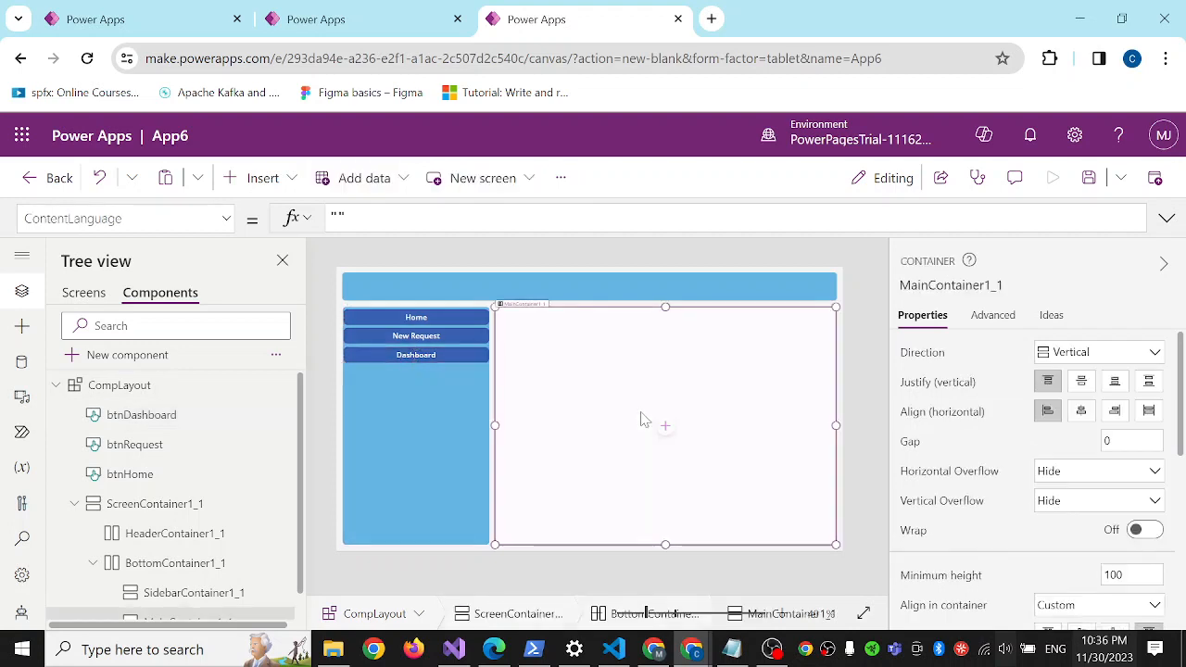
click(428, 354)
click(1133, 456)
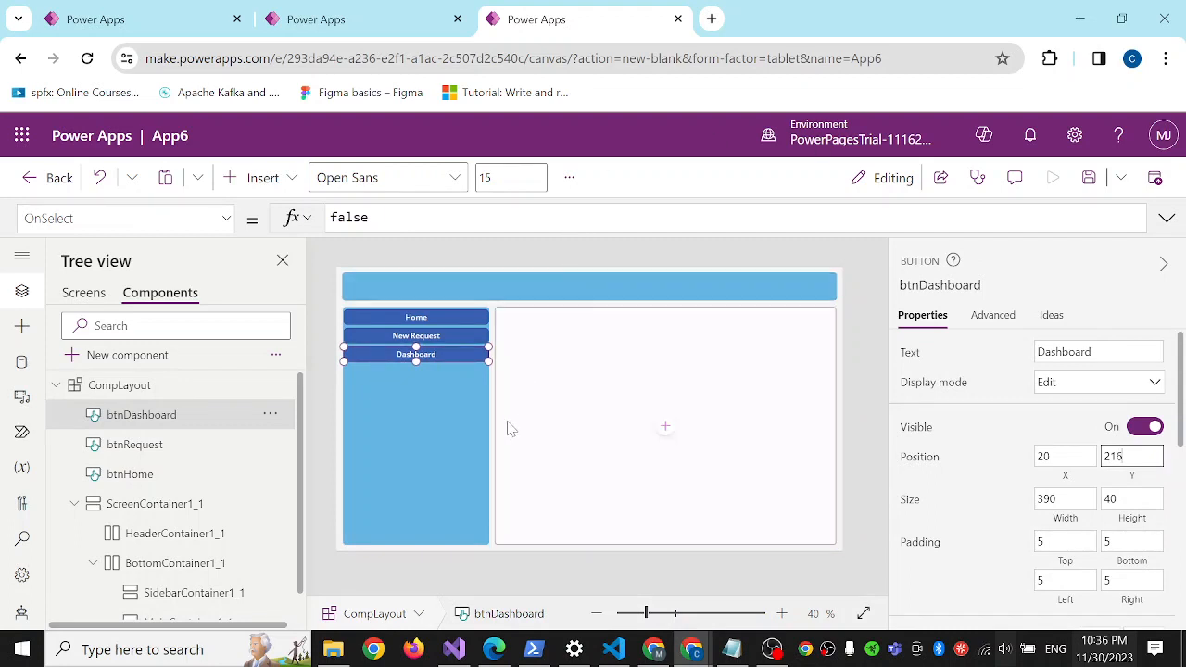
click(450, 455)
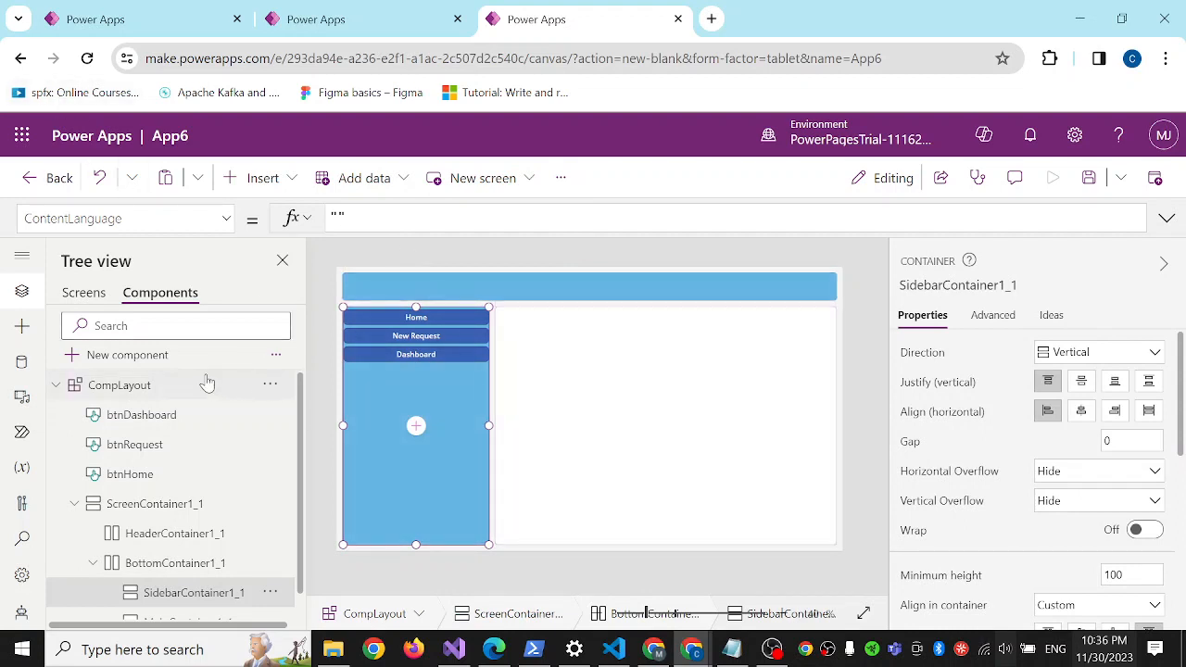
Try inserting an icon into the sidebar container and changing its symbol to Home
click(293, 188)
scroll(408, 457, down, 3)
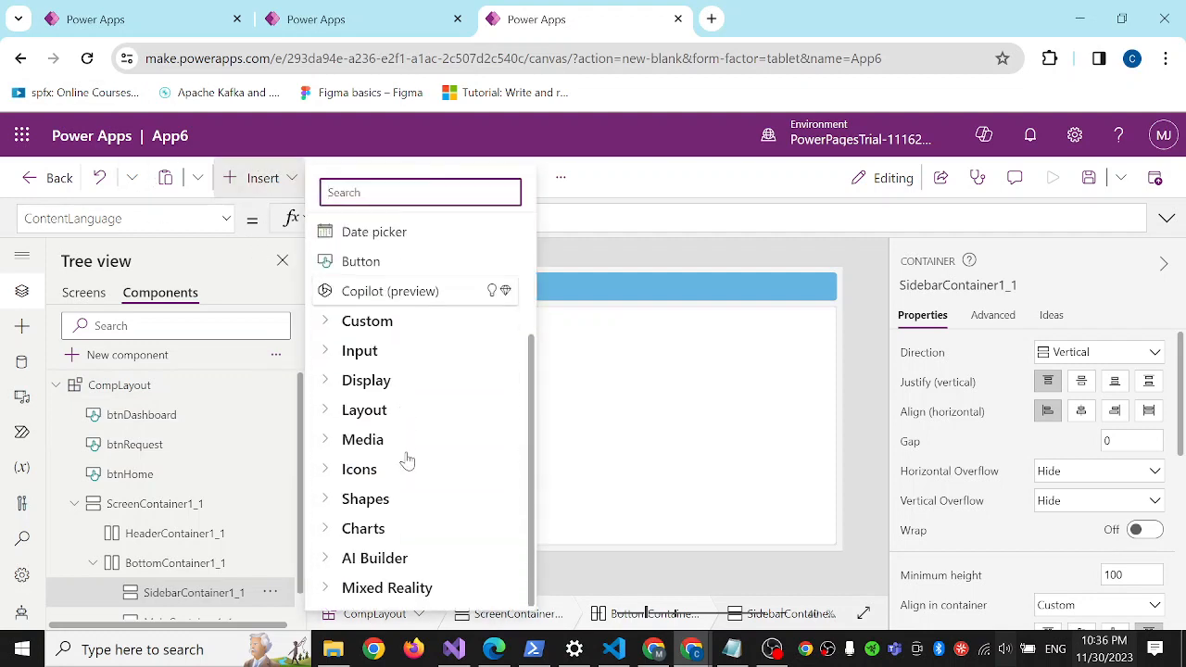
click(326, 471)
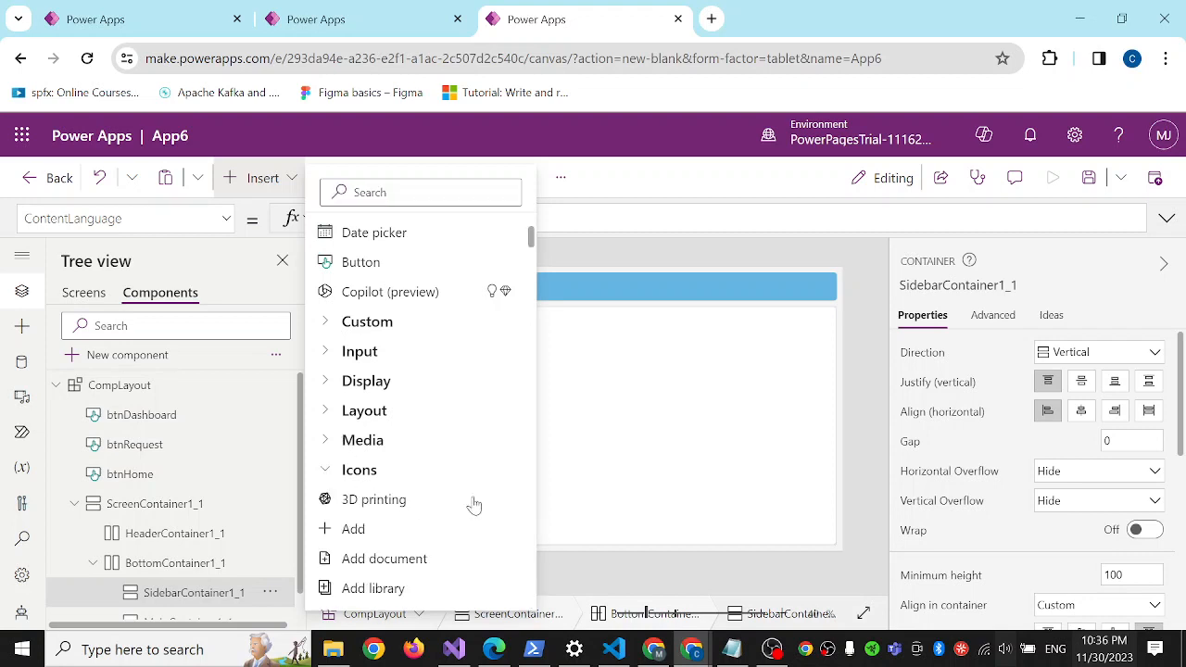
click(367, 502)
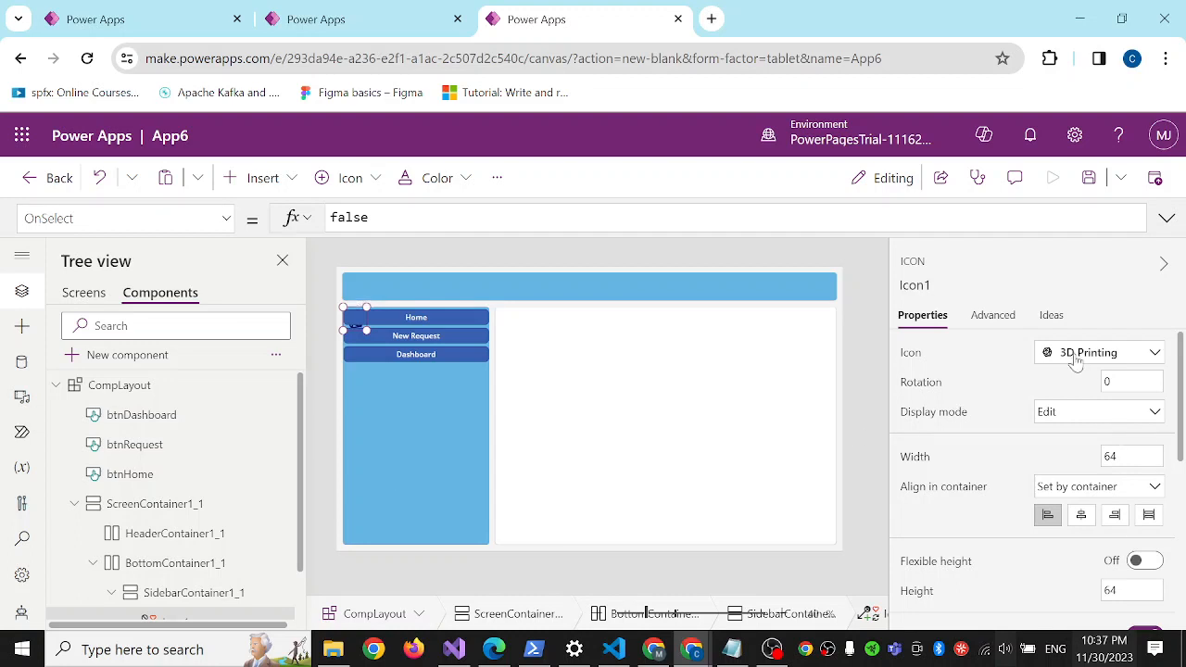
click(1075, 361)
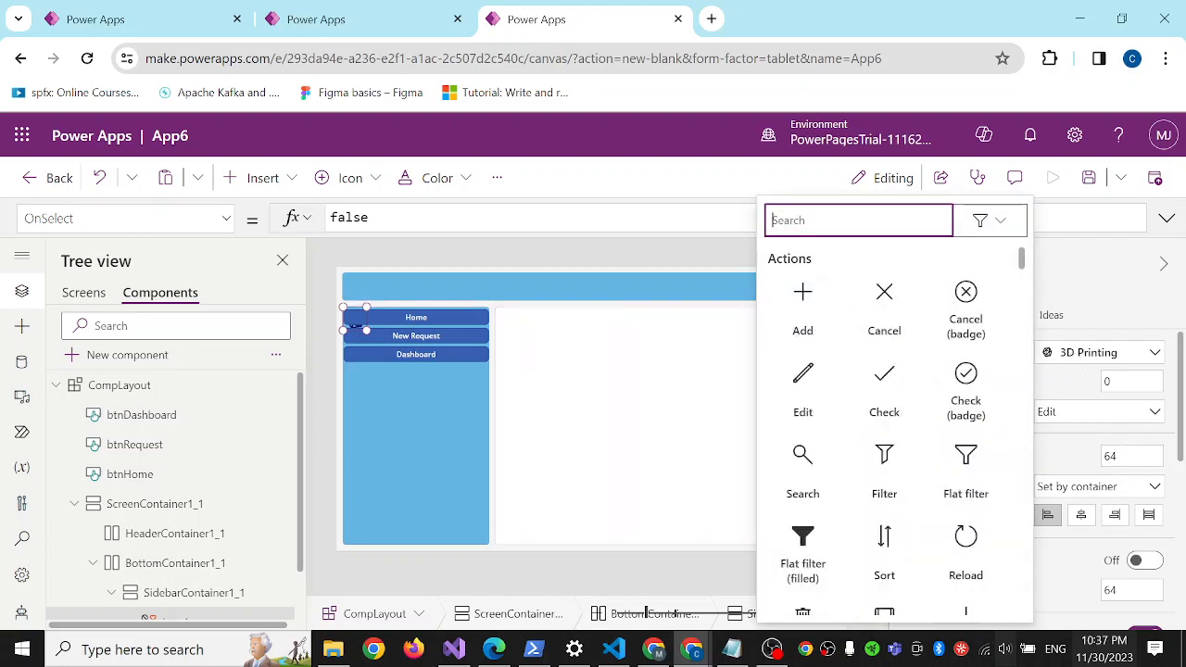
text(home)
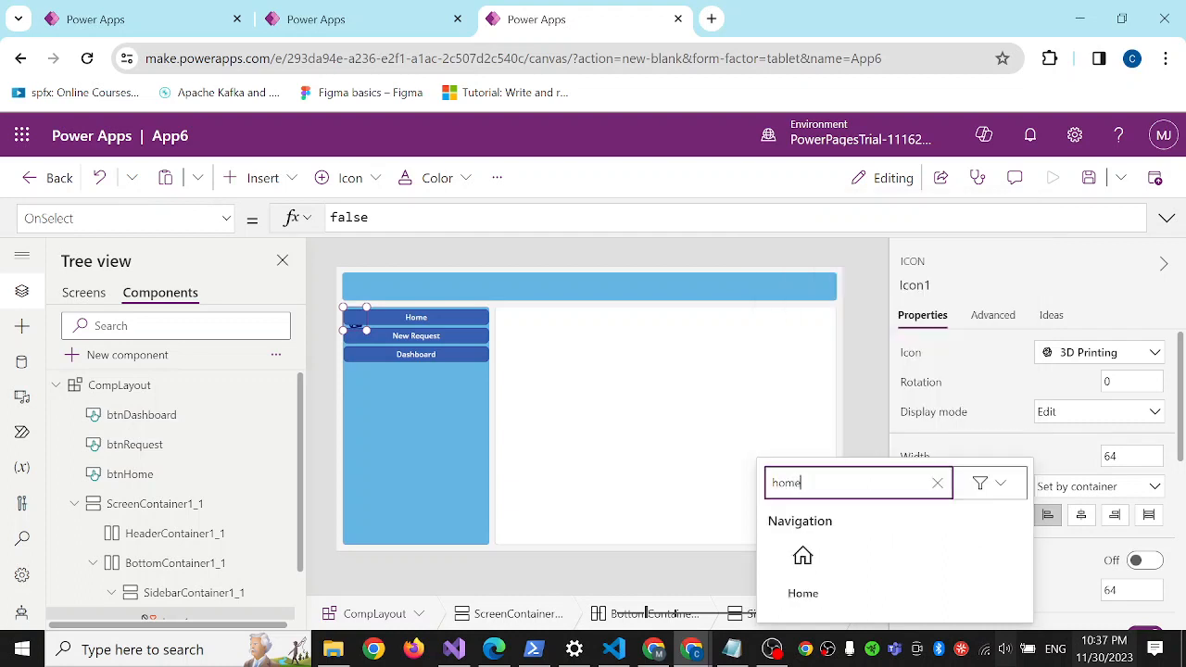
click(801, 558)
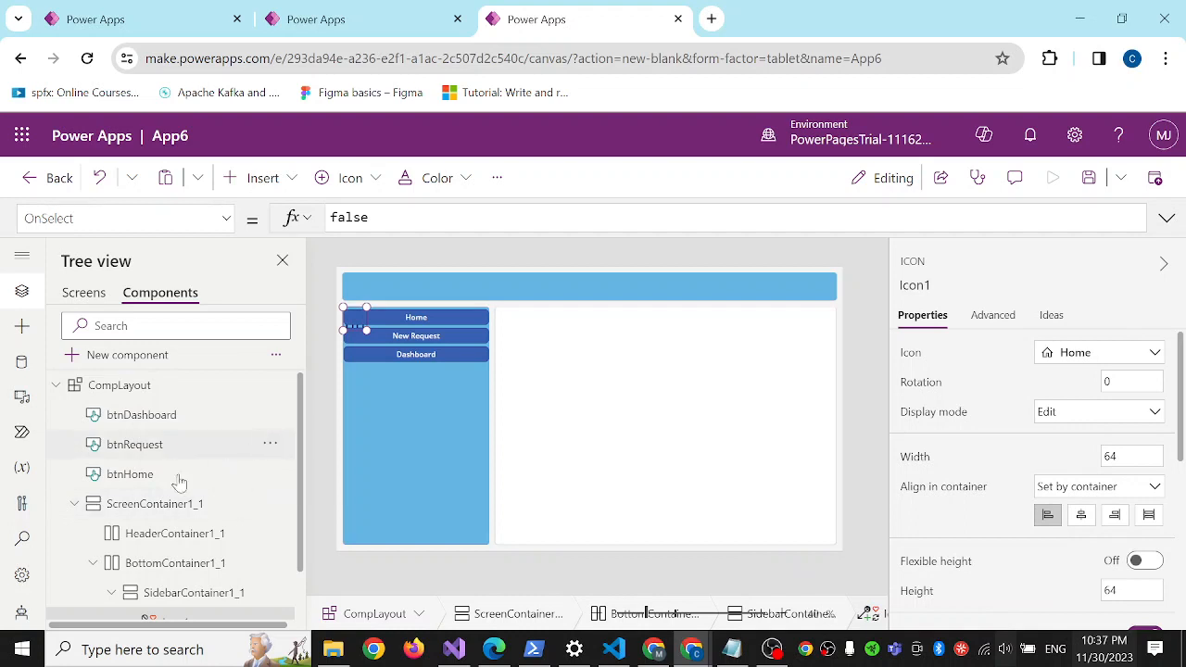
Delete the Home icon from SidebarContainer1_1
click(353, 323)
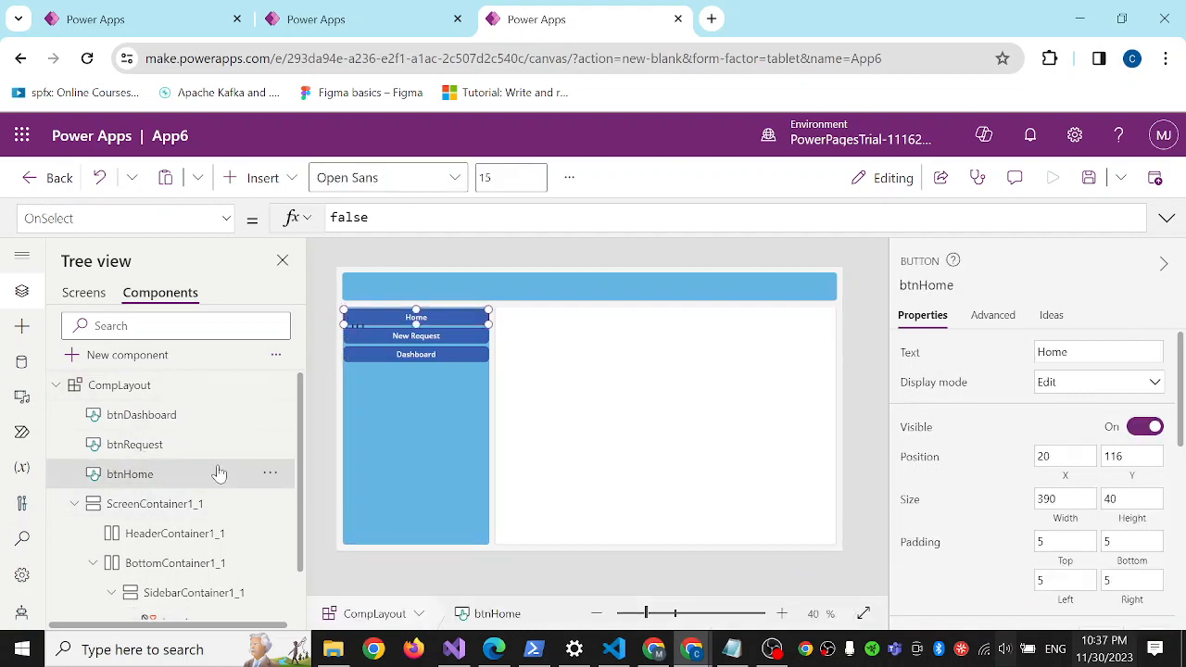
scroll(215, 474, down, 2)
scroll(213, 468, up, 2)
scroll(212, 466, down, 1)
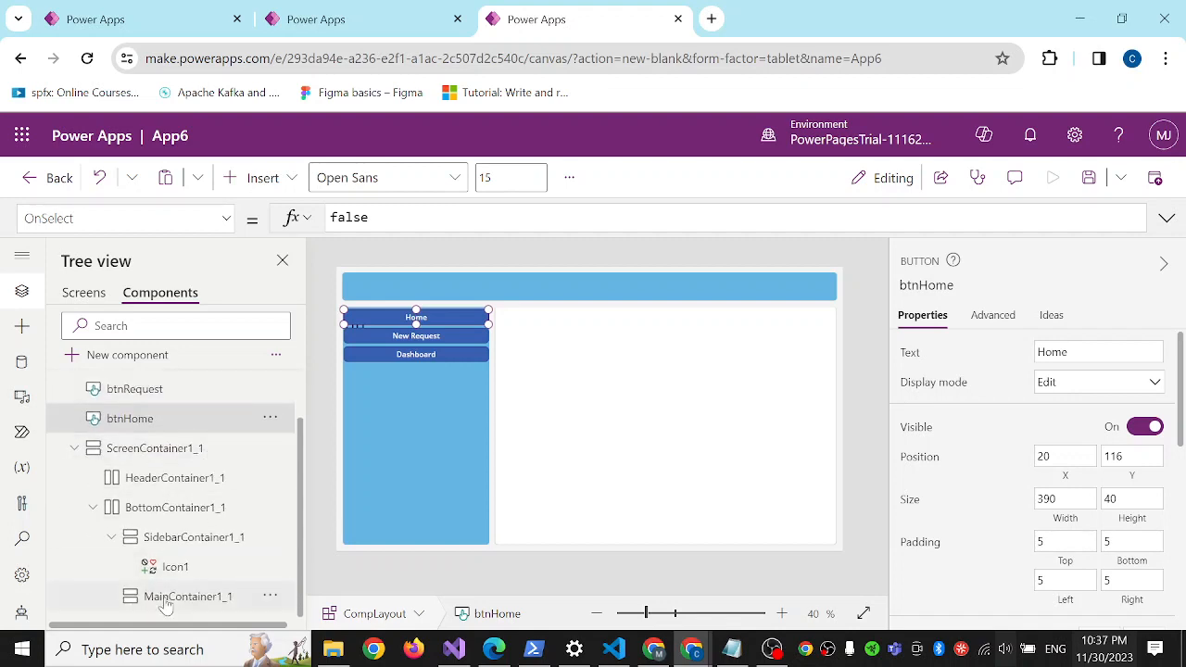
click(177, 572)
right_click(176, 573)
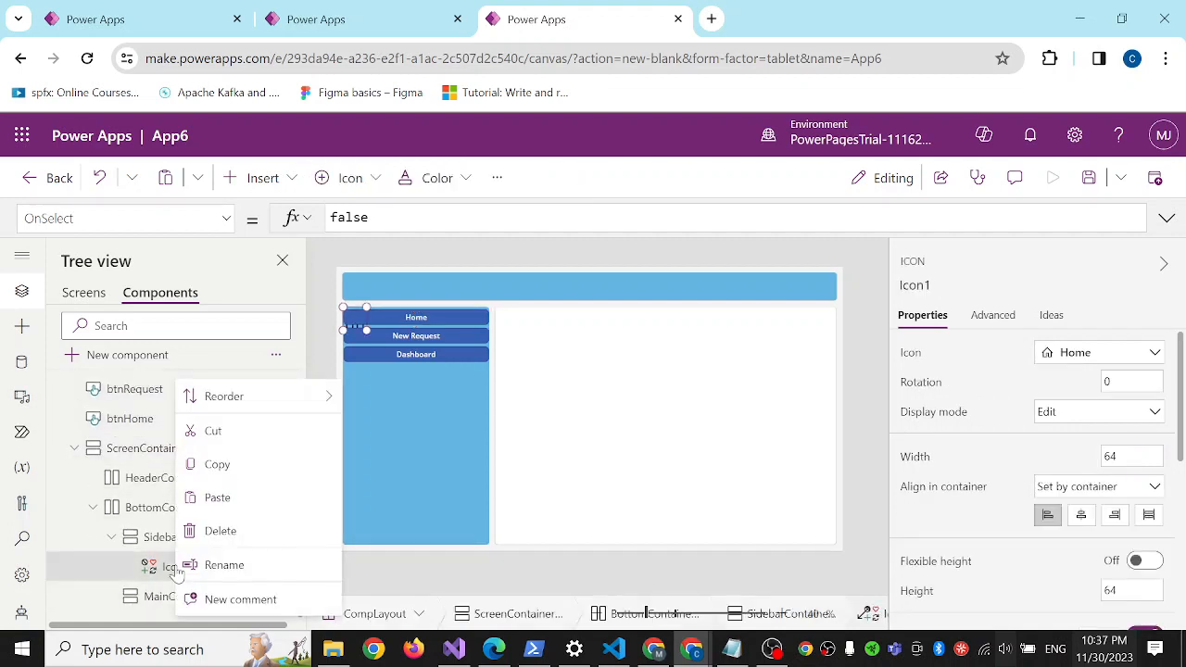
click(234, 530)
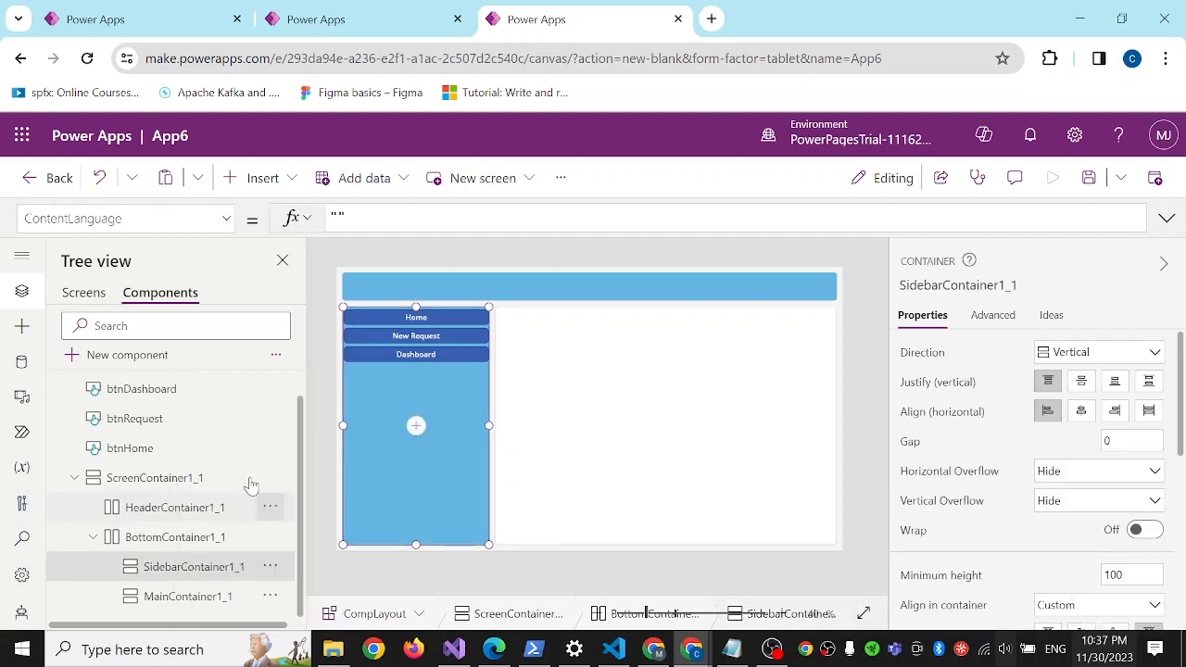
click(138, 360)
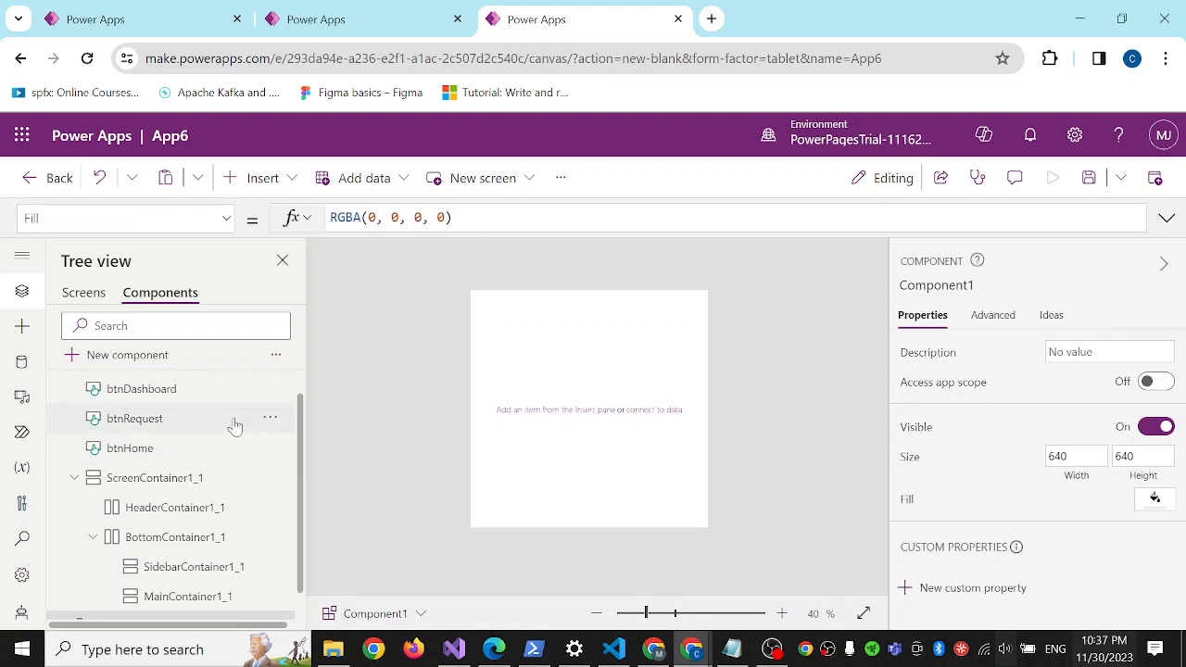
right_click(160, 603)
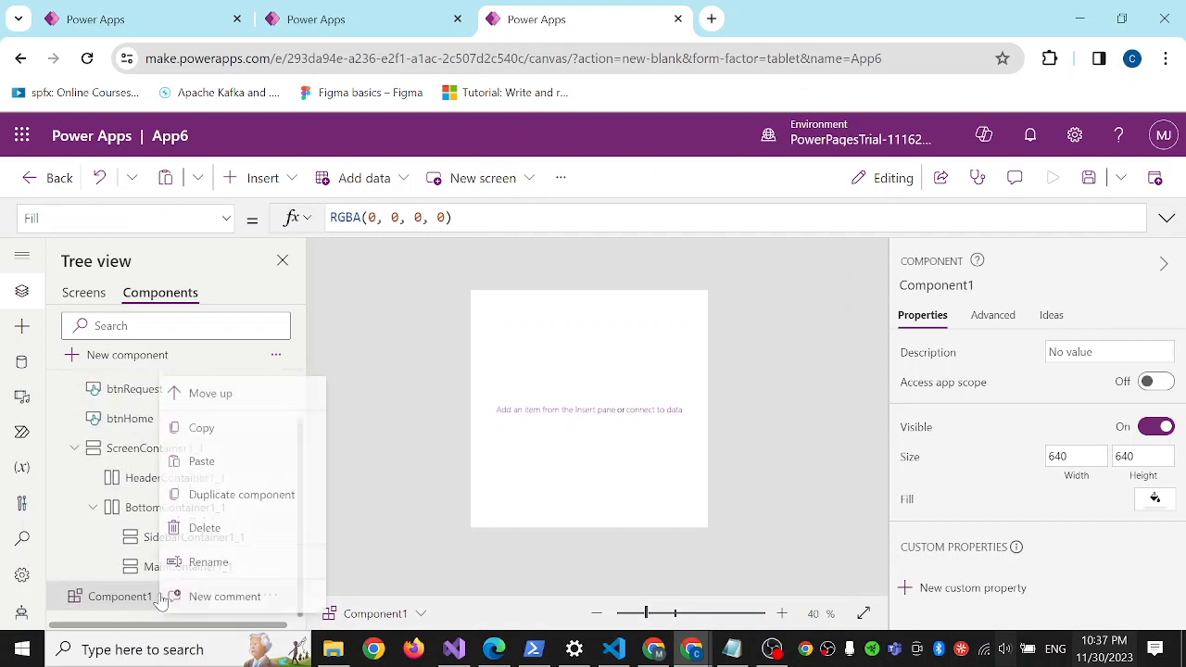
click(225, 536)
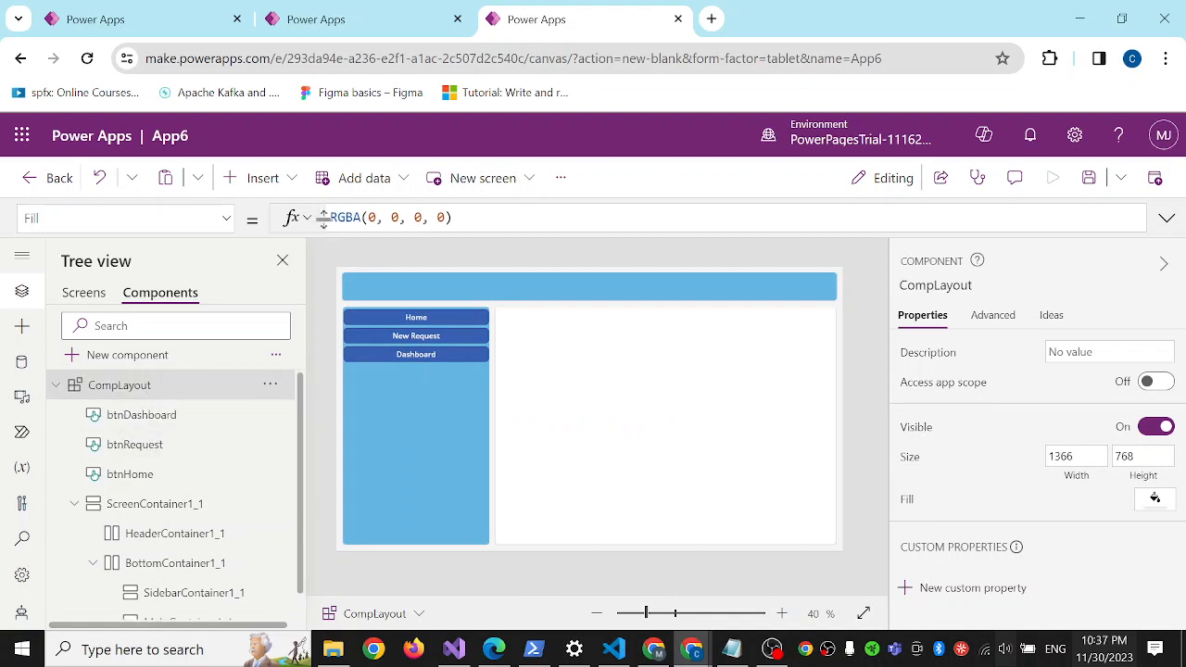
Insert a Home icon directly in CompLayout and place it at the header's left end, at X 20, Y 20
click(268, 180)
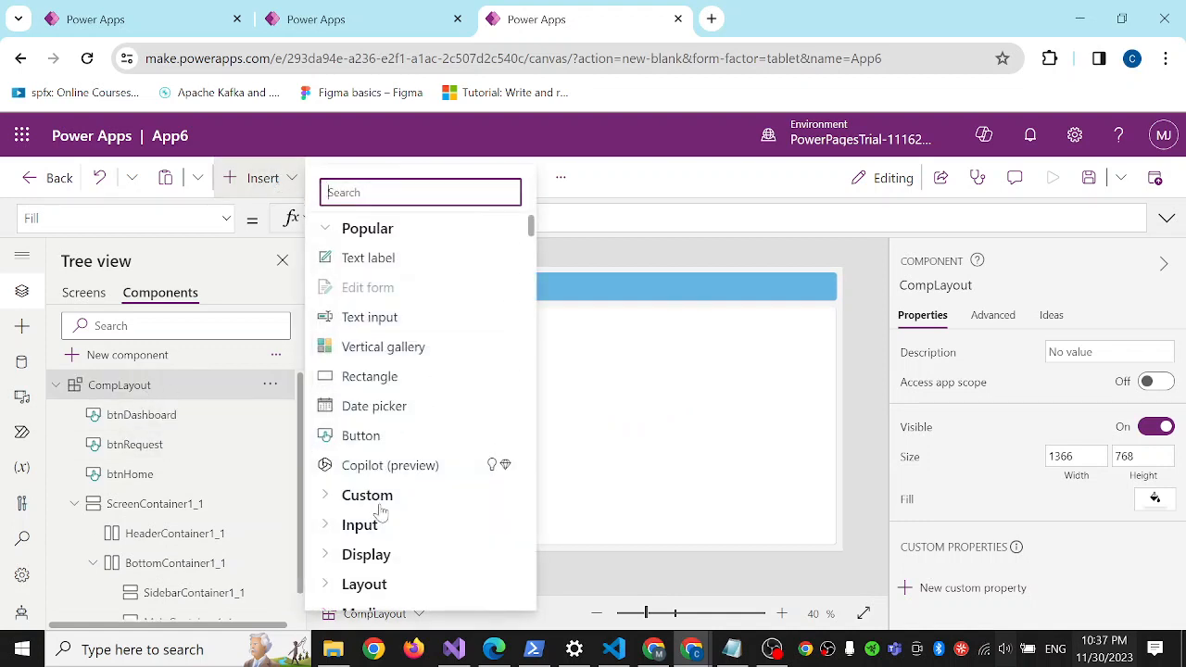
scroll(366, 475, down, 2)
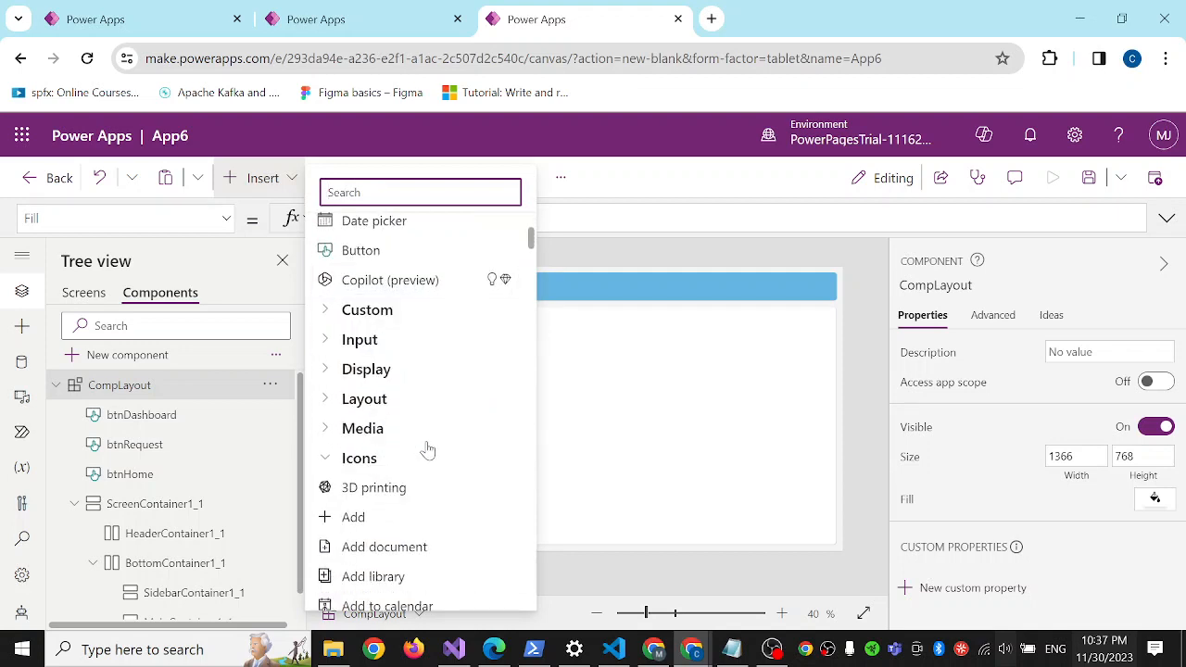
click(363, 489)
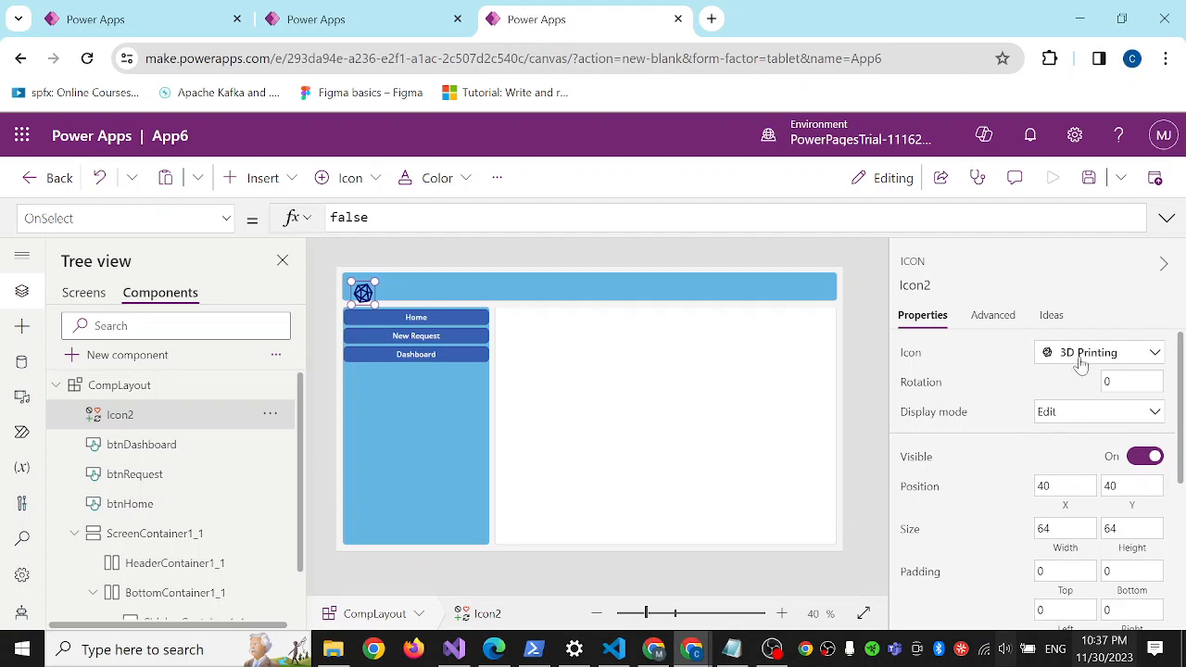
click(1082, 362)
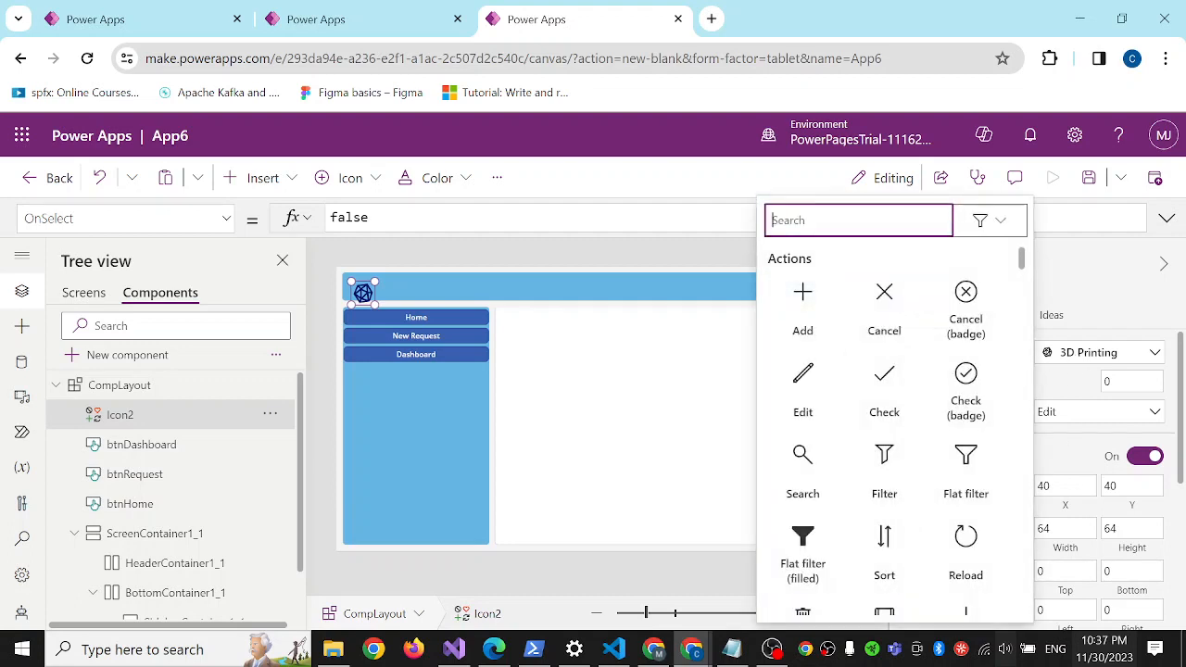
text(home)
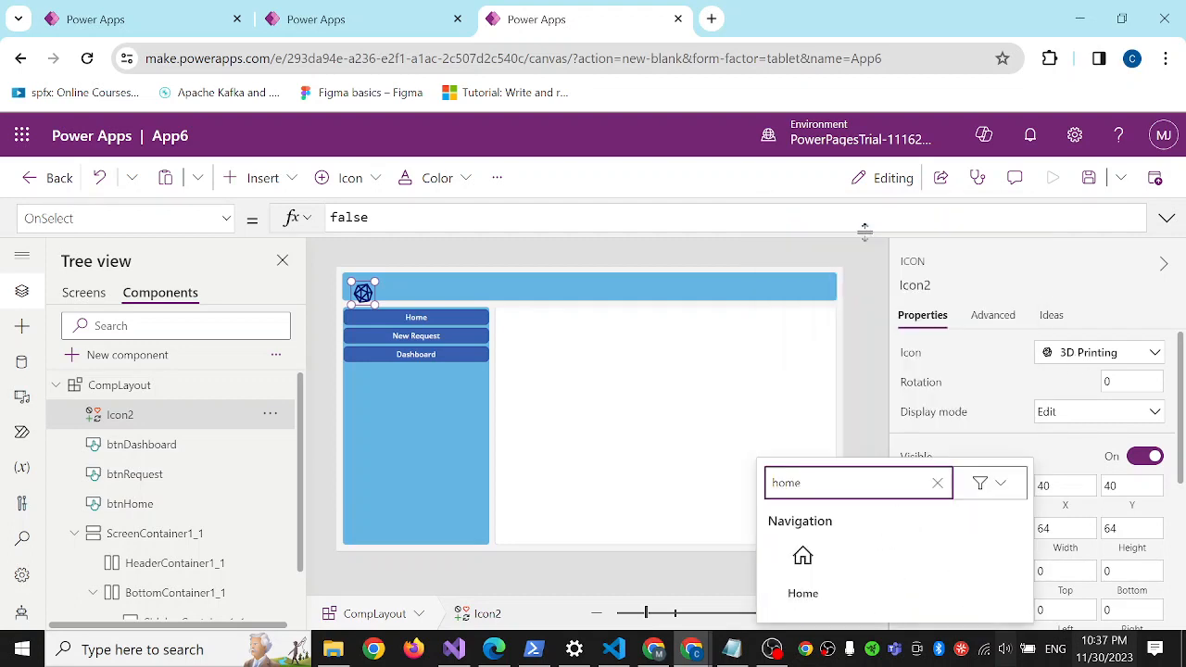
click(805, 588)
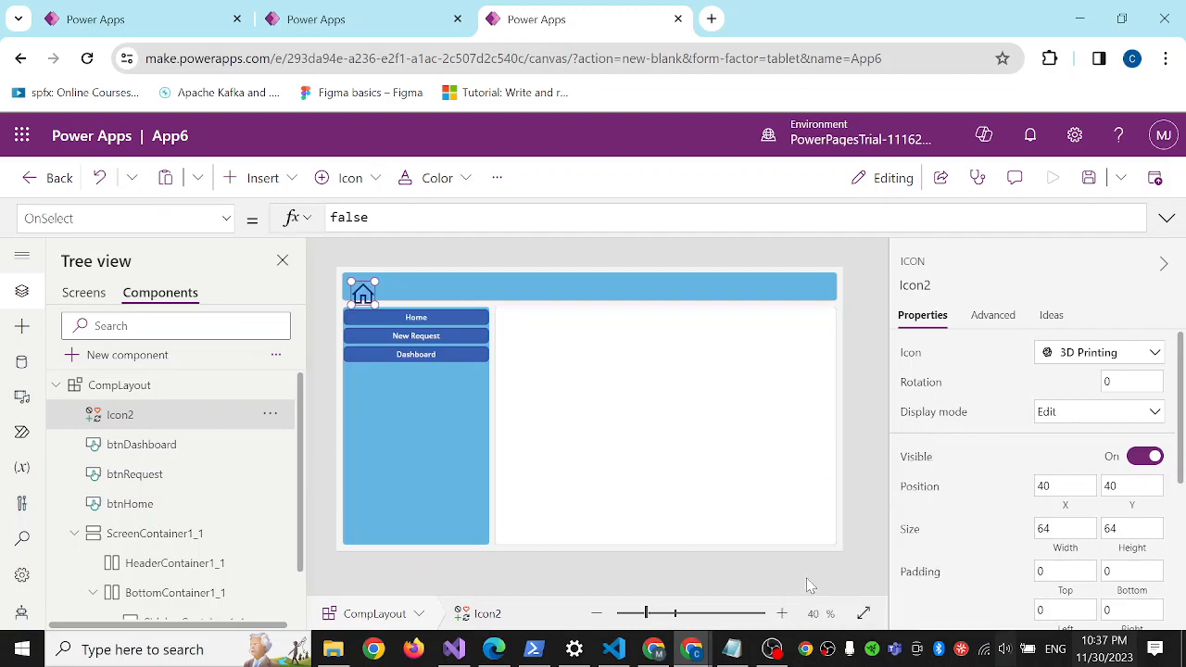
drag(362, 291, 355, 286)
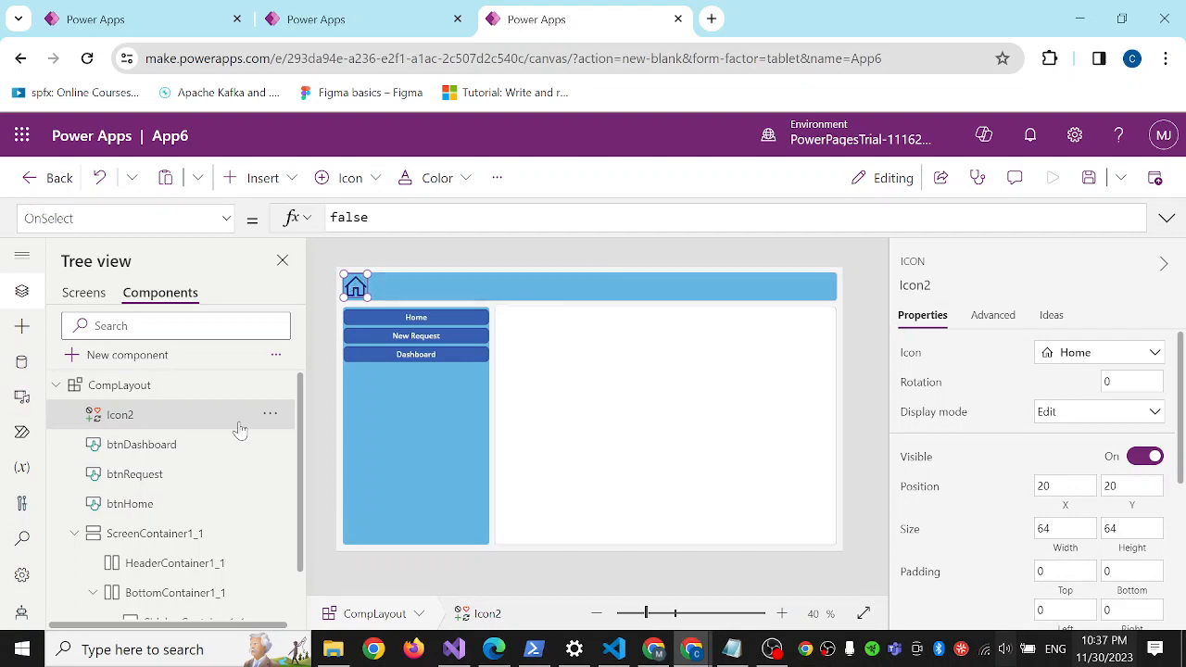
Insert a 3D printing icon in CompLayout and move it to the header's right end, at about X 1272, Y 20
click(289, 185)
scroll(402, 510, down, 3)
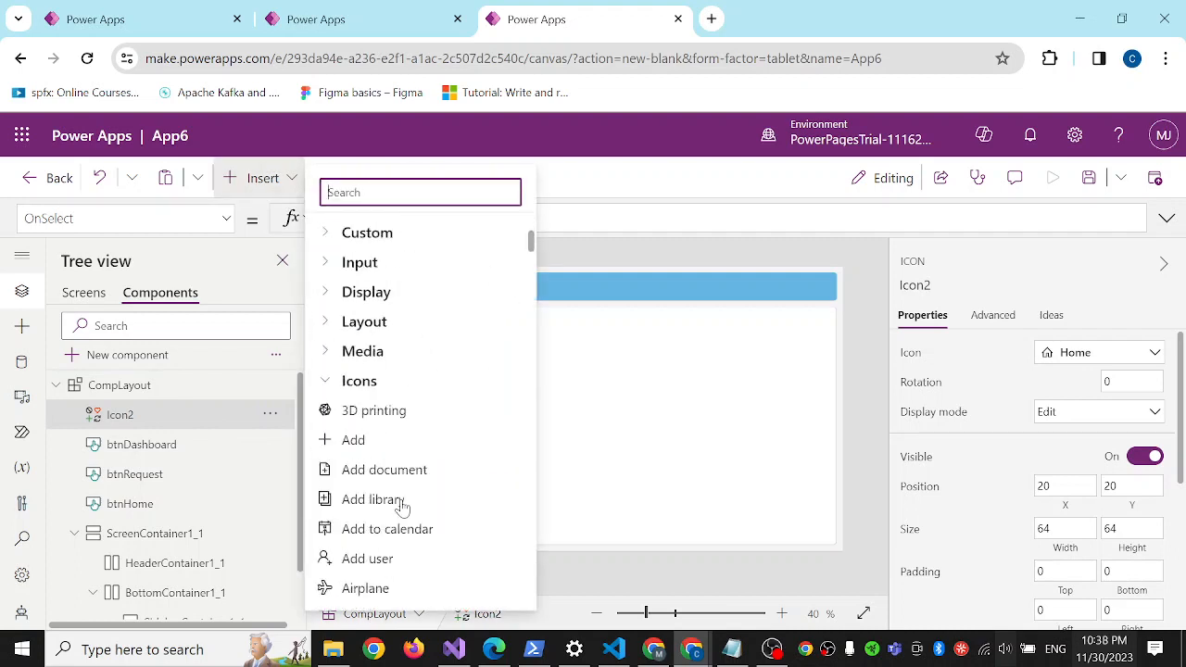
click(371, 404)
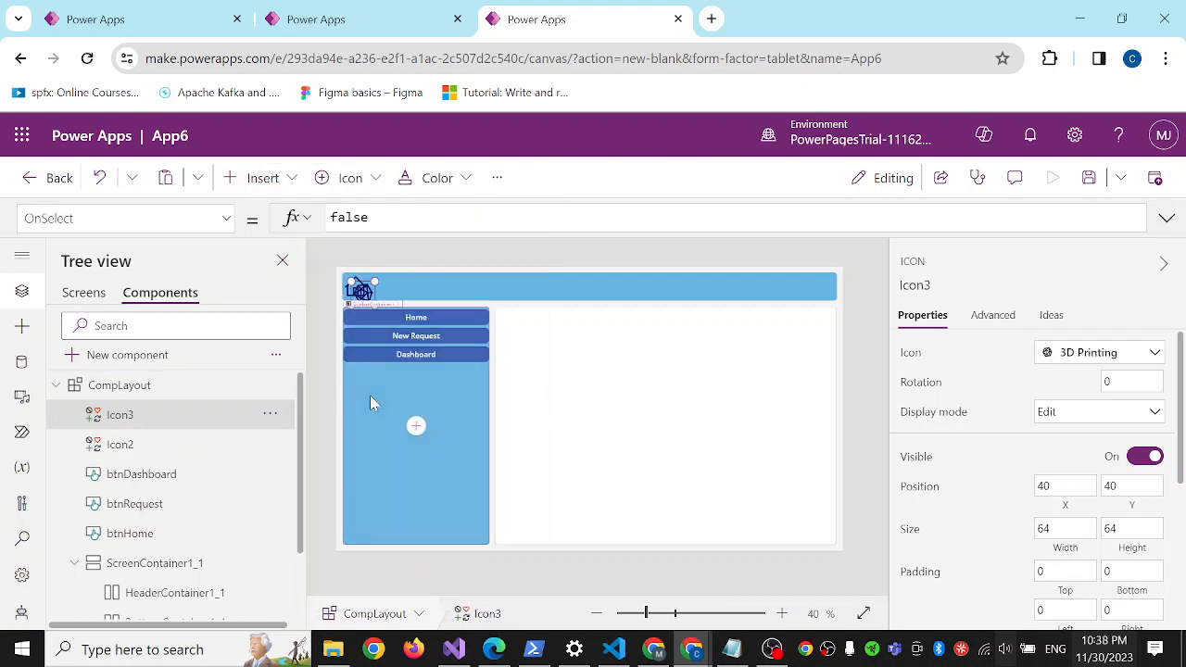
drag(365, 298, 822, 288)
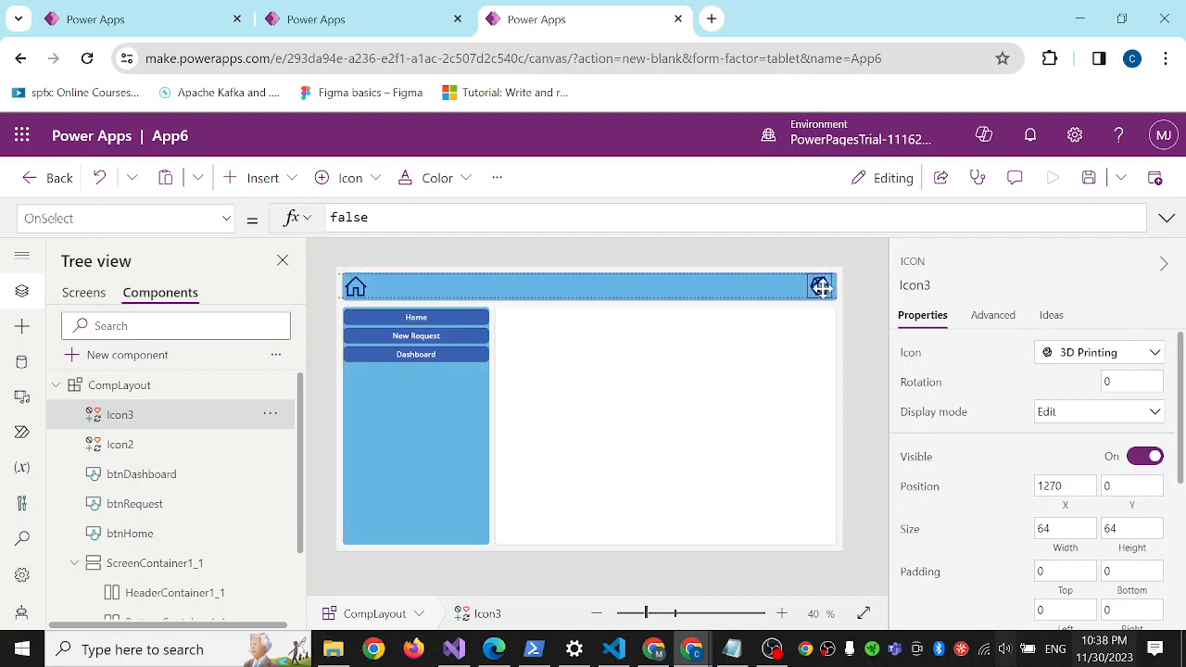
Change the 3D Printing icon at the header's right end to the Options list symbol
click(1080, 356)
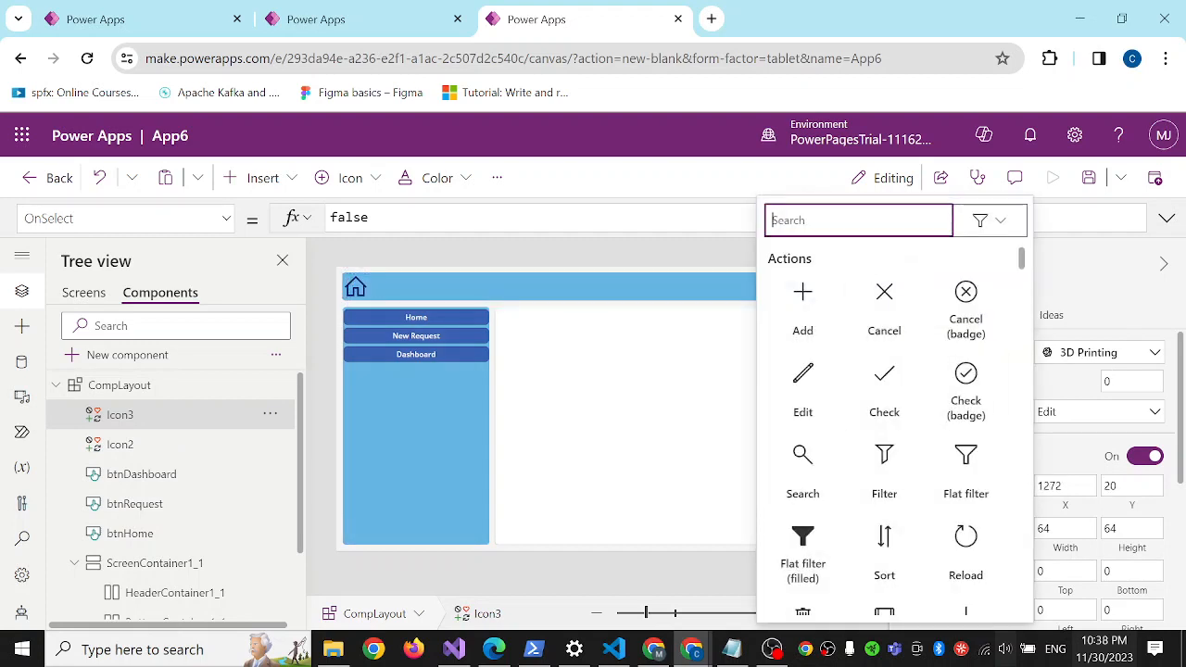
text(lis)
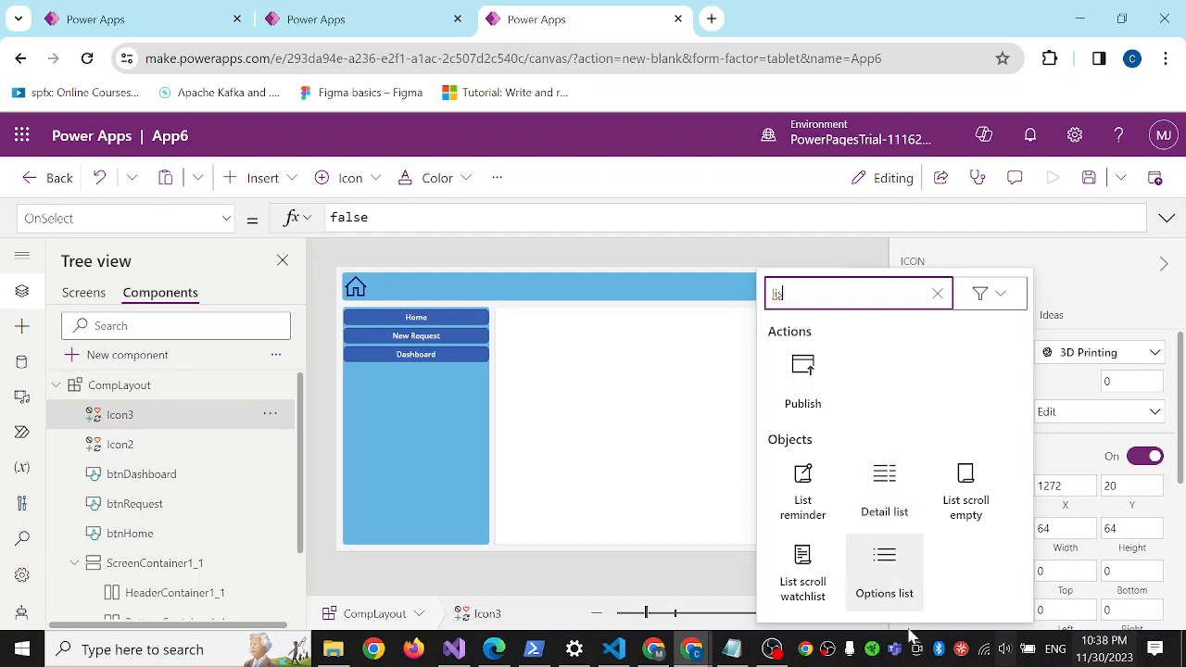
click(887, 566)
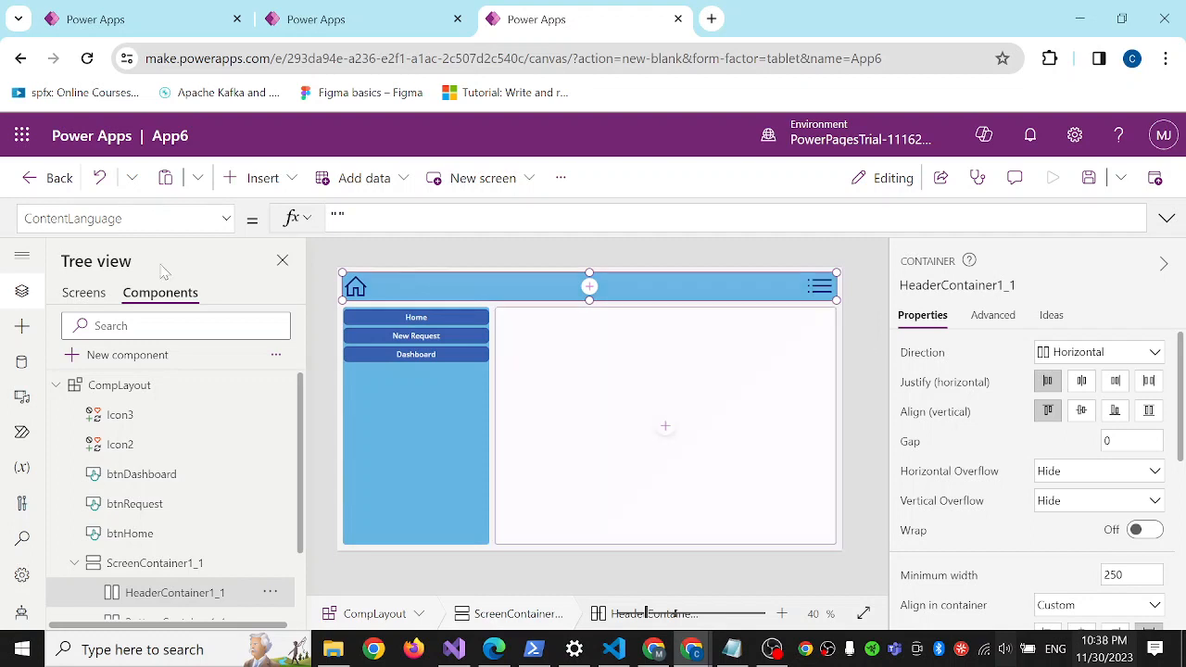
click(813, 292)
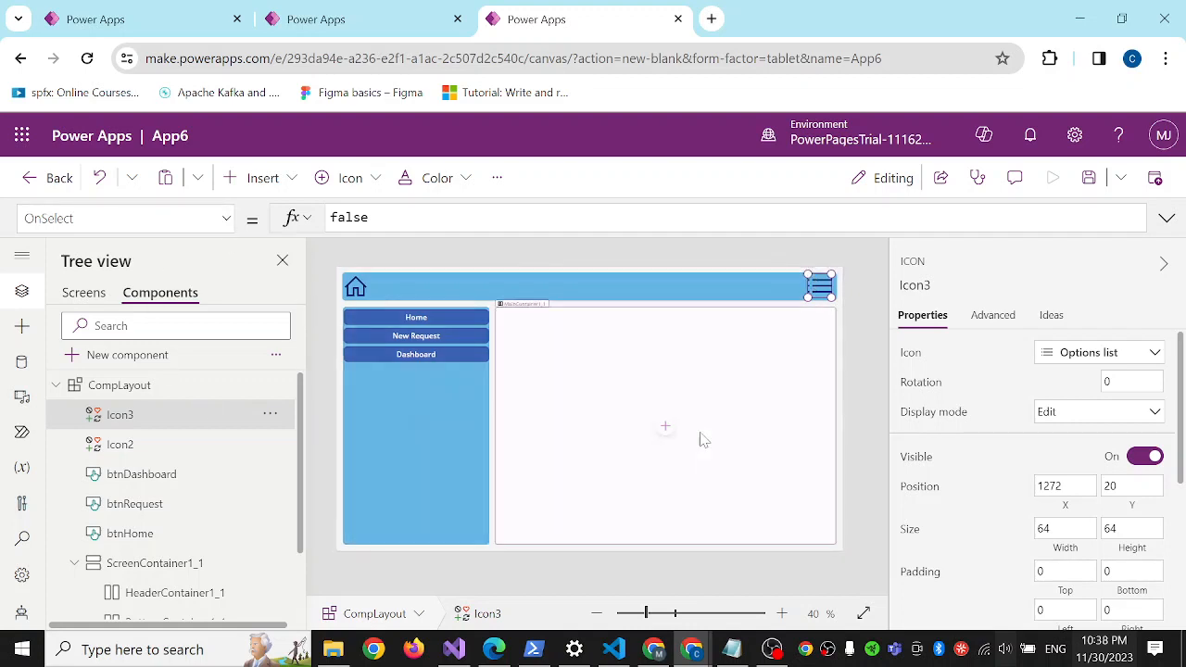
Insert a rectangle in CompLayout below the Options list icon, at about X 1186, Y 84, sized about 150 by 188
click(141, 393)
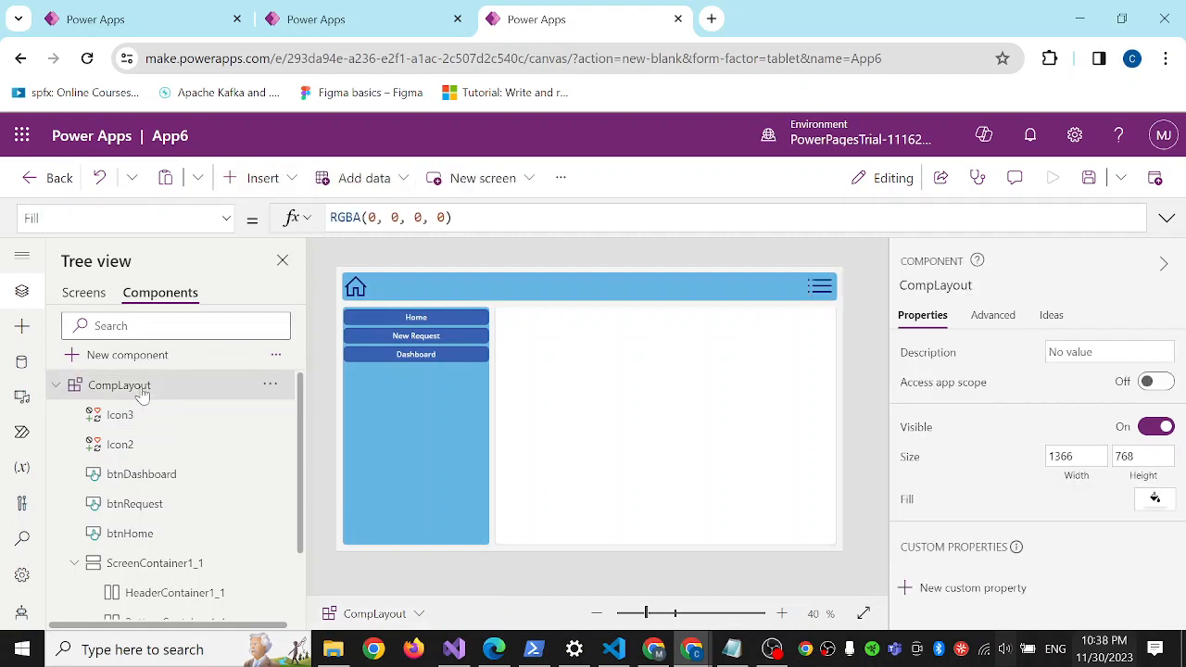
click(287, 185)
scroll(389, 374, down, 3)
click(378, 369)
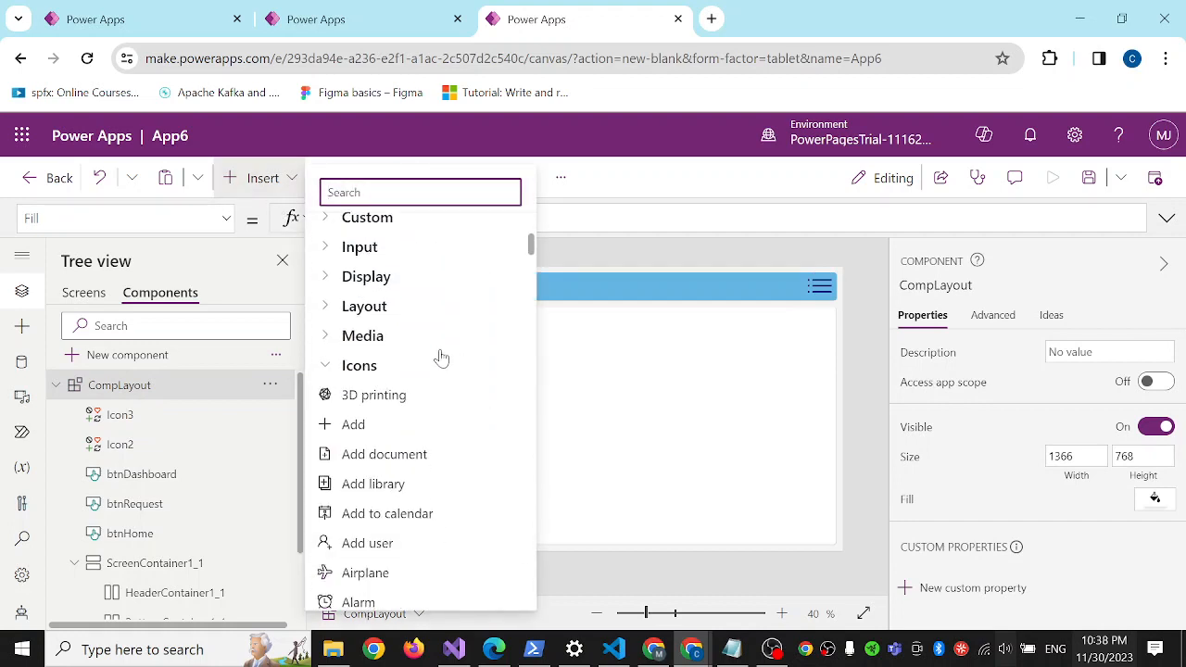
scroll(413, 343, down, 3)
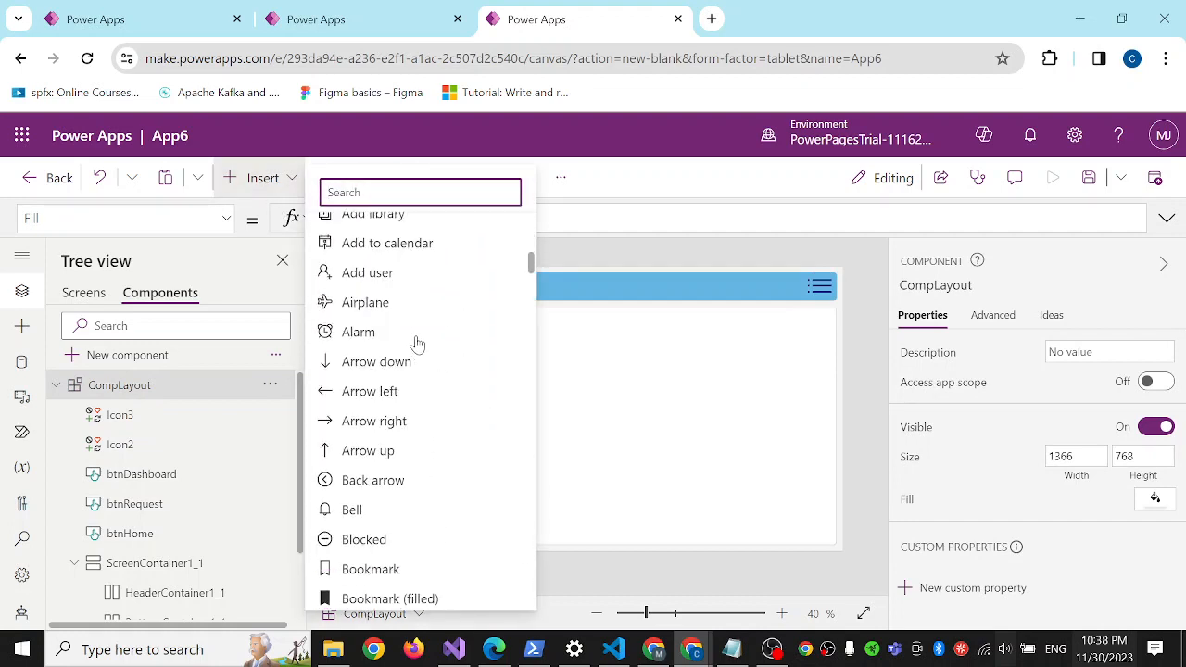
scroll(417, 344, up, 4)
scroll(417, 345, down, 2)
click(324, 275)
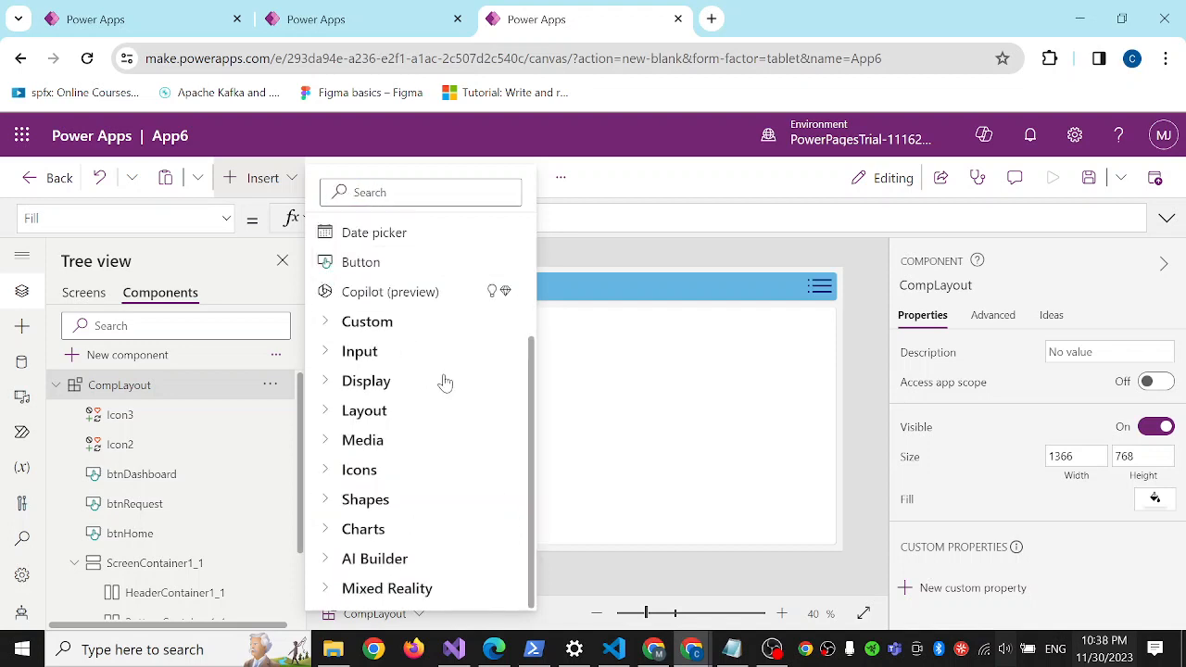
click(333, 500)
scroll(419, 429, down, 5)
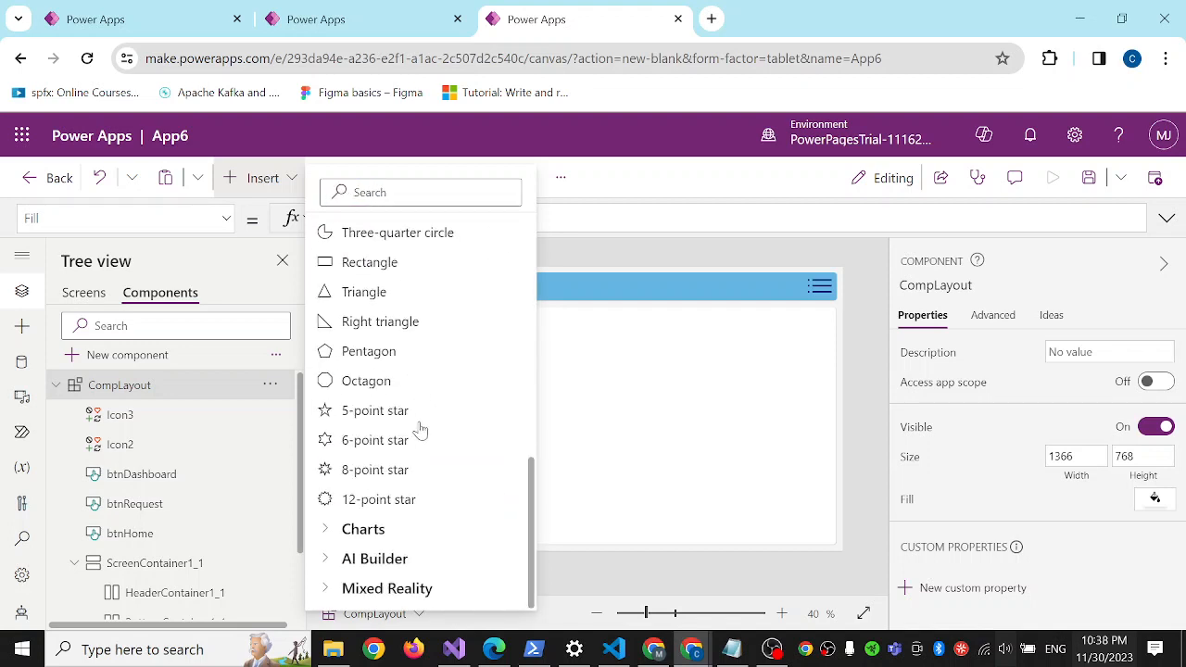
click(392, 266)
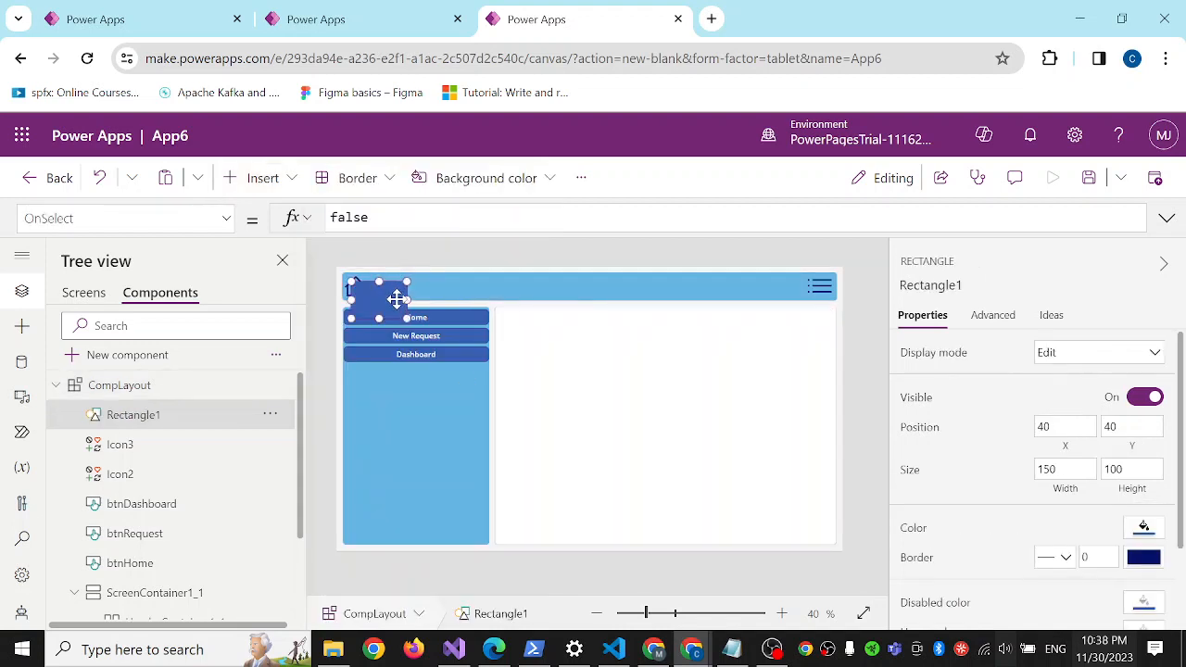
drag(397, 296, 811, 335)
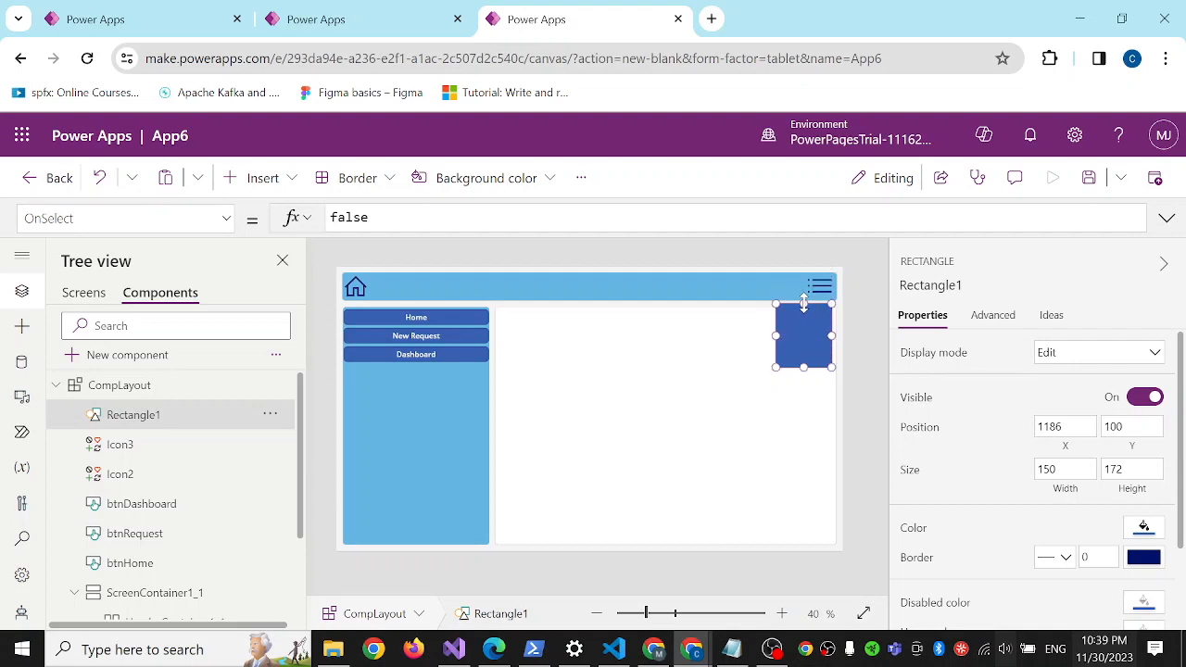
drag(804, 304, 804, 298)
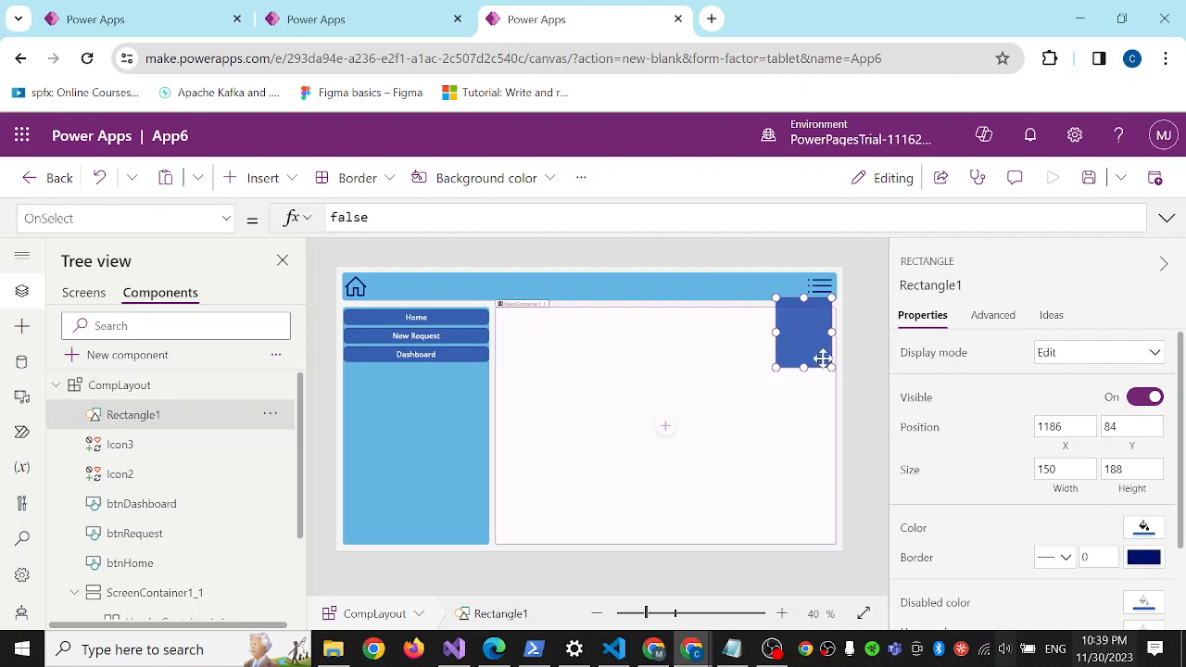
Set the rectangle's fill to the light blue theme color used by the header and sidebar
click(1144, 528)
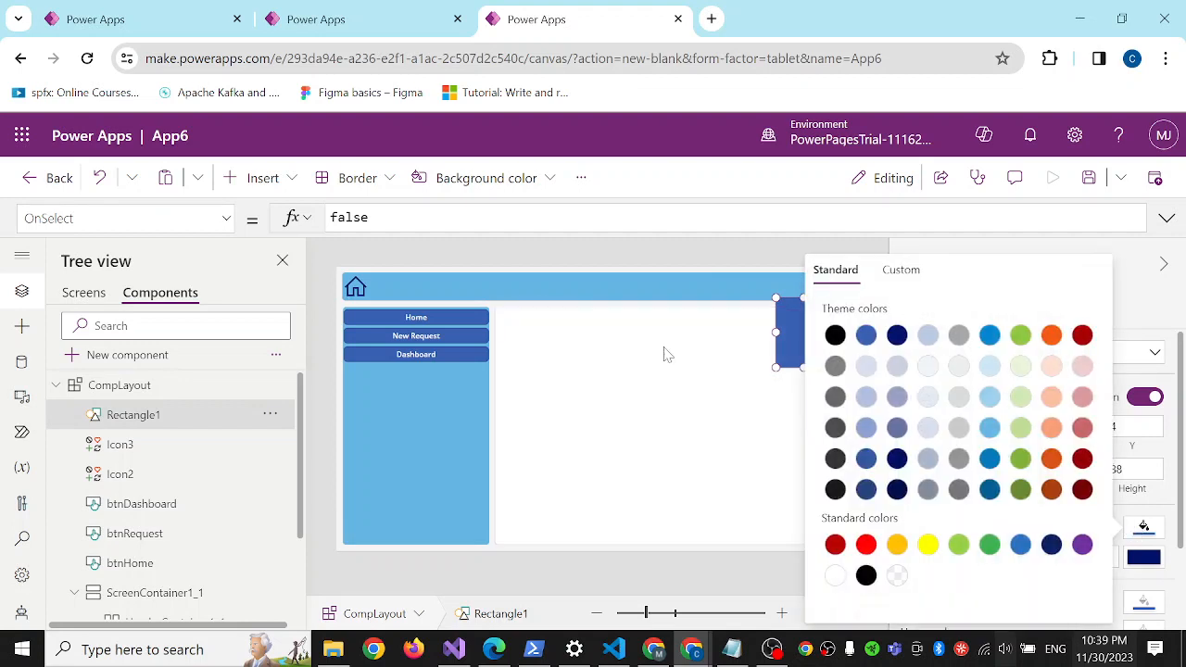
click(990, 427)
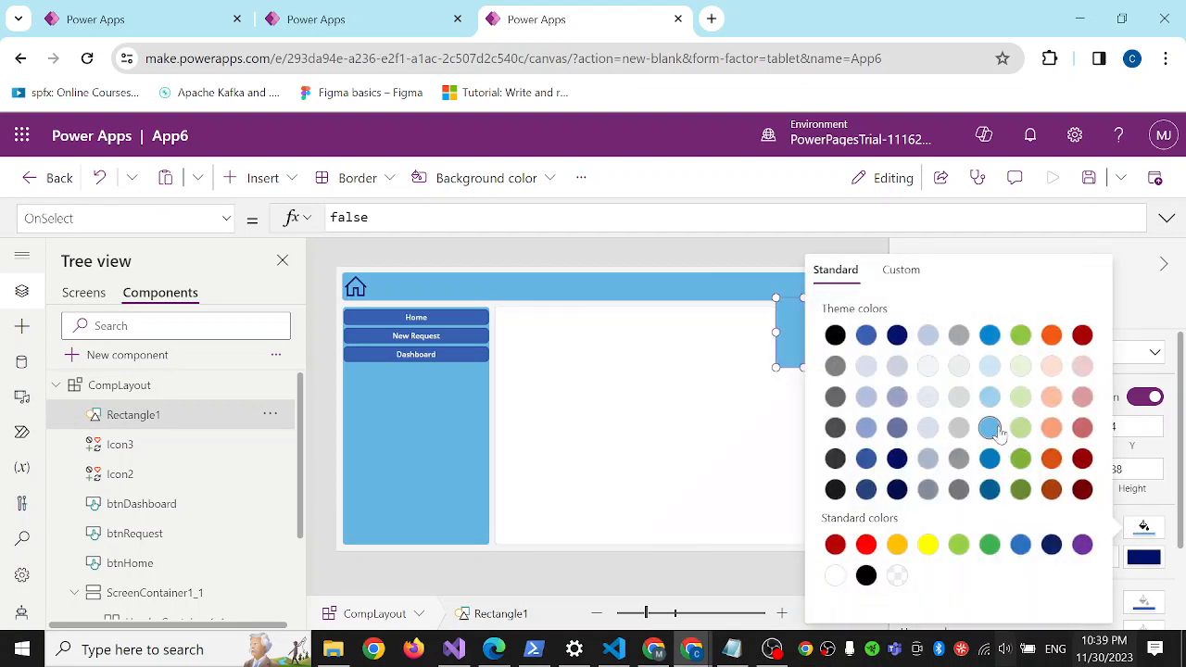
click(709, 398)
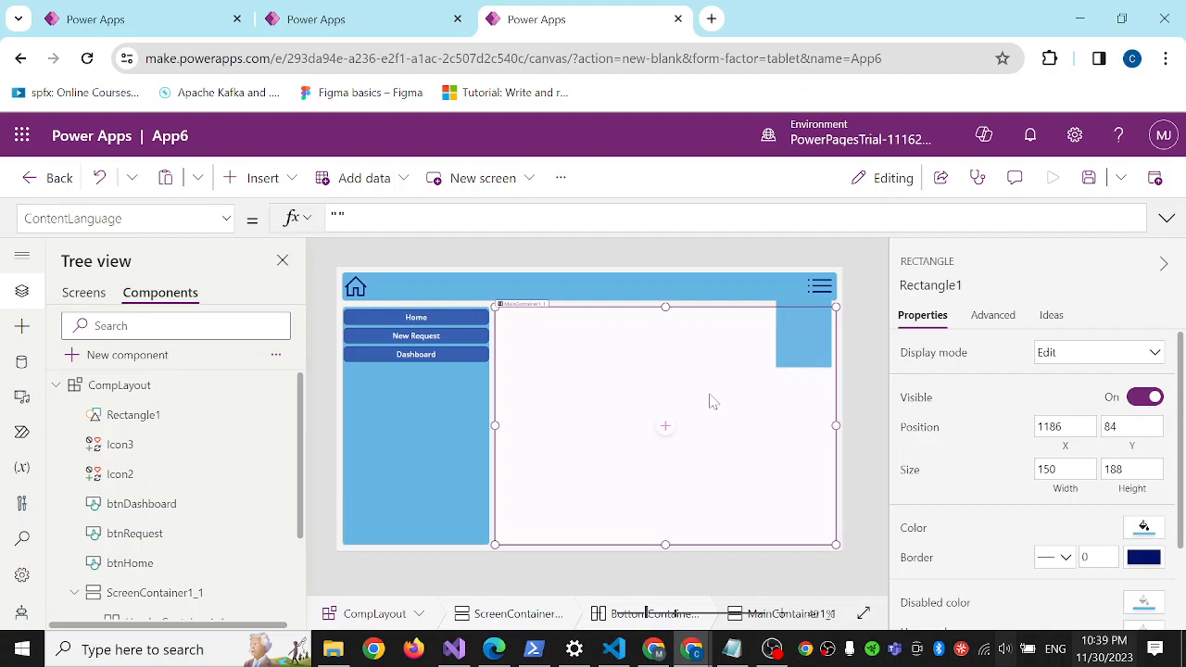
Widen the rectangle to about 167 so it reaches the header's right edge
click(806, 320)
drag(836, 332, 829, 333)
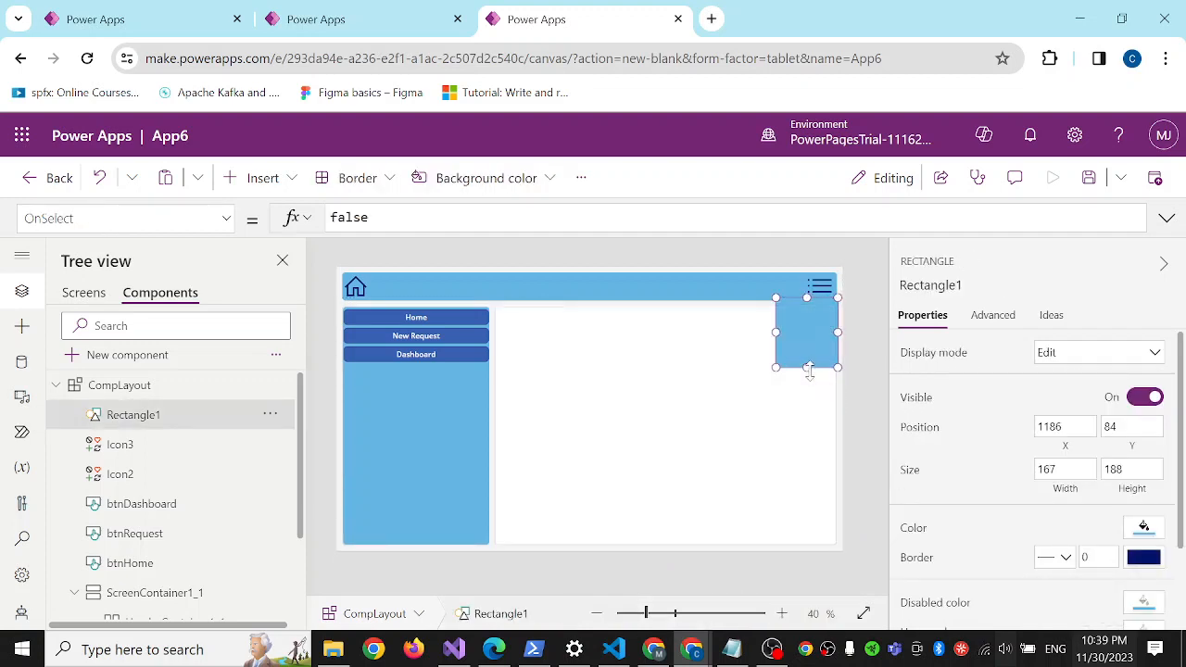
click(657, 402)
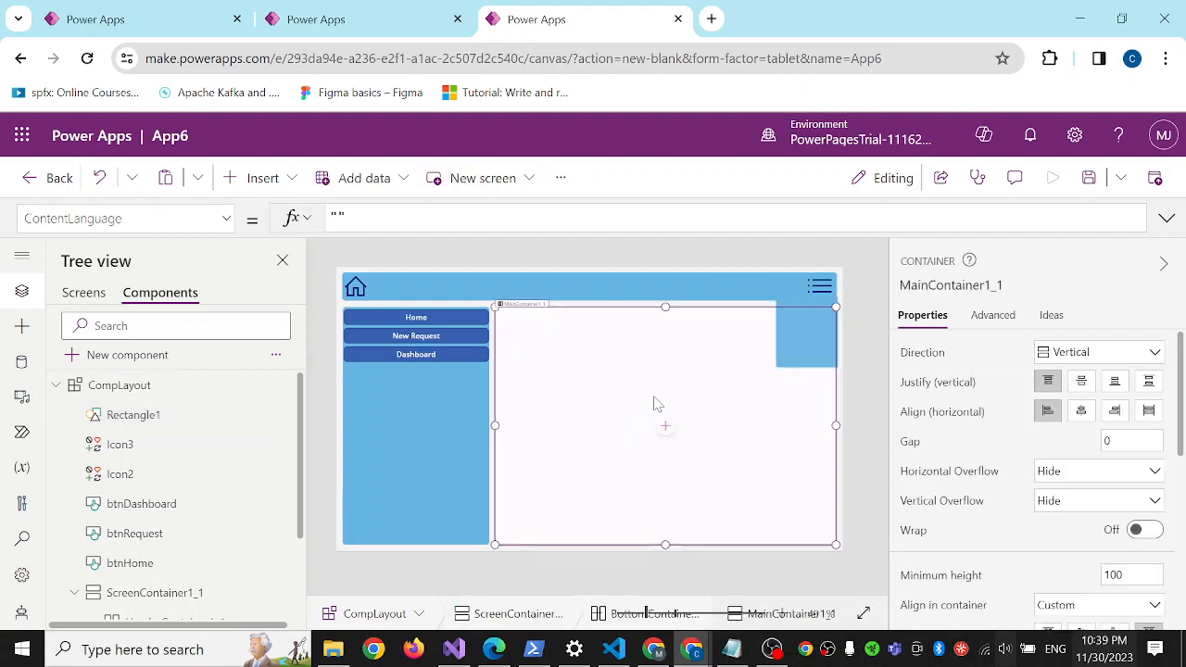
click(820, 335)
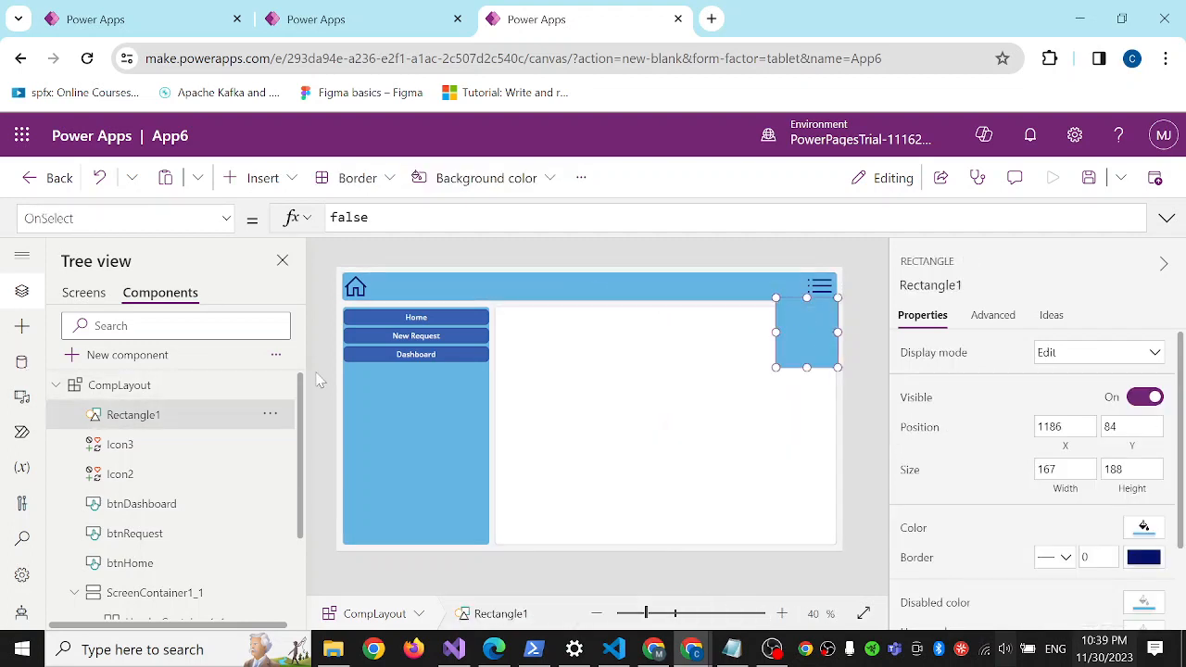
Insert a button in CompLayout and place it in the upper part of the rectangle, at about X 1186, Y 105
click(119, 385)
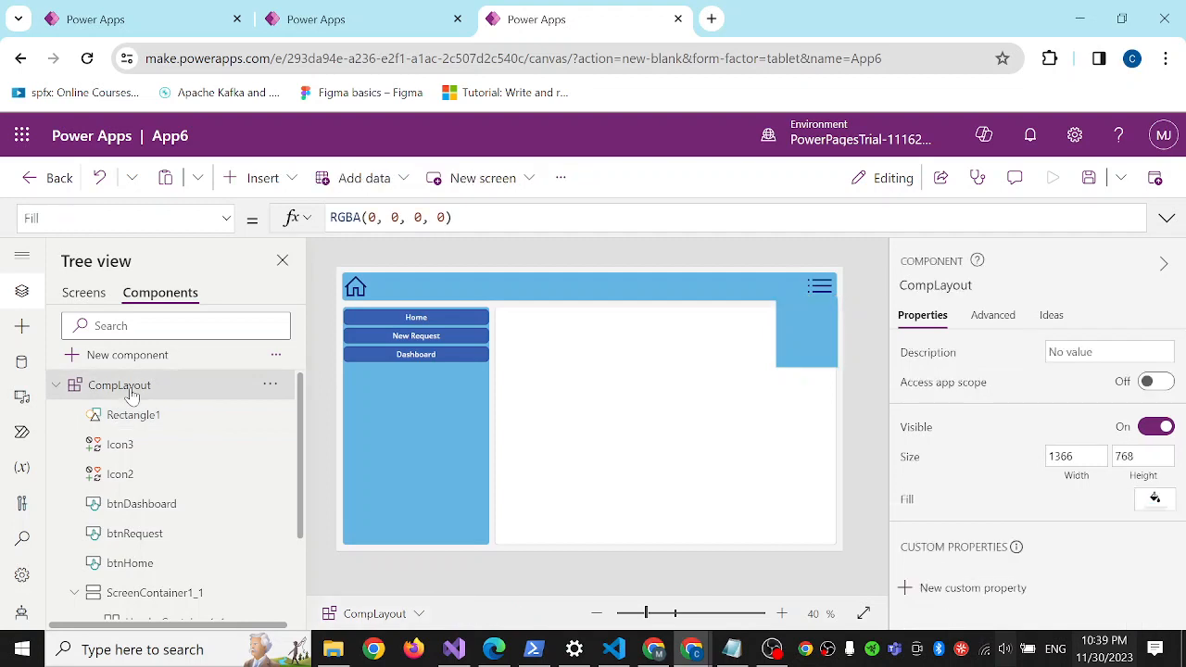
click(295, 186)
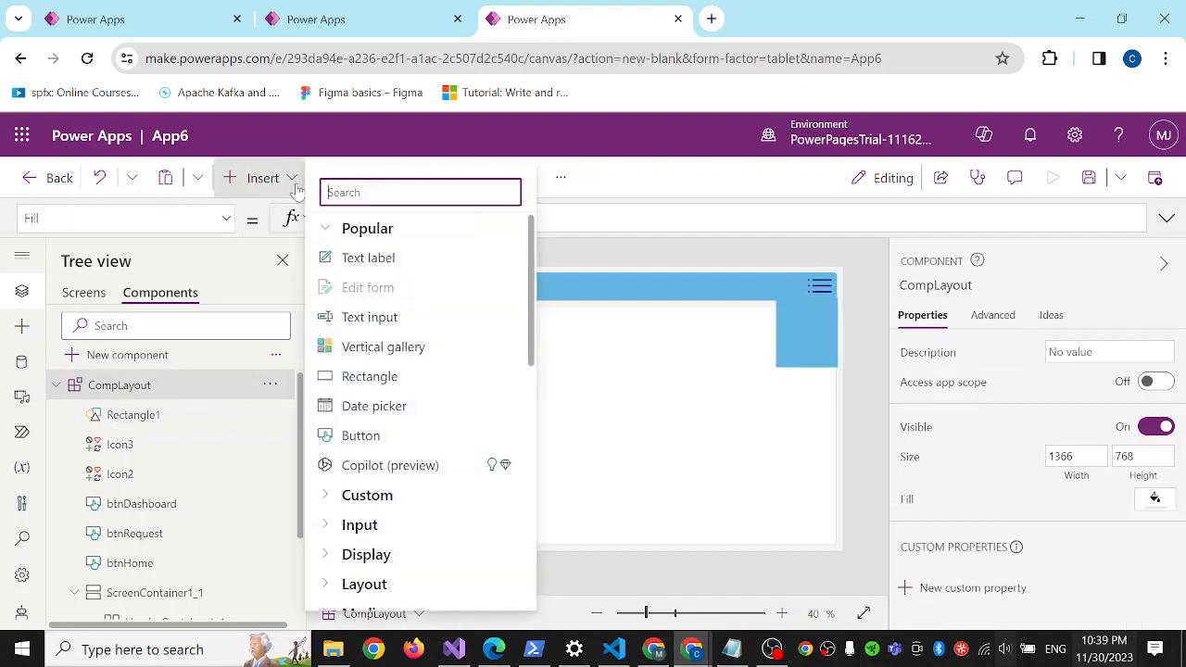
click(366, 437)
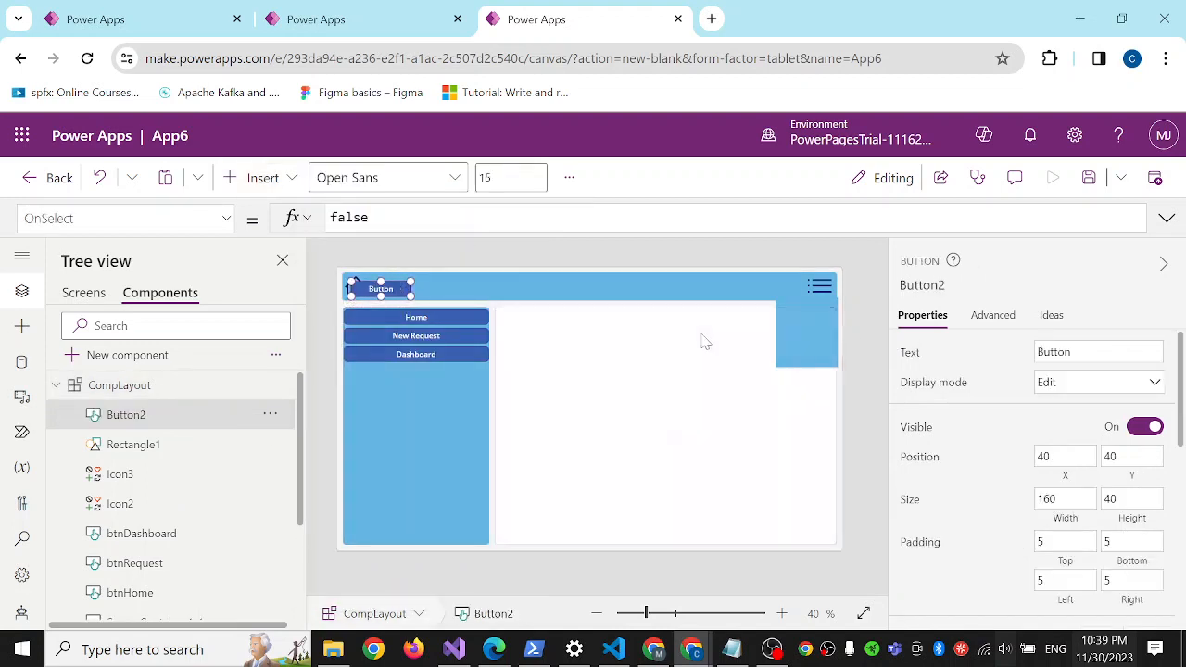
drag(392, 290, 813, 313)
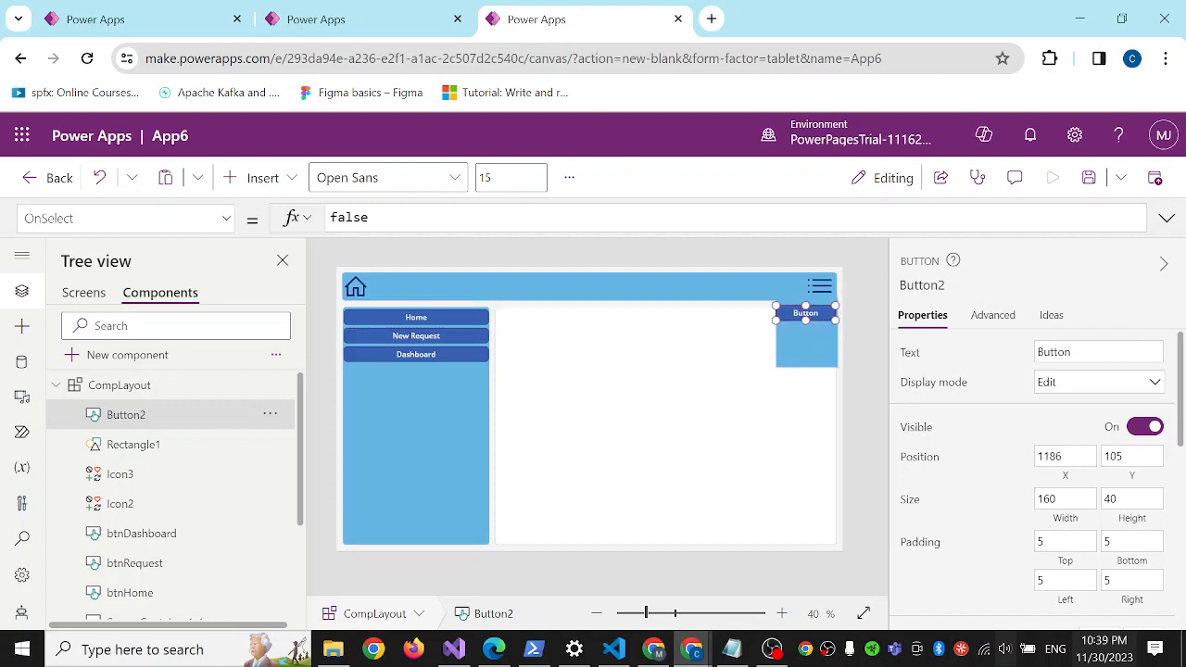
Set the text of the button on the rectangle to "User guide"
click(1065, 352)
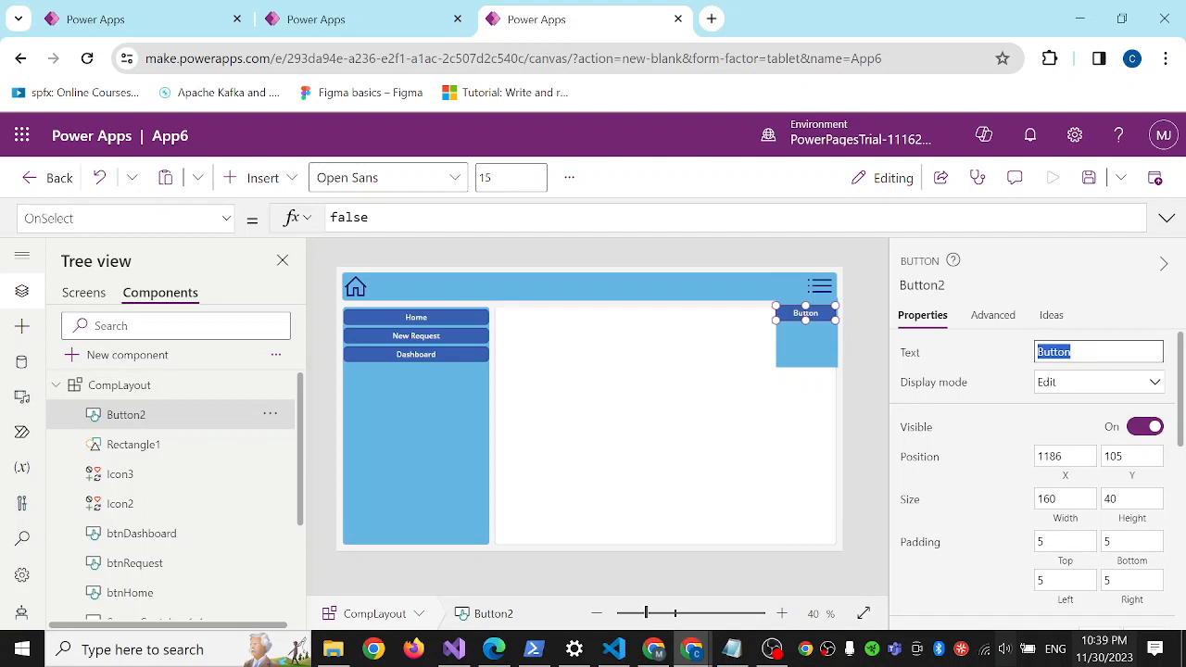
text(User guide)
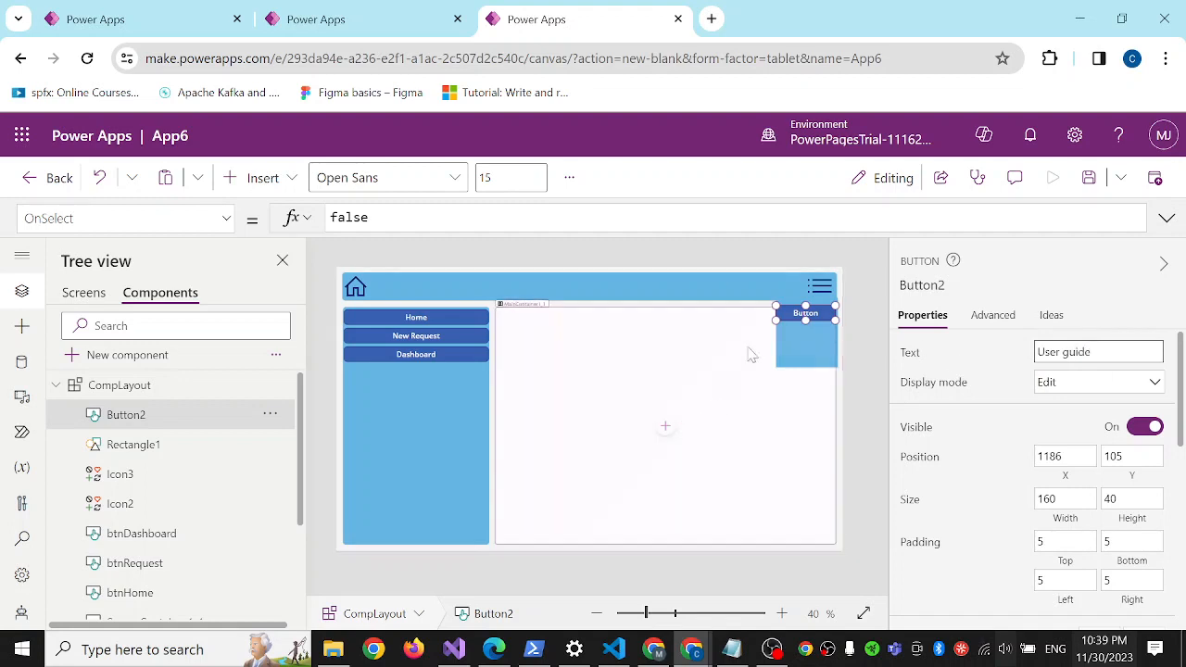
click(811, 348)
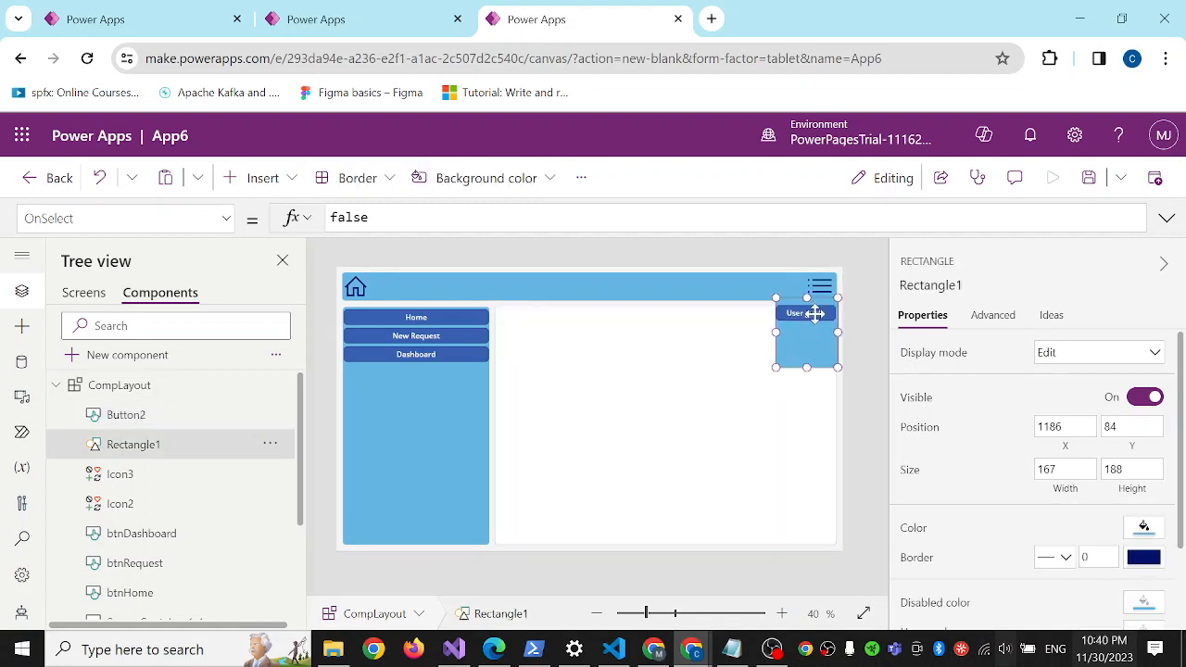
Rename the User guide button control as btnUserGuide
click(134, 419)
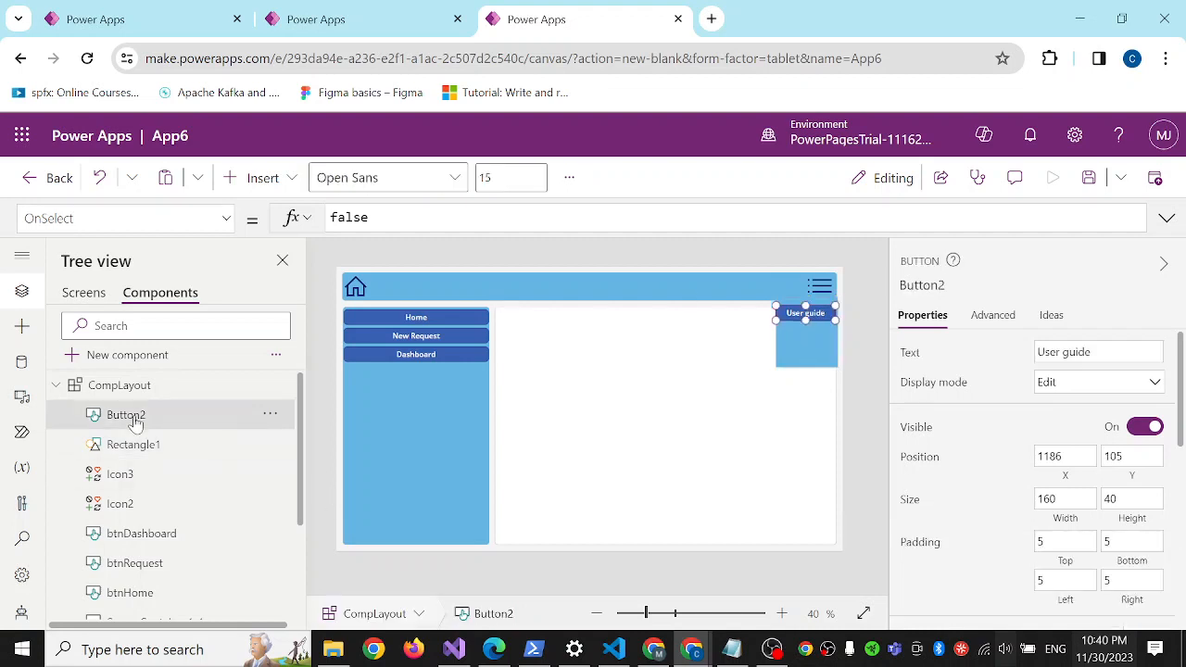
right_click(134, 422)
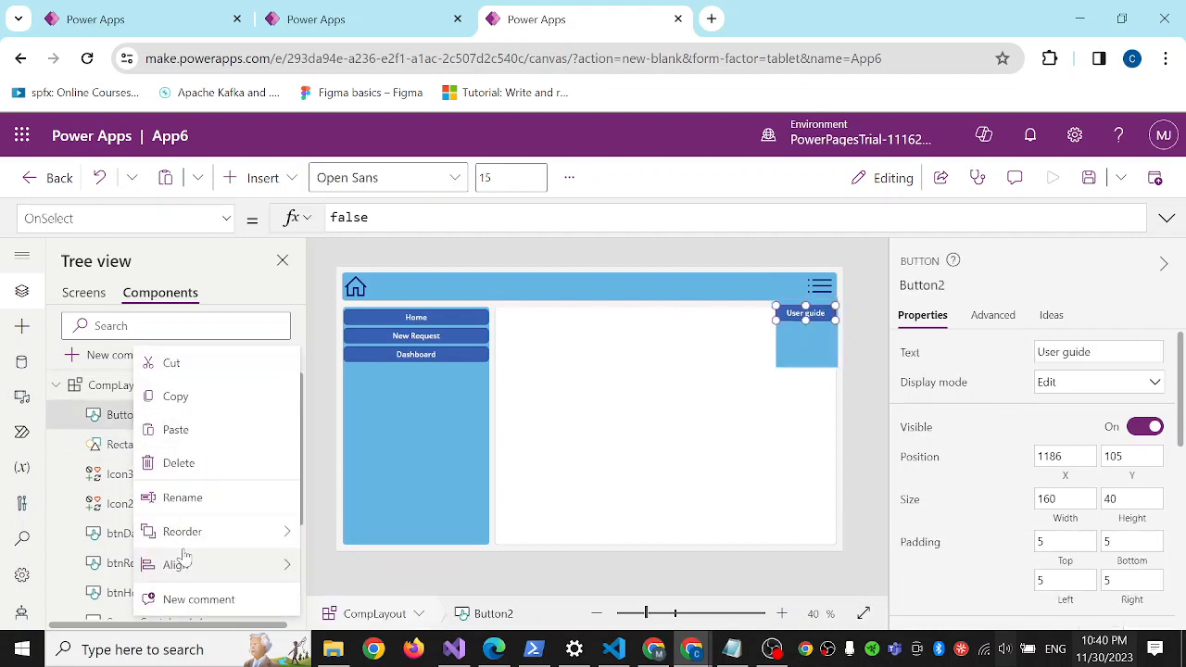
mouse_move(189, 537)
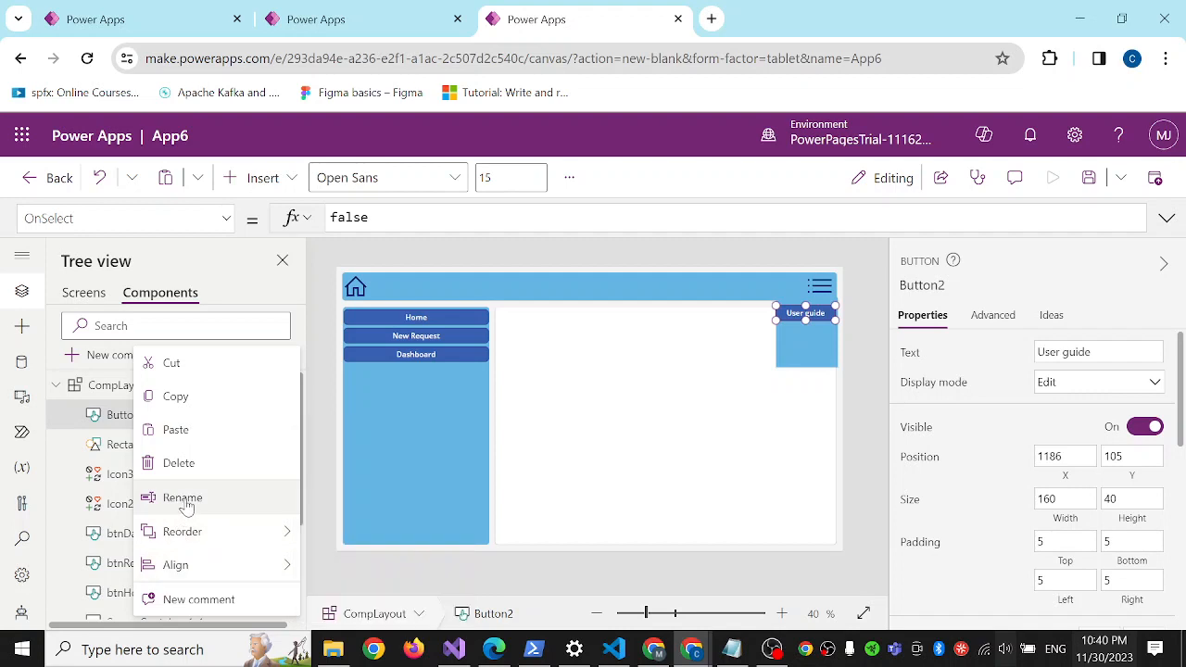
click(183, 500)
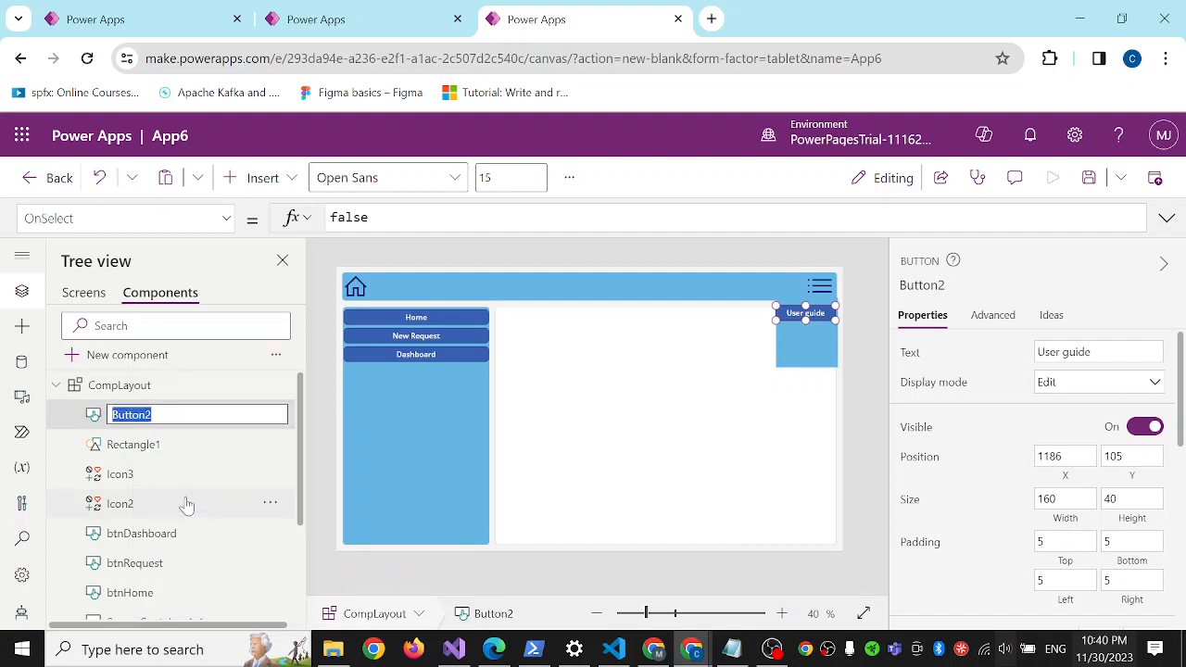
text(btnUserGuide)
key(Return)
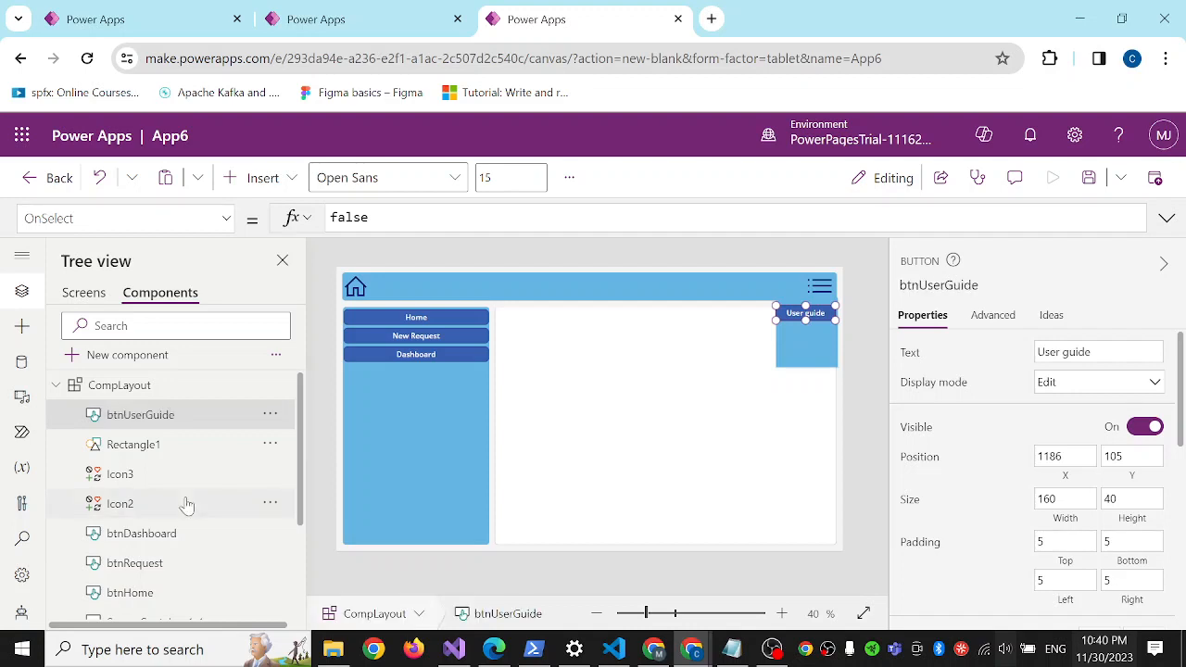
Copy btnUserGuide and paste the duplicate button into CompLayout
click(802, 348)
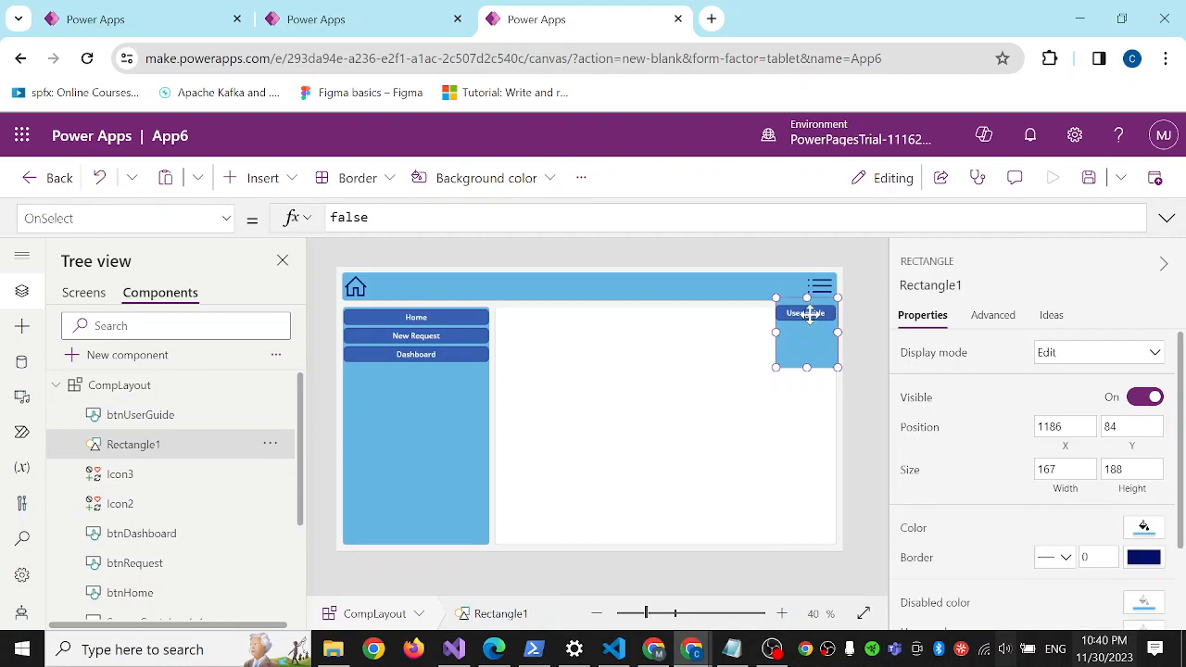
right_click(137, 419)
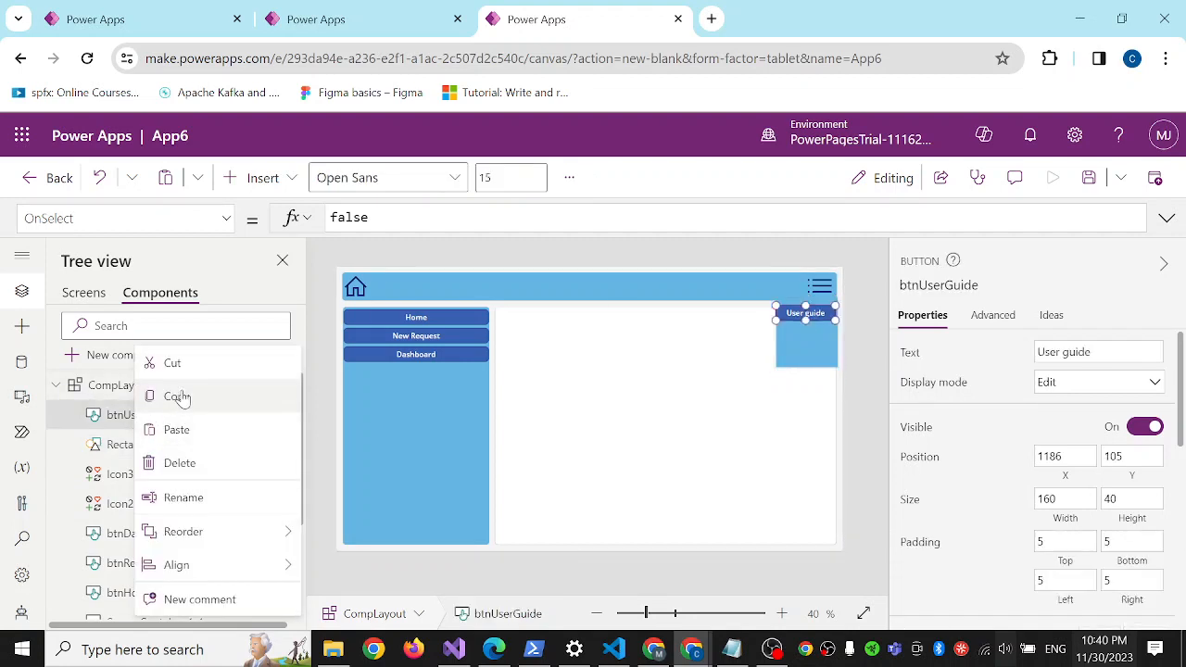
click(178, 395)
right_click(137, 389)
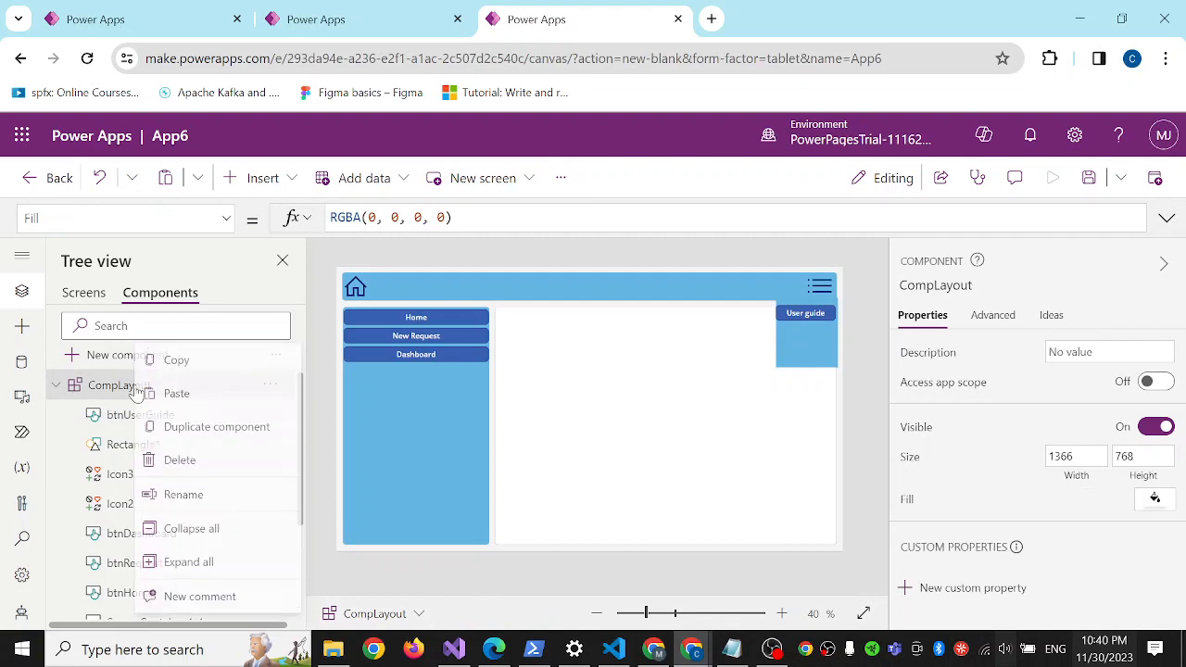
click(182, 404)
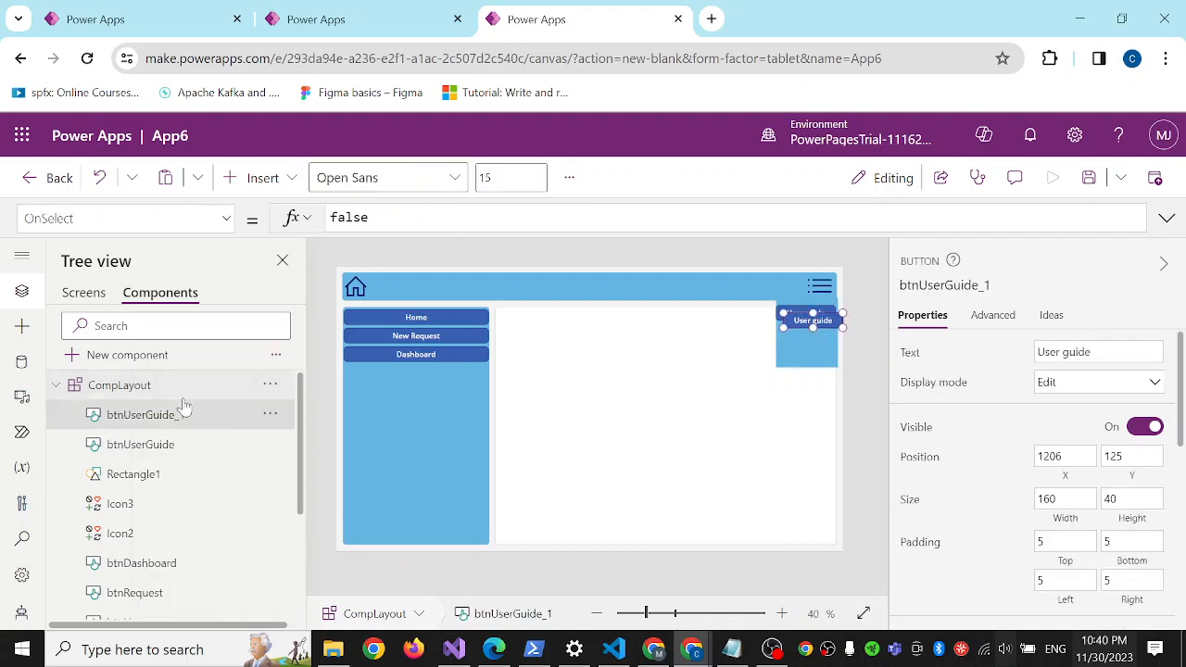
Rename the duplicated button control btnUserGuide_1 as btnContactus
right_click(176, 416)
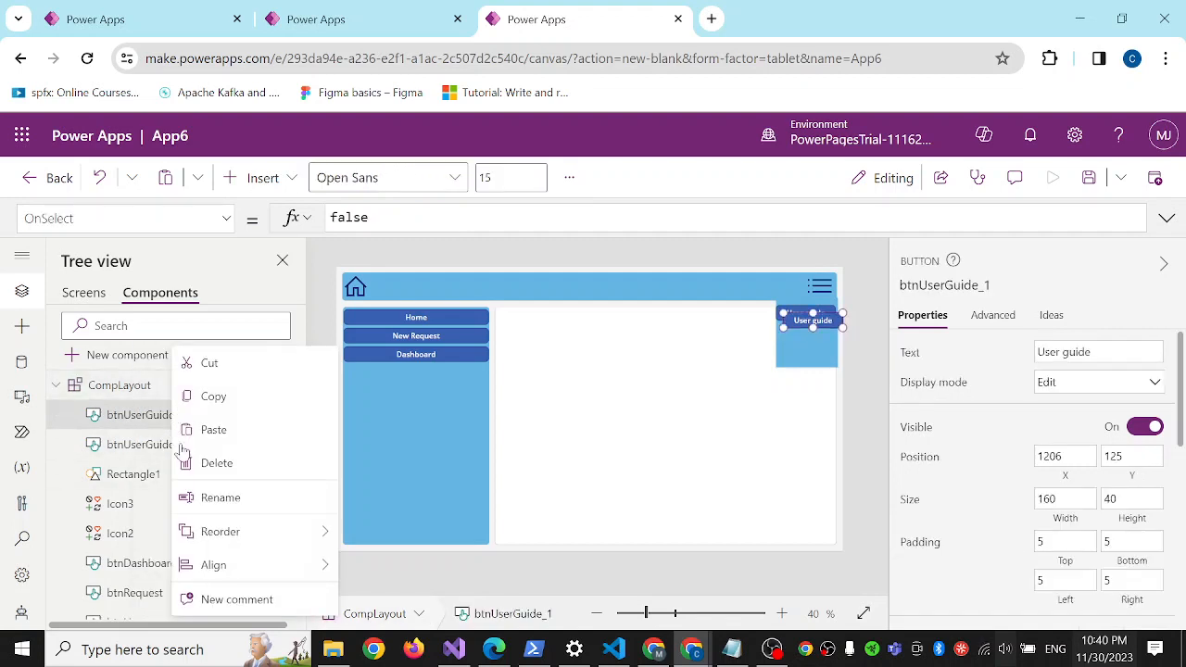
click(221, 498)
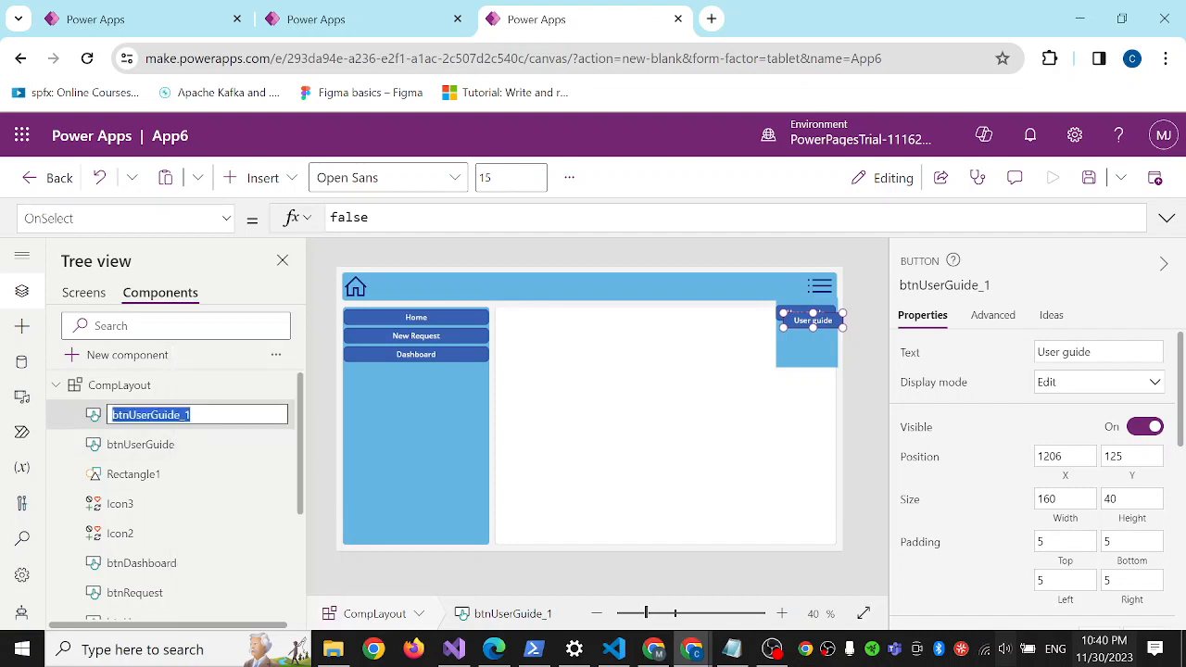
click(195, 416)
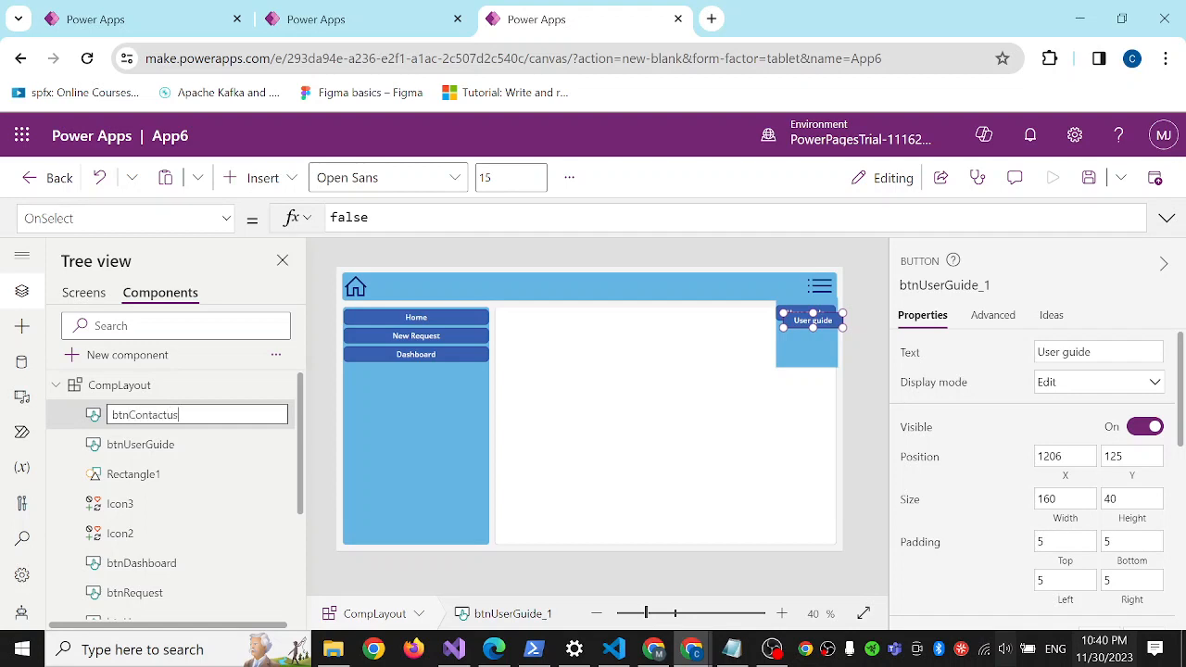
key(Return)
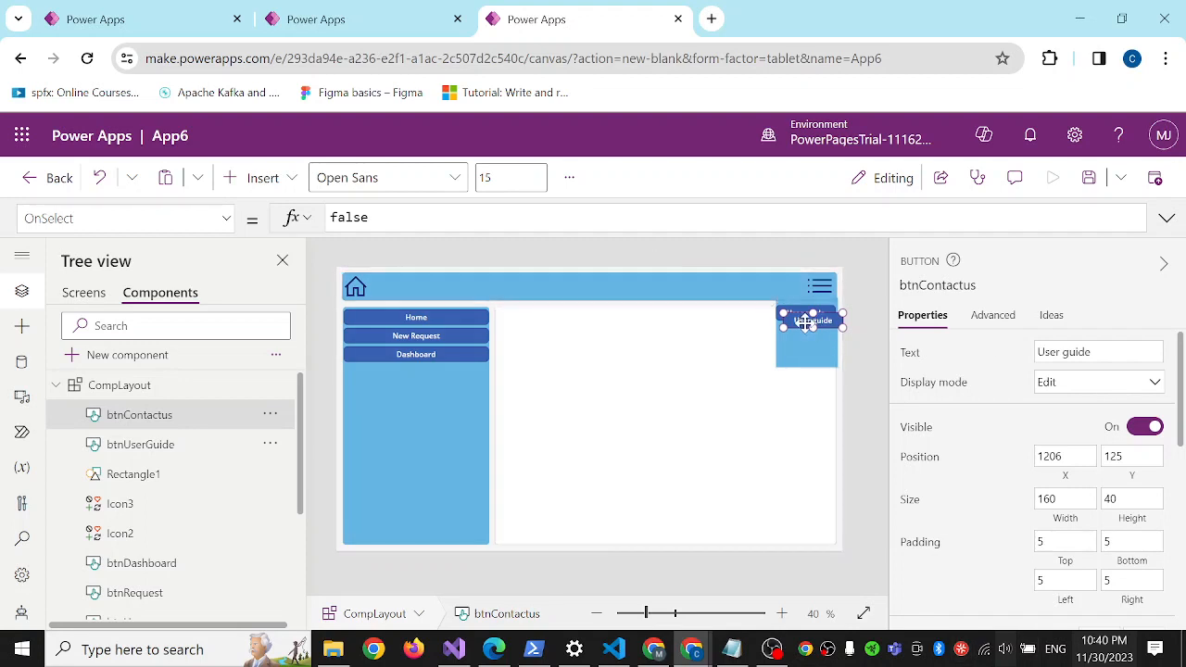
Place btnContactus directly beneath the User guide button, at about X 1186, Y 156, and set its text to "Contact us"
drag(805, 321, 797, 335)
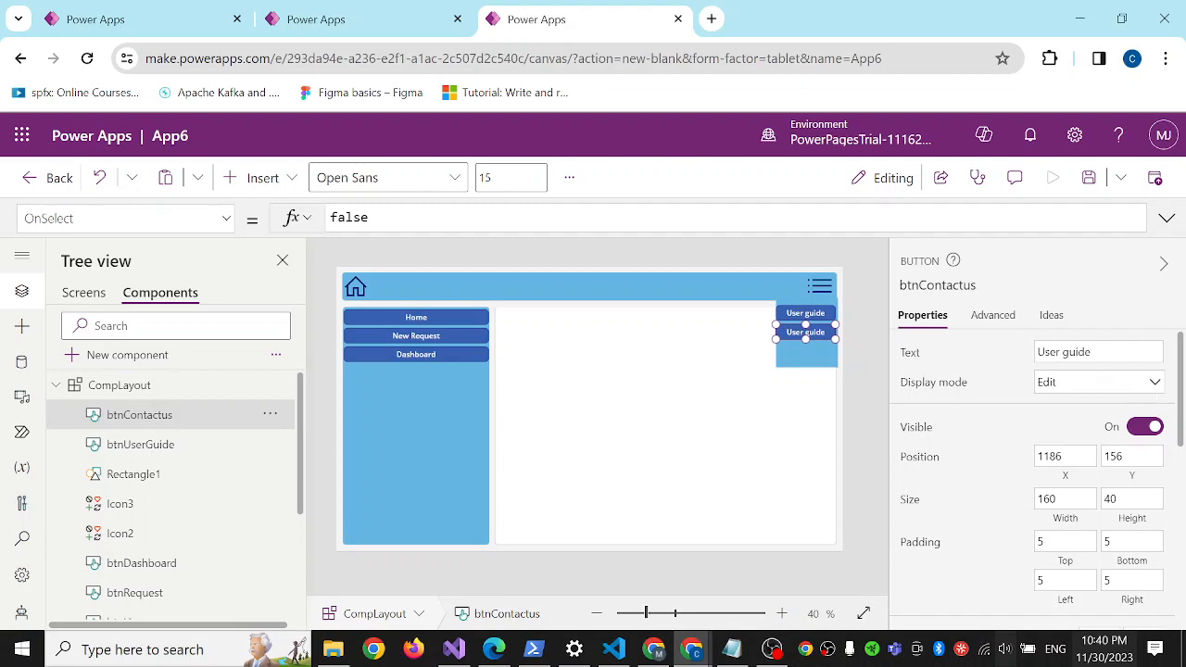
double_click(1077, 352)
triple_click(1077, 352)
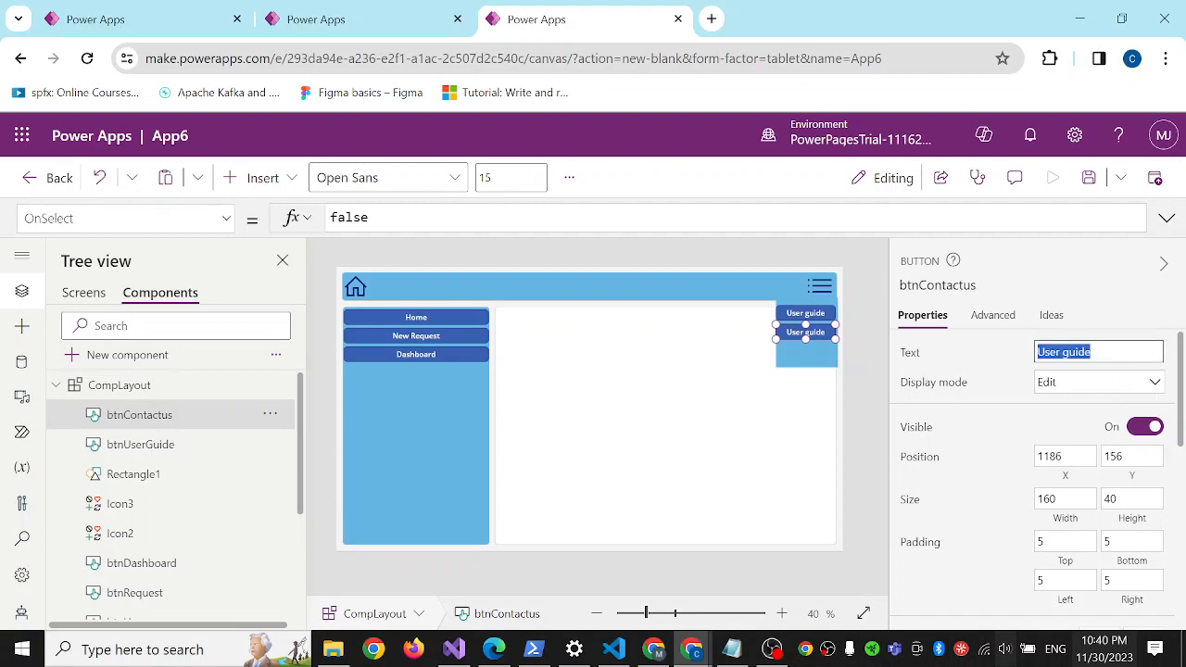
text(C)
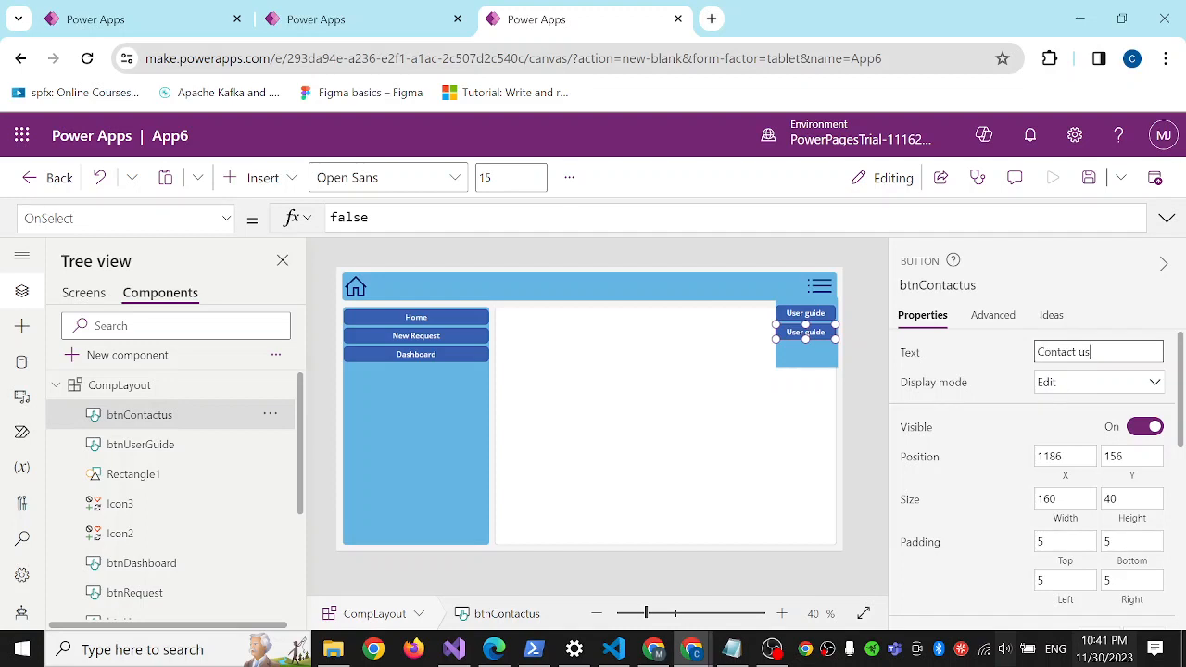
text(ontact us)
click(822, 356)
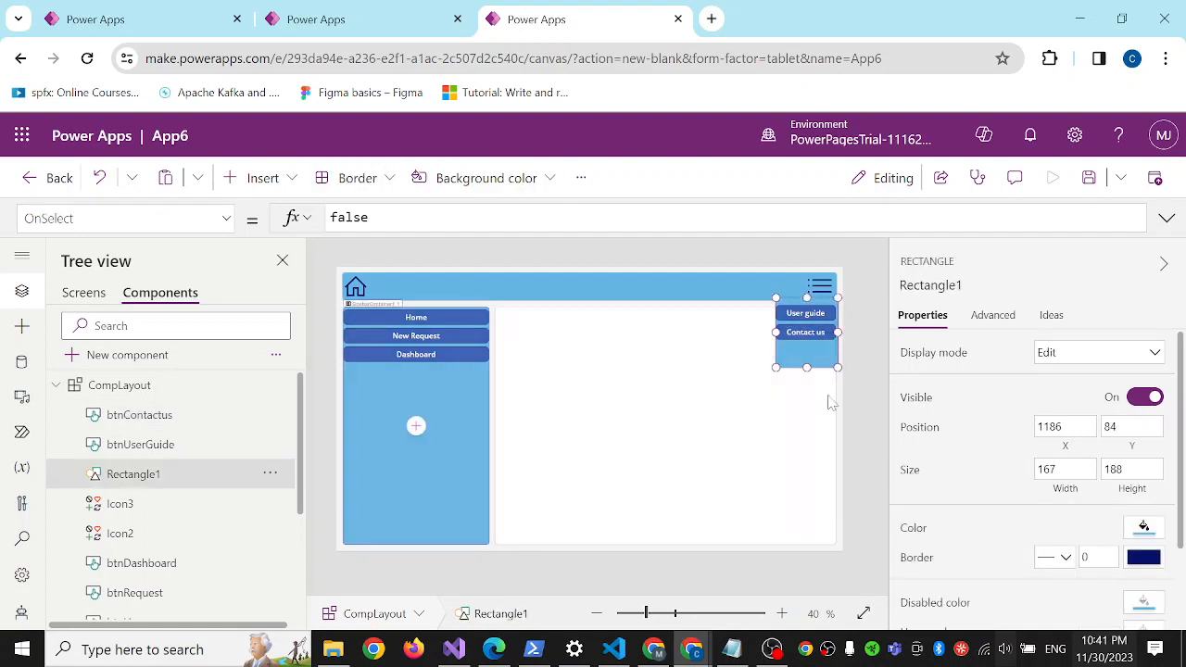
Paste another copy of the User guide button into CompLayout and rename the control as btnRecord
click(148, 416)
right_click(151, 416)
click(208, 430)
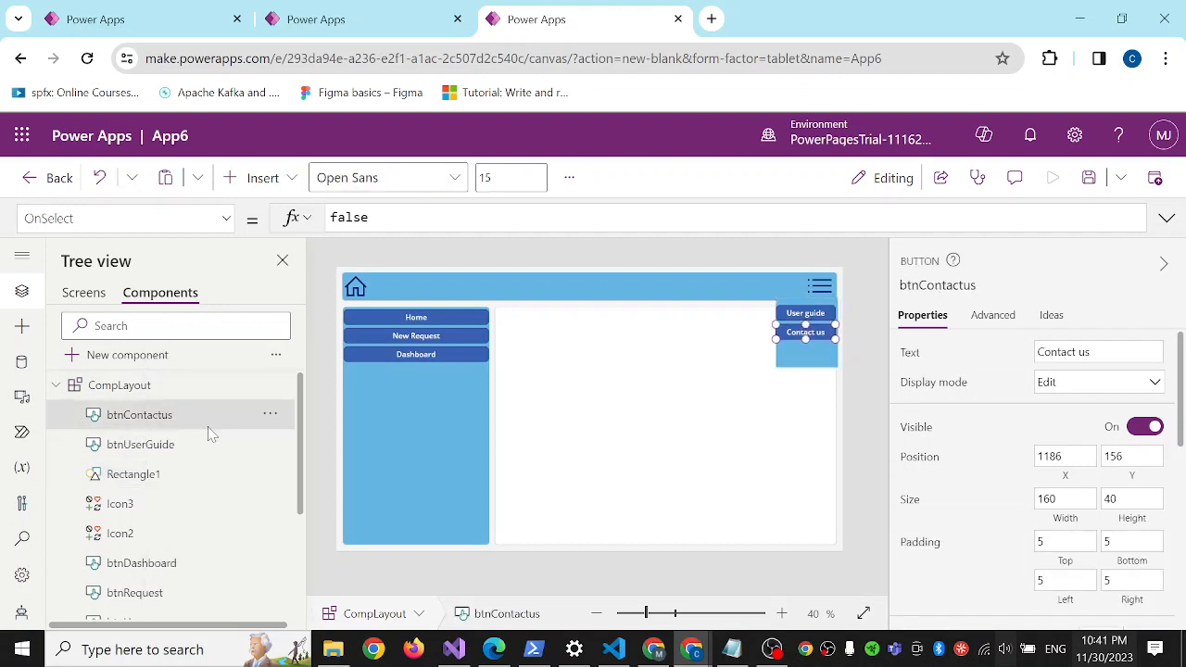
right_click(173, 417)
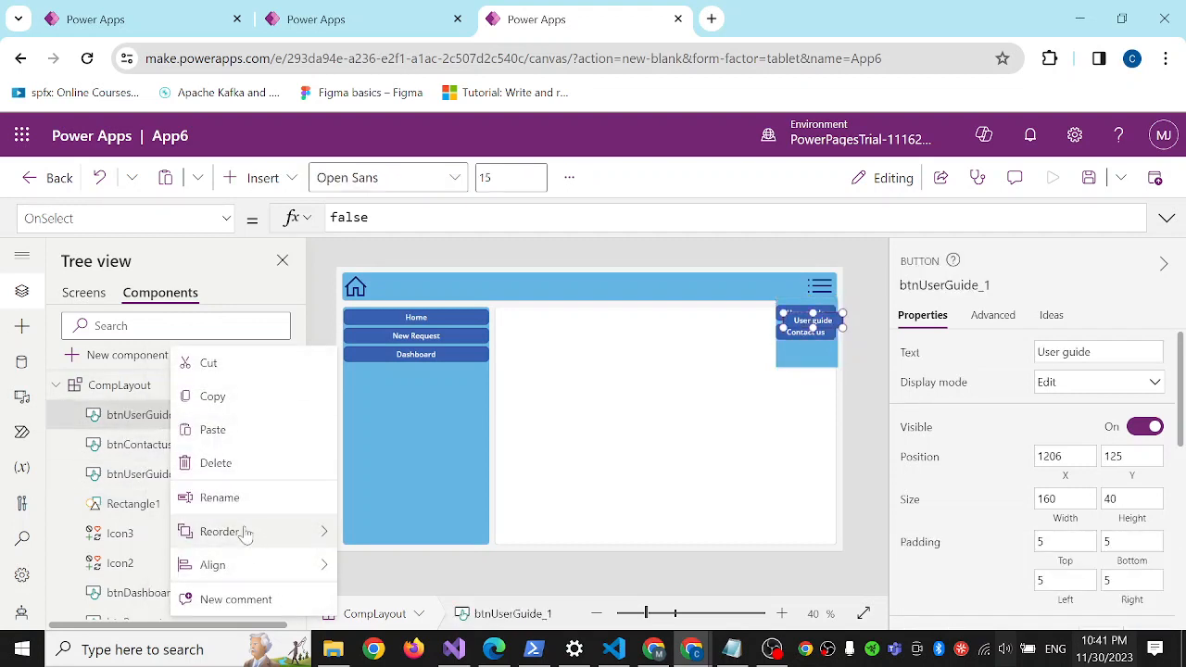
click(222, 497)
click(195, 415)
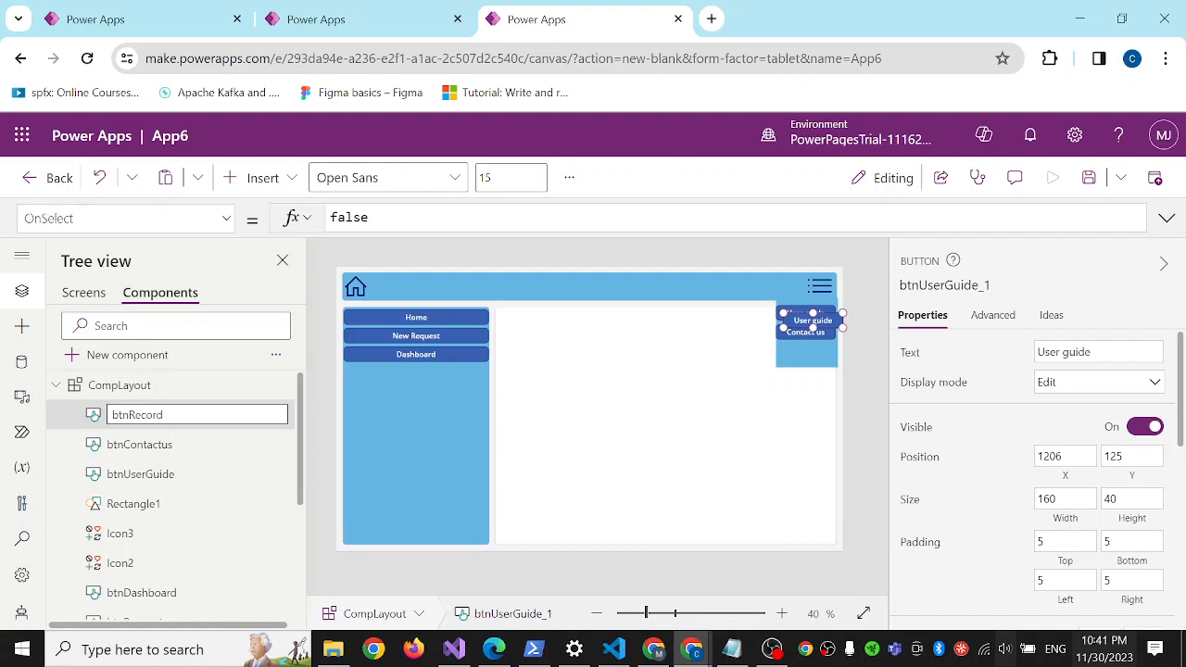
key(Return)
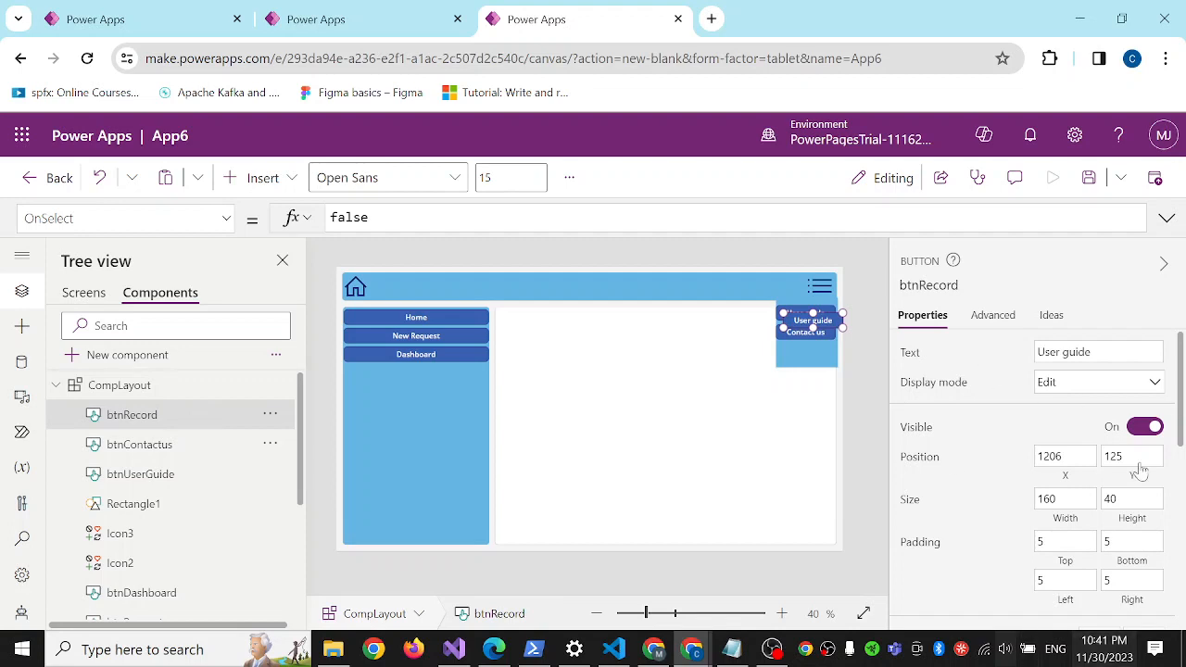
Set the text of btnRecord to "Records" and place it directly beneath the Contact us button, at about X 1186, Y 206
drag(1094, 352, 1036, 352)
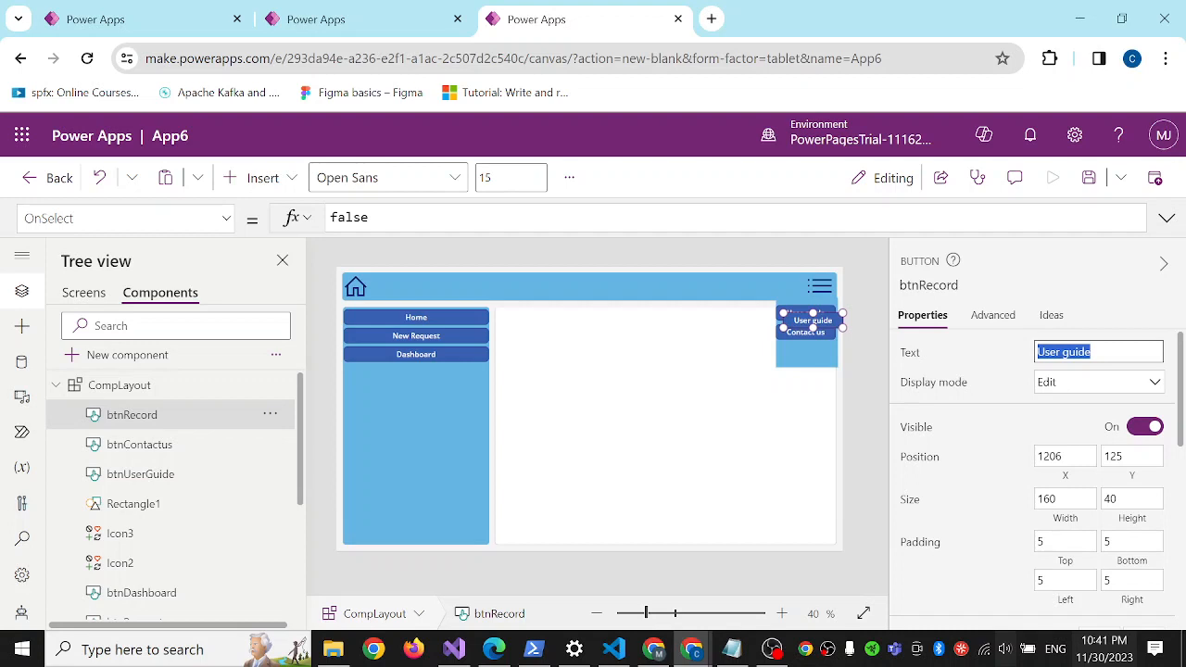
text(Records)
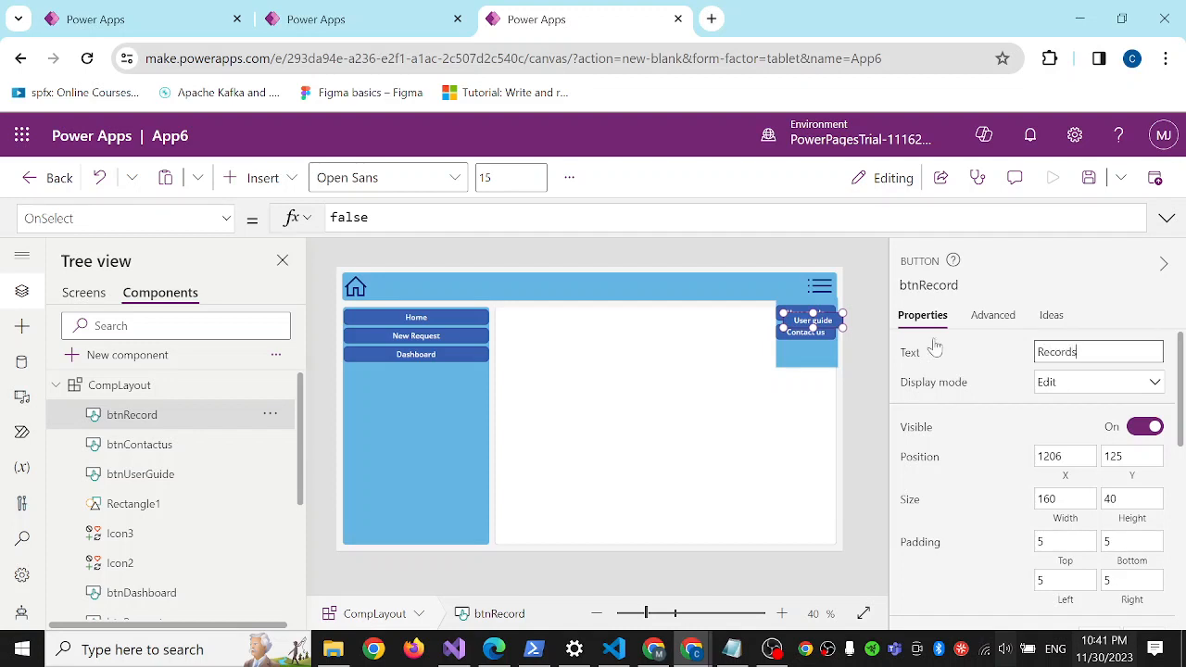
click(823, 367)
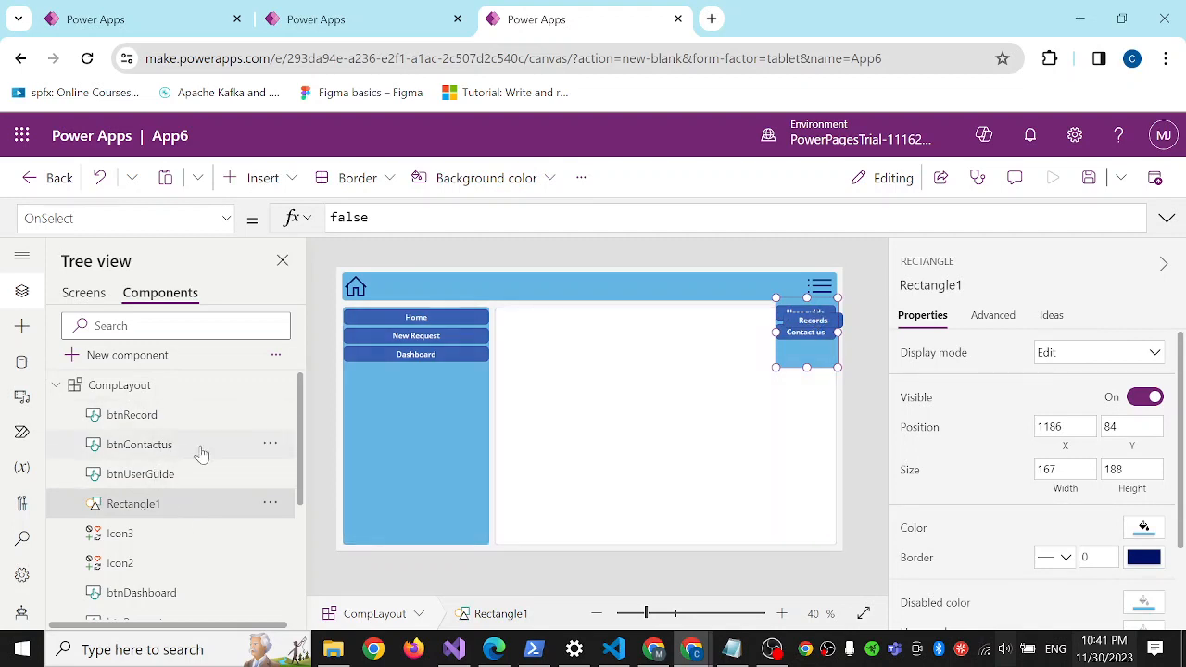
click(148, 415)
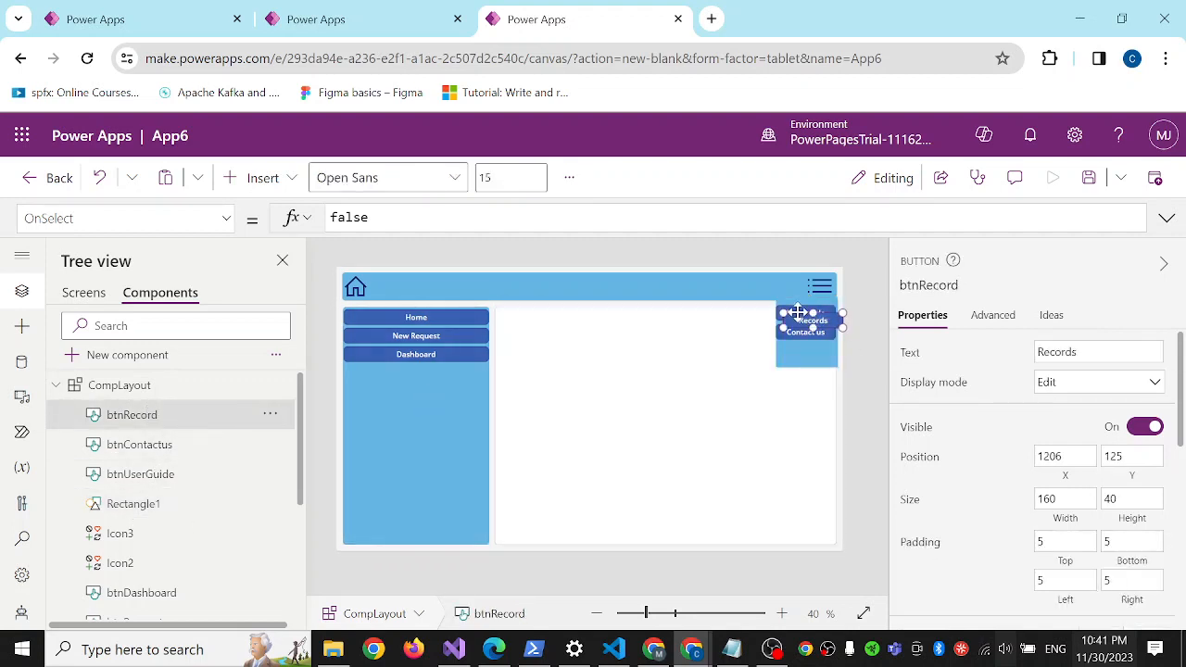
drag(798, 313, 803, 349)
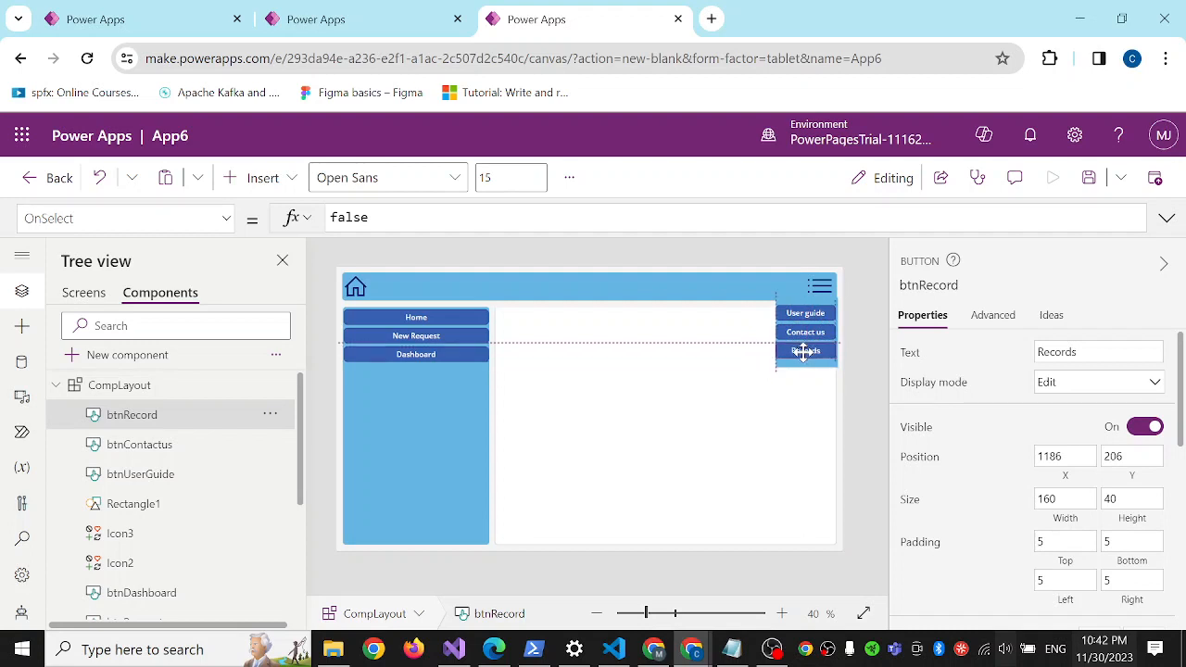
click(732, 390)
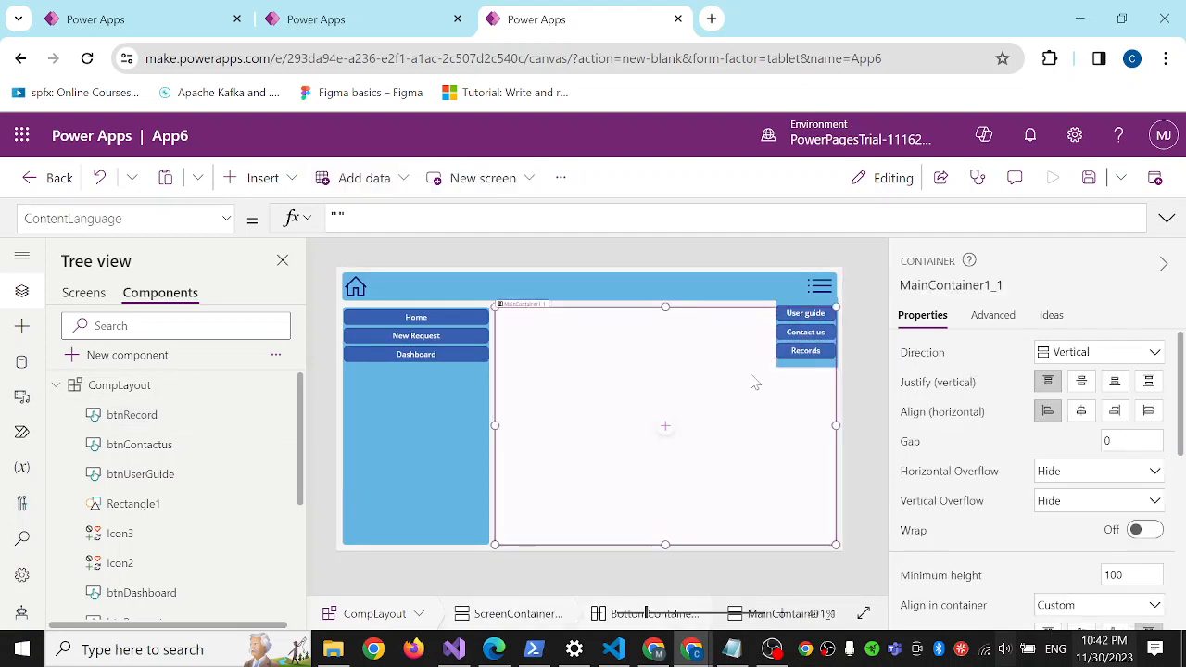
click(807, 332)
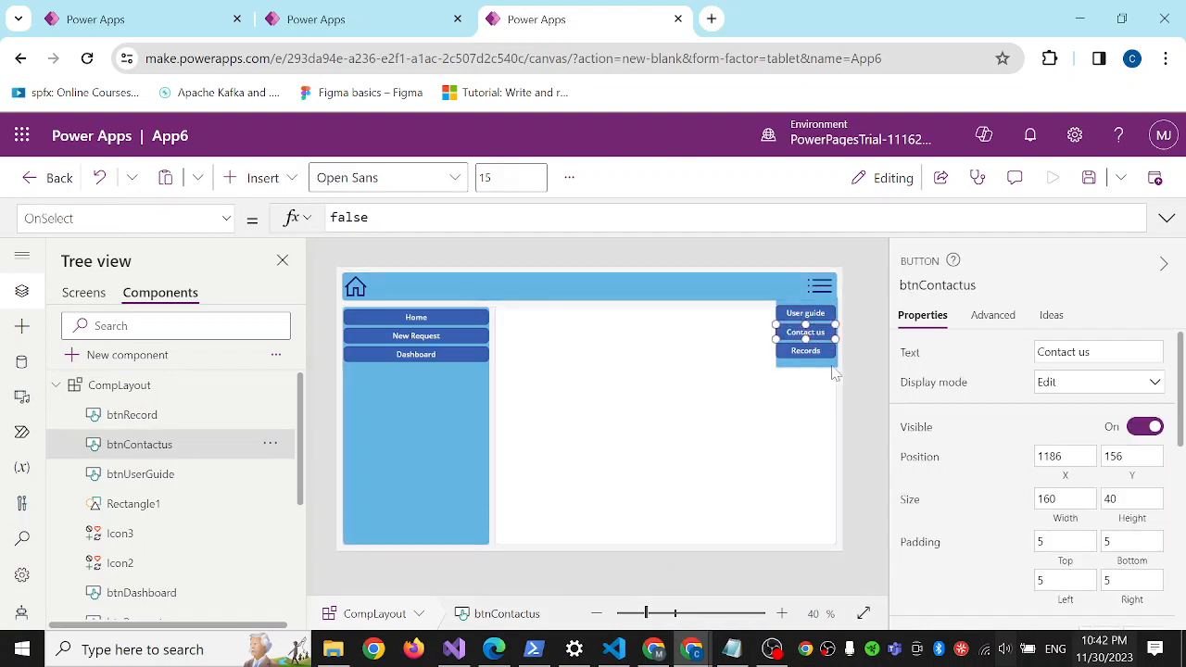
click(658, 408)
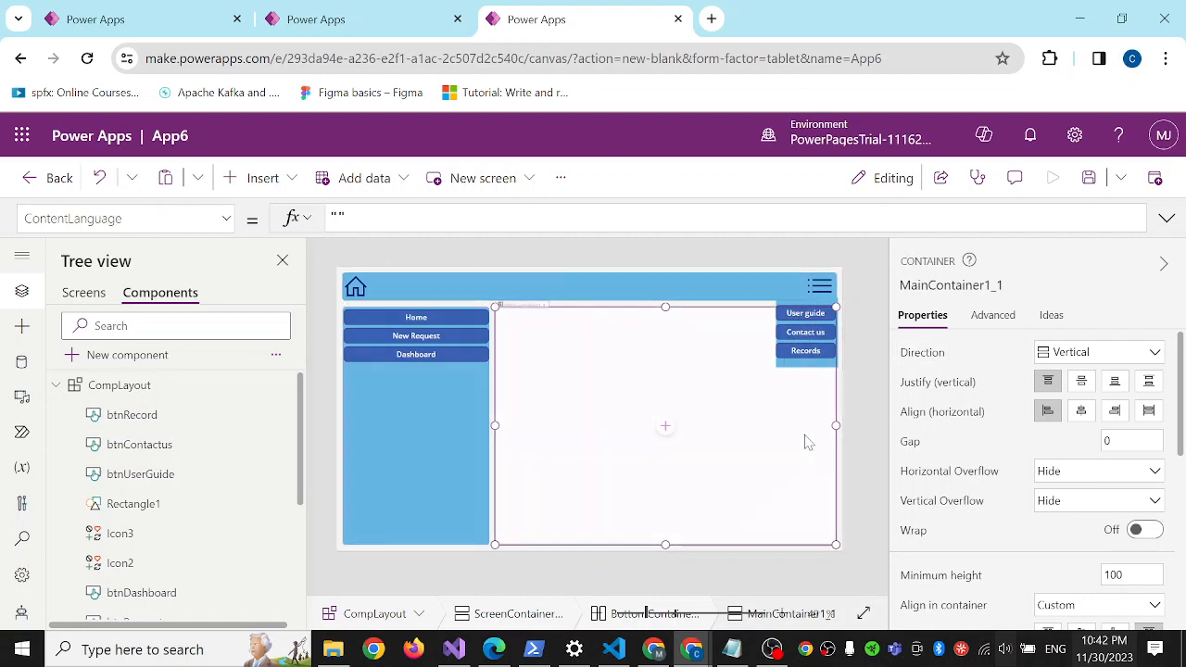
click(854, 331)
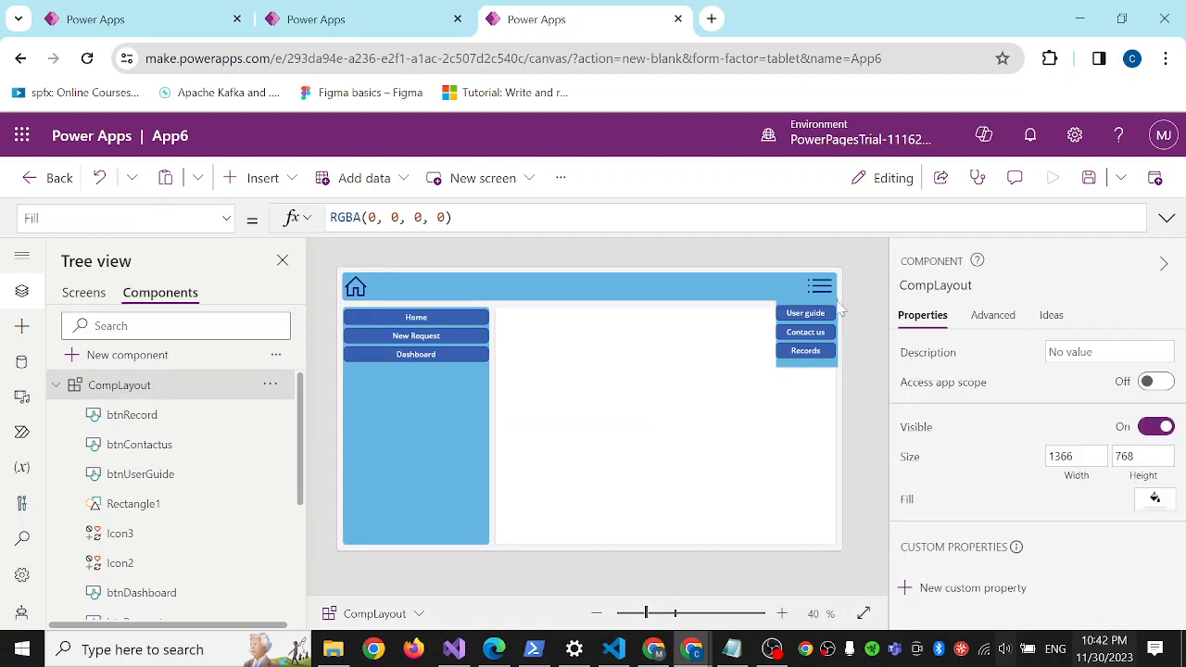
click(805, 334)
click(805, 350)
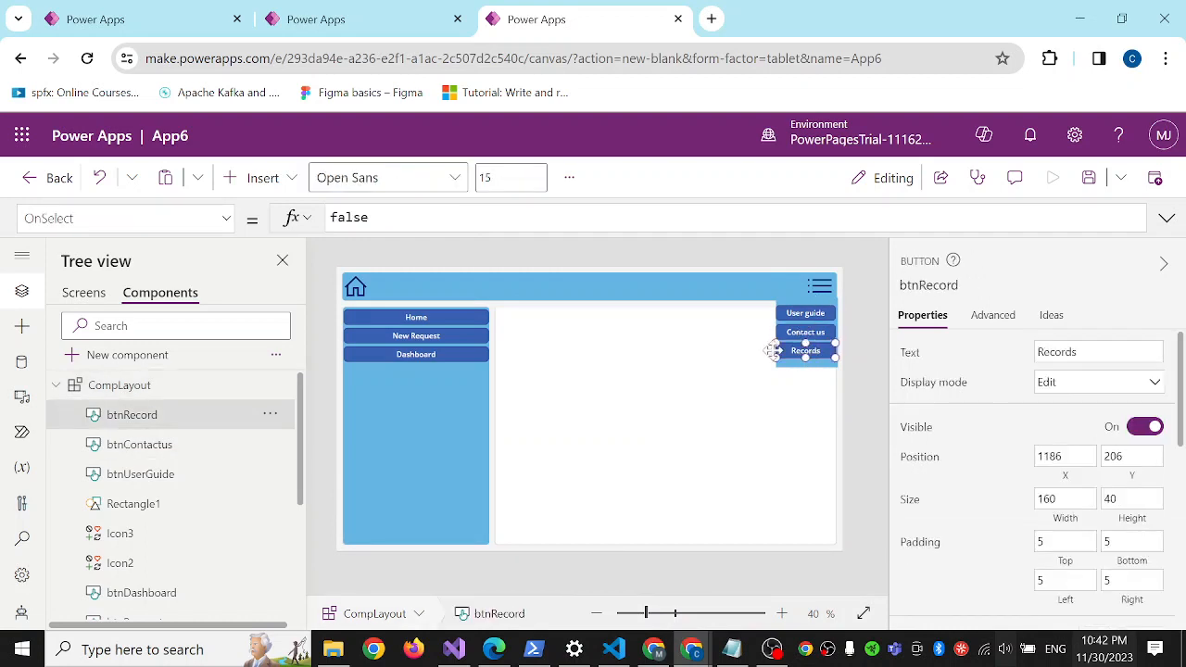
click(695, 382)
click(446, 403)
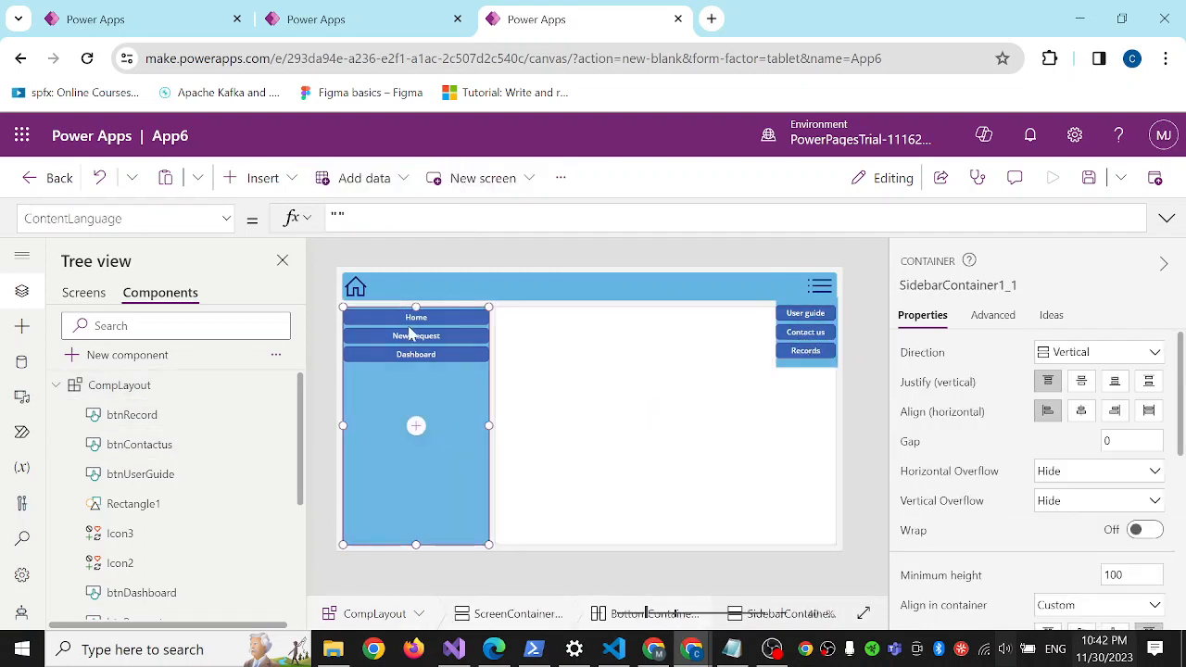
click(409, 321)
click(655, 416)
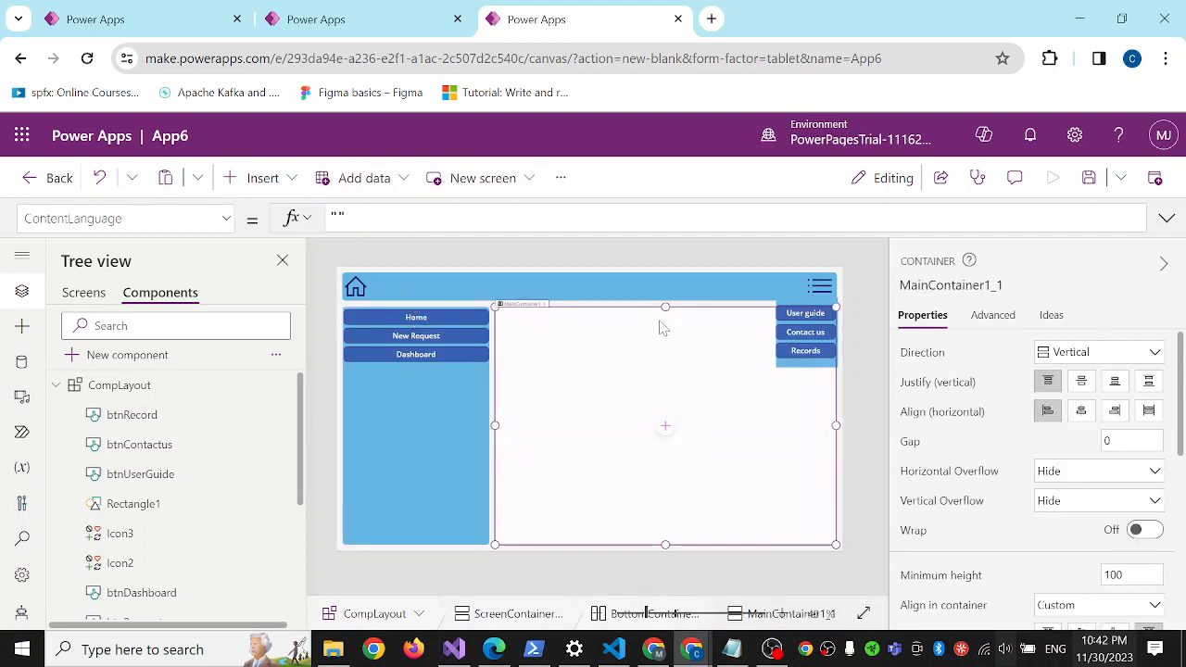
Create a custom property named varHome on CompLayout, with property type Input and data type Screen
click(129, 386)
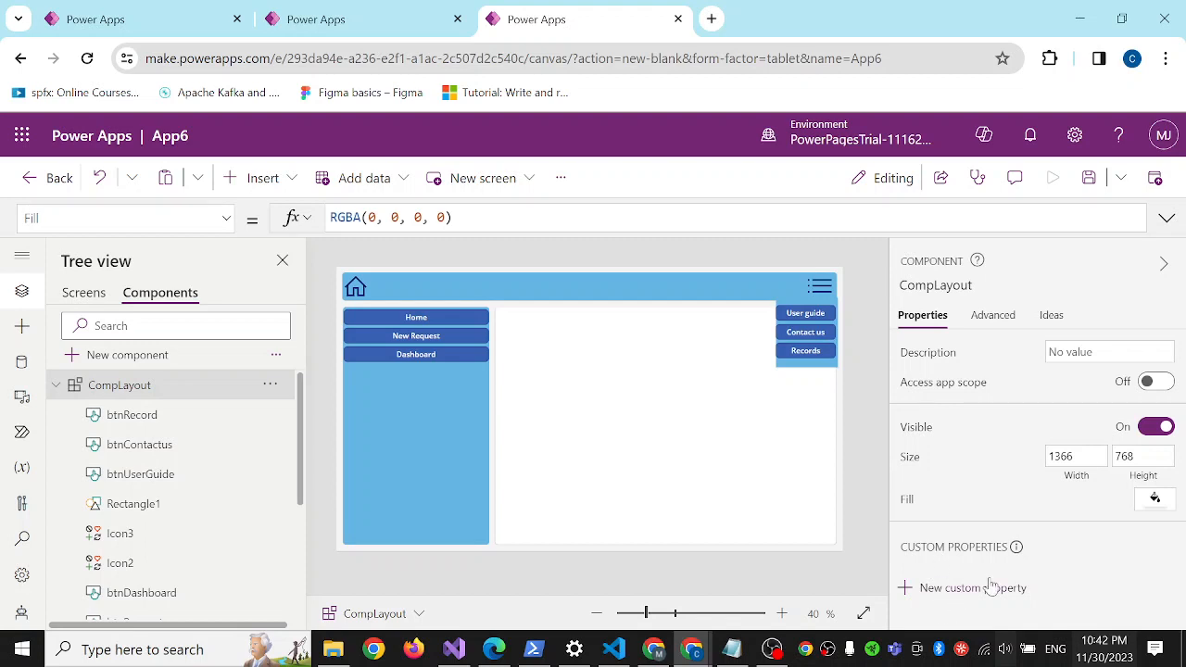
click(959, 593)
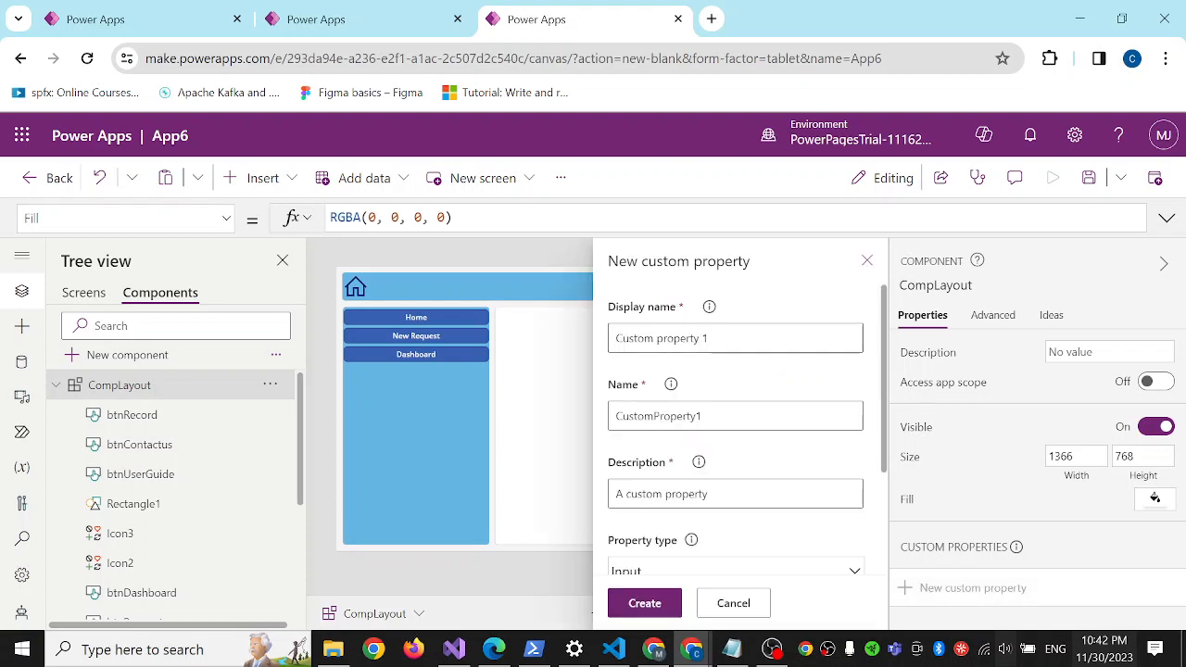
click(701, 338)
triple_click(704, 338)
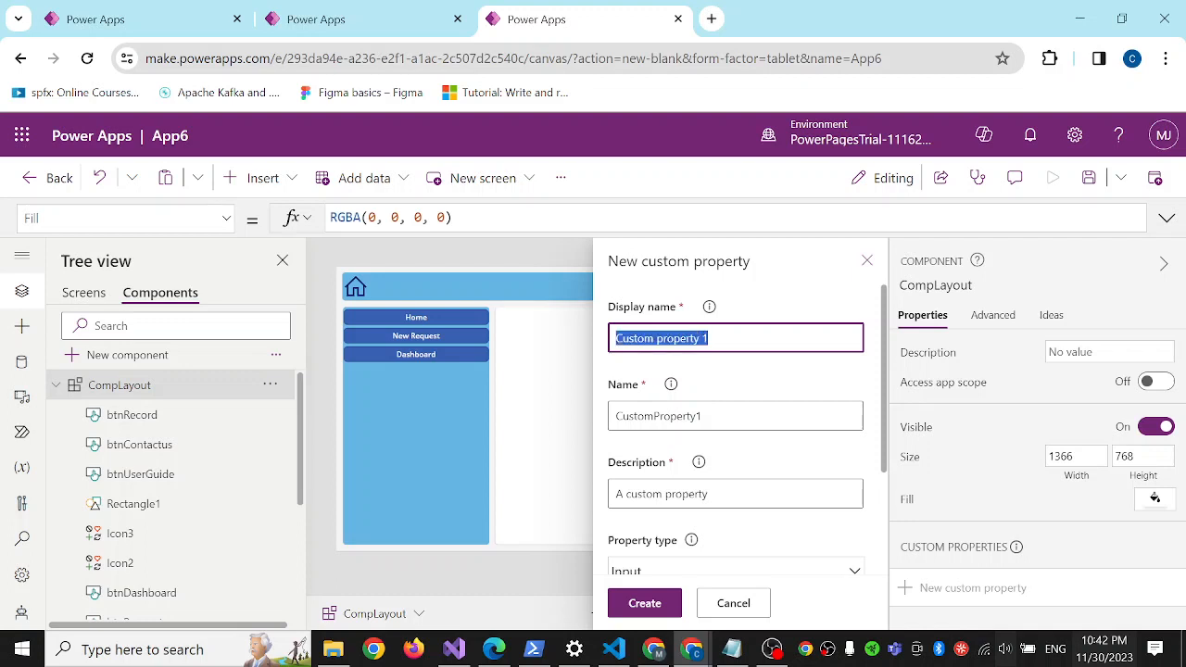
text(varHome)
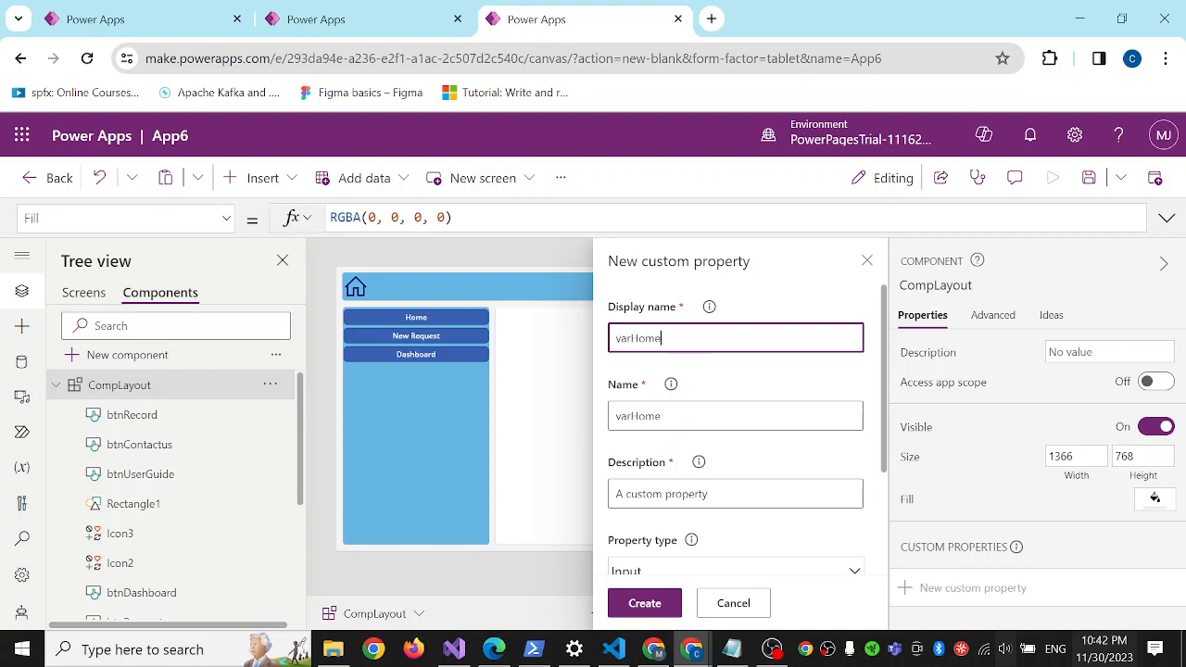
scroll(770, 513, down, 2)
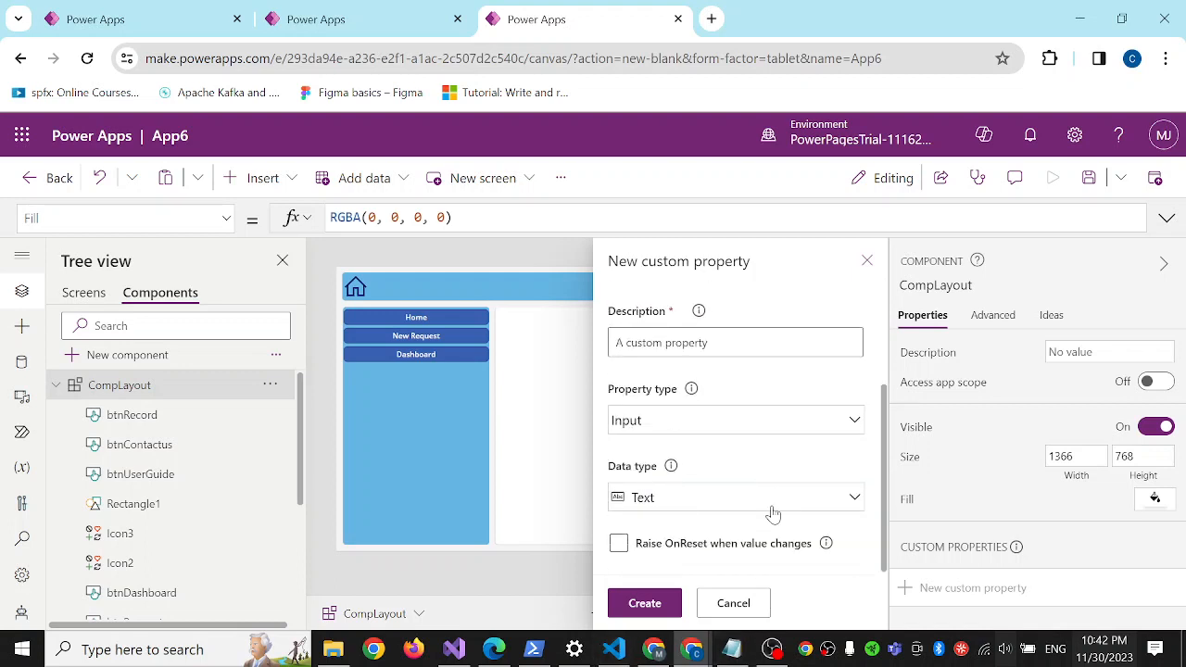
click(700, 428)
click(697, 443)
click(673, 498)
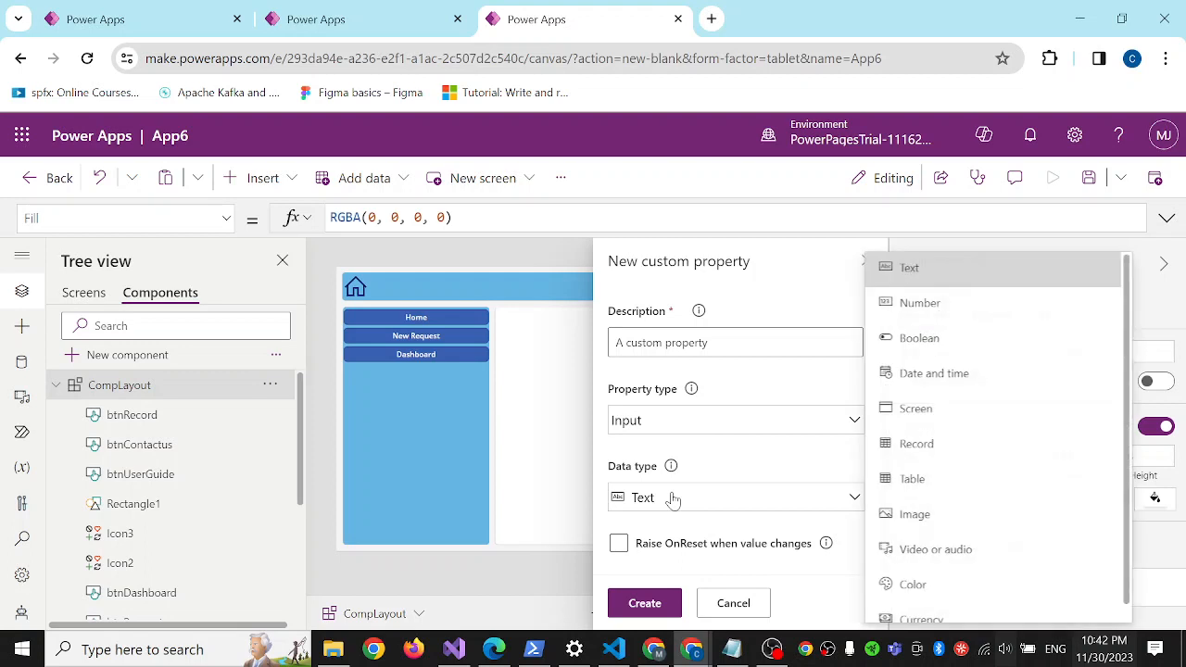
click(962, 410)
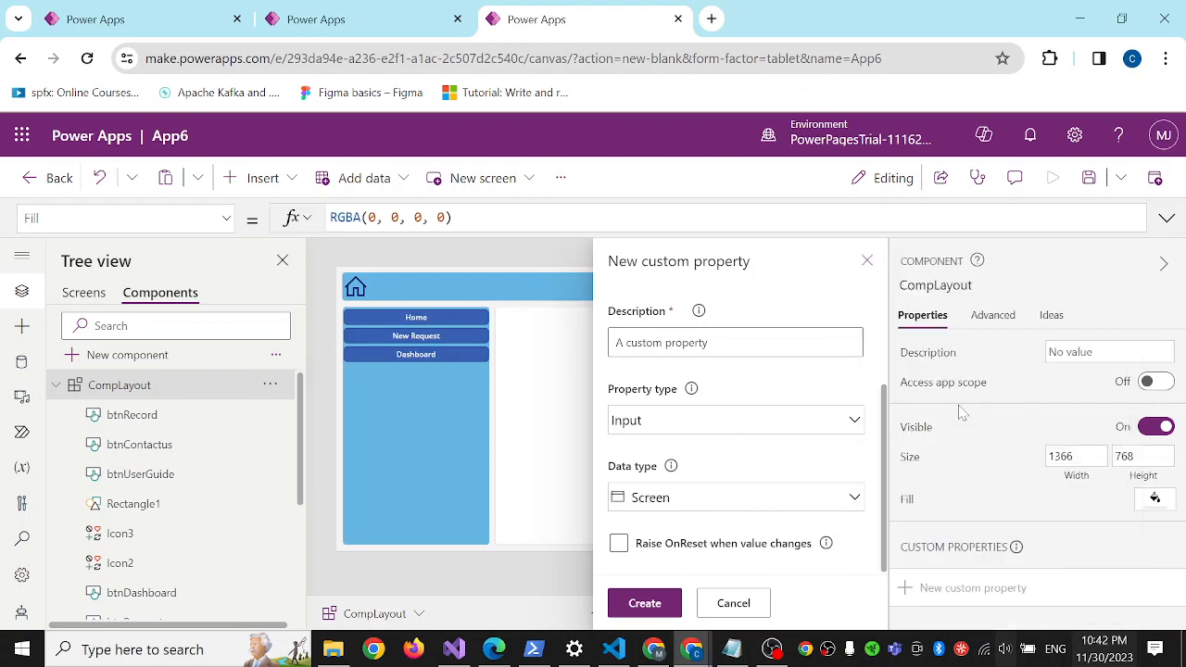
click(645, 604)
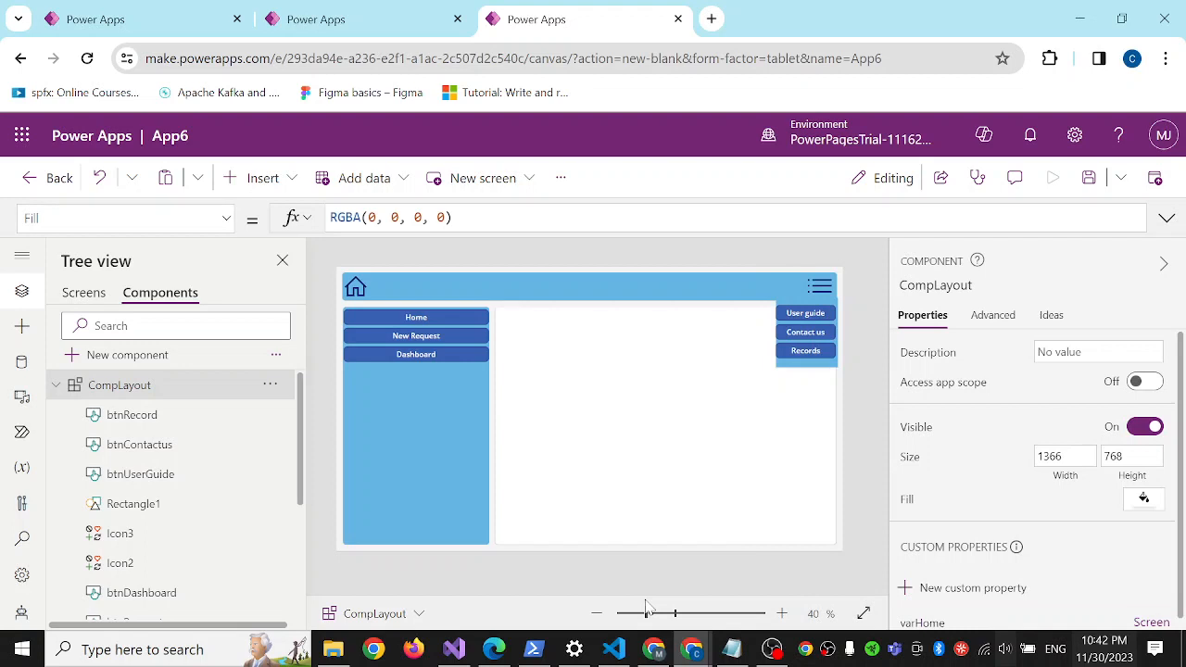
Create a custom property named varNewRequest on CompLayout, with property type Input and data type Screen
scroll(1043, 590, down, 1)
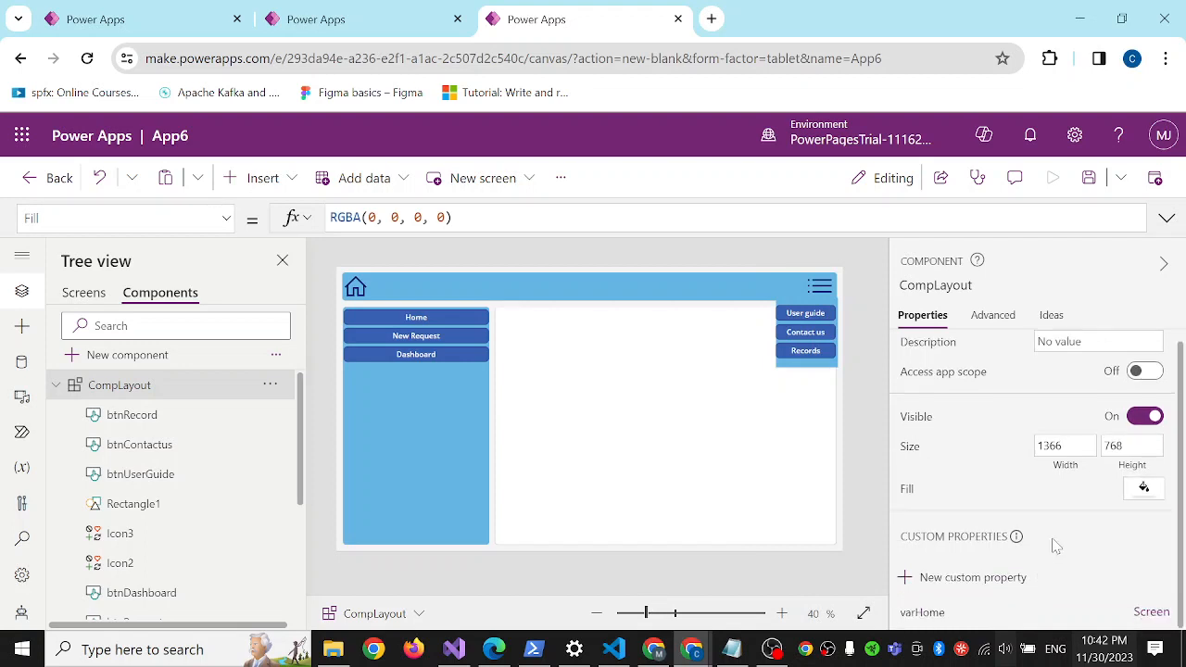
click(922, 577)
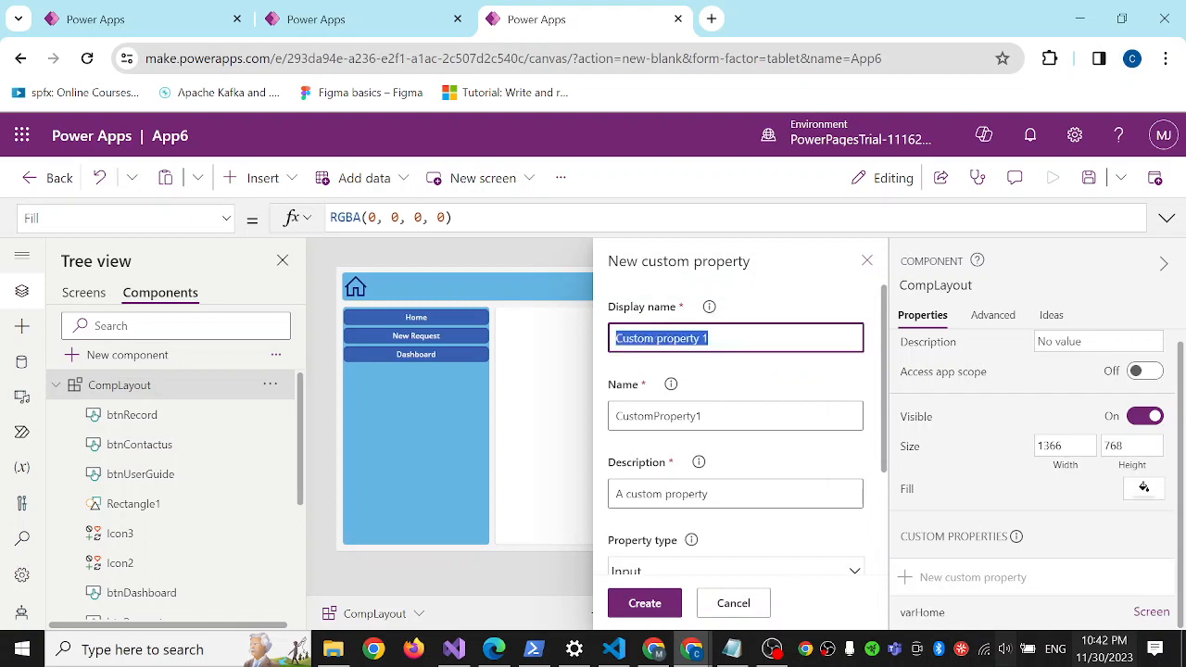
text(New)
key(BackSpace)
key(BackSpace)
text(va)
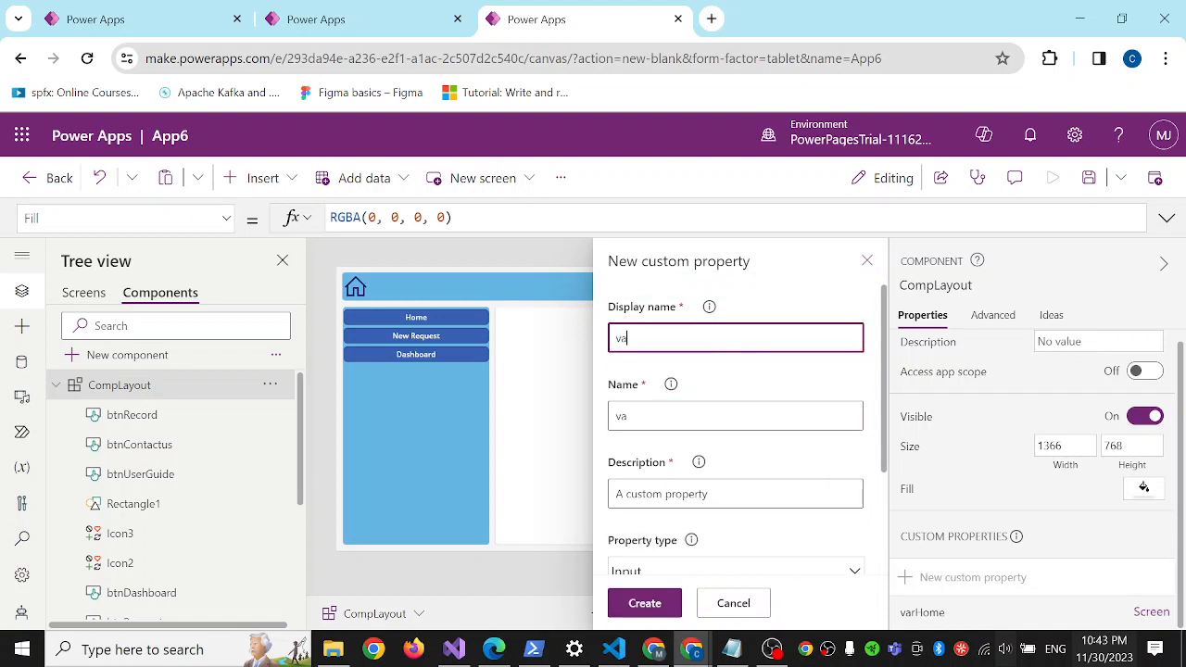
text(rNewRequest)
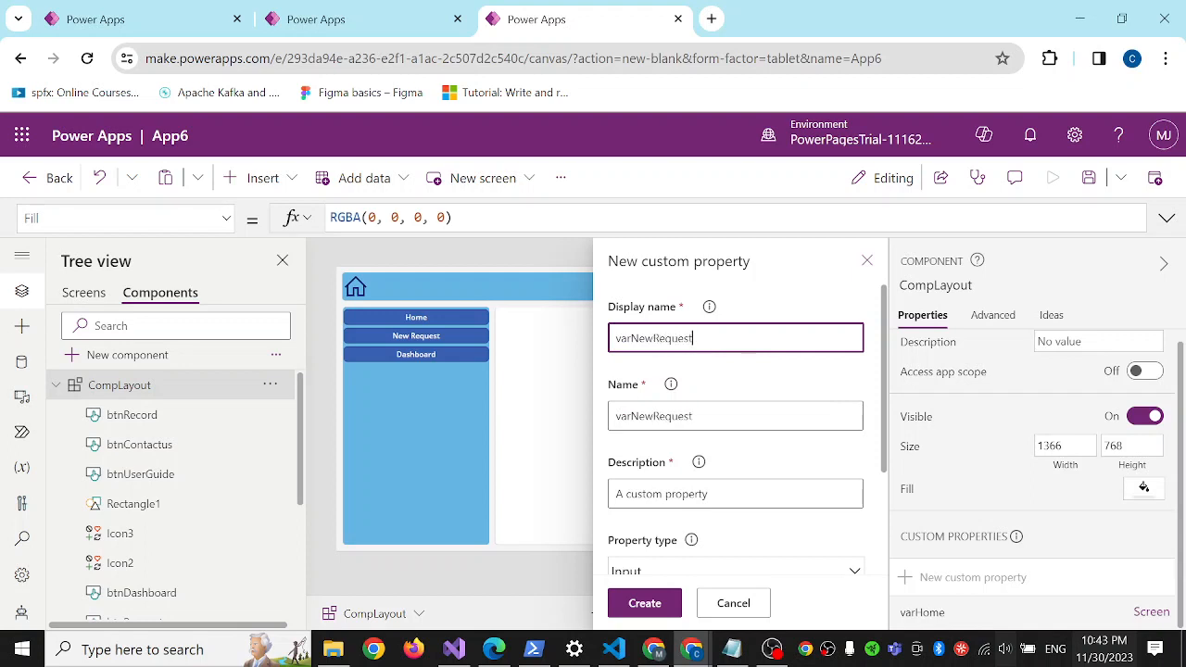
scroll(834, 492, down, 3)
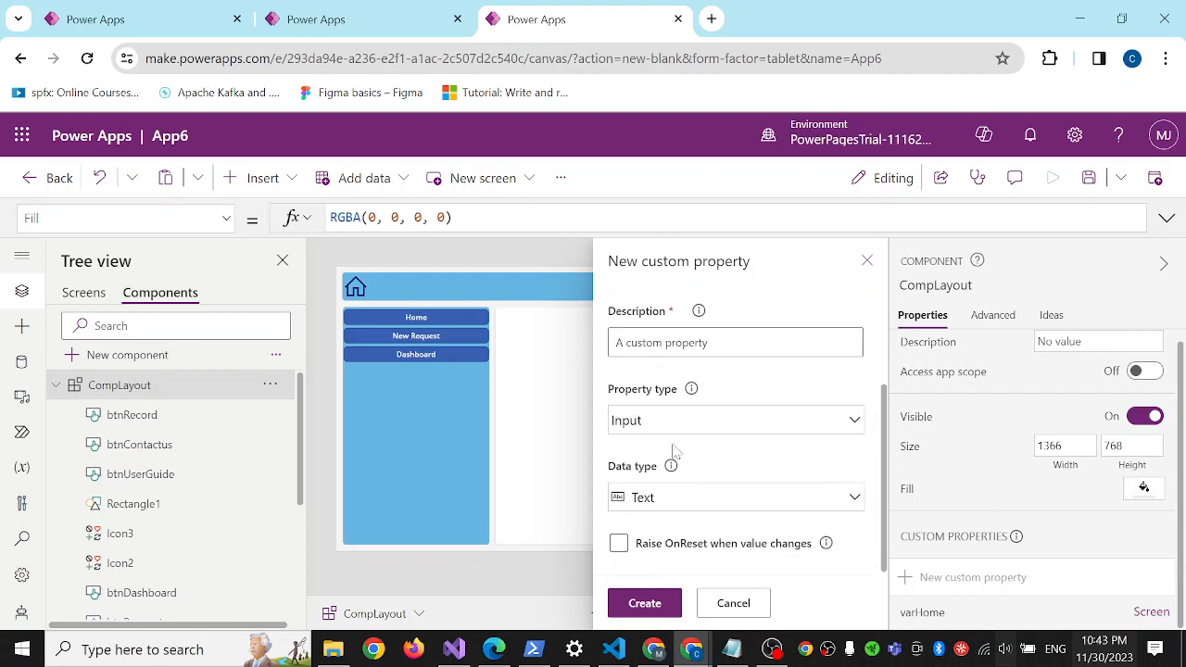
click(708, 498)
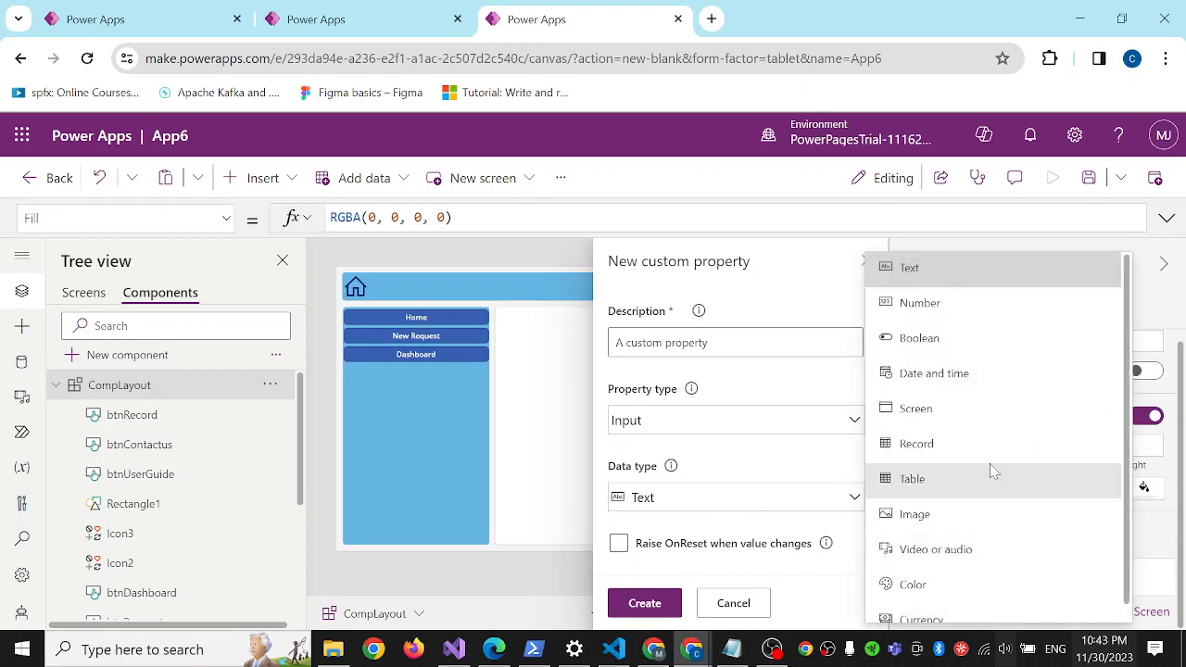
click(941, 417)
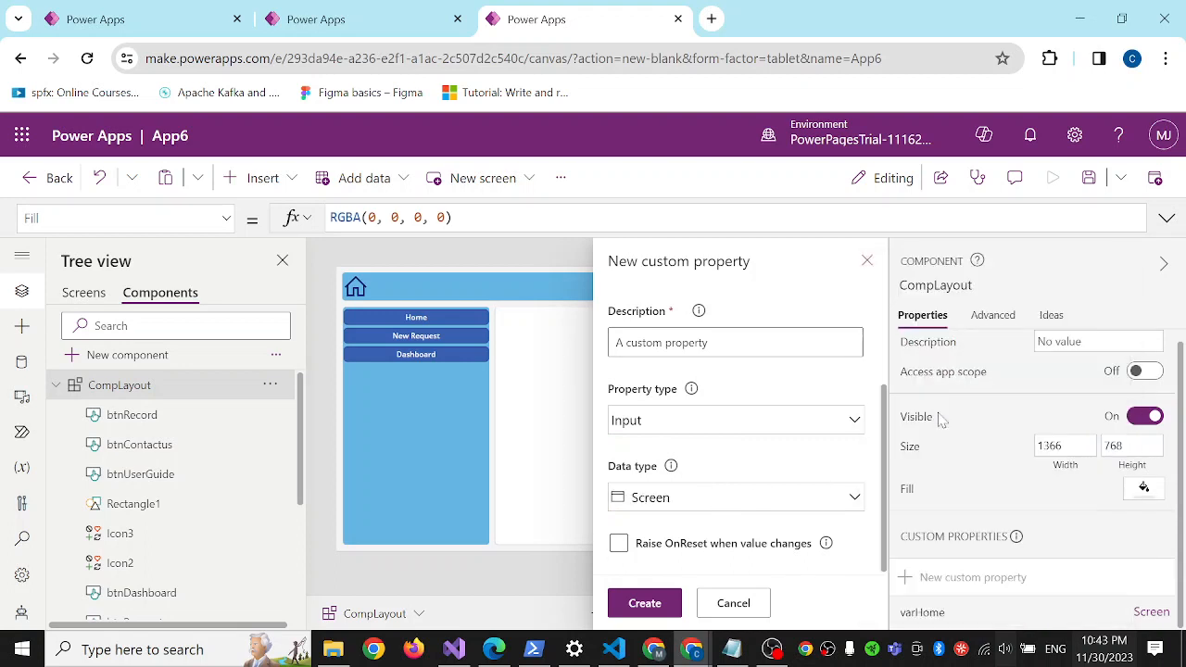
click(645, 604)
Create a custom property named Dashboard on CompLayout, with property type Input and data type Screen
scroll(1014, 501, down, 1)
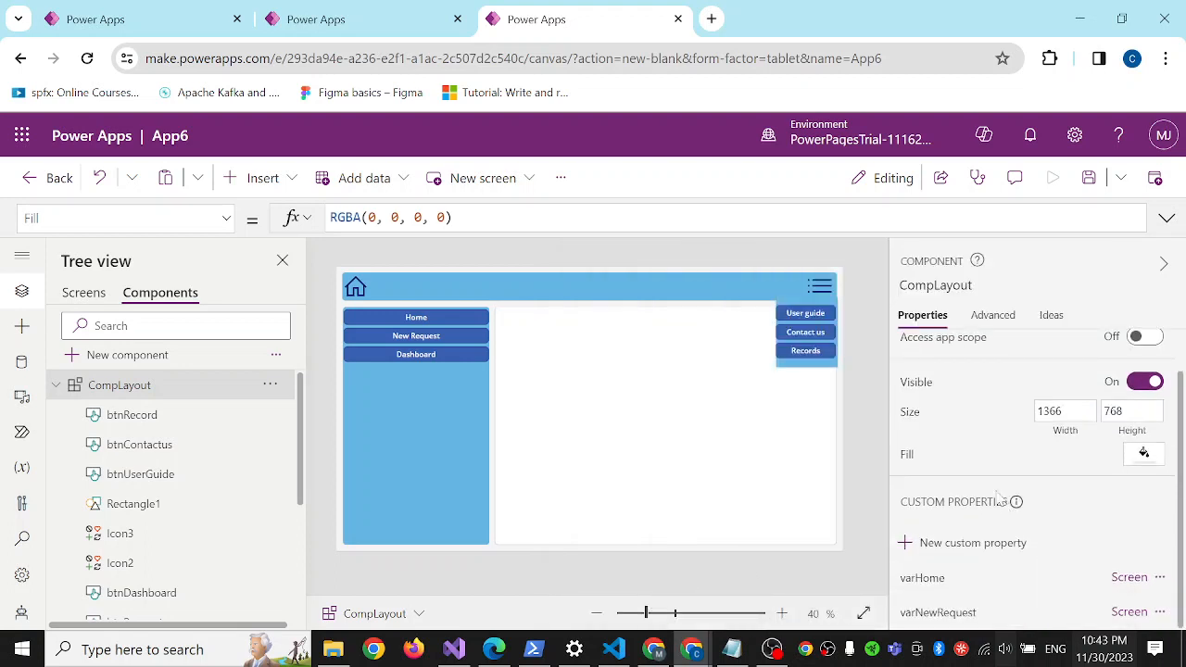
click(941, 545)
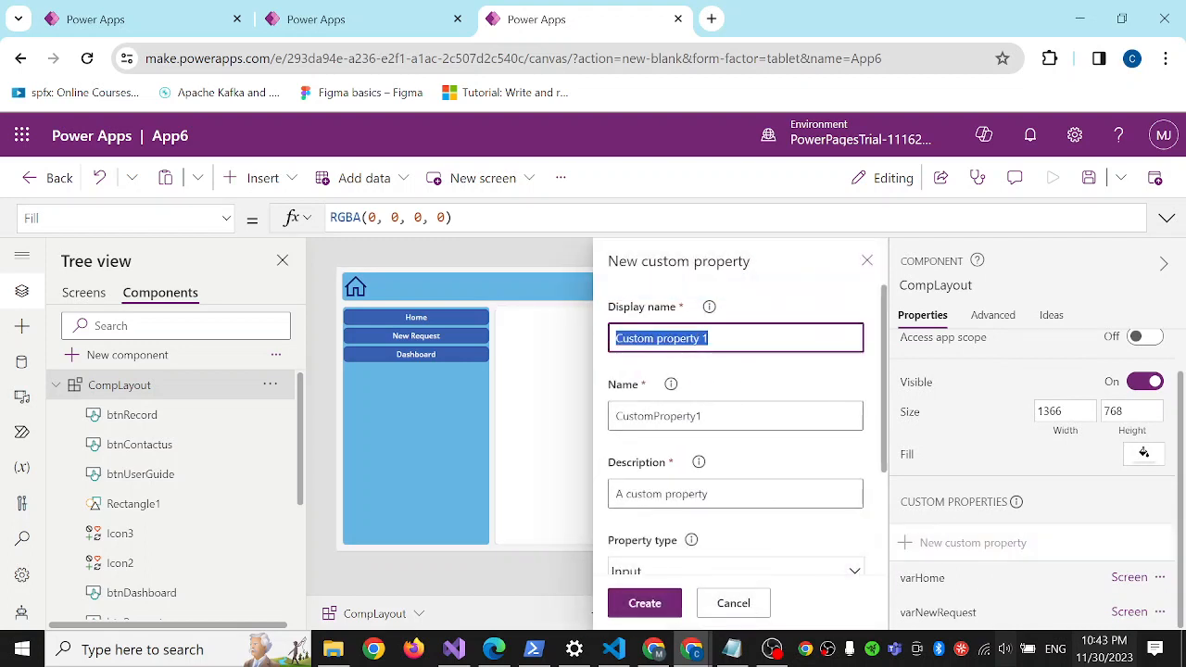
text(Dashboard)
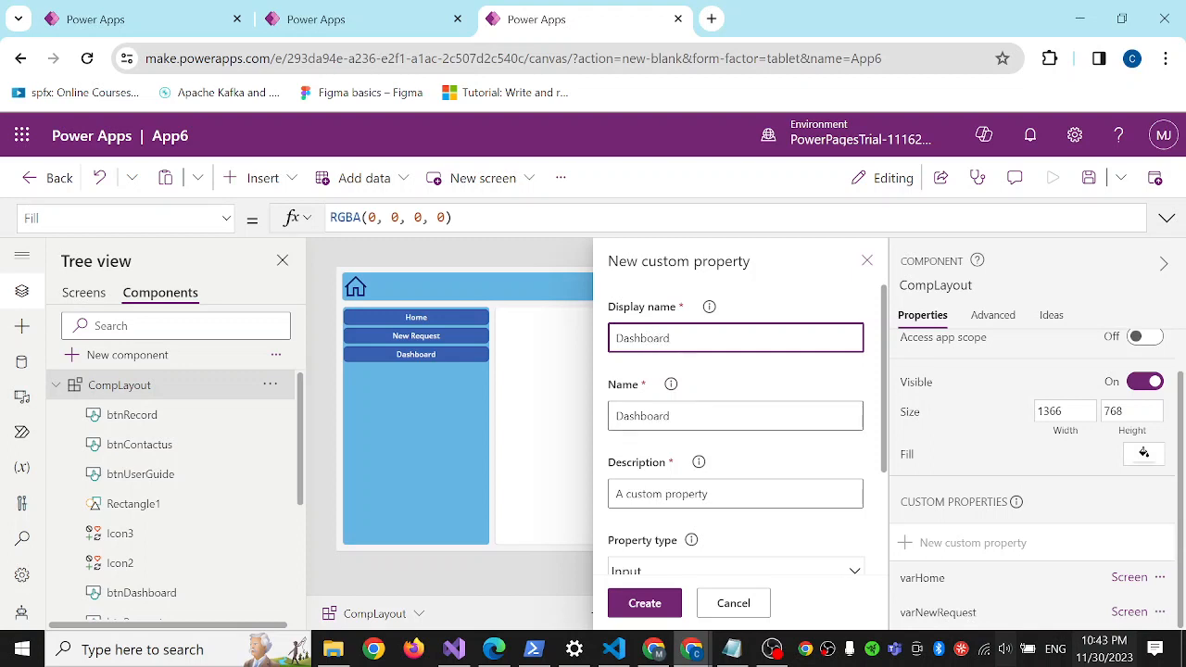
scroll(734, 417, down, 2)
click(718, 419)
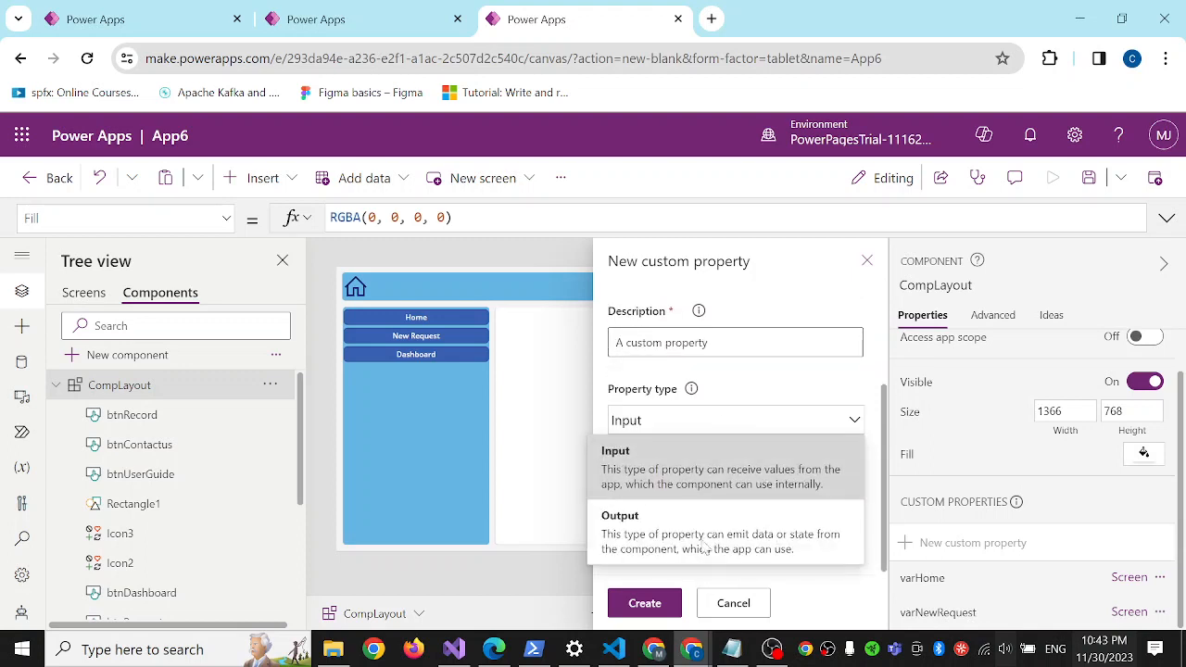
click(753, 410)
click(700, 501)
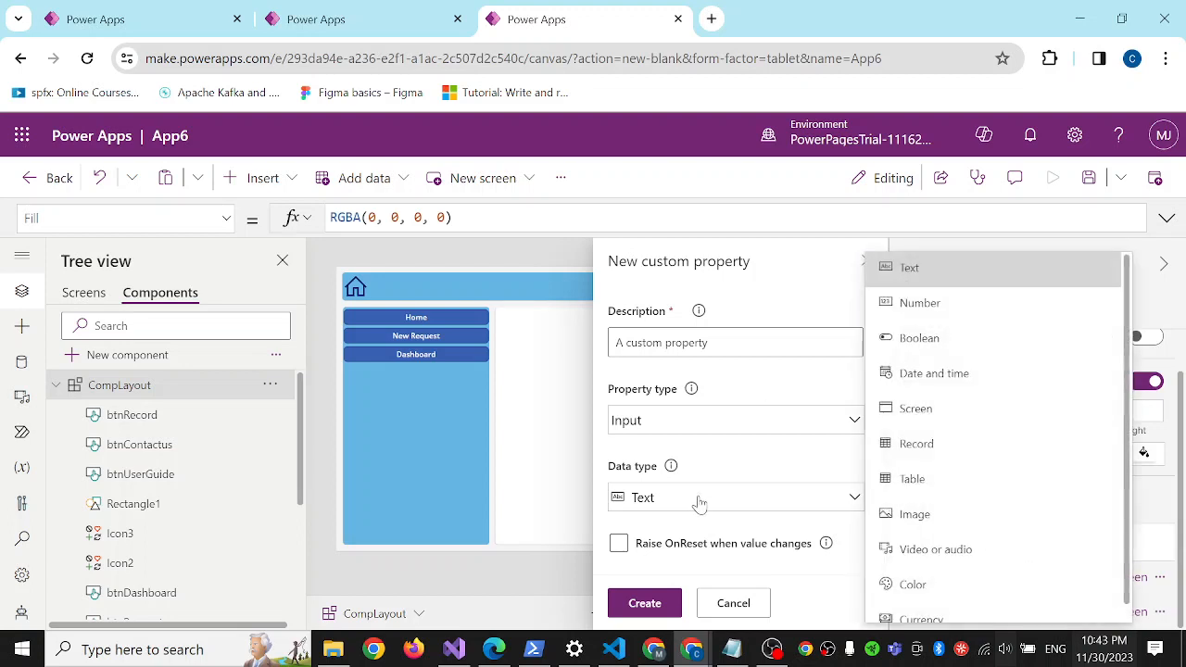
click(938, 409)
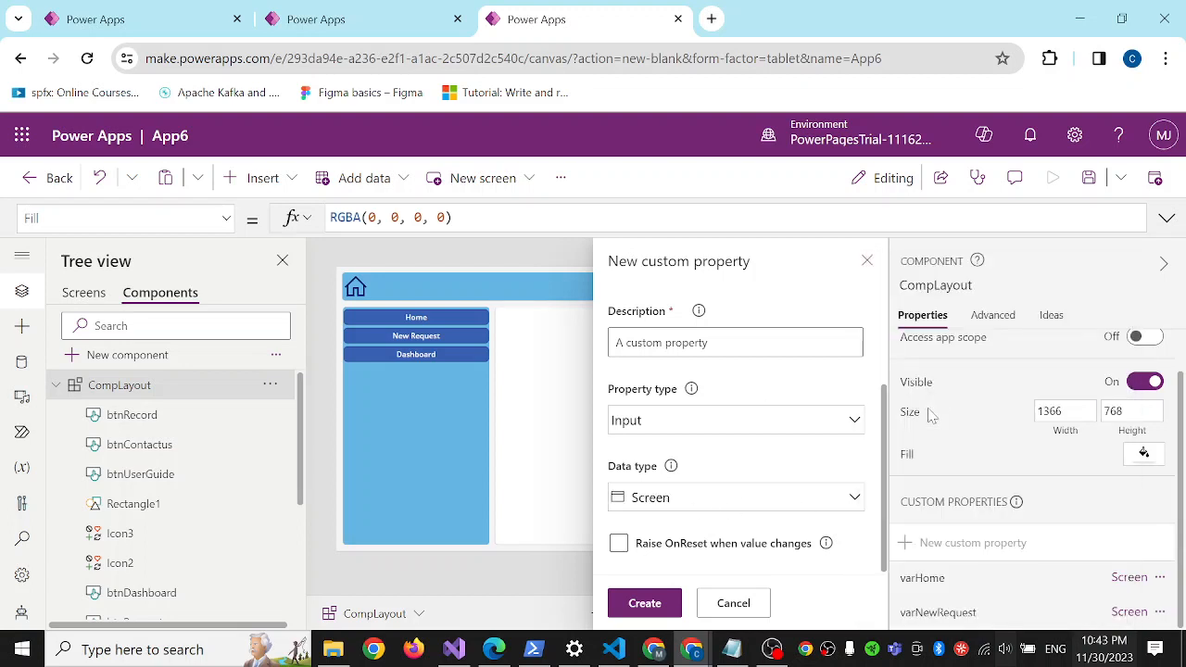
click(644, 603)
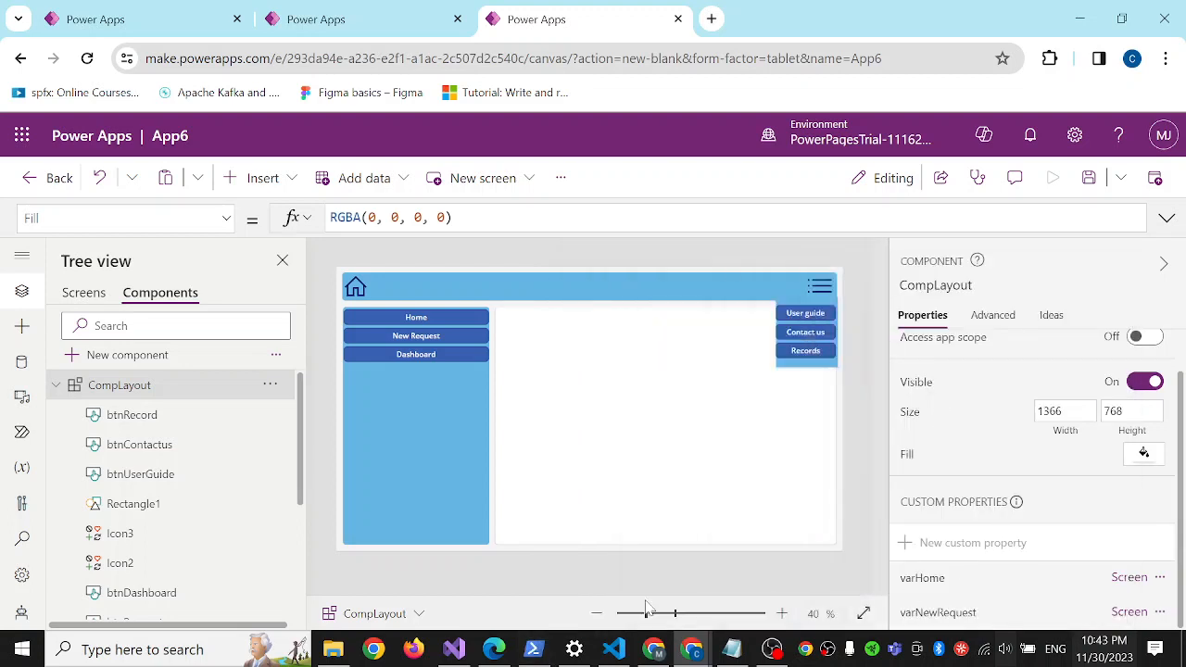
scroll(979, 569, down, 1)
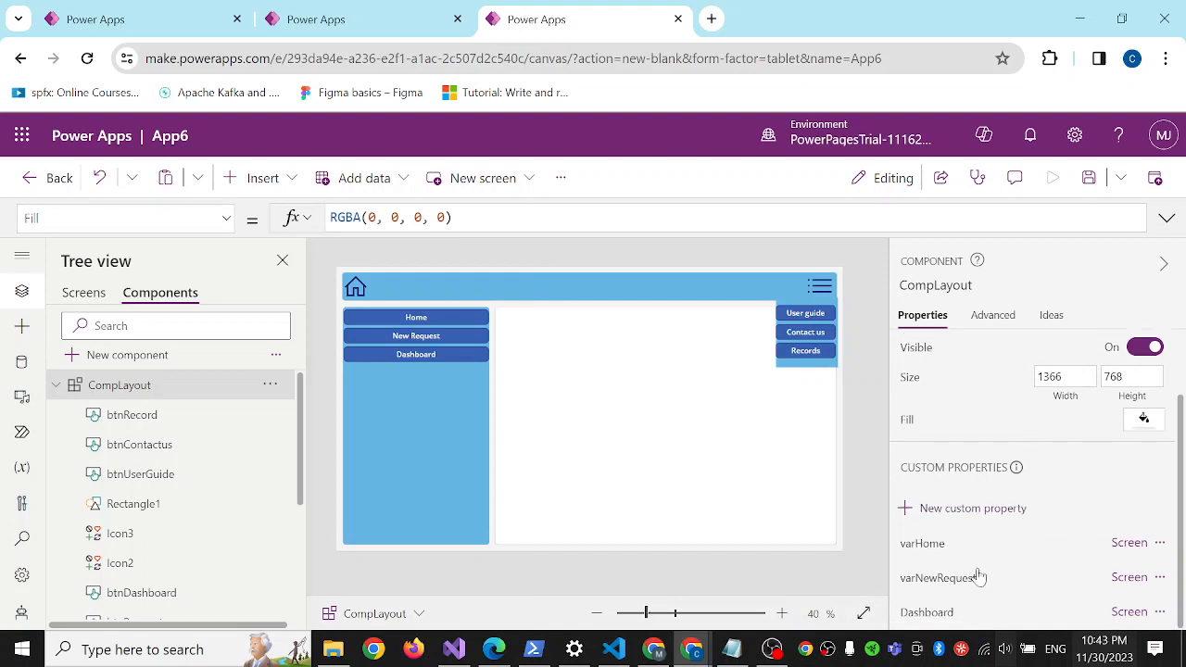
scroll(974, 559, up, 2)
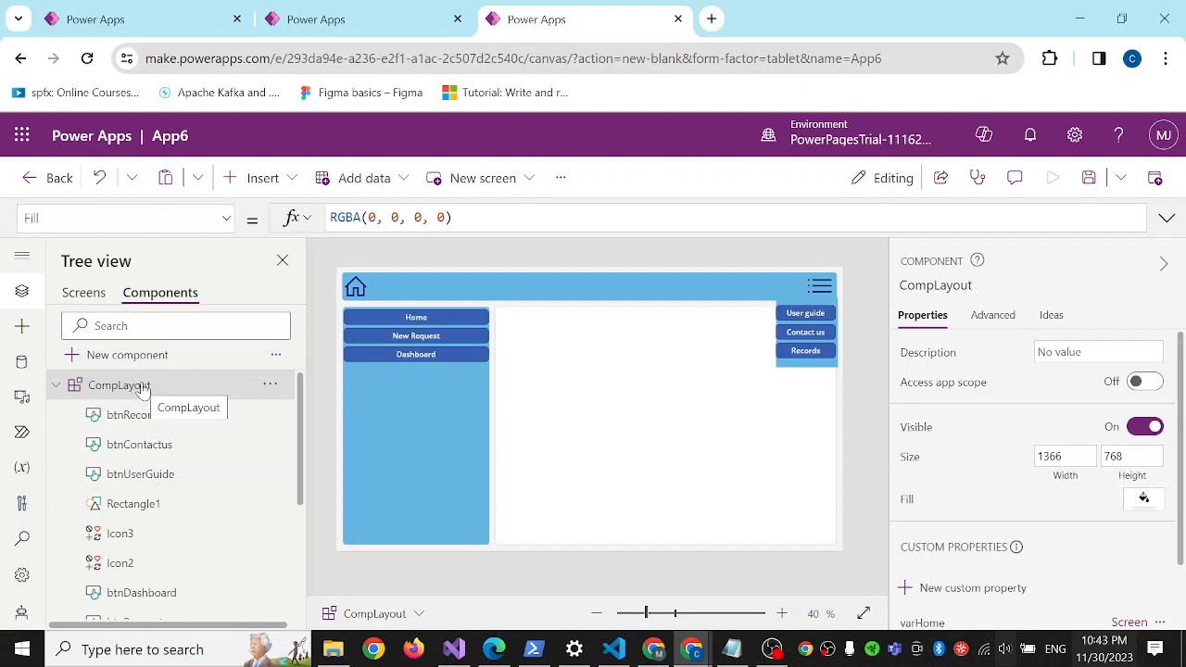
Set the Home button's OnSelect formula to Navigate(CompLayout.varHome);
click(408, 315)
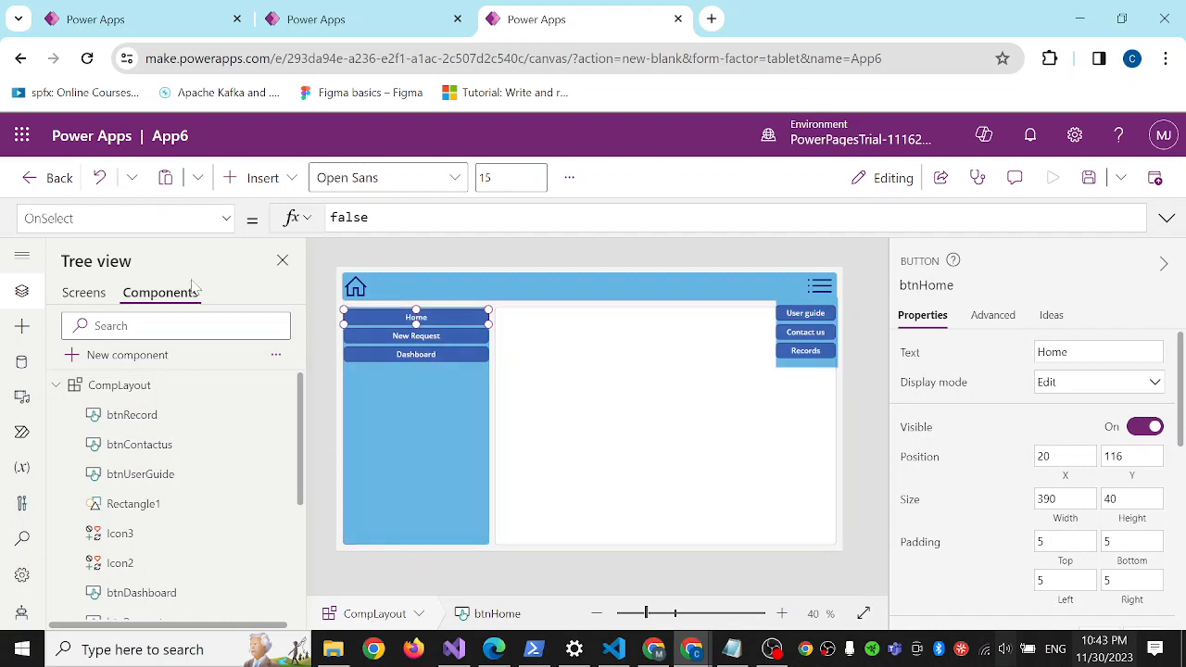
double_click(350, 218)
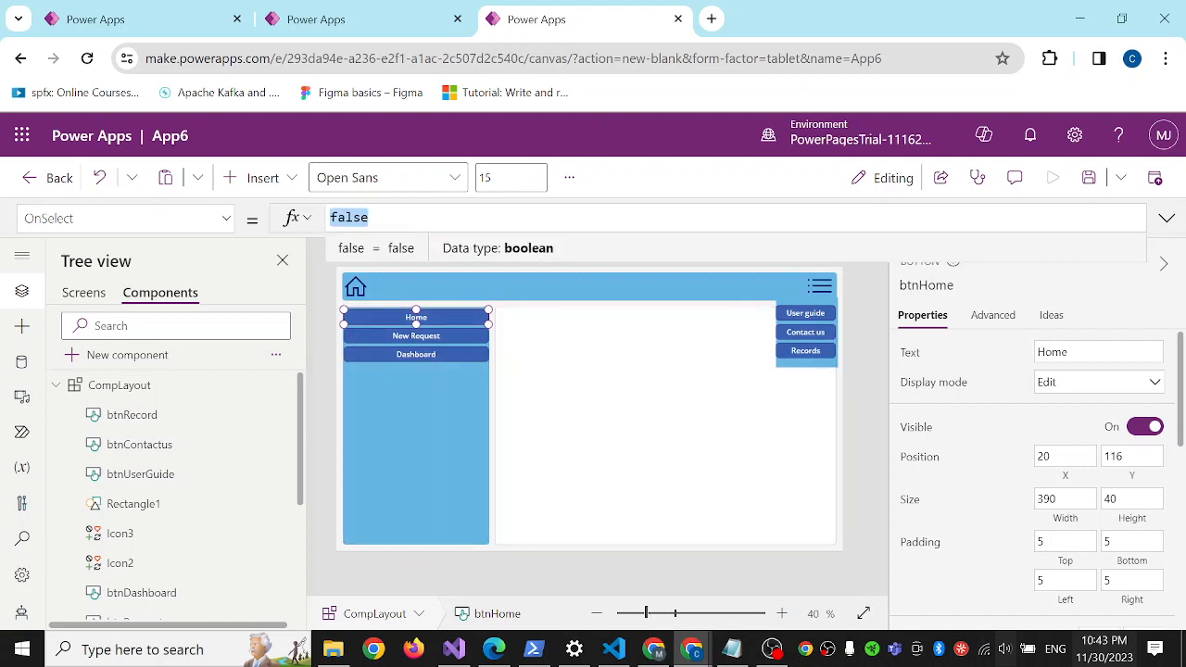
key(BackSpace)
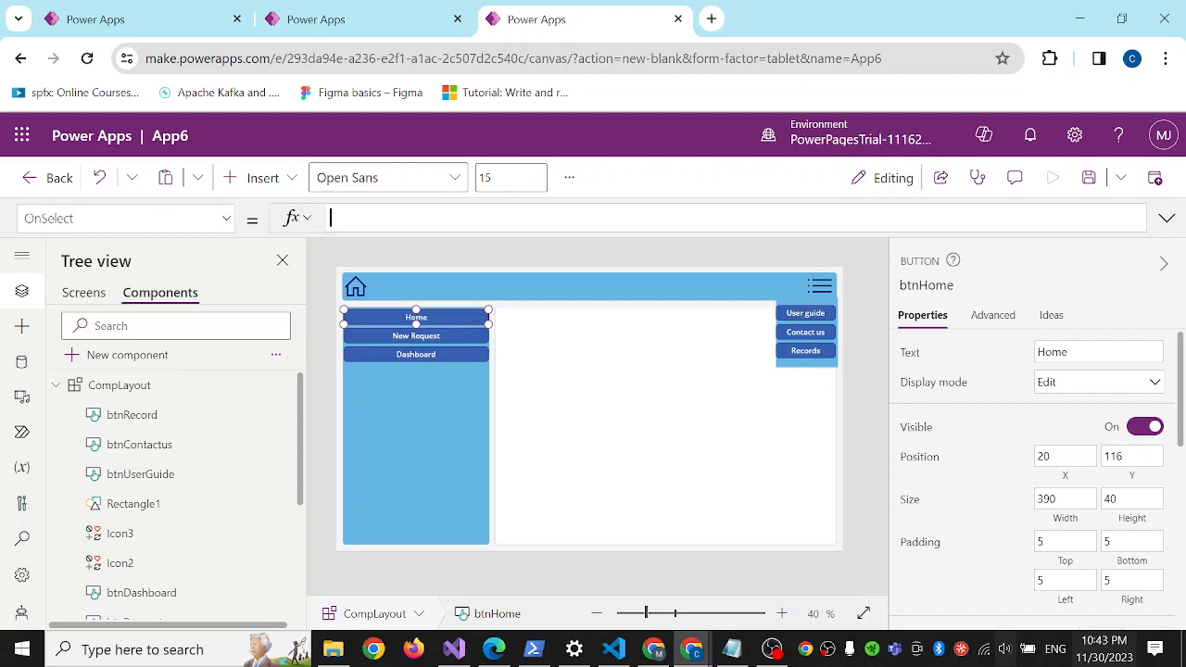
text(Nav)
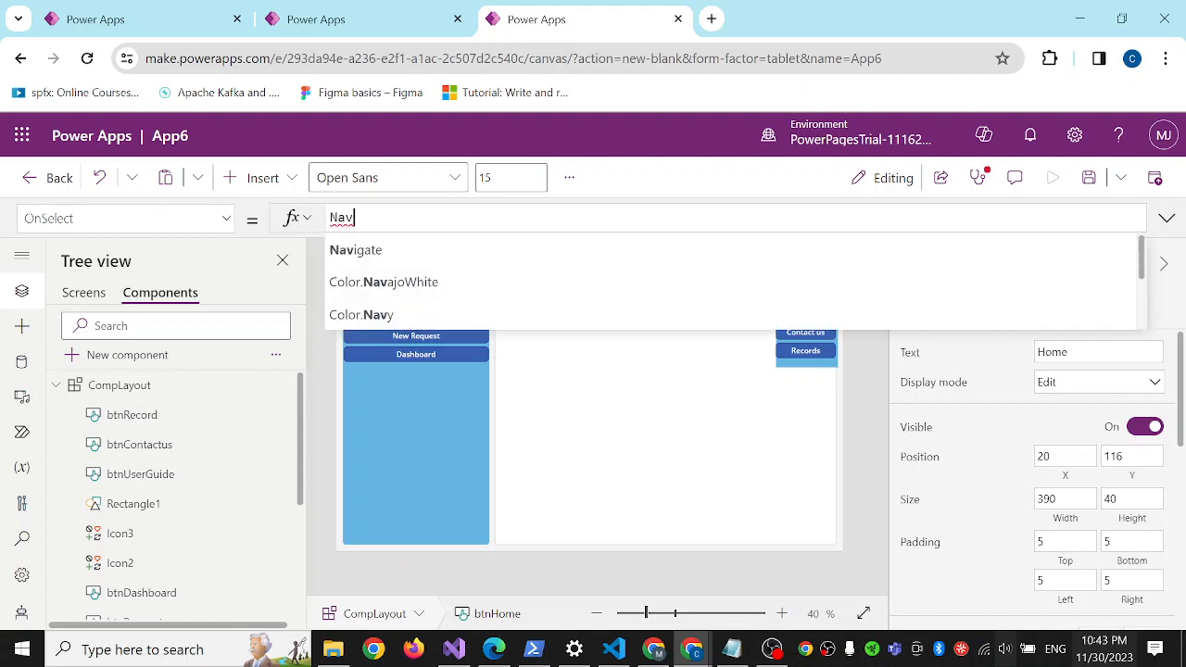
key(Tab)
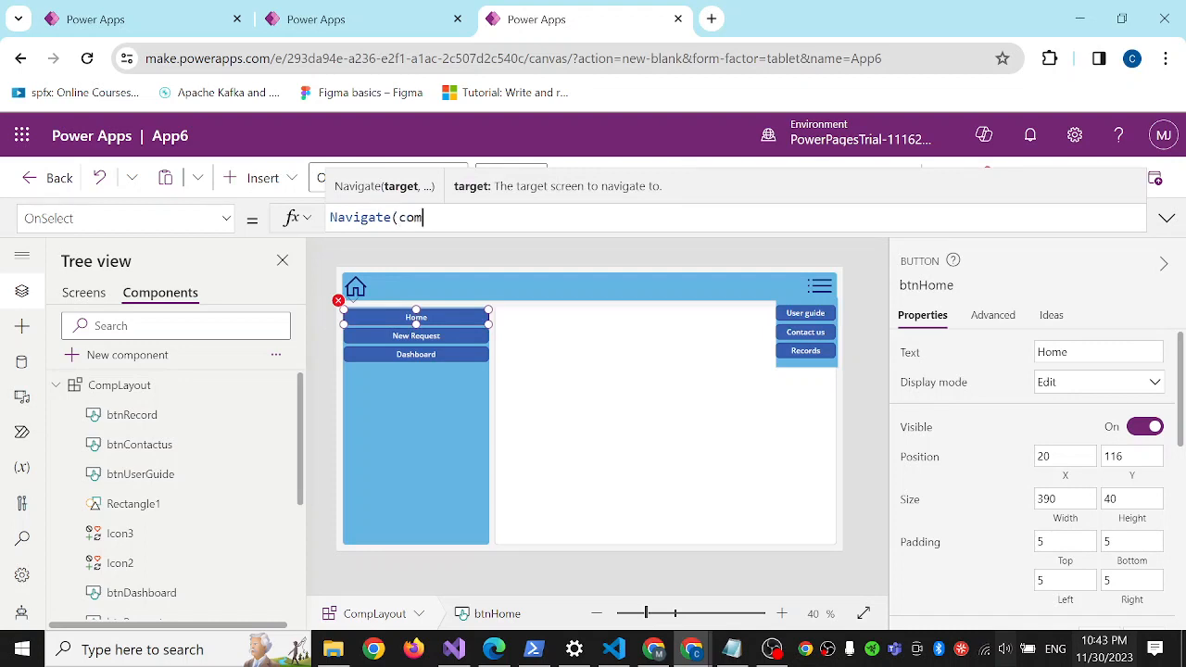
key(Tab)
text(.ho)
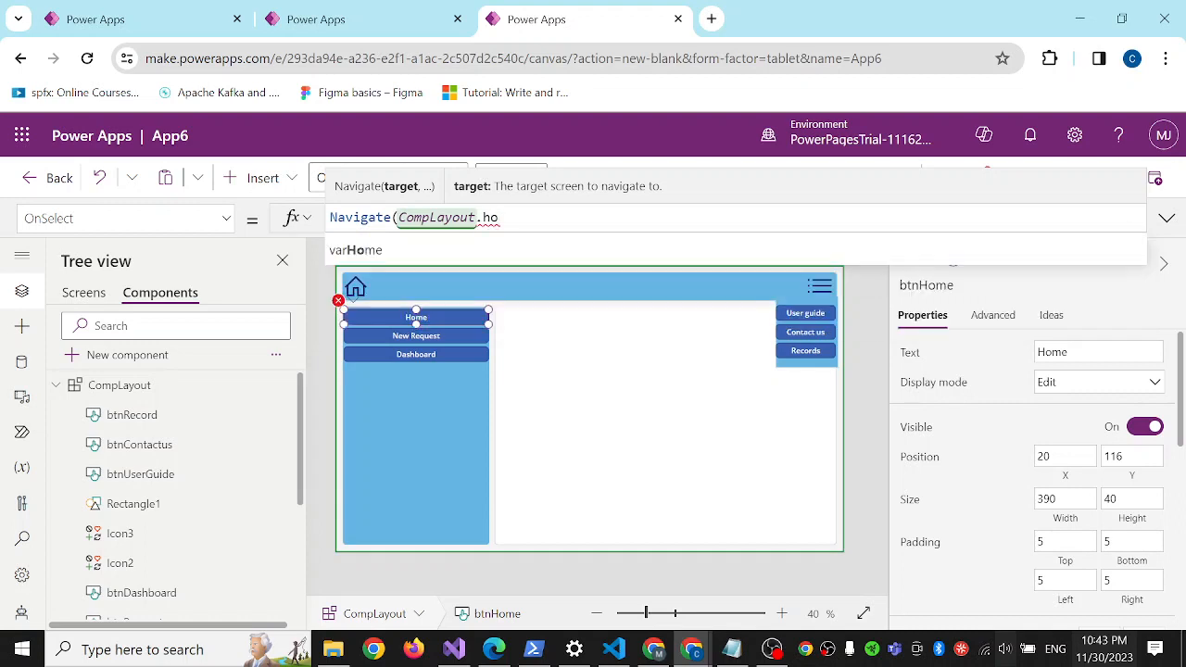
key(Tab)
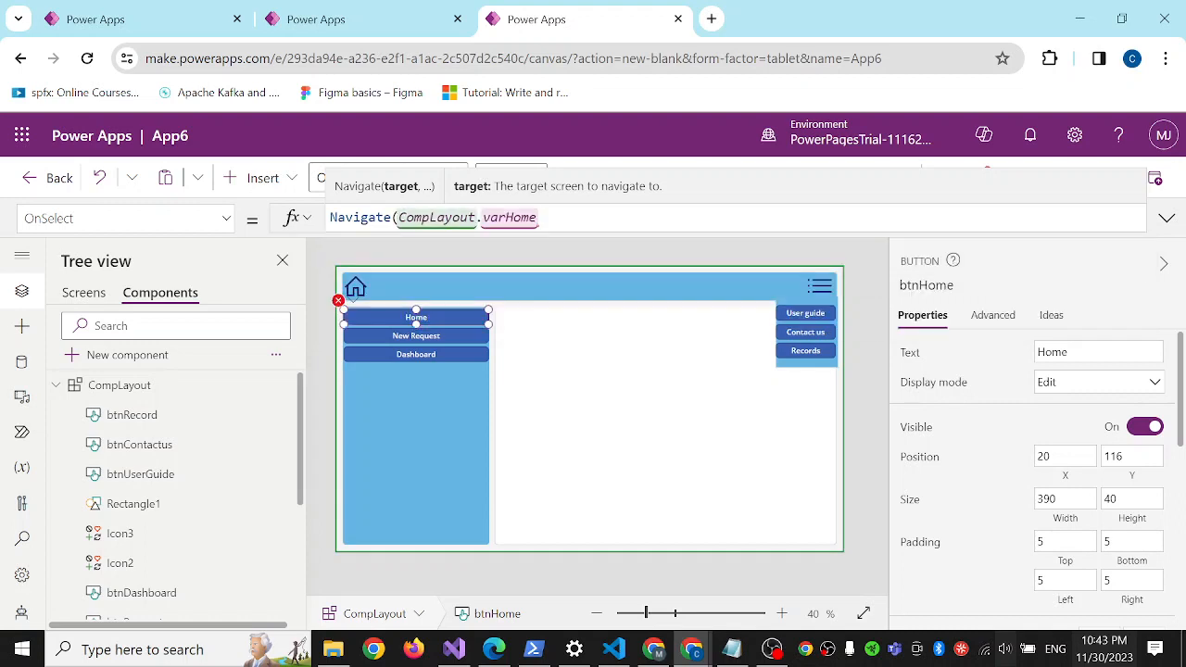
text();)
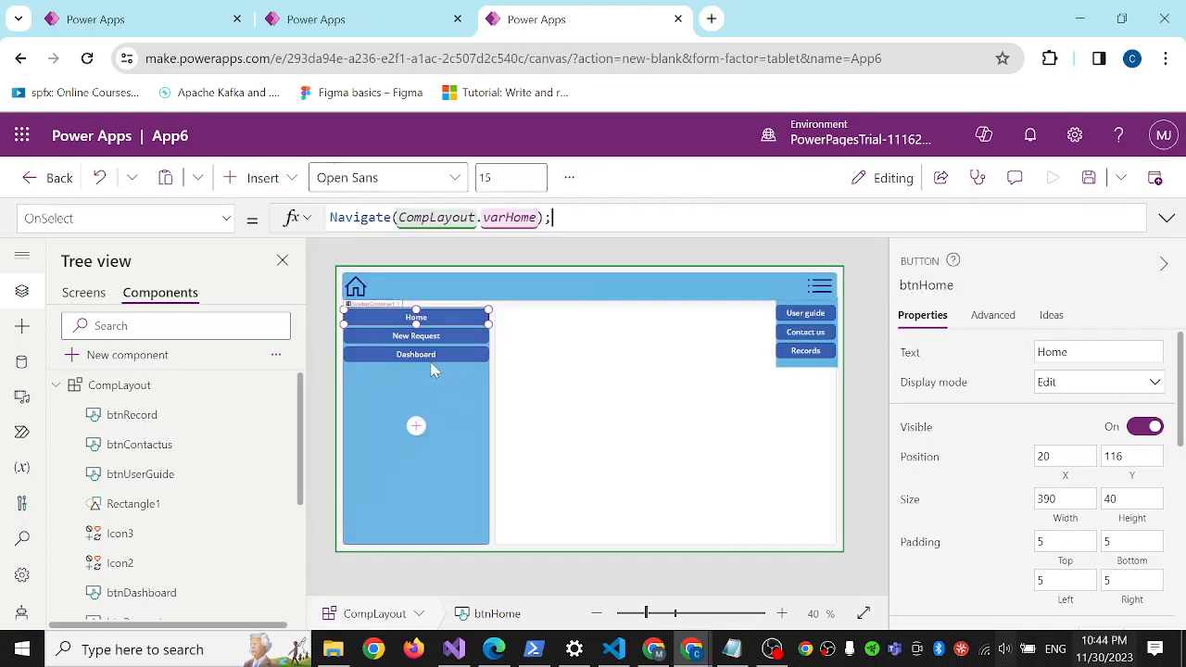
Set the New Request button's OnSelect formula to Navigate(CompLayout.varNewRequest);
click(425, 337)
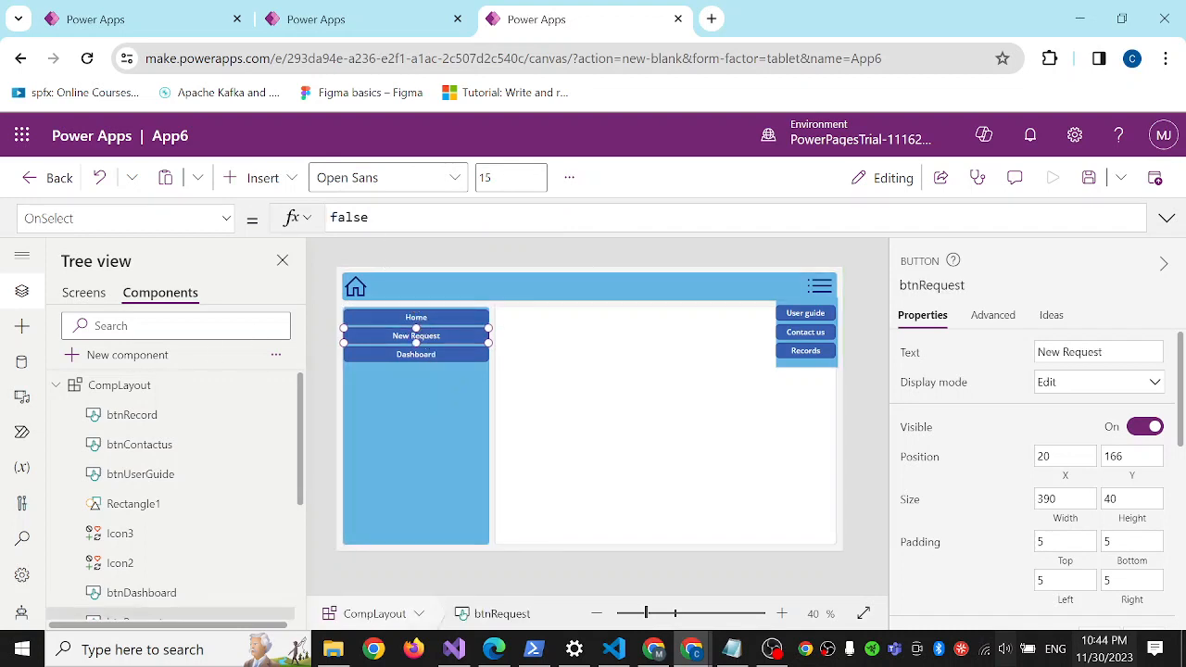
double_click(361, 217)
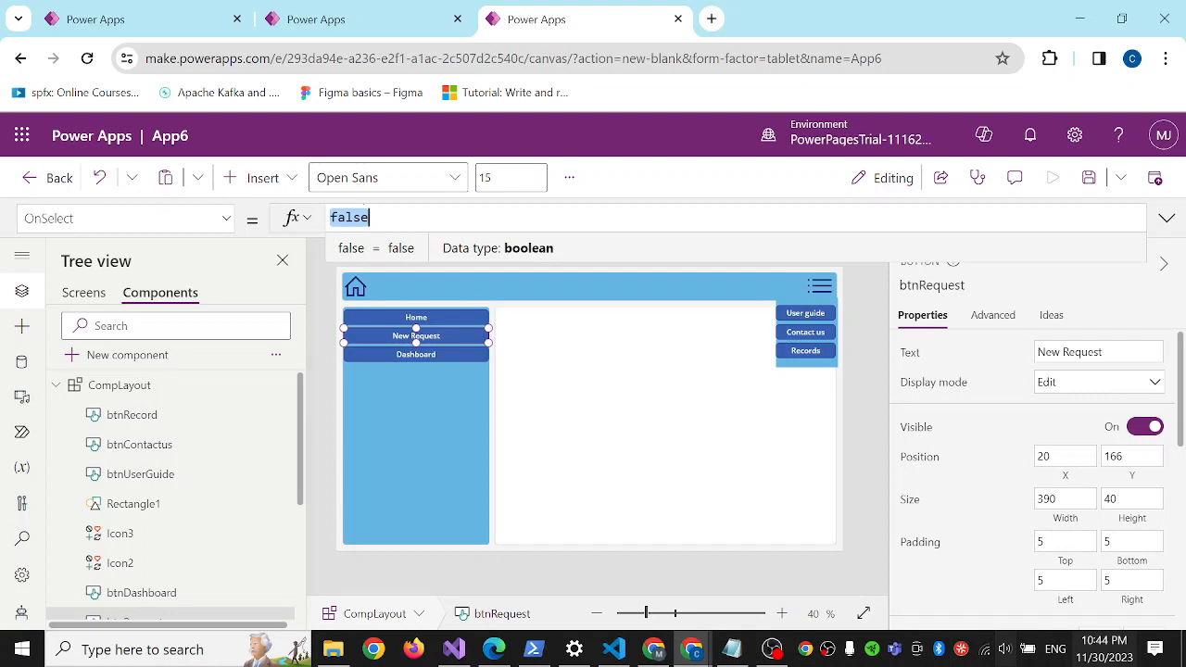
key(BackSpace)
text(Nav)
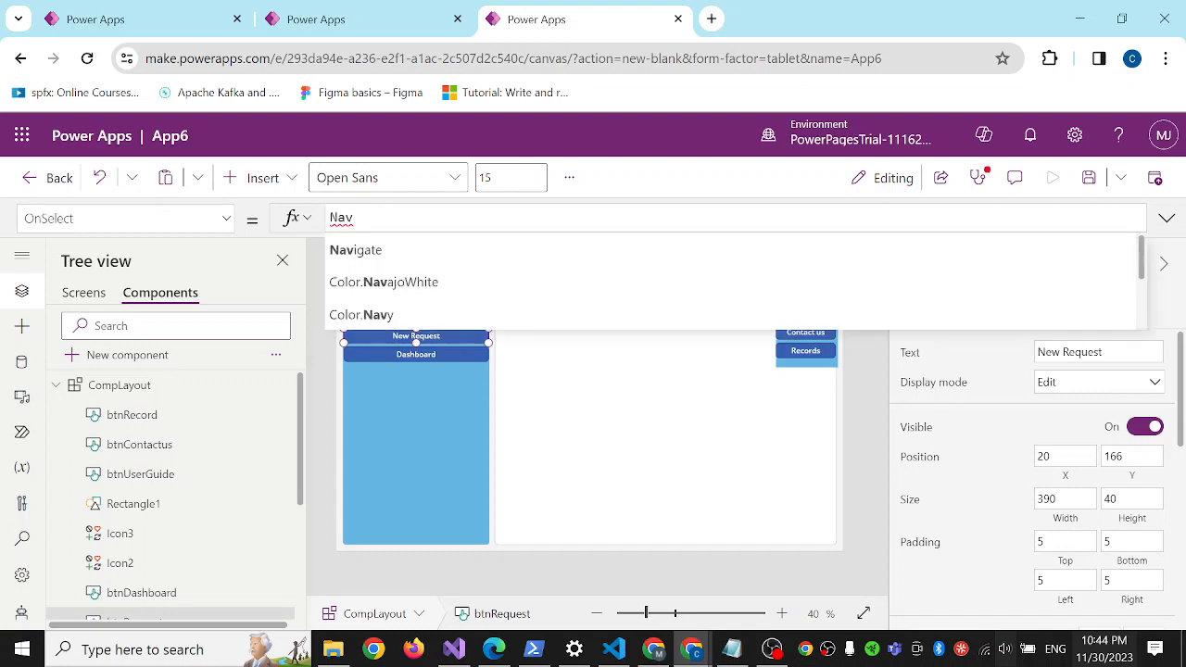
key(Tab)
text(c)
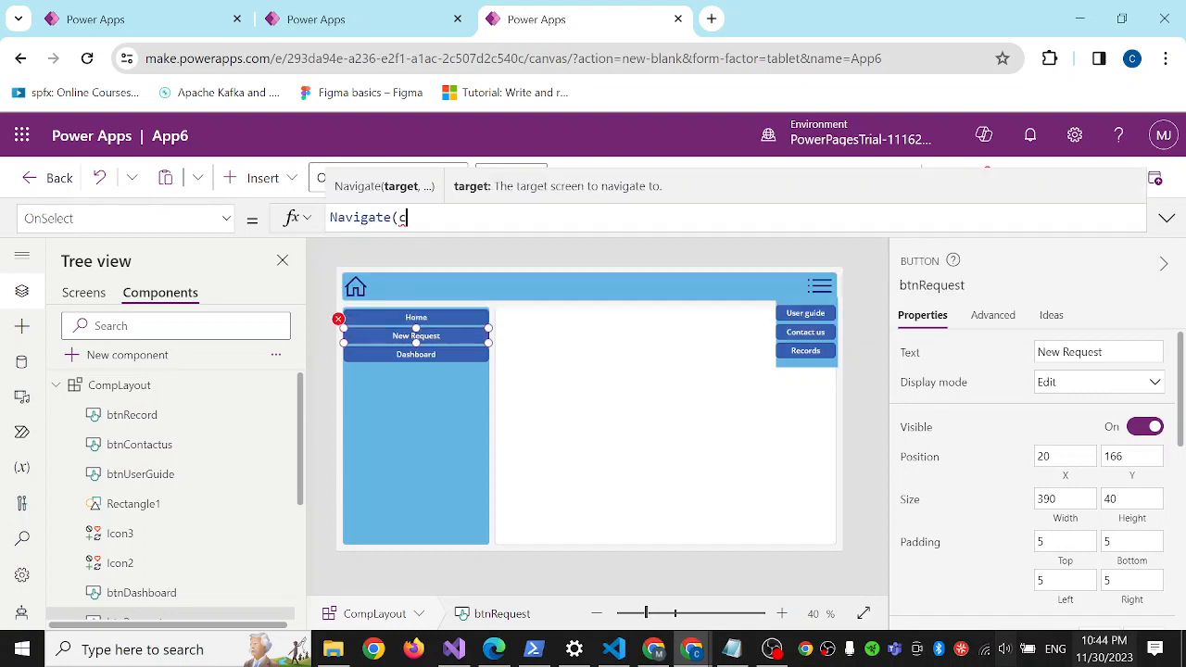
text(omp)
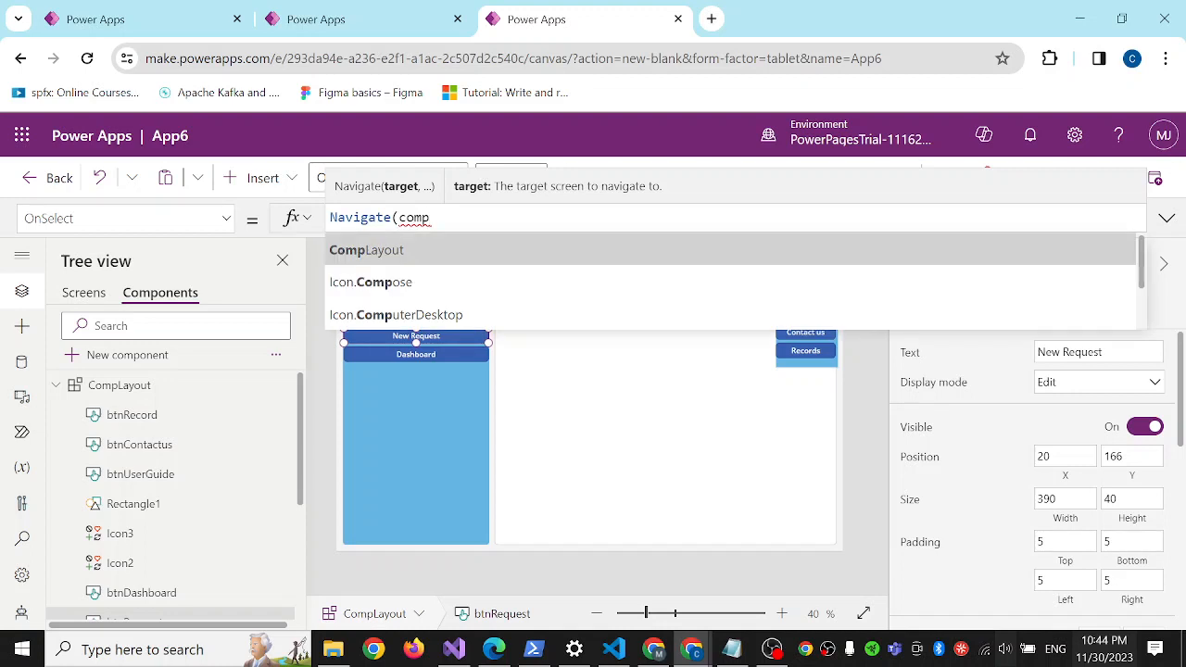
key(Tab)
text(.)
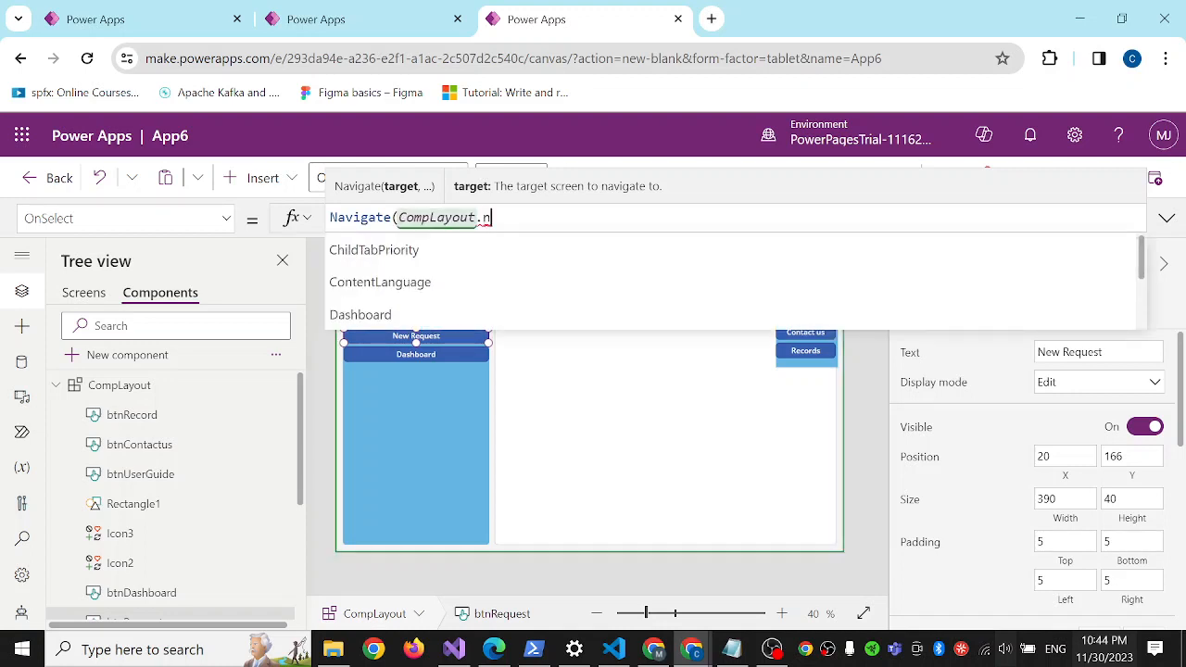
text(new)
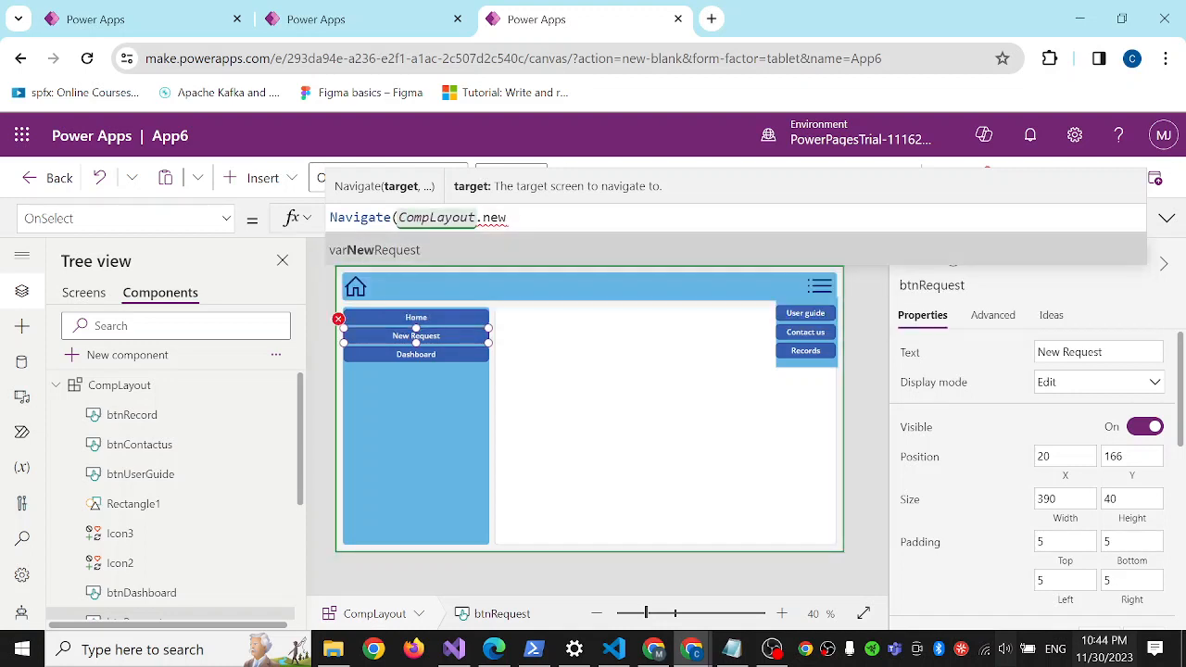
key(Tab)
text();)
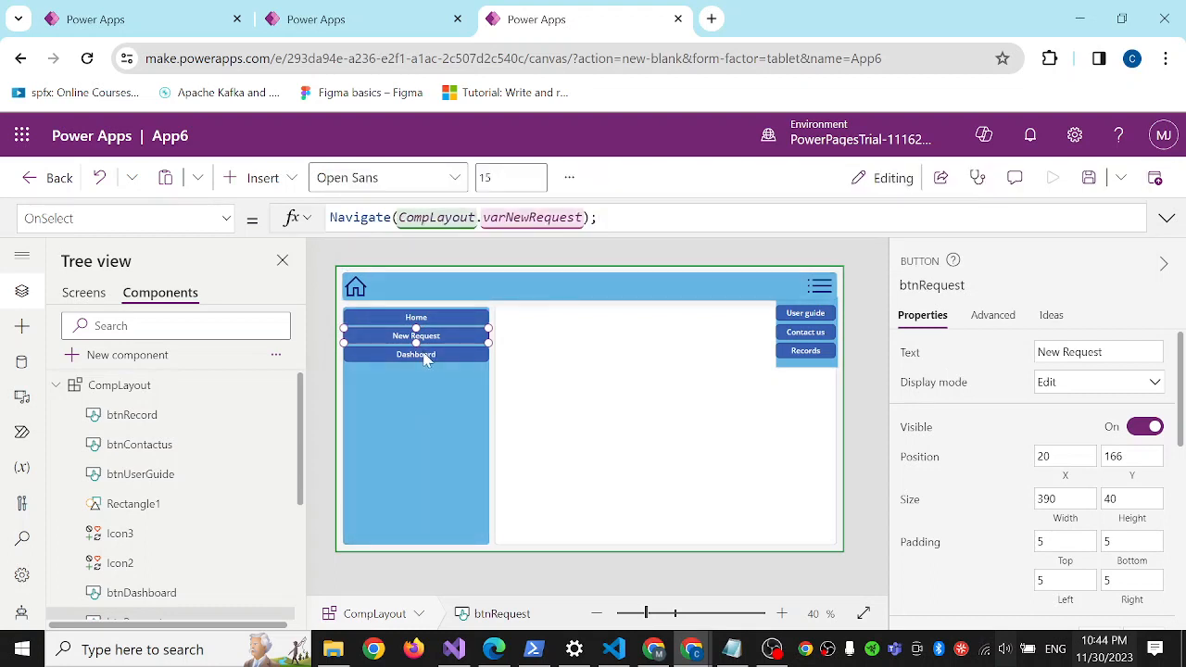
Set the Dashboard button's OnSelect formula to Navigate(CompLayout.Dashboard);
click(425, 357)
key(ctrl+a)
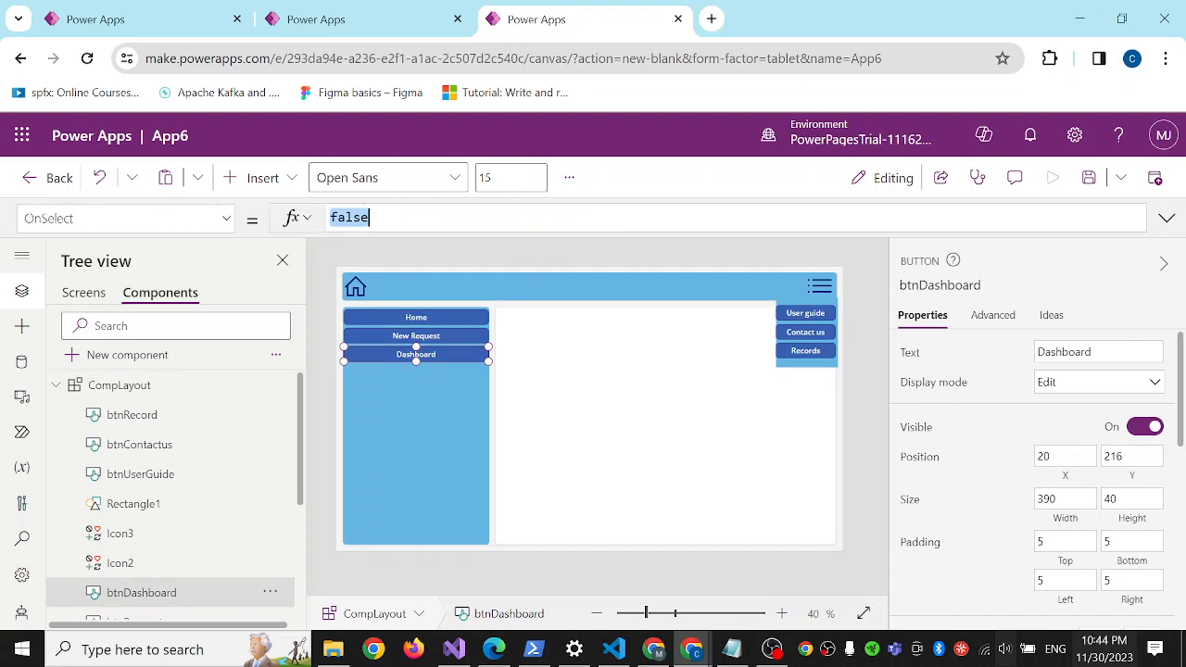
key(BackSpace)
text(Navigate()
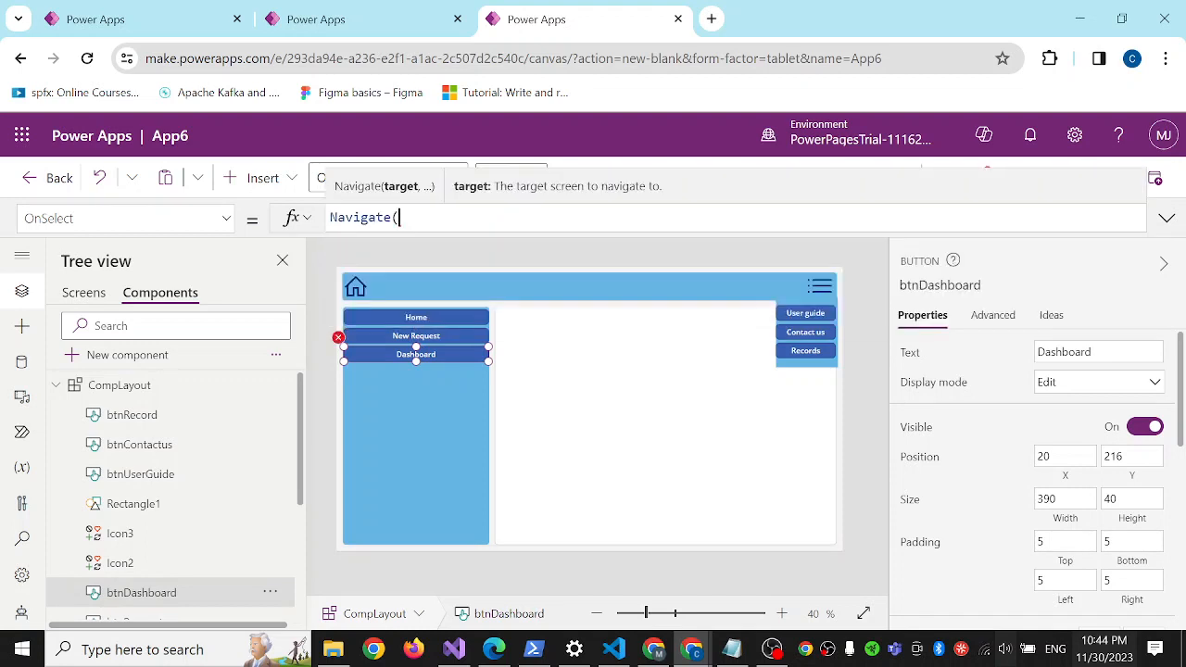
text(comp)
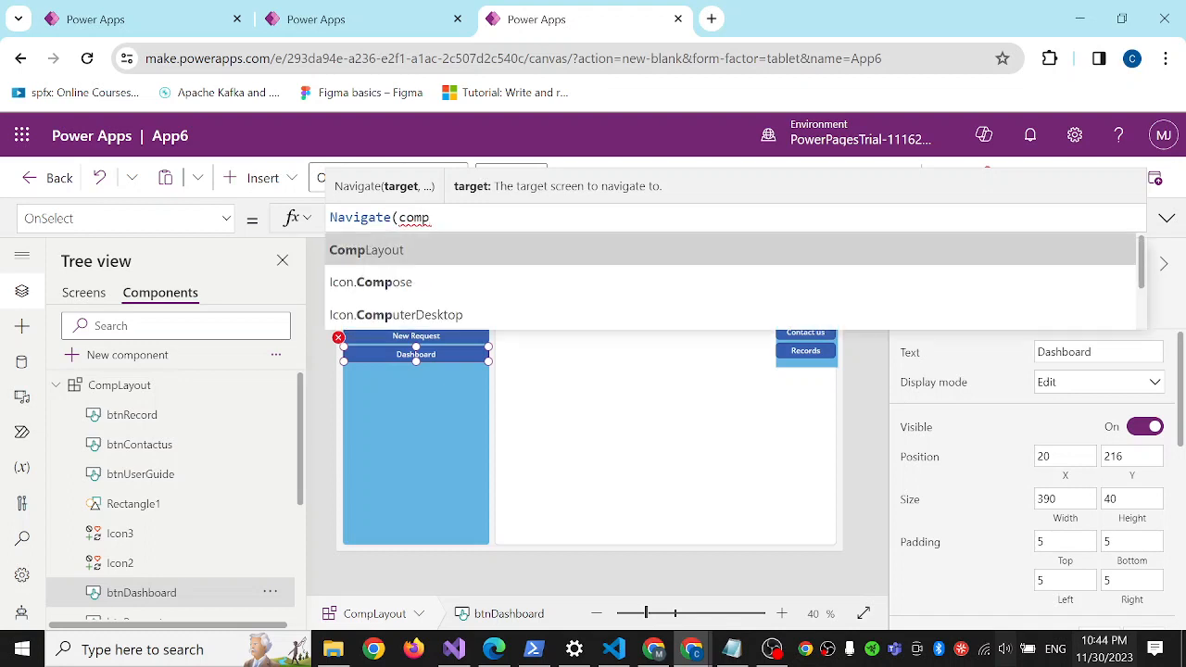
key(Tab)
text(.d)
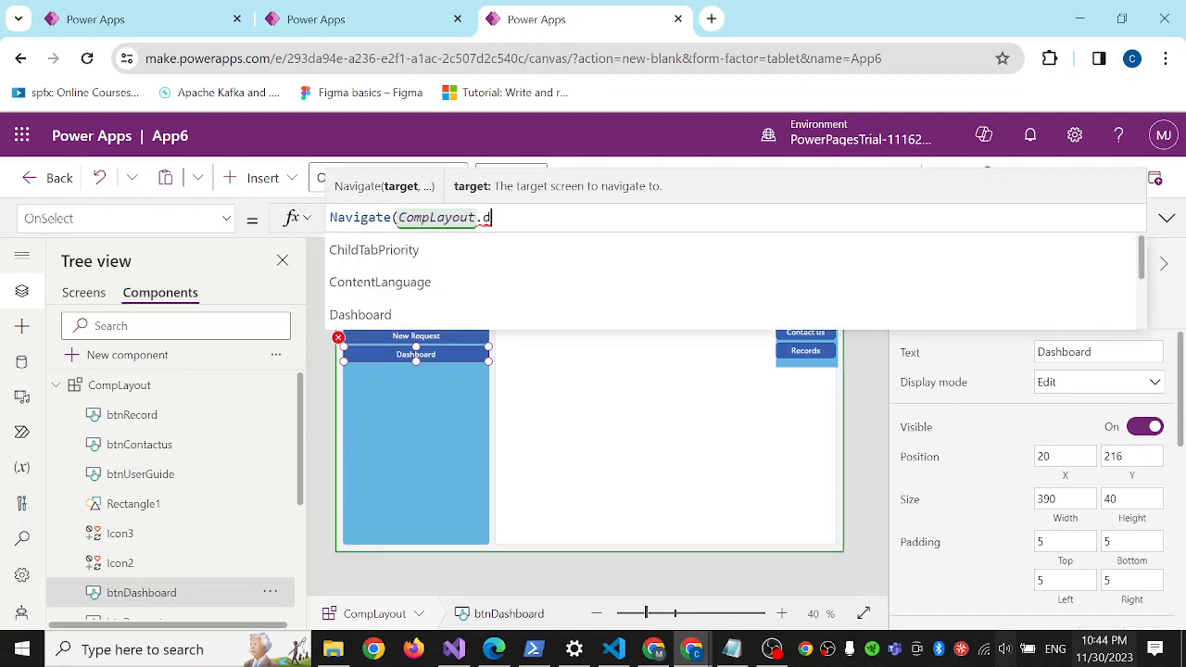
text(as)
key(Tab)
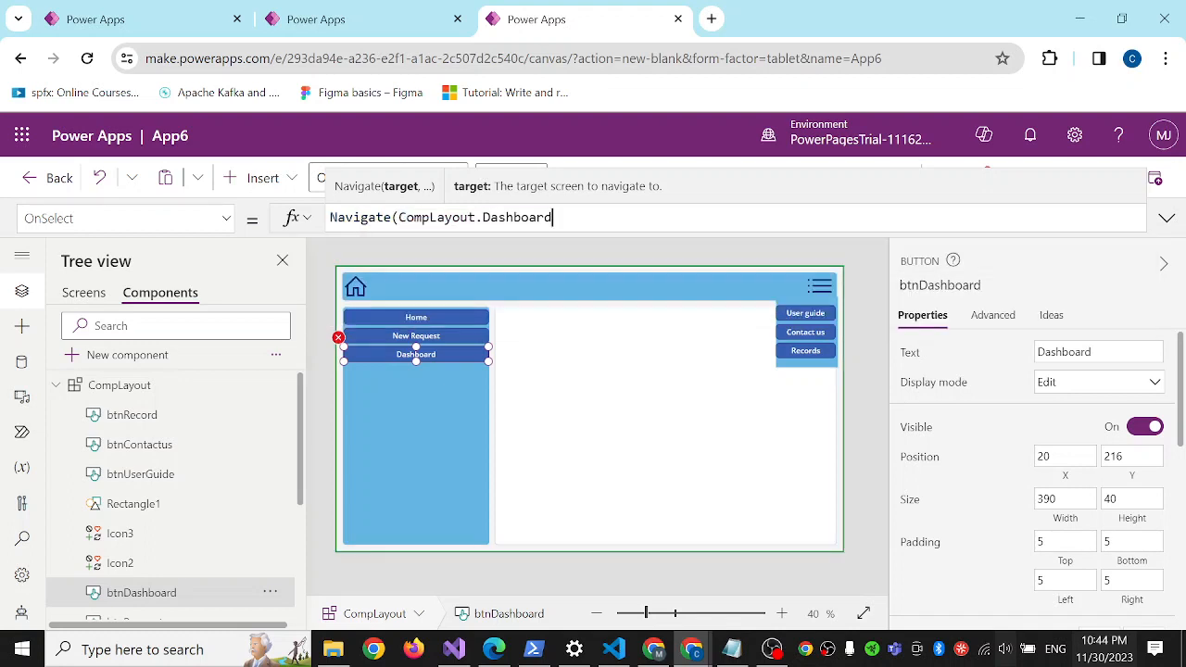
text();)
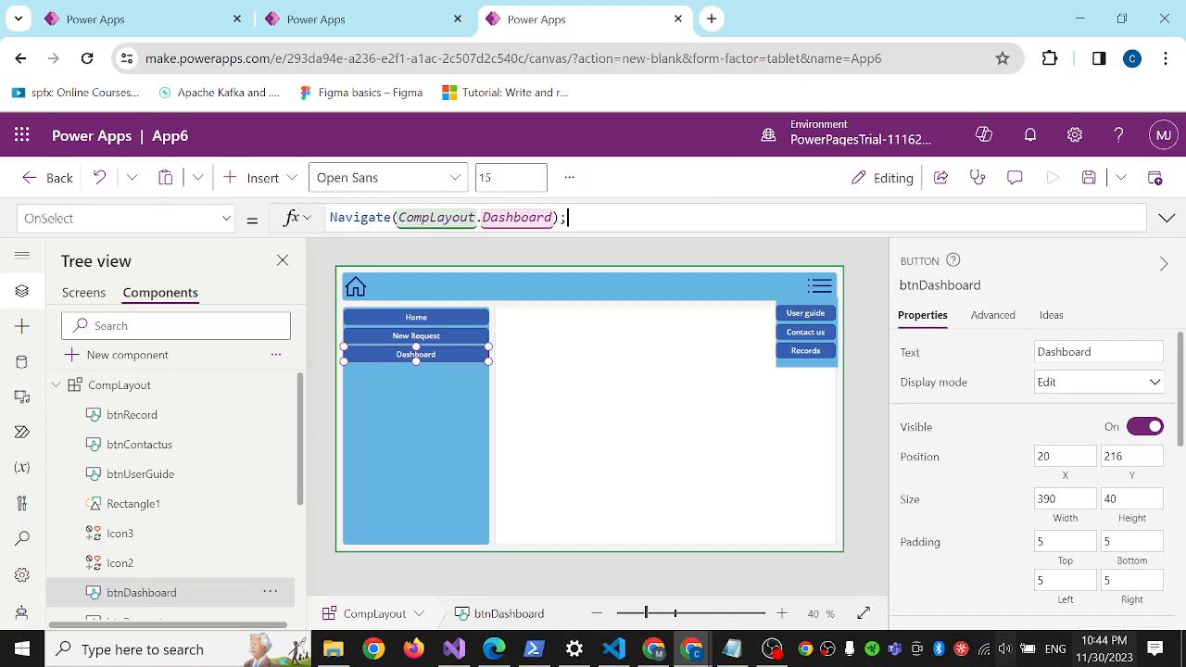
Examine the Dashboard custom property of CompLayout, including its default formula and available options
click(143, 386)
scroll(987, 489, down, 2)
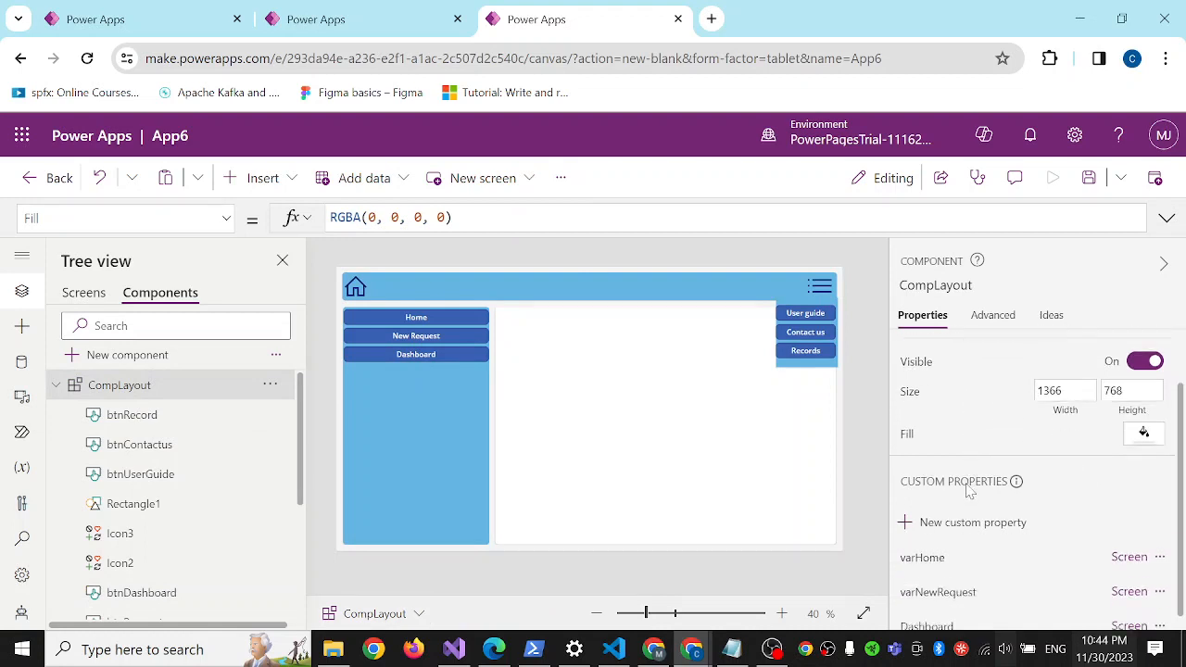
click(927, 613)
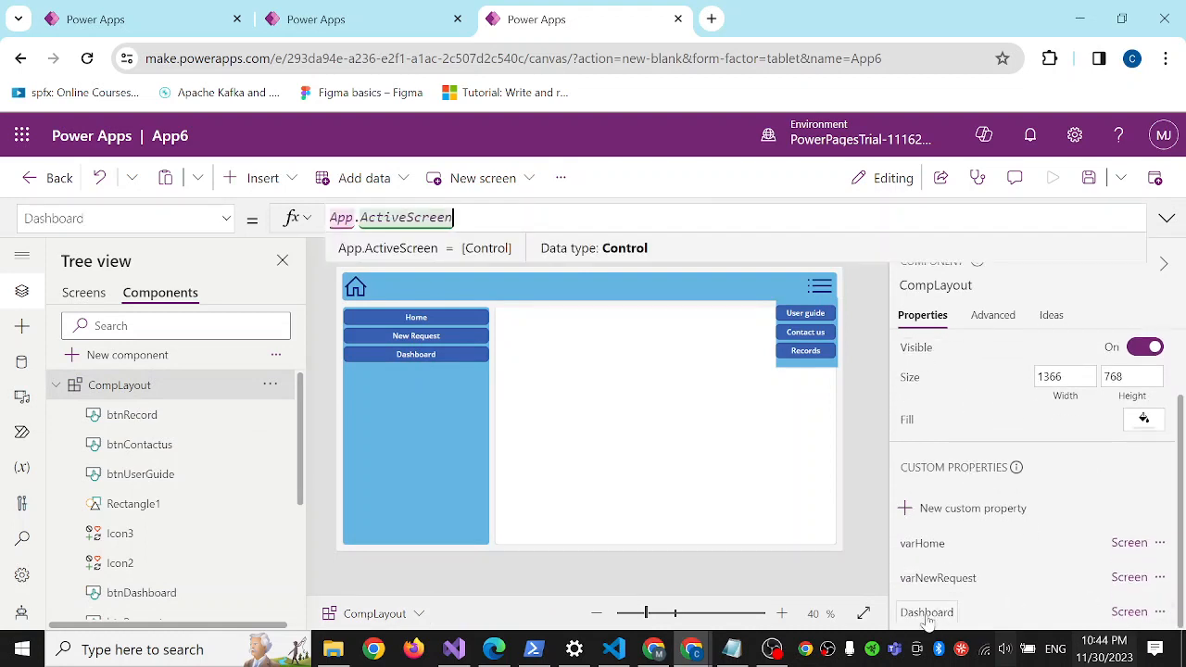
click(1159, 614)
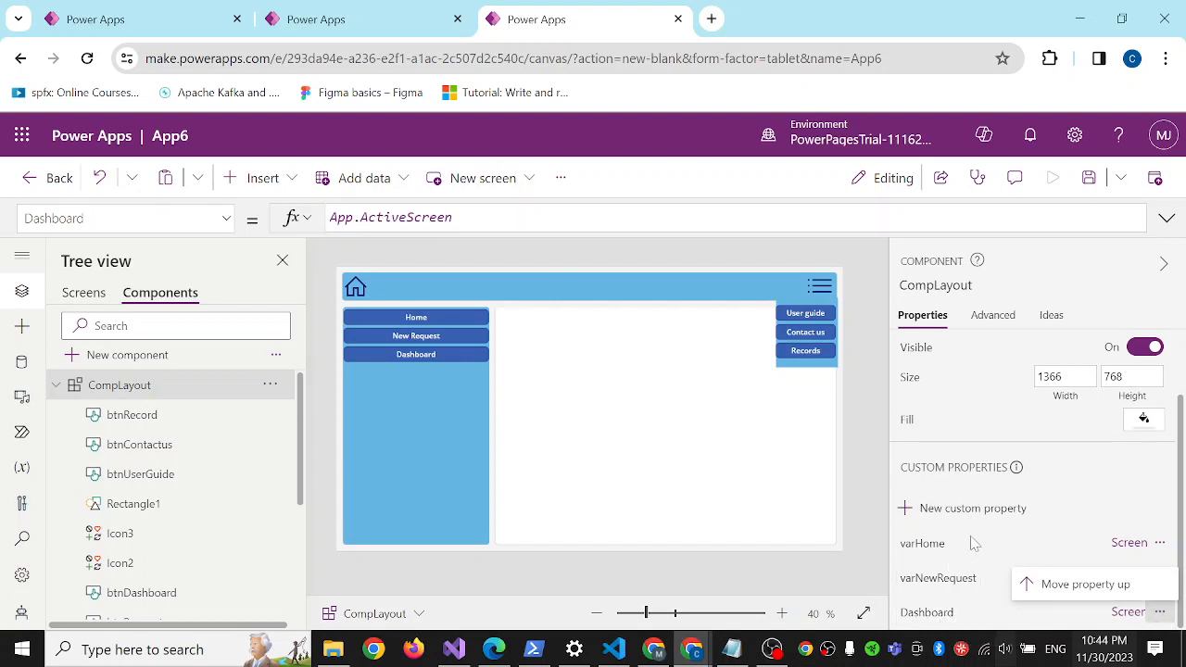
click(941, 616)
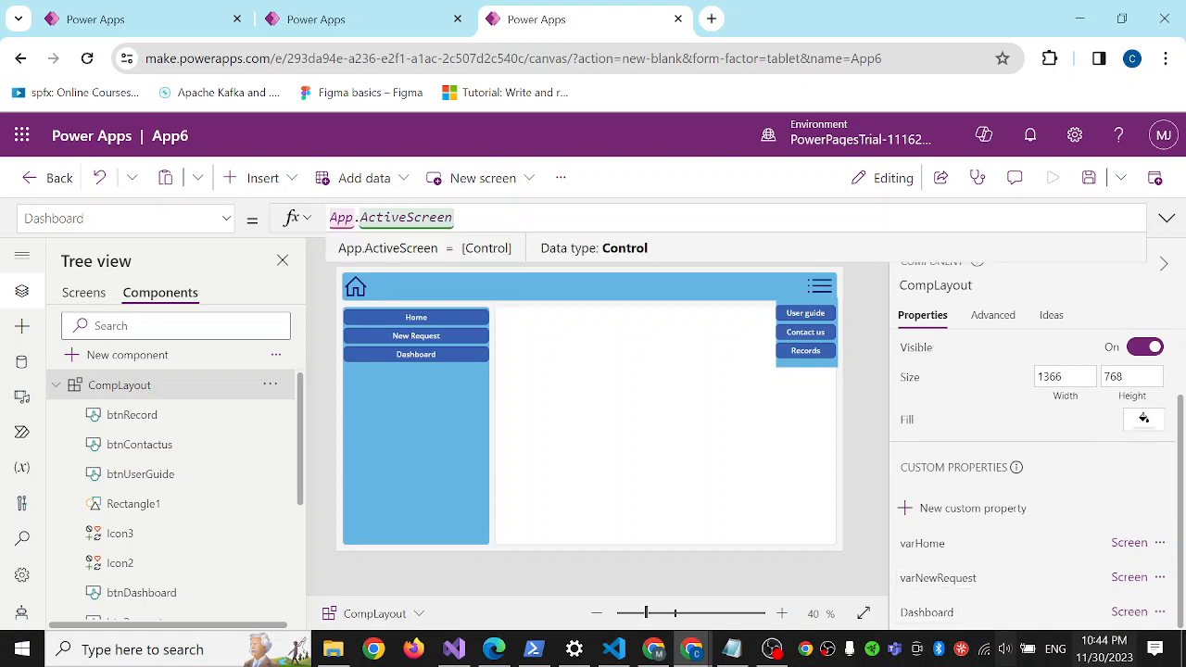
click(1160, 612)
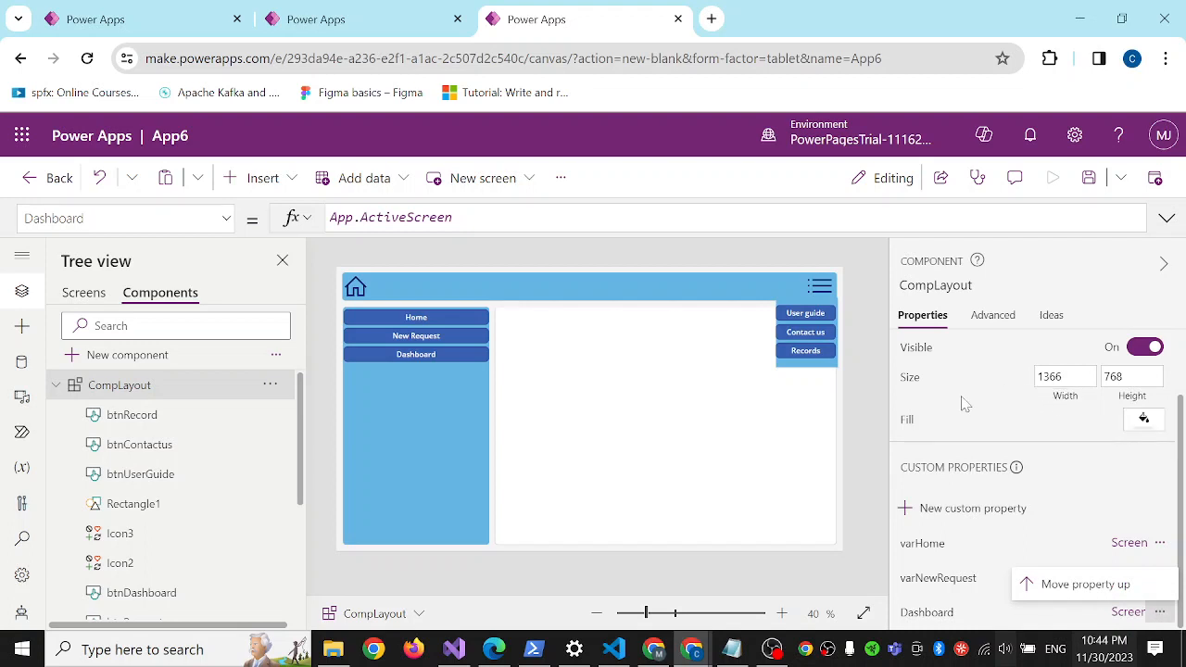
scroll(964, 403, up, 2)
scroll(964, 403, down, 2)
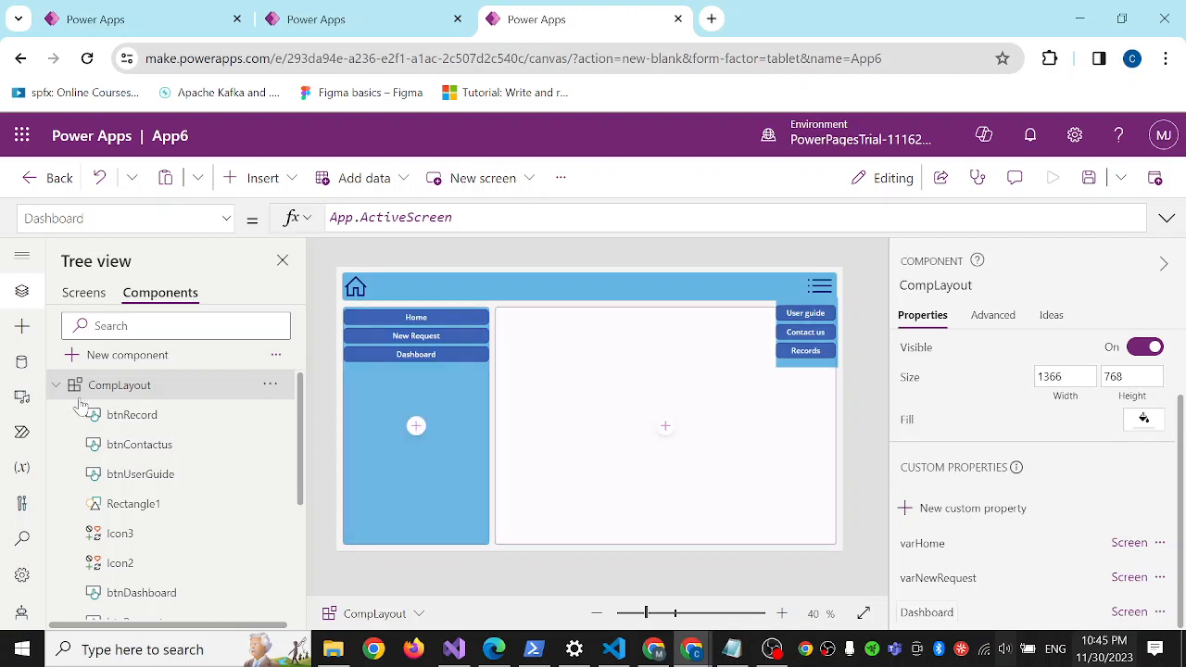
click(449, 395)
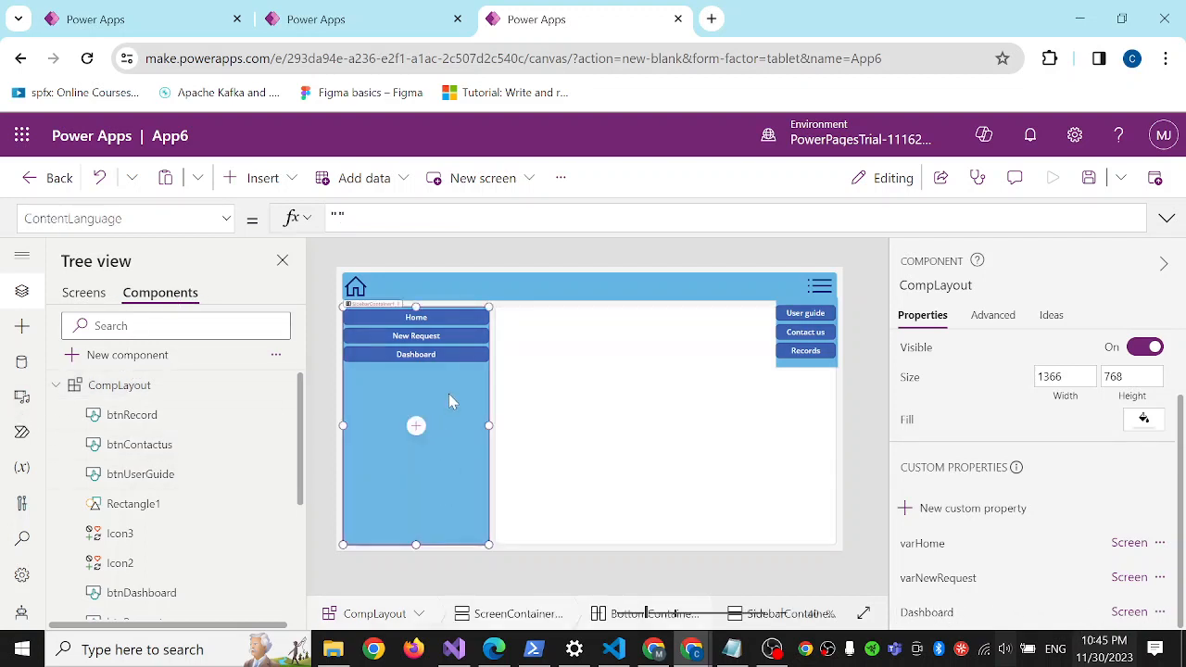
Set the Visible property of Rectangle1, the background behind the User guide, Contact us and Records buttons, to varMenu
click(819, 285)
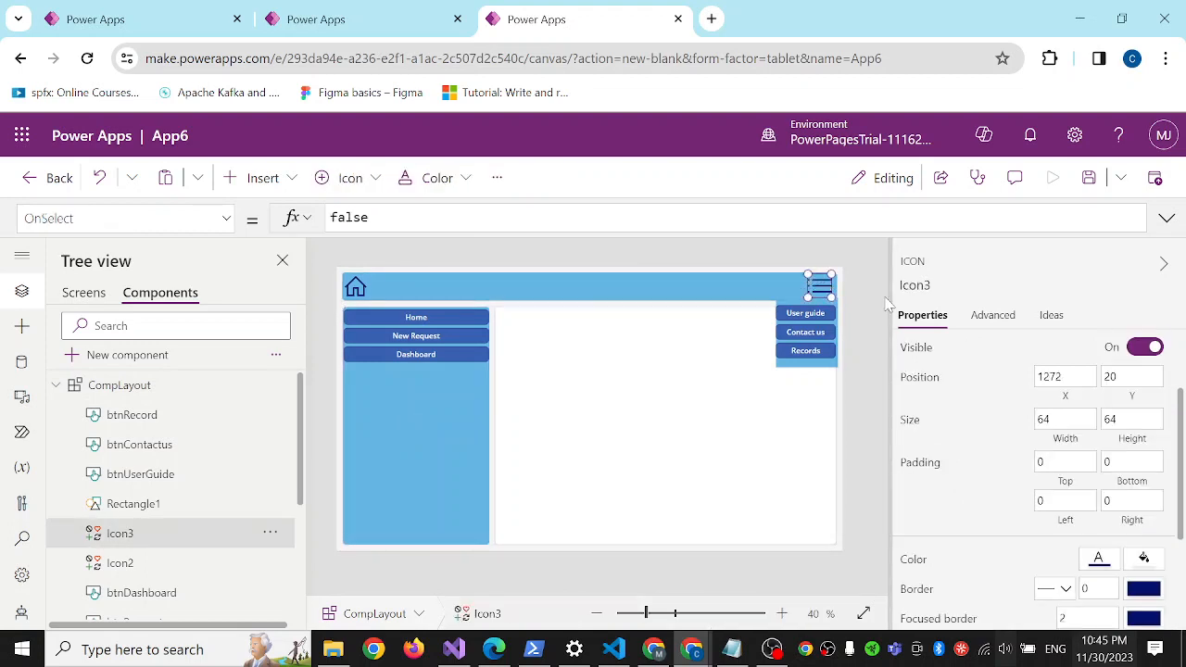
click(811, 364)
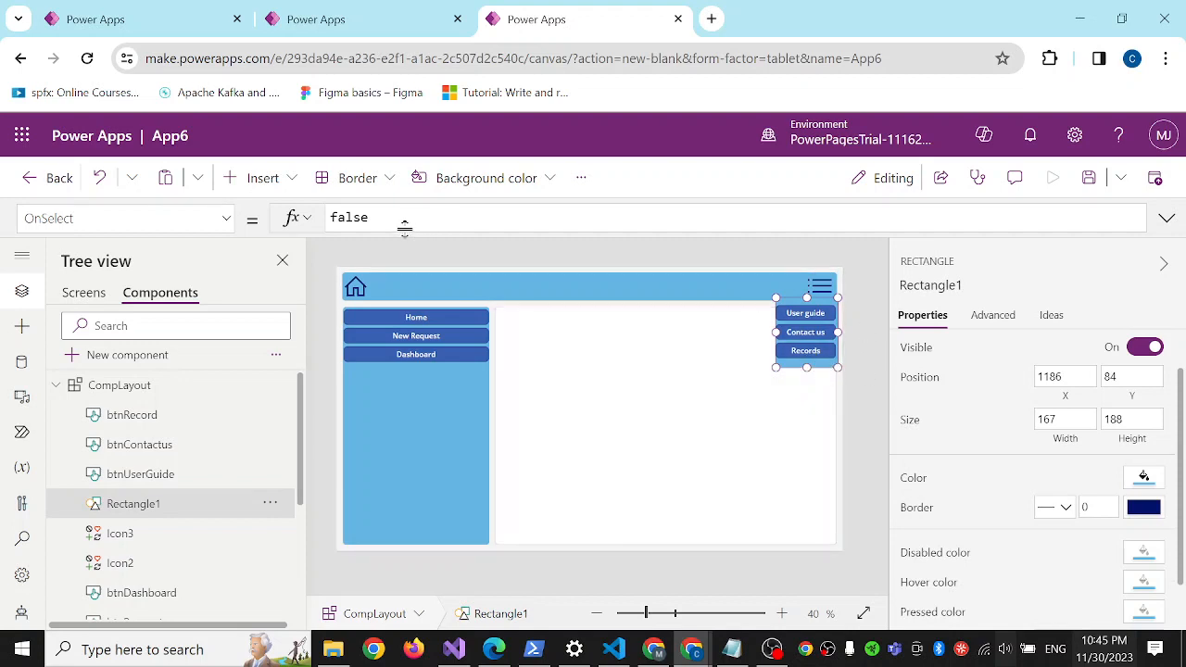
click(226, 219)
scroll(87, 426, down, 2)
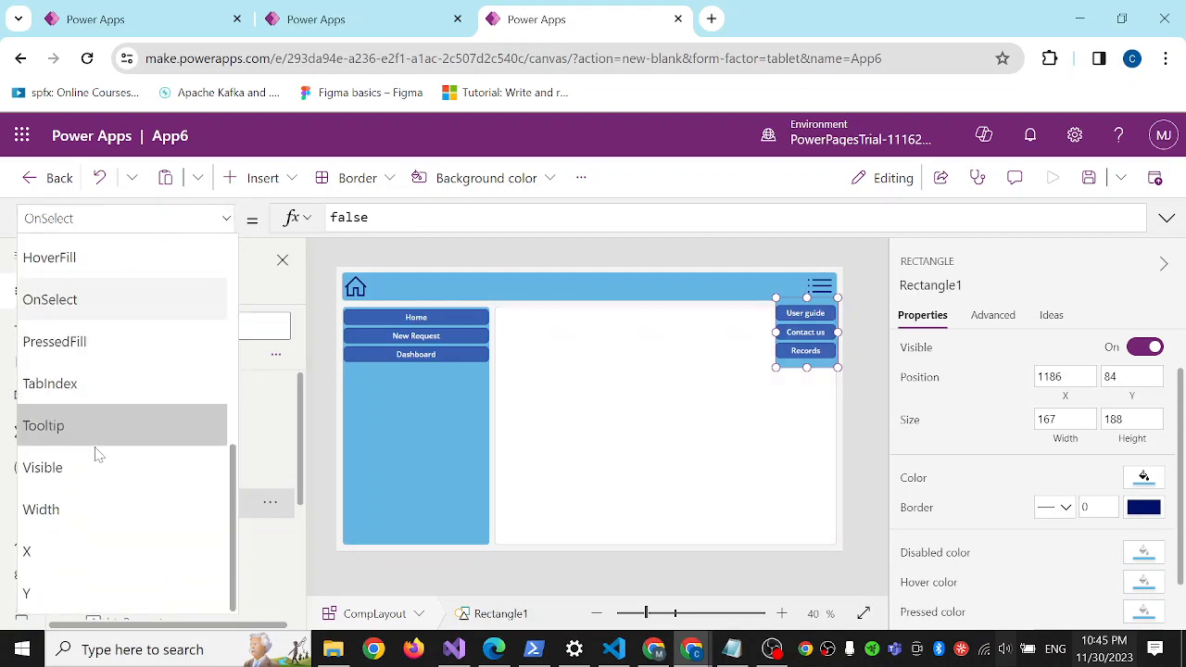
click(87, 476)
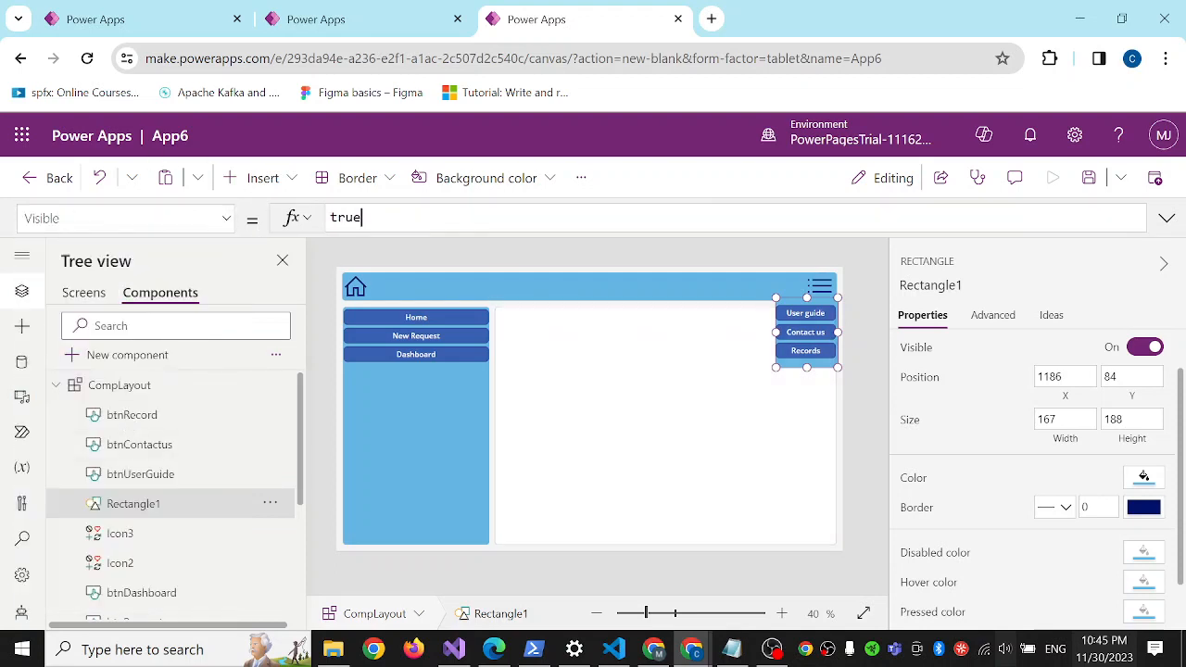
key(BackSpace)
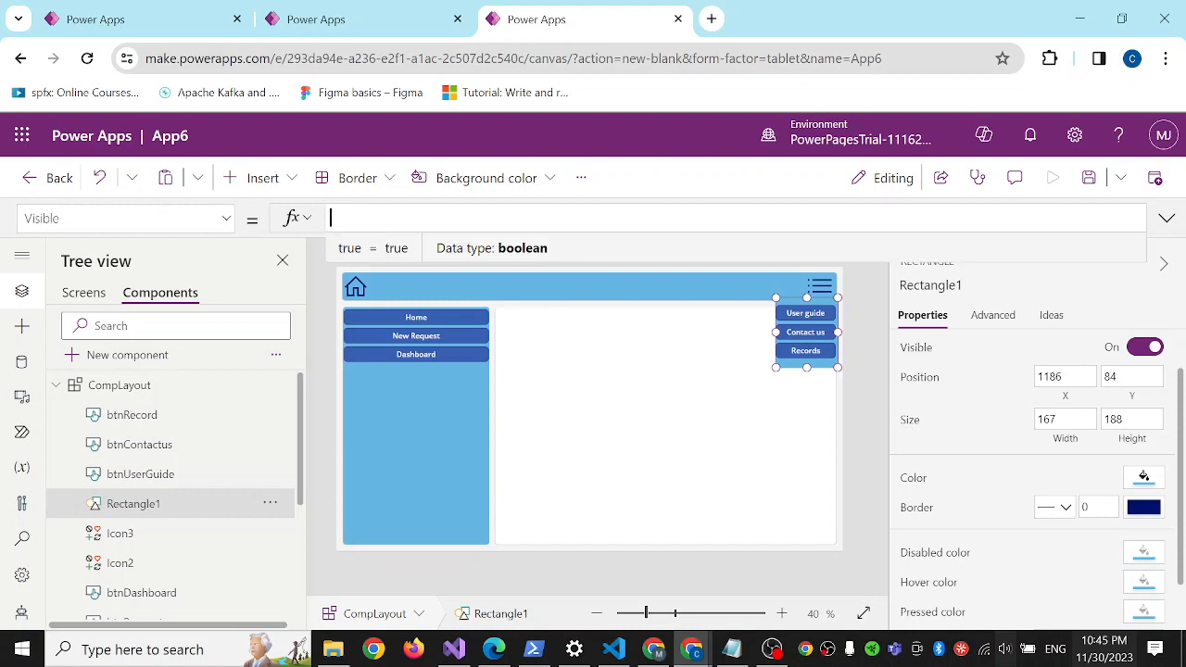
text(varMenu)
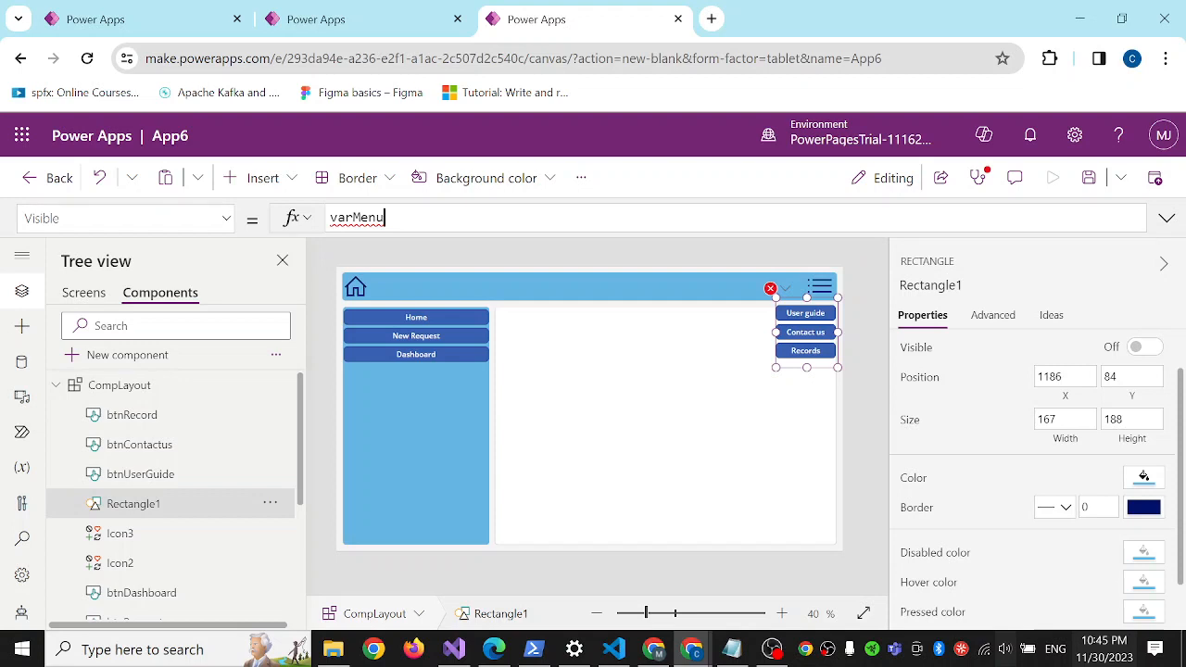
Set the Visible property of the Records button, btnRecord, to varMenu
key(ctrl+a)
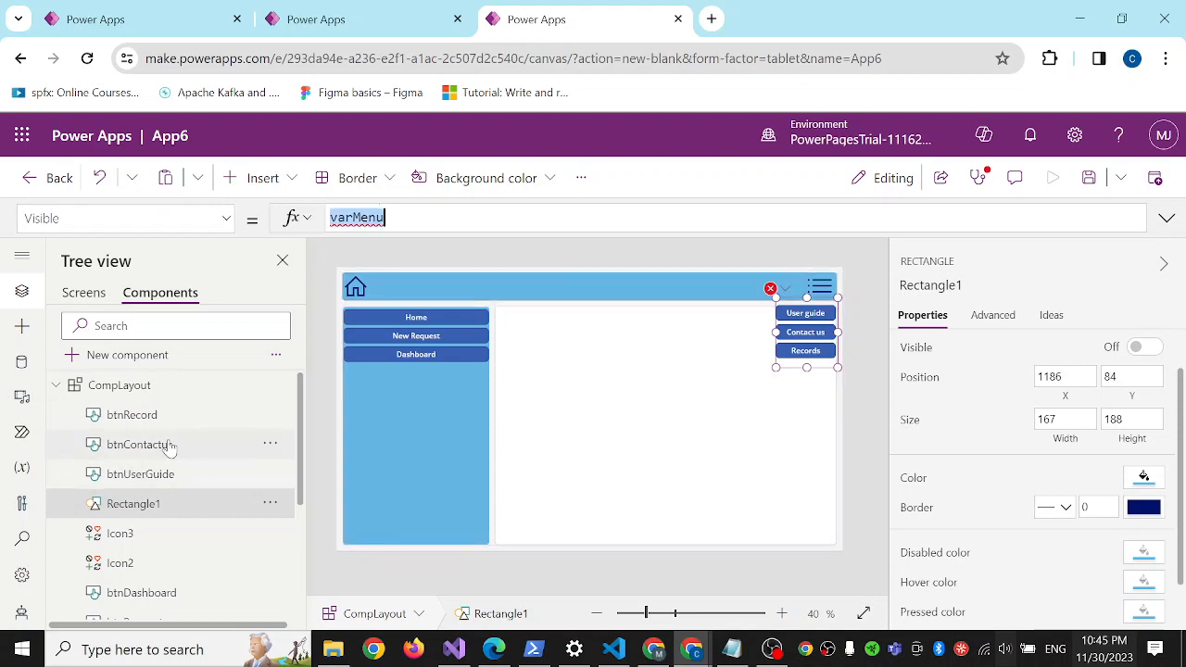
scroll(175, 487, down, 2)
scroll(170, 482, up, 1)
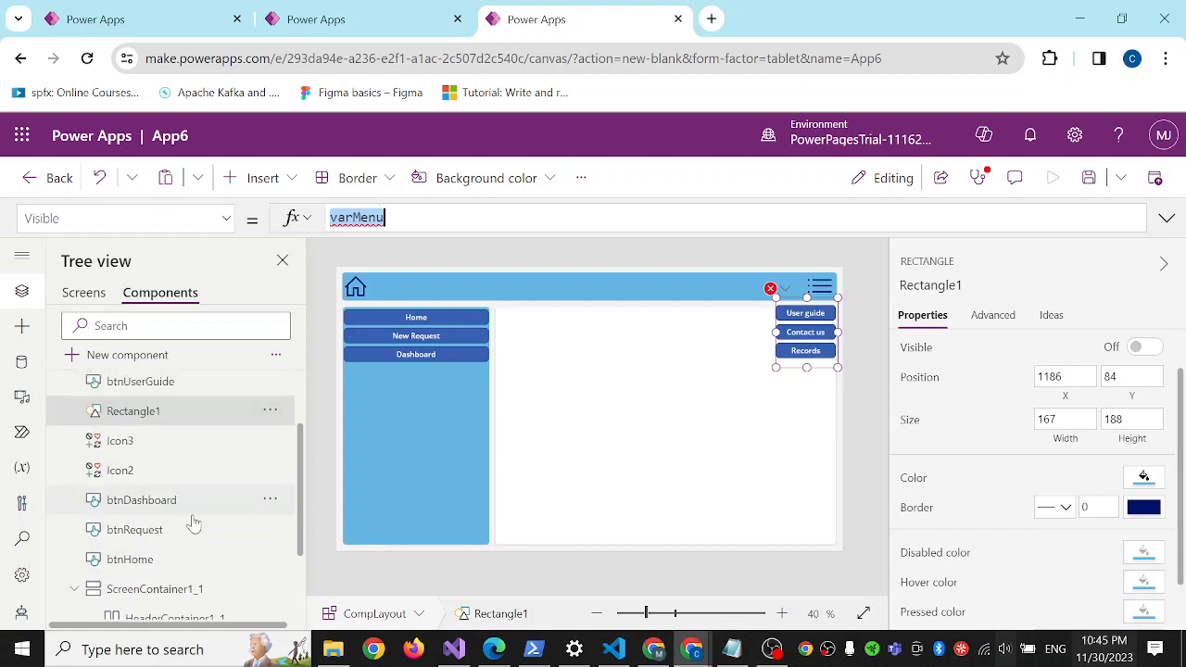
click(161, 506)
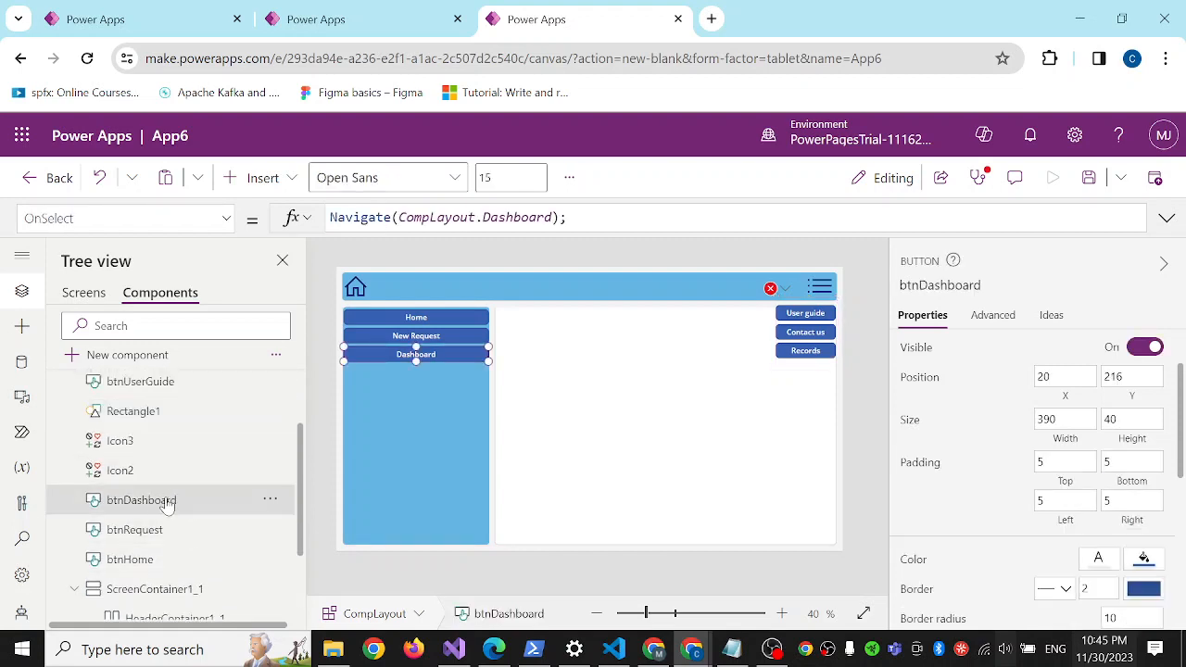
scroll(167, 500, down, 1)
scroll(170, 500, up, 2)
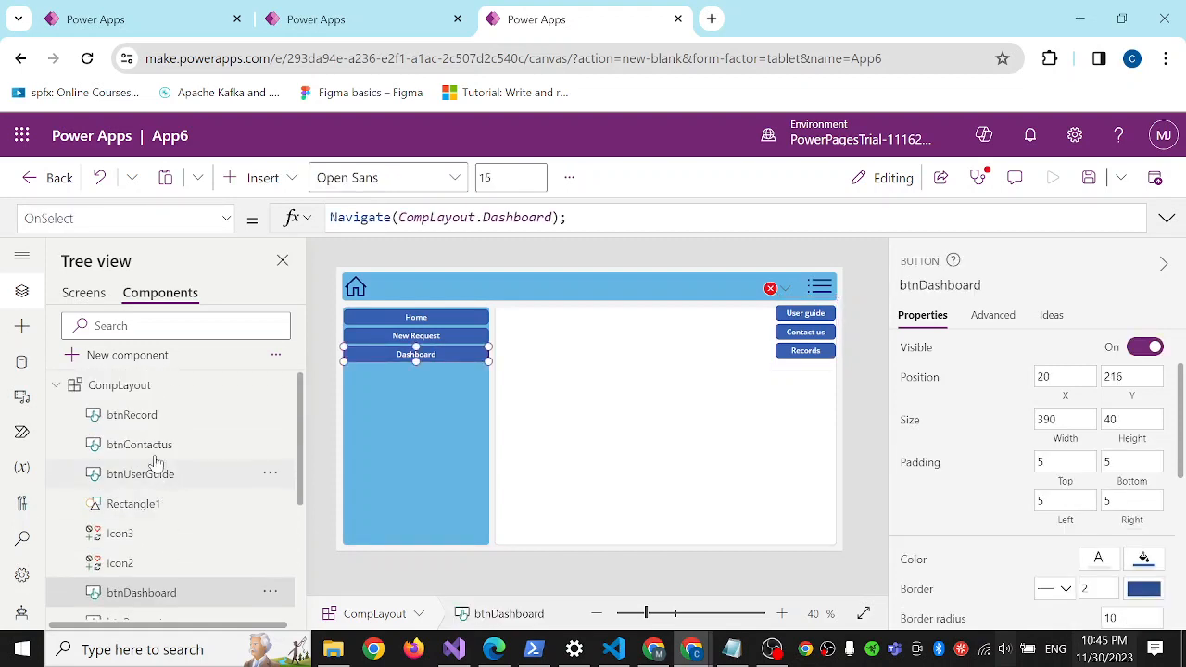
click(151, 417)
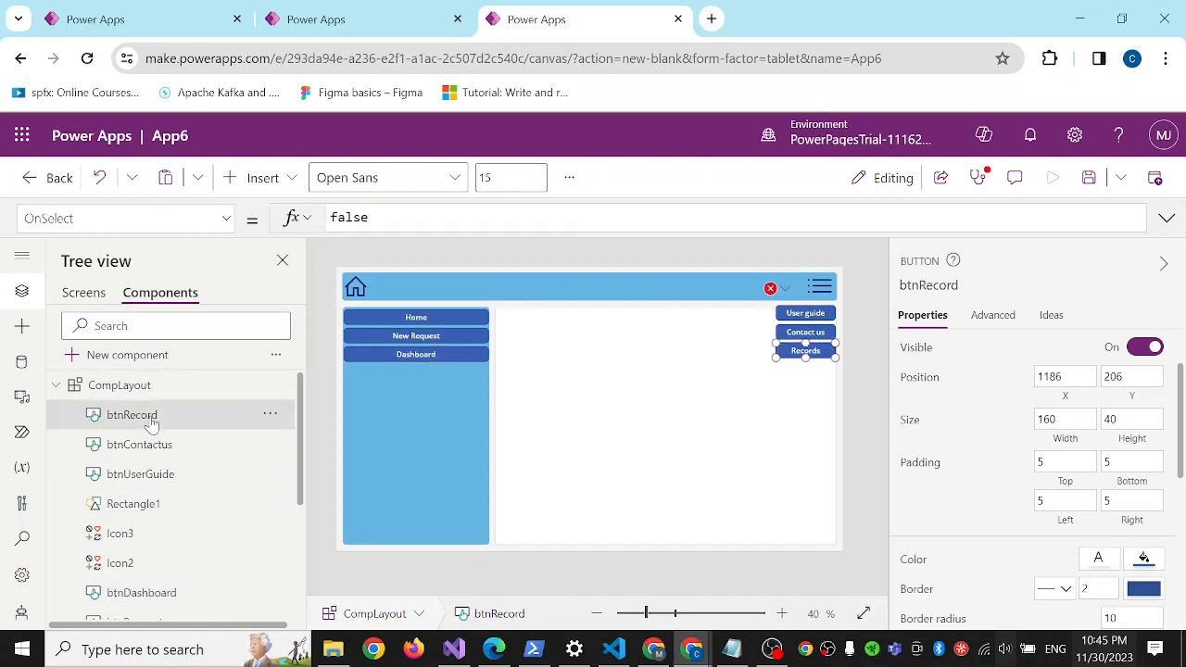
click(225, 218)
scroll(196, 394, down, 1)
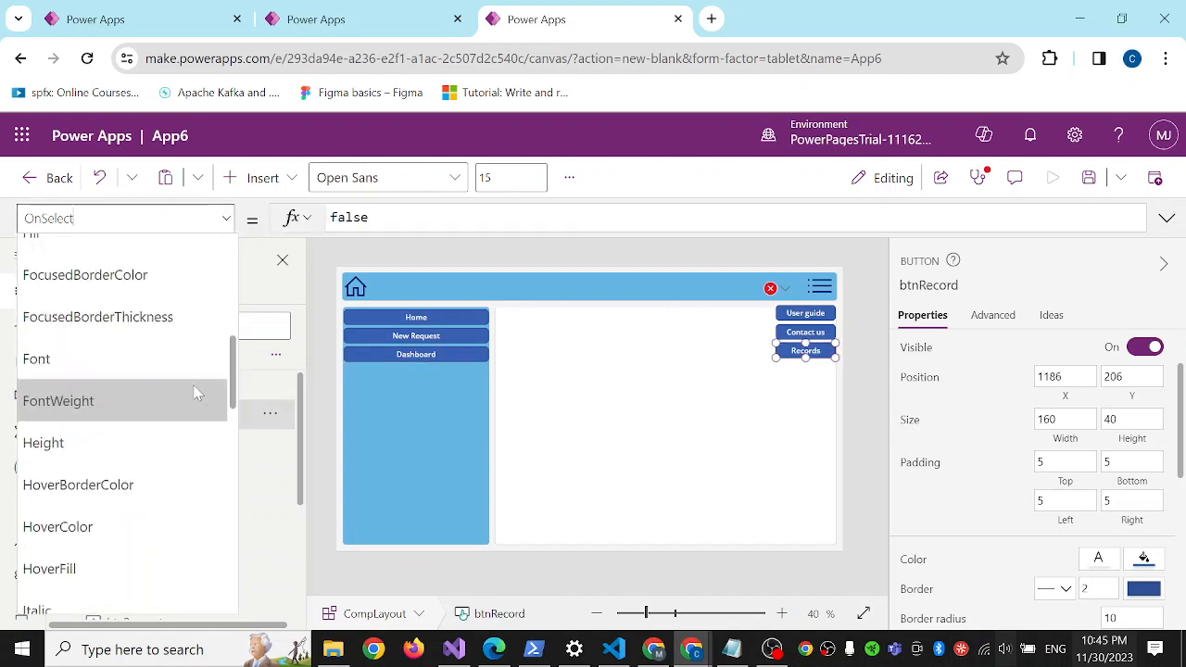
scroll(196, 394, down, 8)
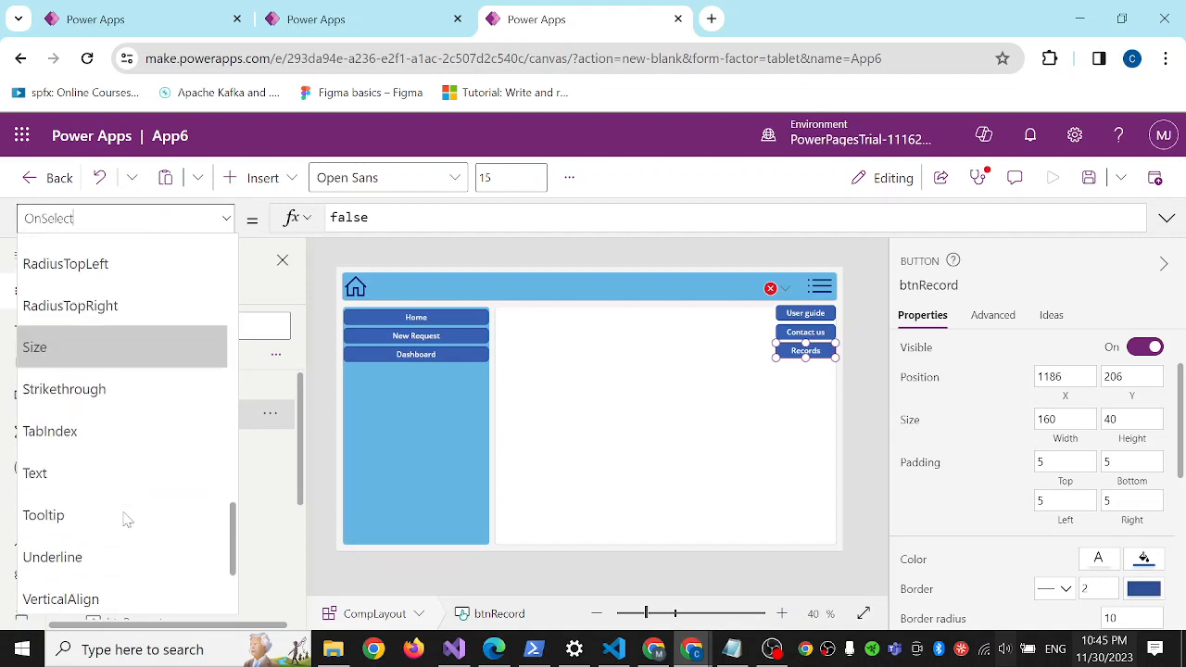
scroll(122, 541, down, 2)
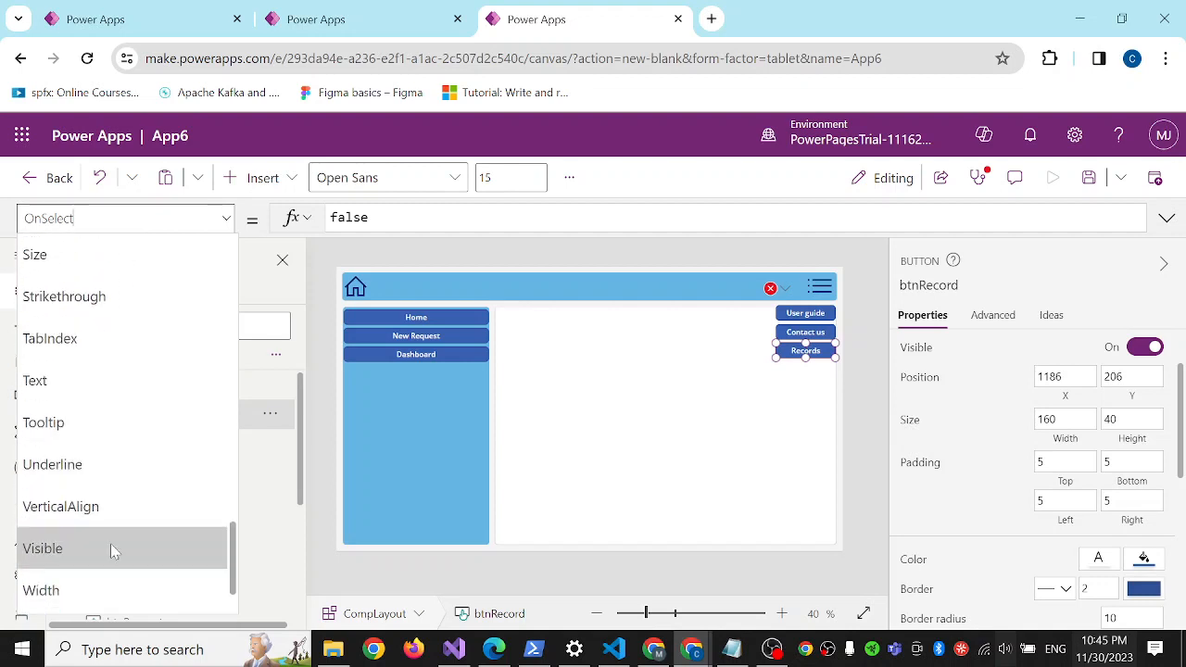
click(110, 549)
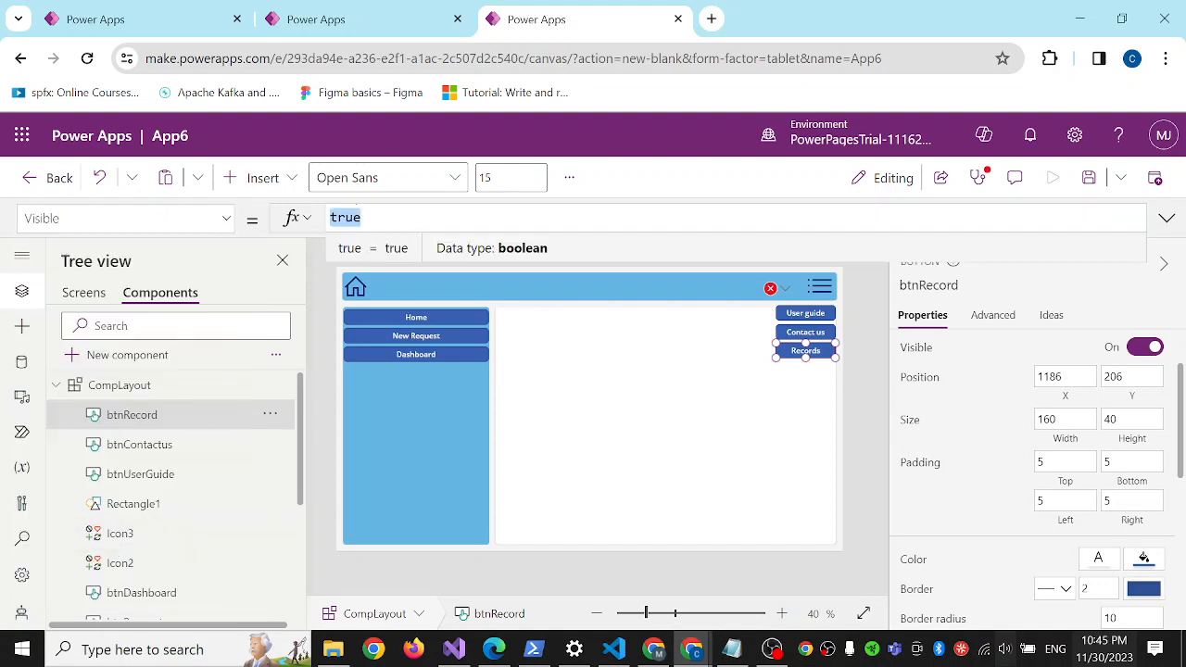
text(varMenu)
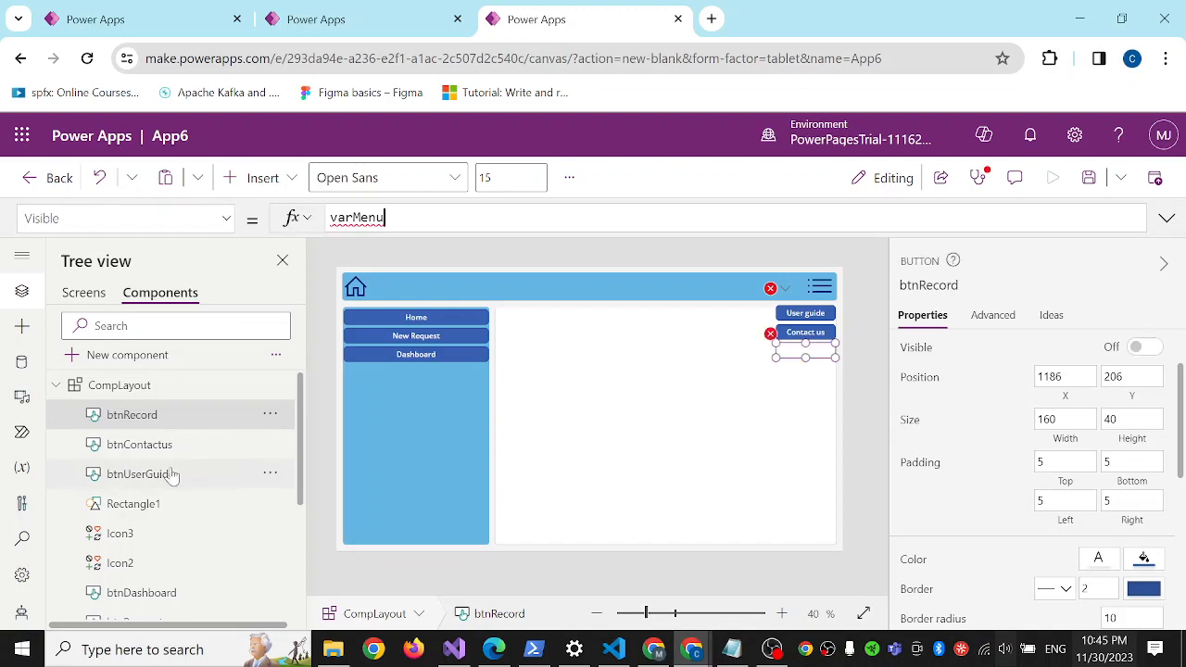
Set the Visible property of the Contact us button, btnContactus, to varMenu
click(130, 446)
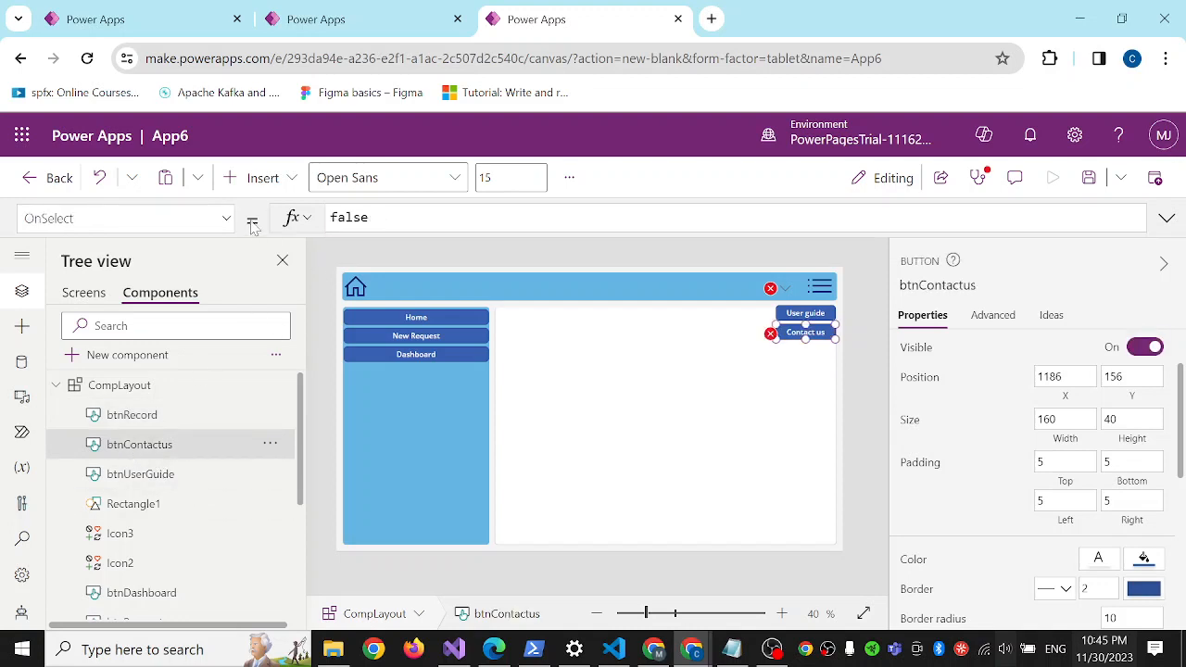
click(226, 218)
scroll(138, 337, down, 2)
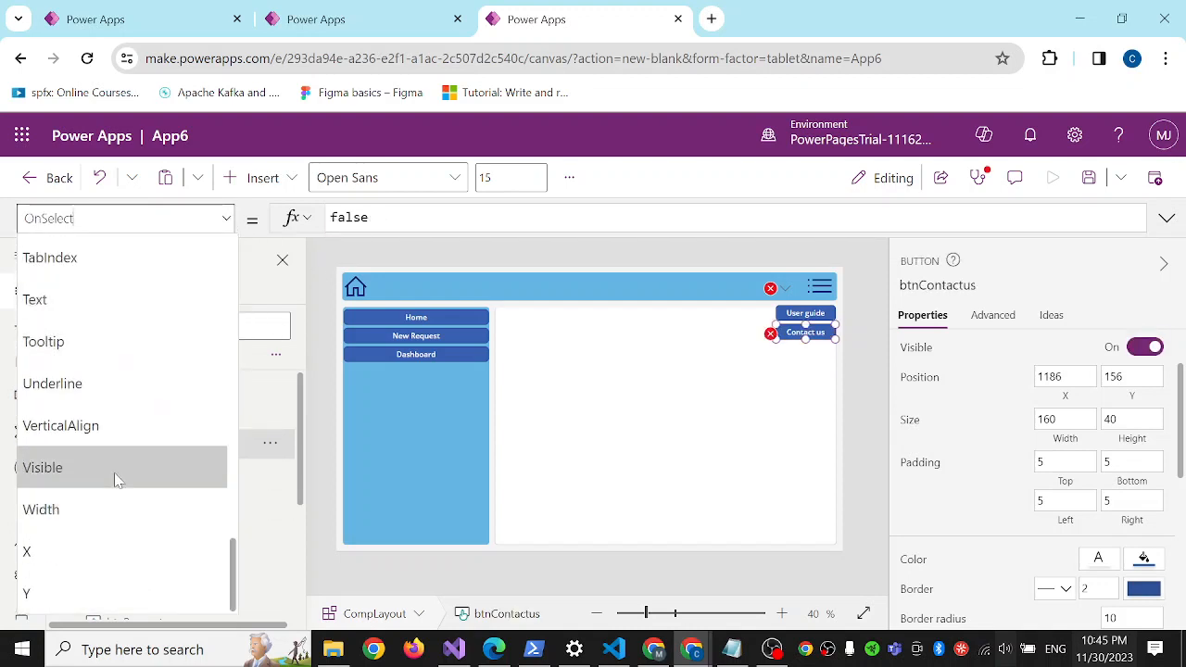
click(115, 467)
double_click(348, 216)
text(varMenu)
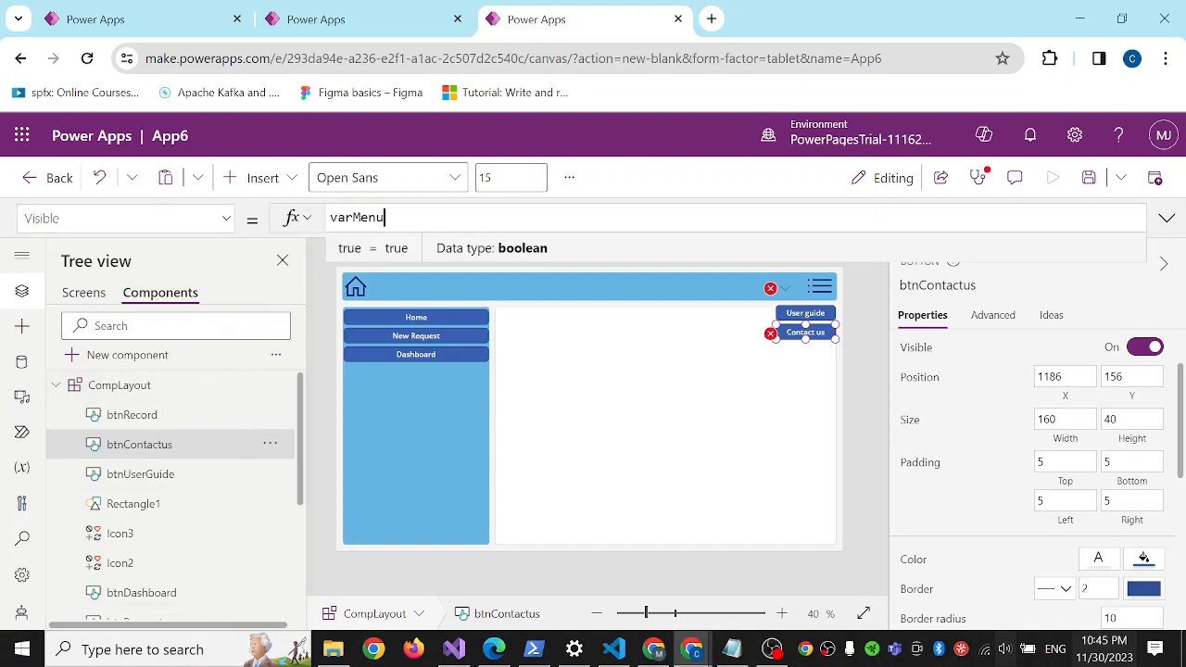
Set the Visible property of the User guide button, btnUserGuide, to varMenu
click(169, 478)
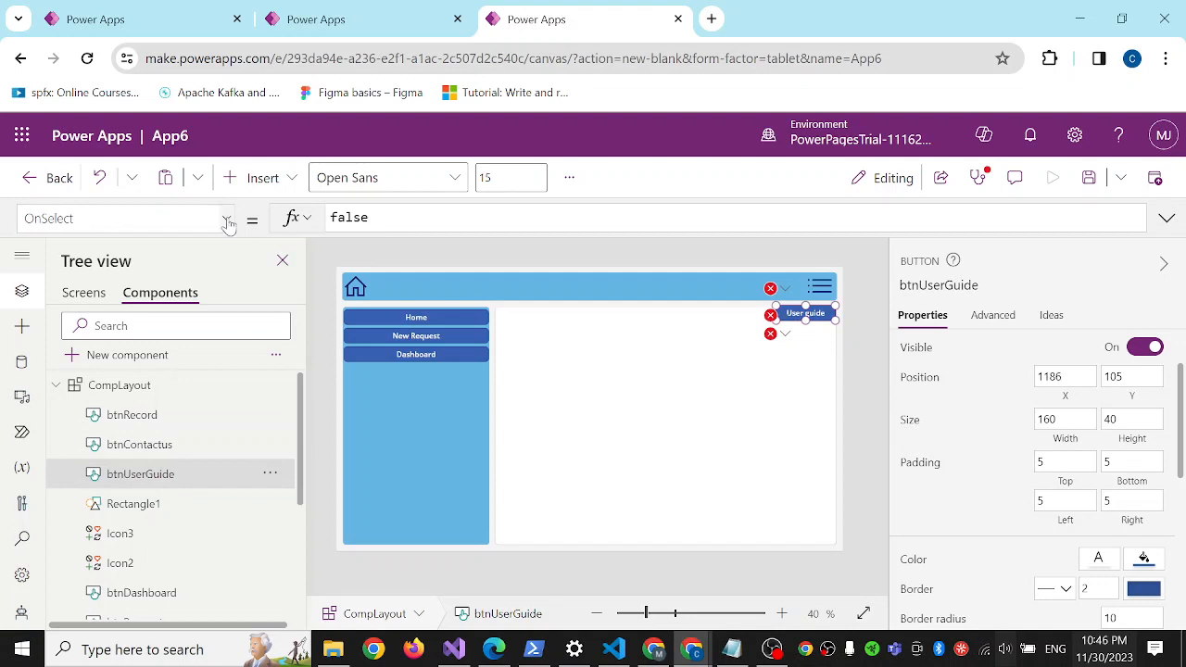
click(226, 221)
click(131, 468)
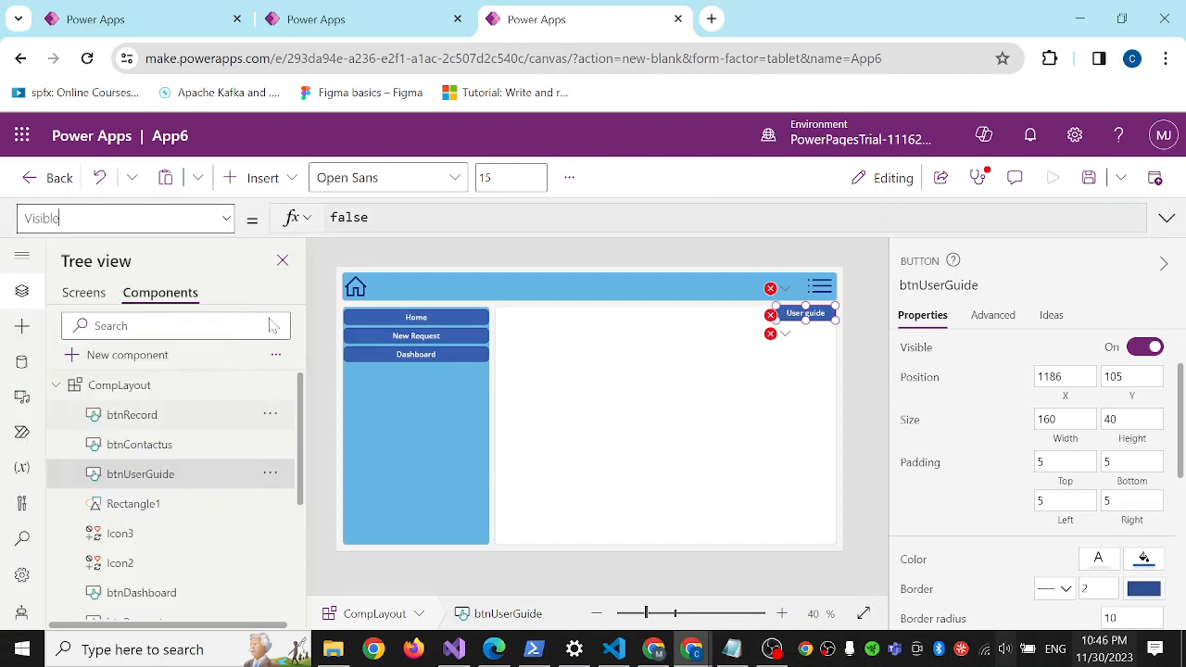
text(varMenu)
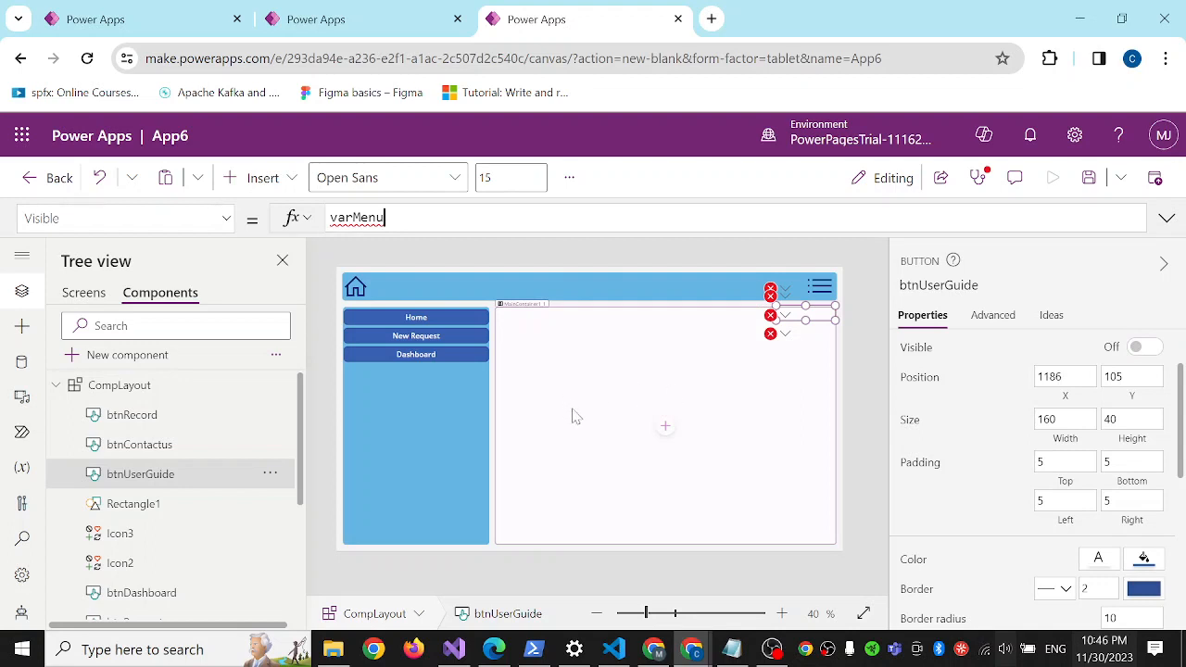
click(607, 433)
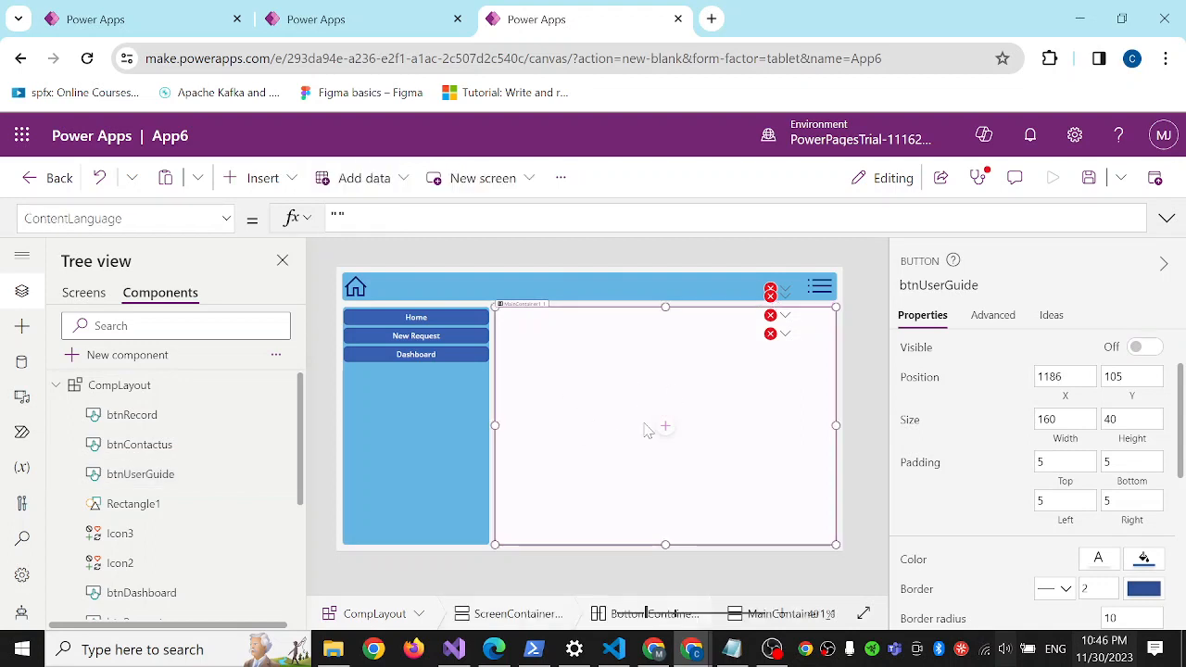
Set the OnSelect formula of the header's menu icon, Icon3, to Set(varMenu,!varMenu); so it toggles the menu variable
click(823, 287)
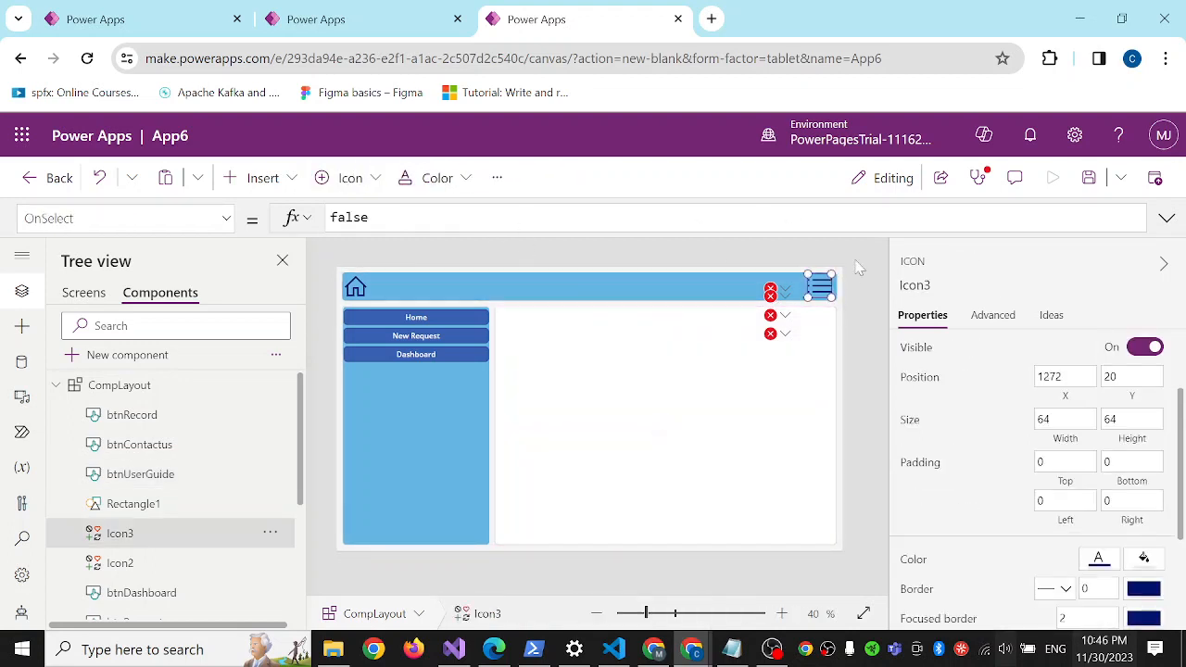
double_click(369, 216)
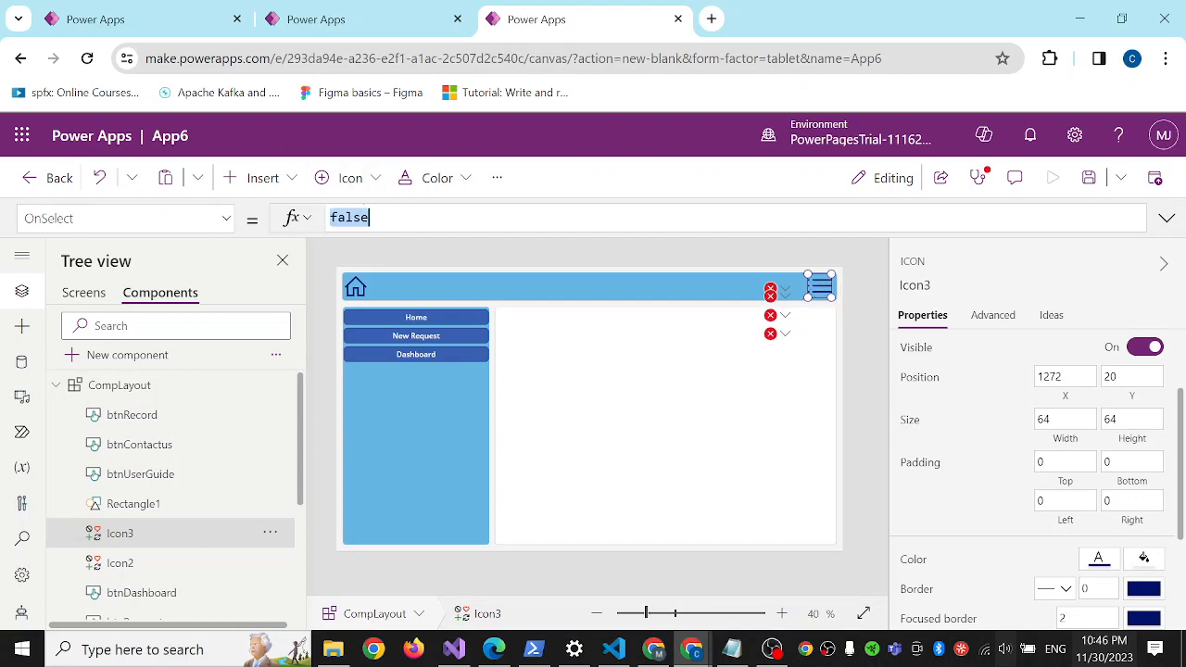
key(BackSpace)
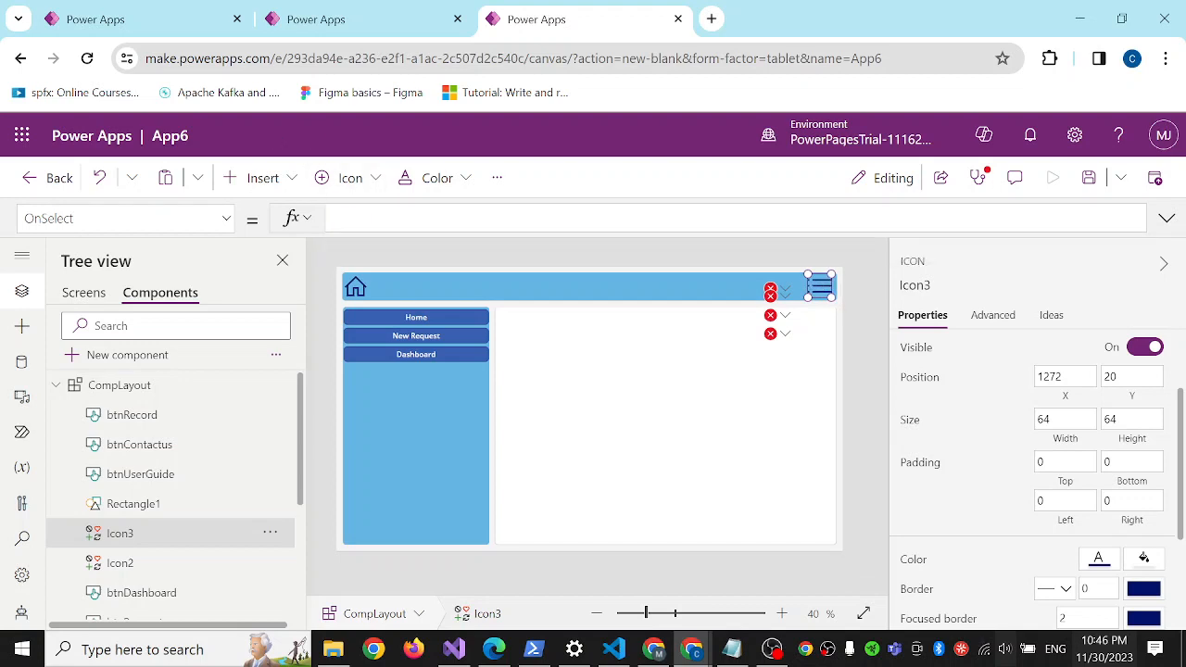
text(Set)
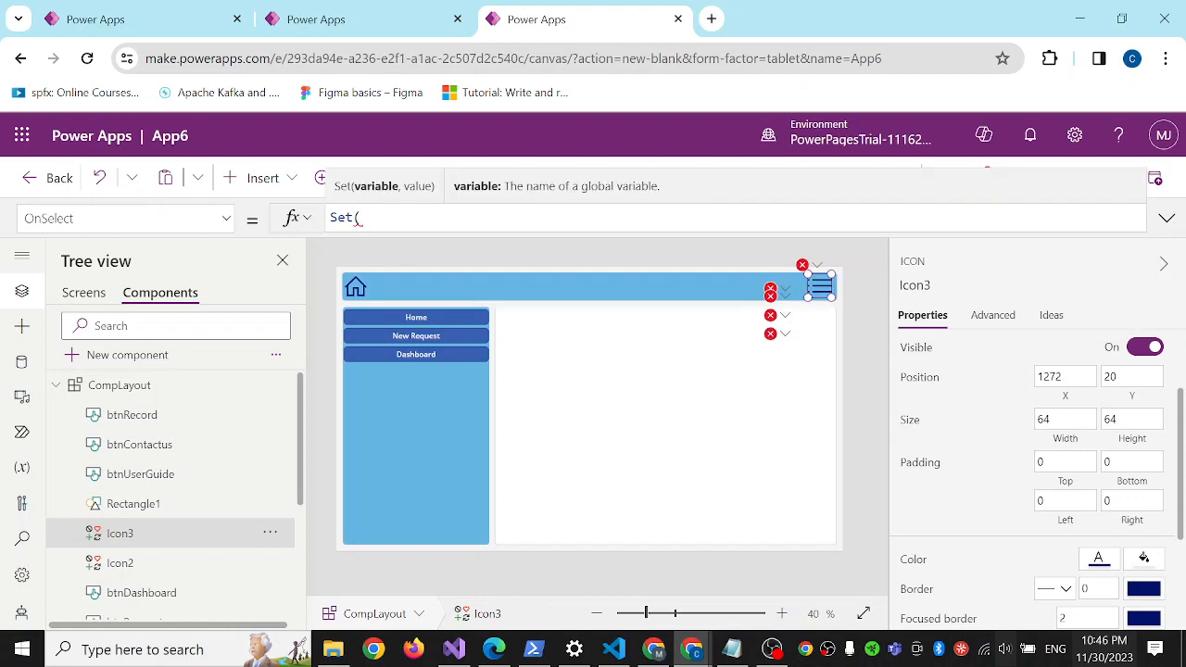
text((varMenu,!varMenu)
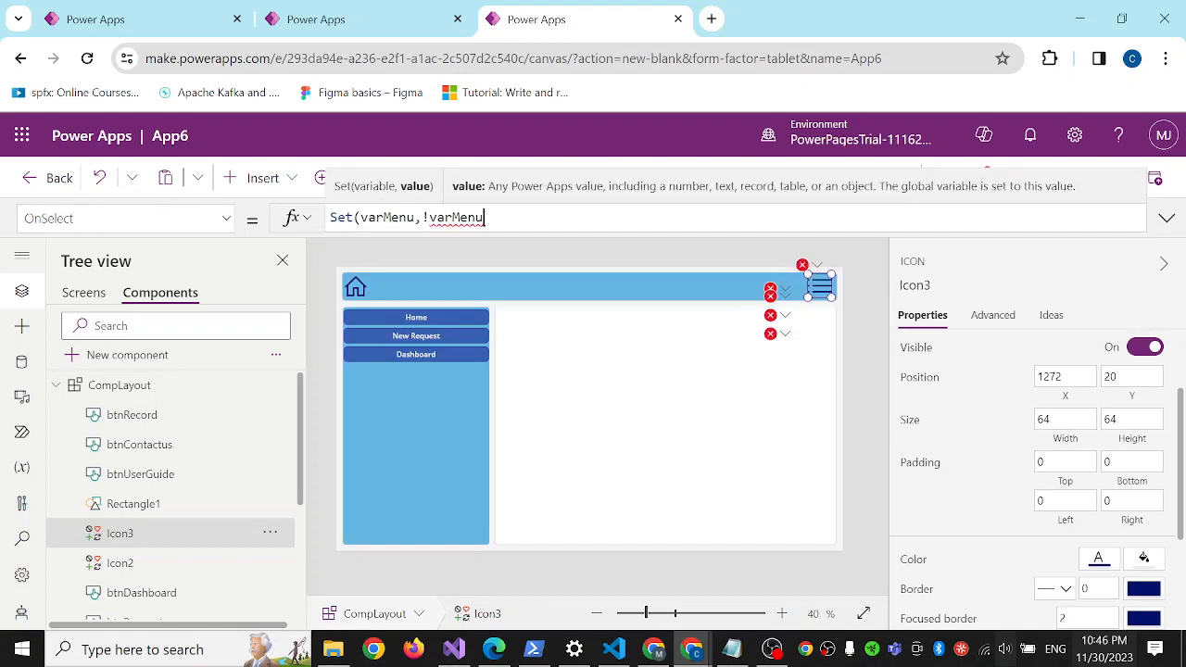
text();)
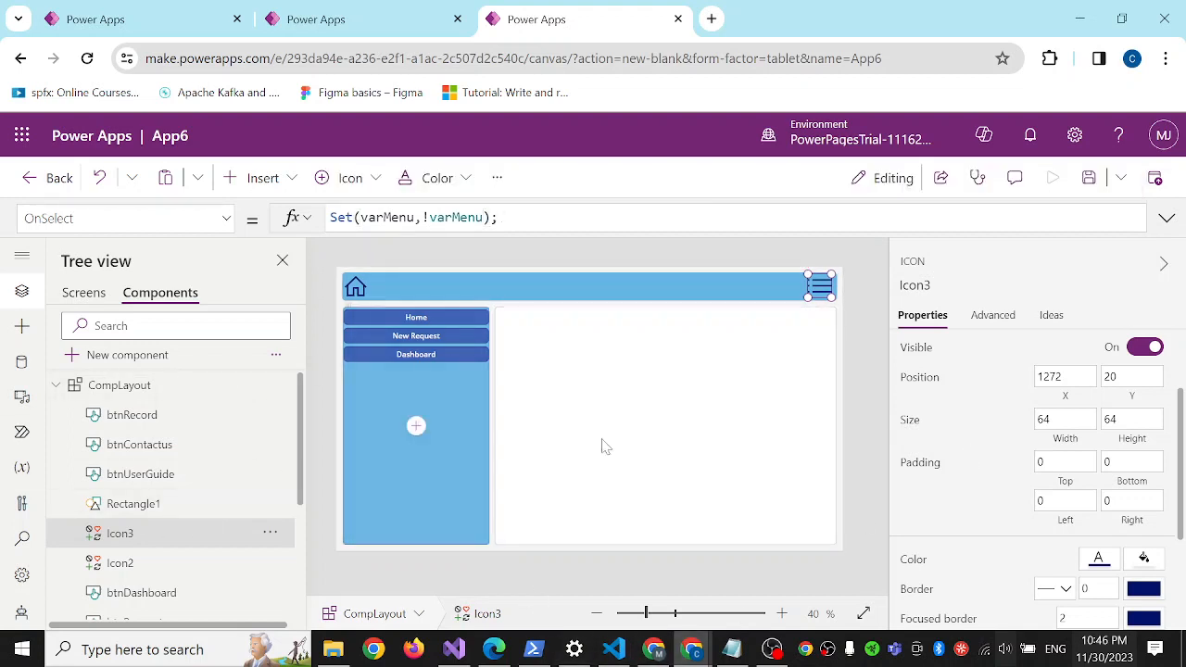
Insert a text label in CompLayout's header beside the home icon and set its text to ABC Tech
click(414, 295)
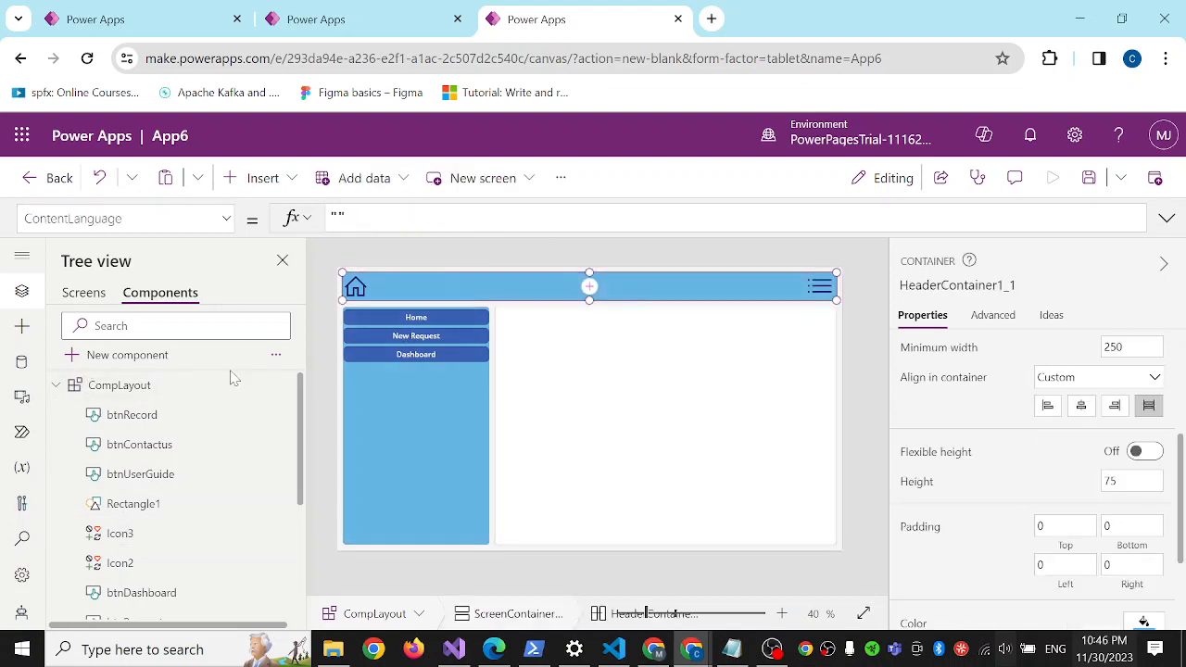
click(343, 259)
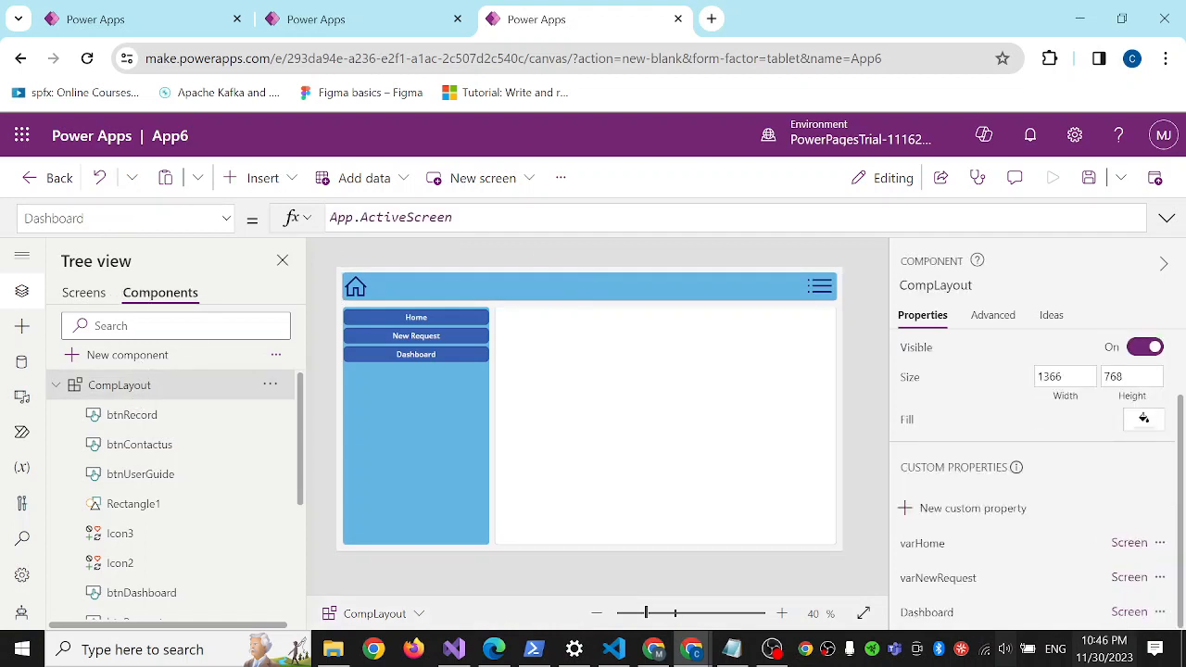
click(292, 181)
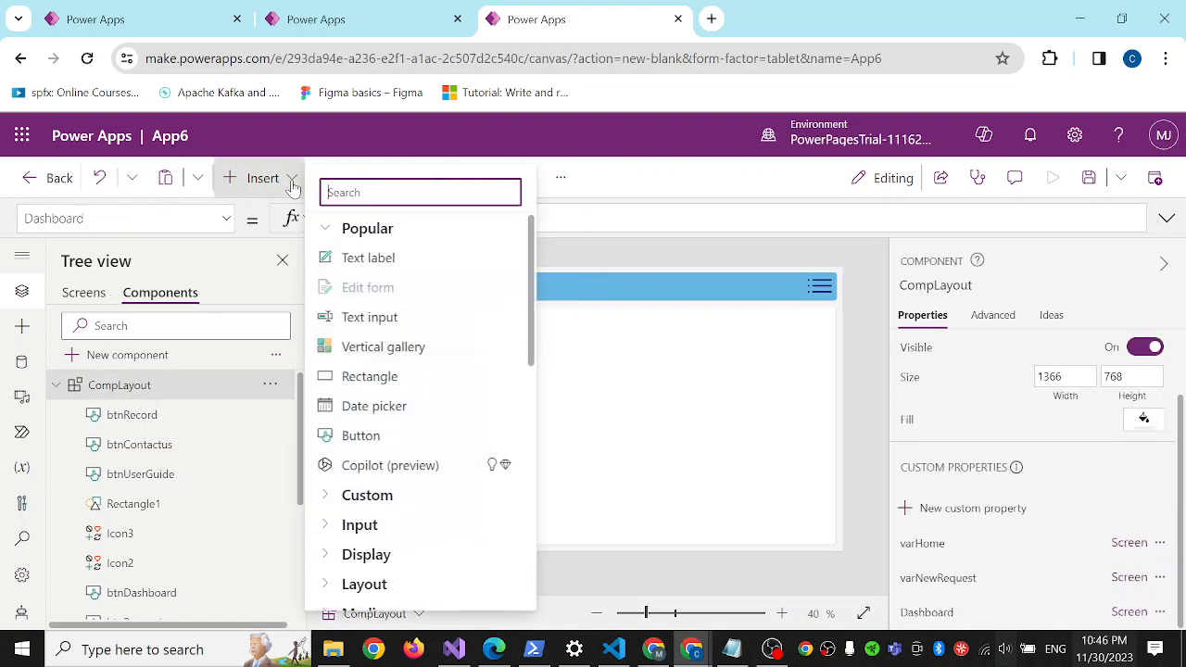
click(378, 266)
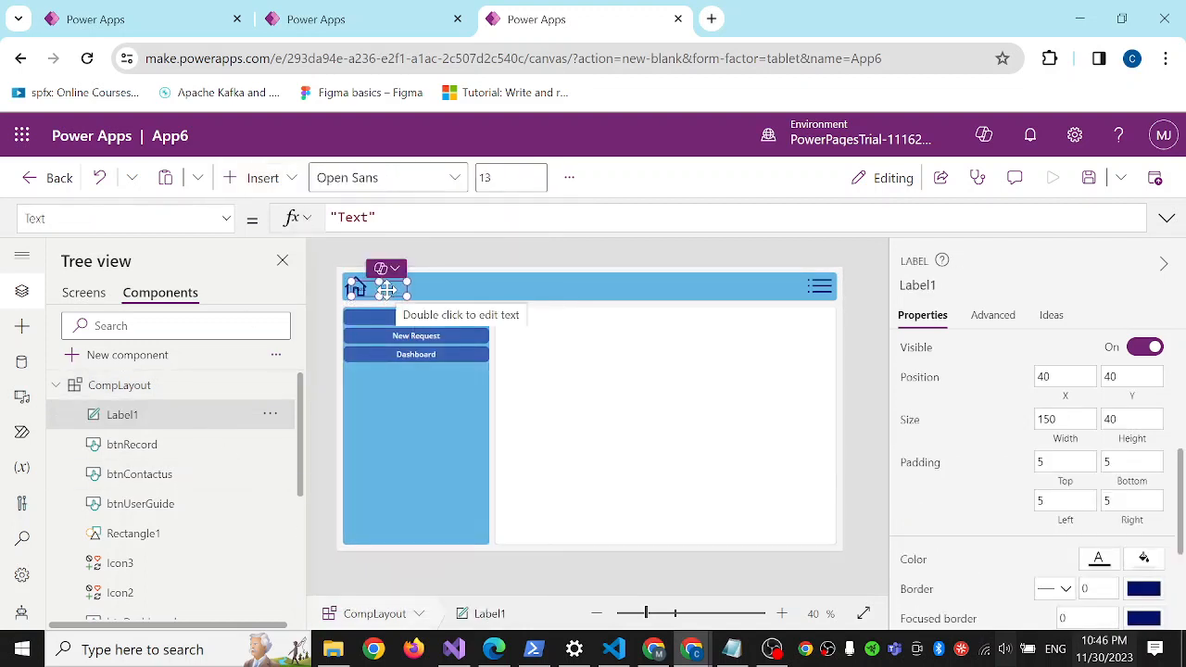
drag(385, 289, 411, 286)
scroll(1046, 389, up, 3)
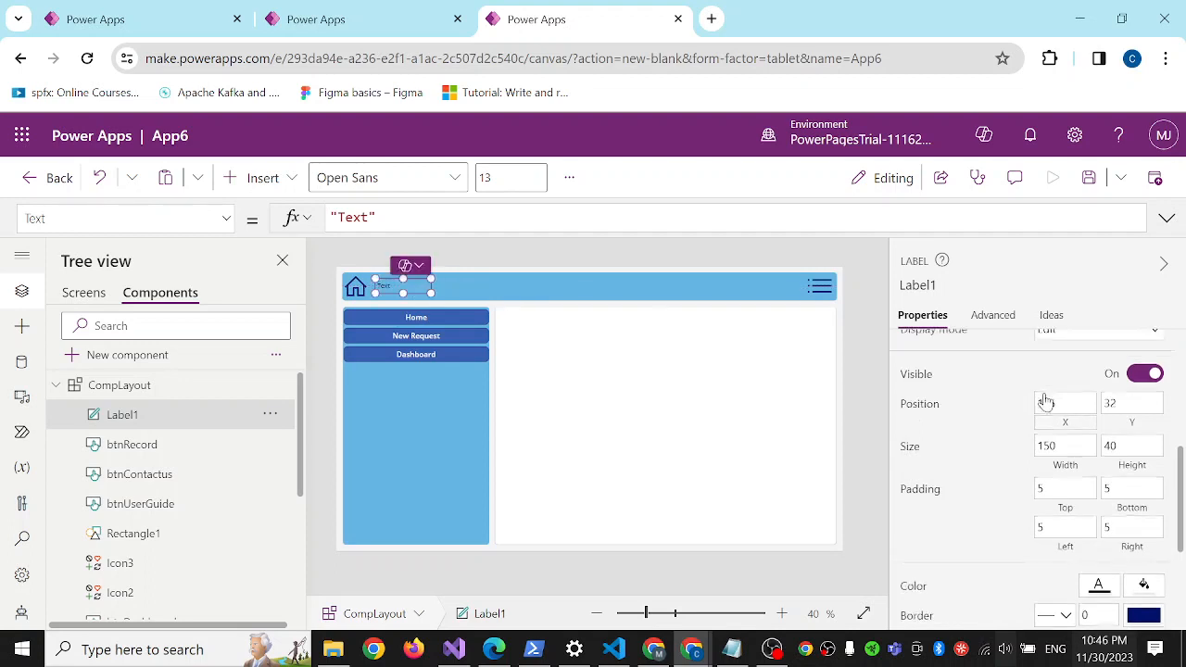
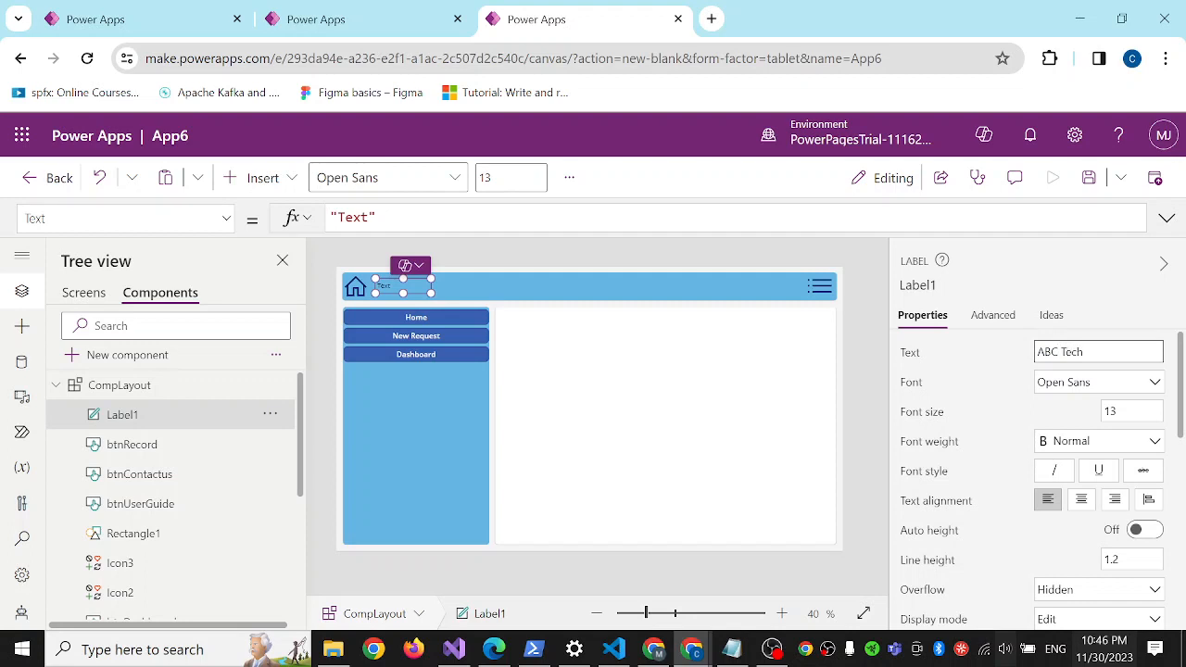
click(1009, 368)
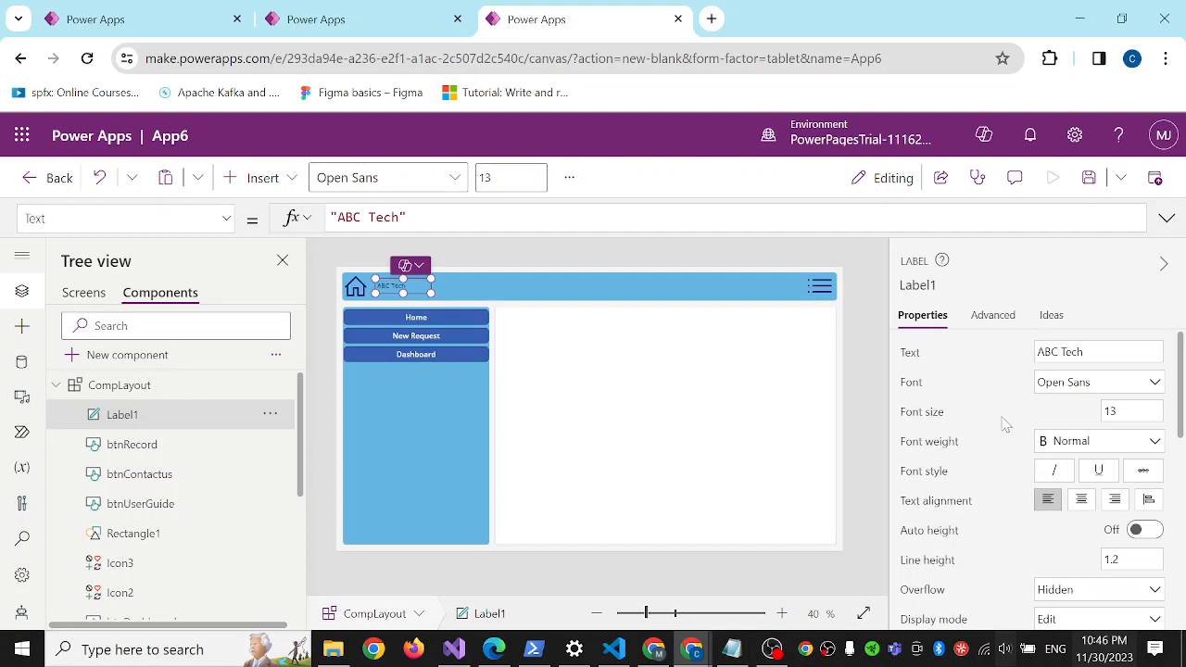
Set the ABC Tech label's font size to 16 and make its font weight bold
double_click(1110, 412)
text(1)
click(1068, 450)
click(1067, 448)
click(1063, 464)
Change the ABC Tech label's text color to white
scroll(994, 494, down, 2)
scroll(1019, 480, down, 2)
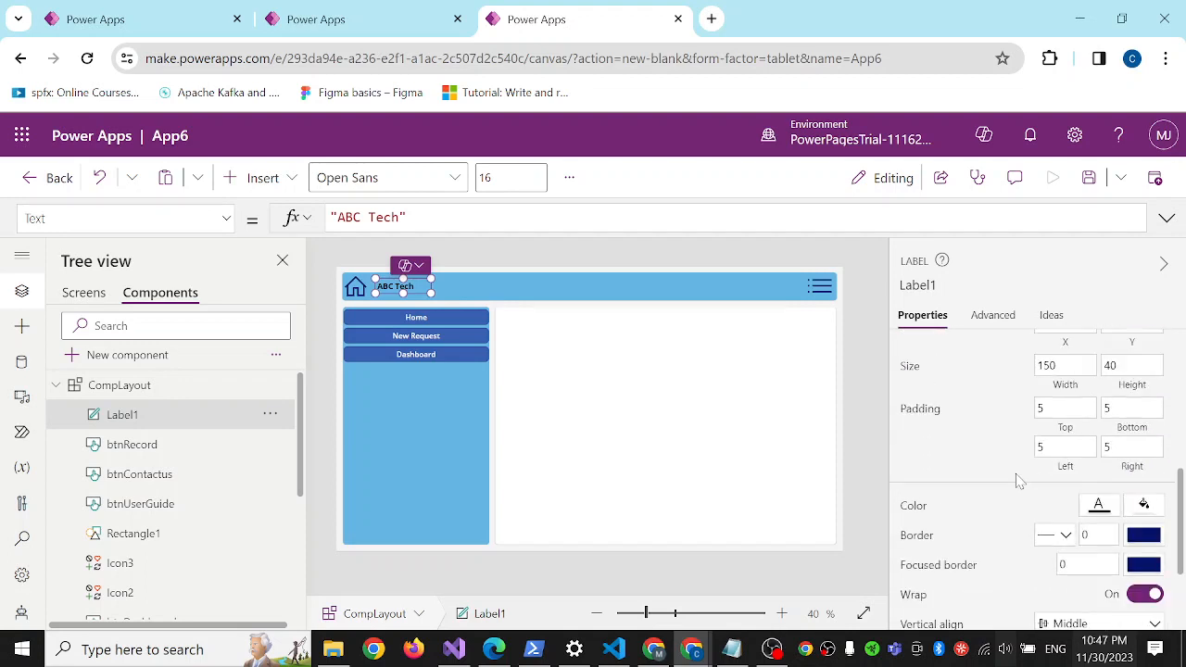
click(1098, 508)
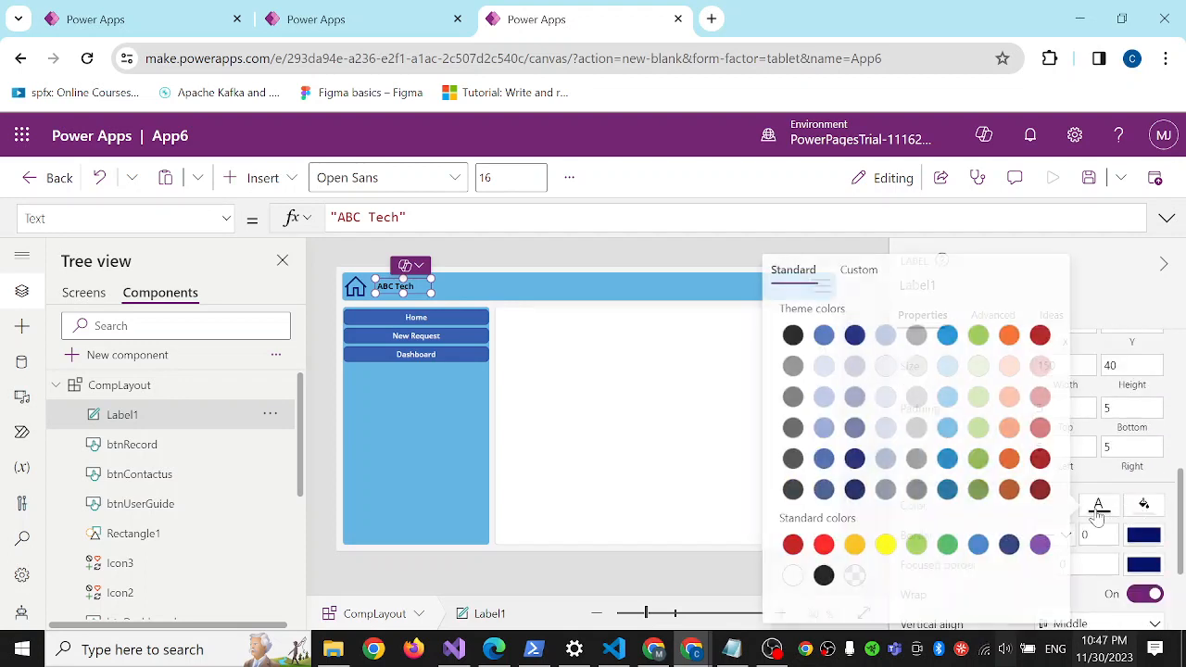
click(792, 574)
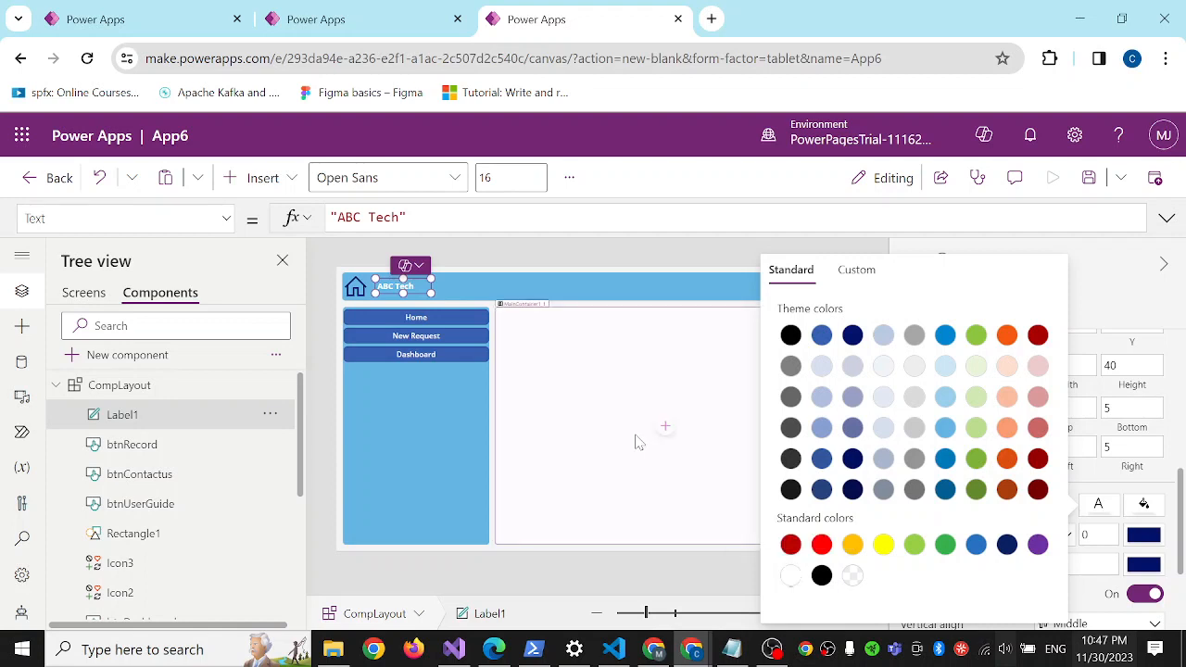
click(636, 442)
click(400, 287)
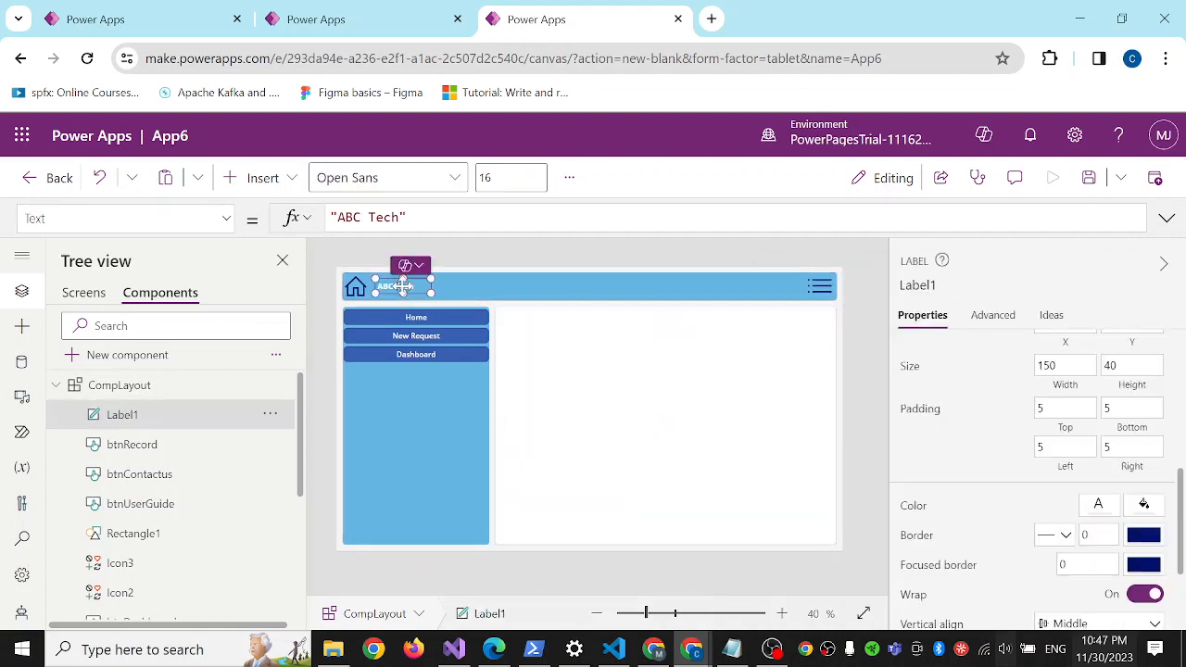
click(870, 413)
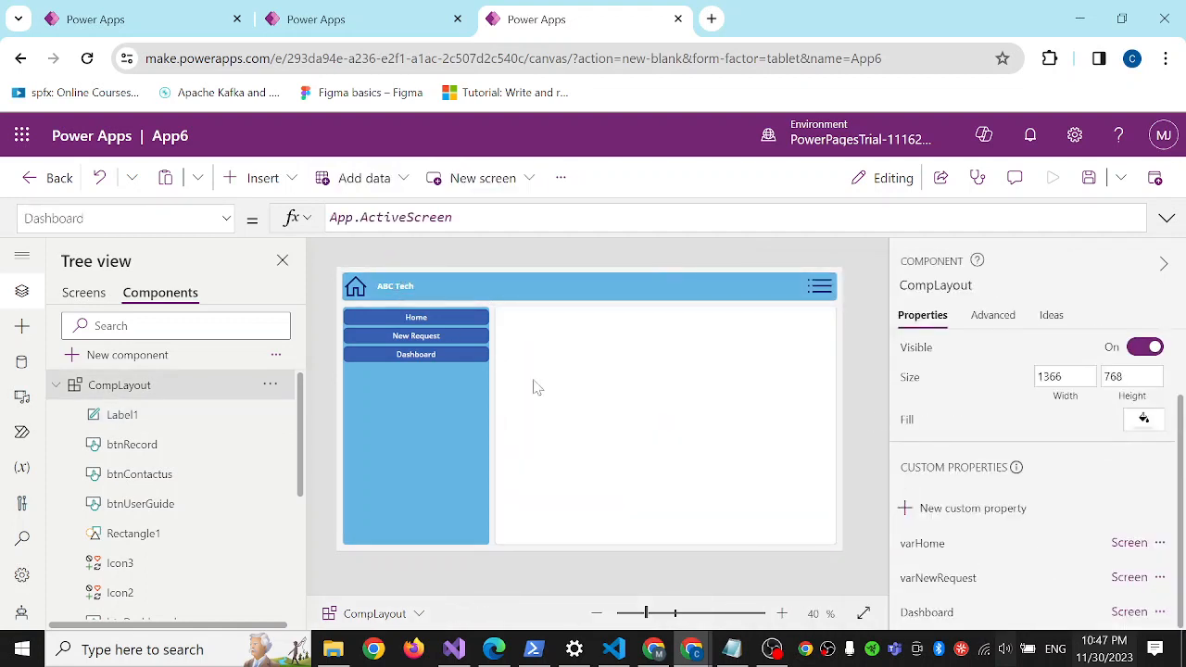
Examine the full list of controls and containers that make up the CompLayout component in the tree
scroll(177, 417, down, 2)
scroll(194, 439, down, 3)
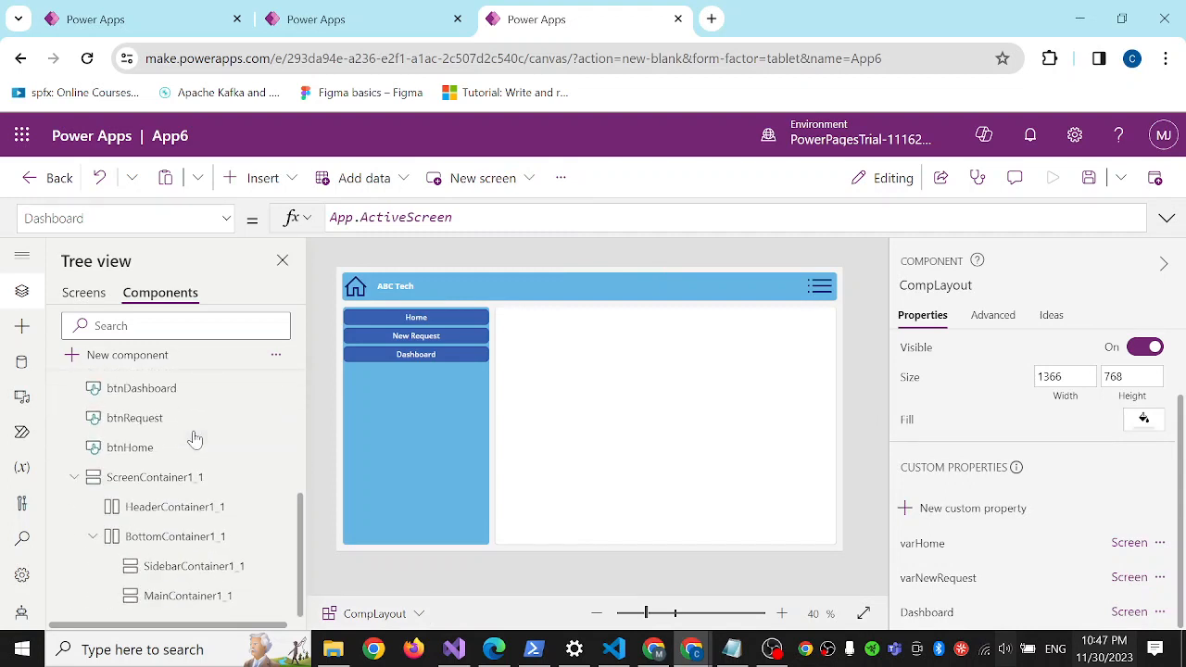
scroll(191, 437, up, 5)
scroll(218, 533, down, 4)
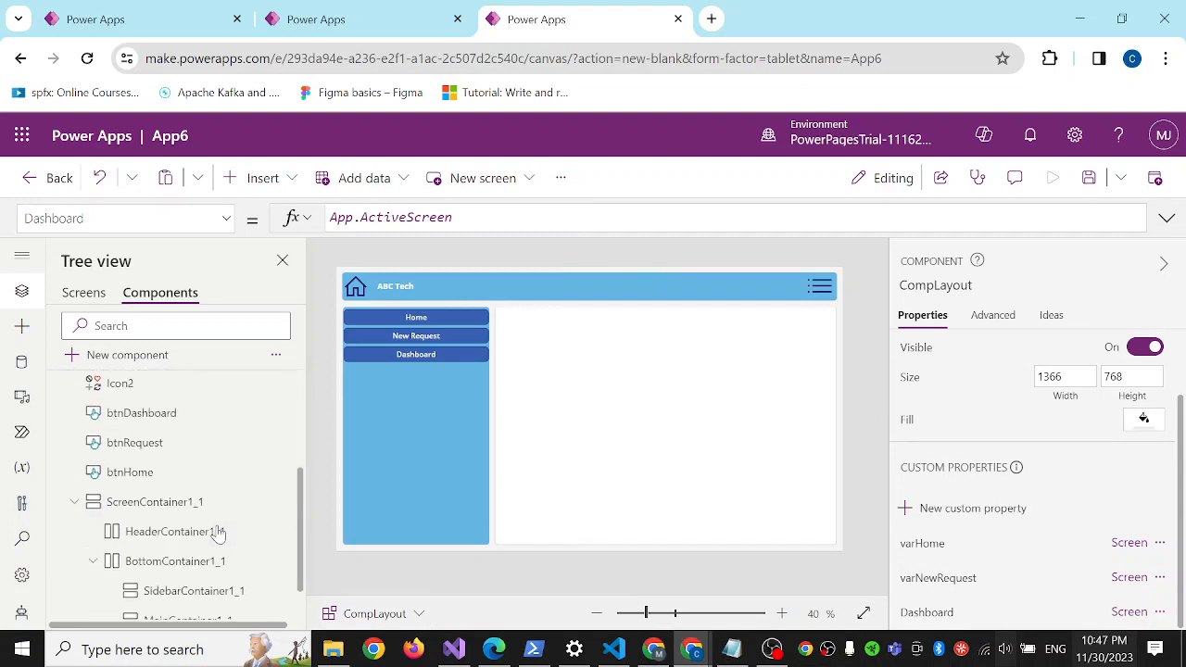
scroll(222, 528, down, 1)
scroll(213, 491, up, 4)
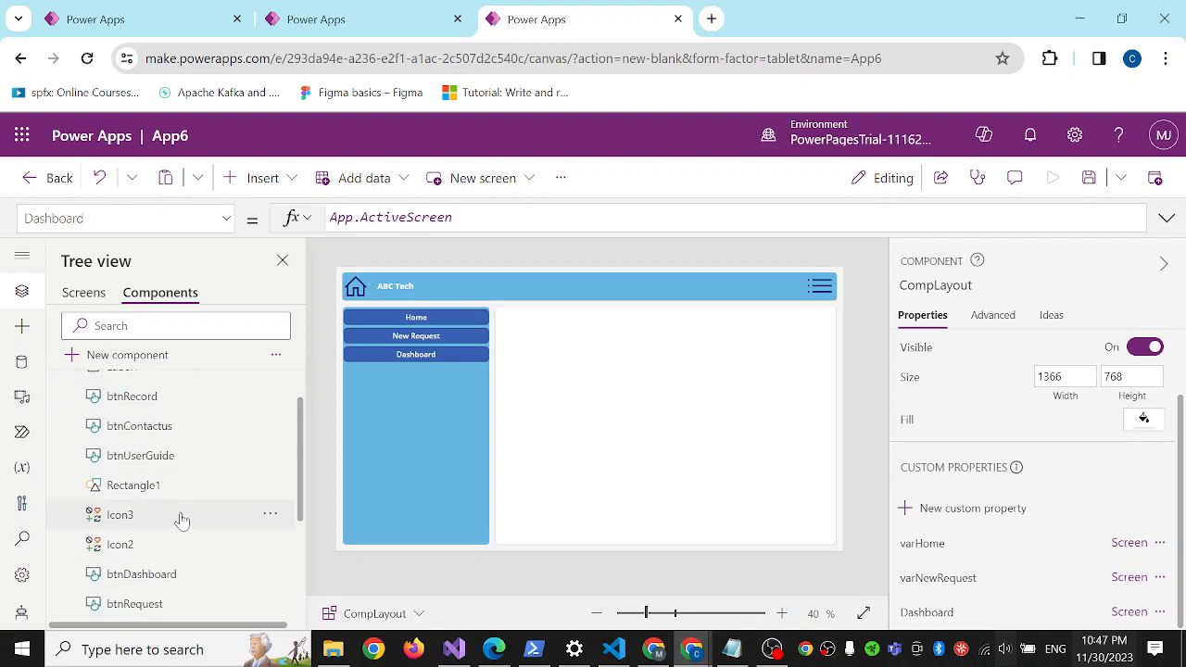
scroll(182, 519, up, 2)
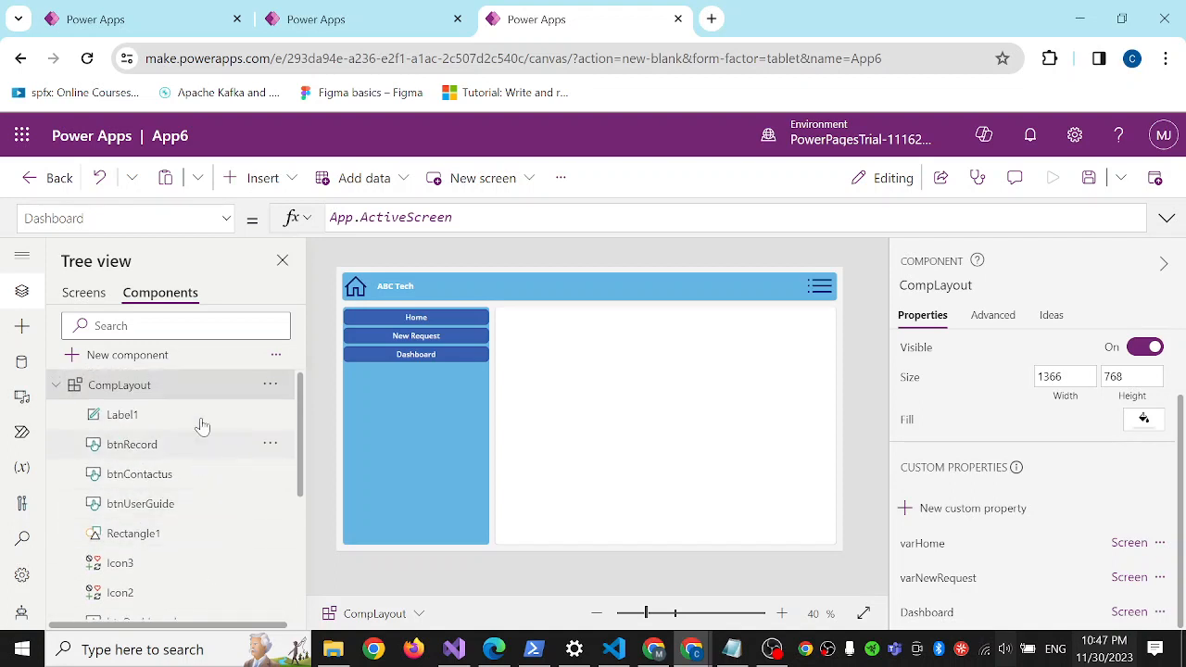
click(55, 386)
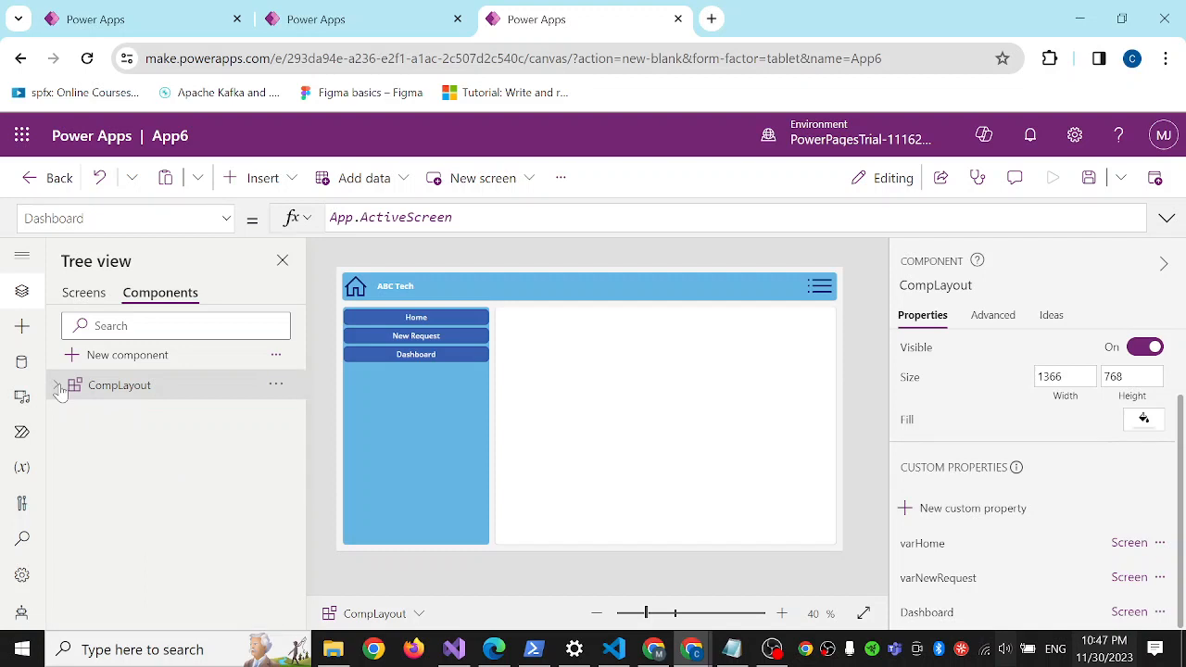
click(56, 386)
click(55, 386)
Save the app, and delete Screen2 together with its container from the app's screens
click(1092, 187)
click(83, 295)
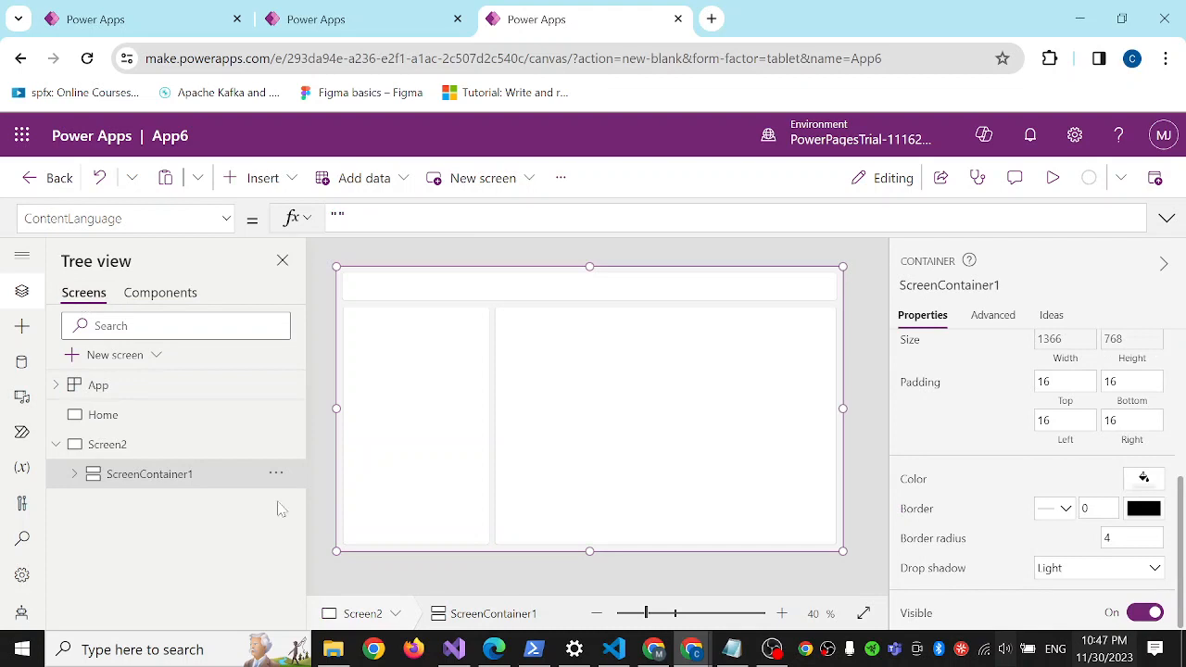
click(110, 446)
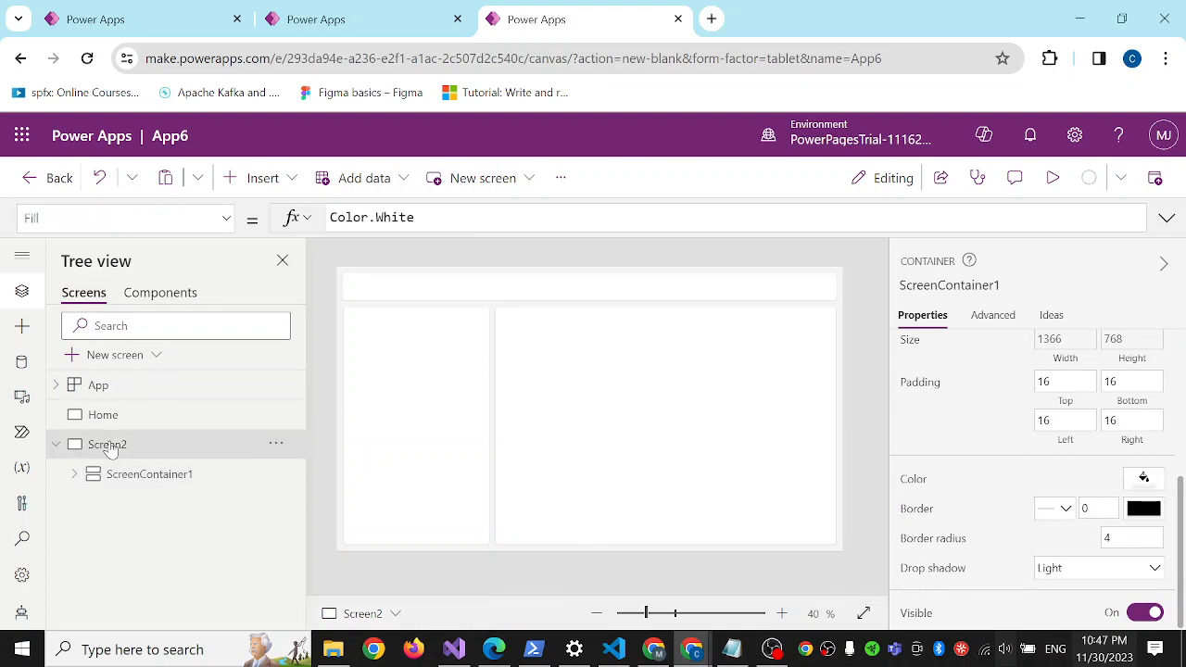
click(146, 476)
right_click(124, 451)
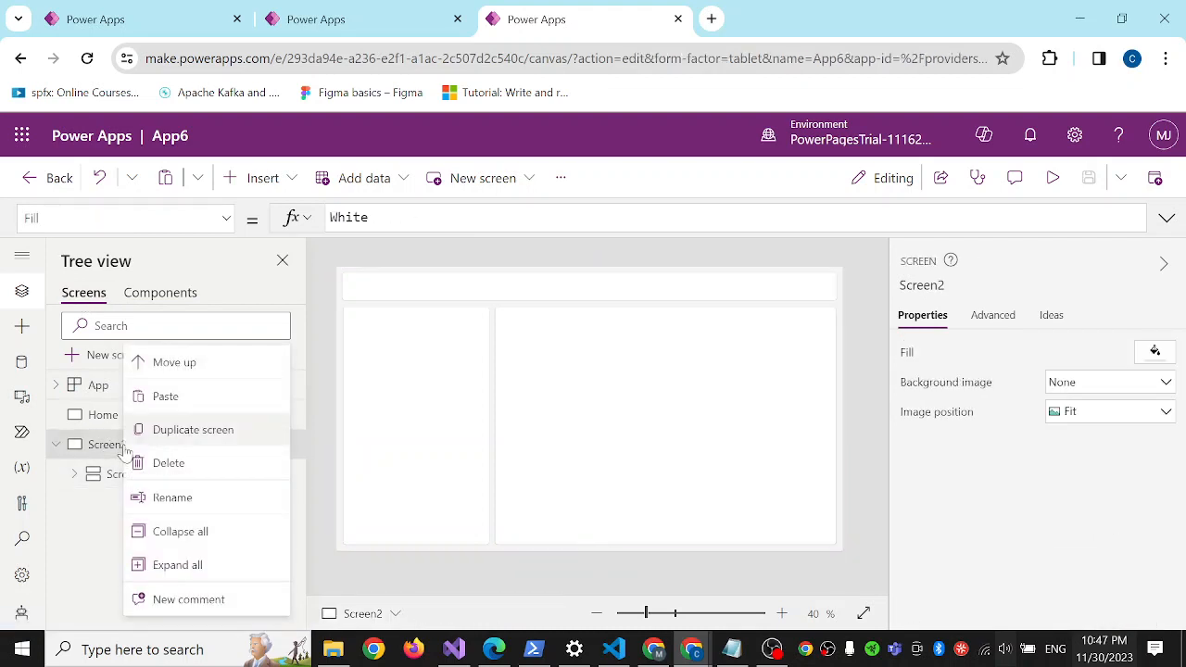
click(170, 463)
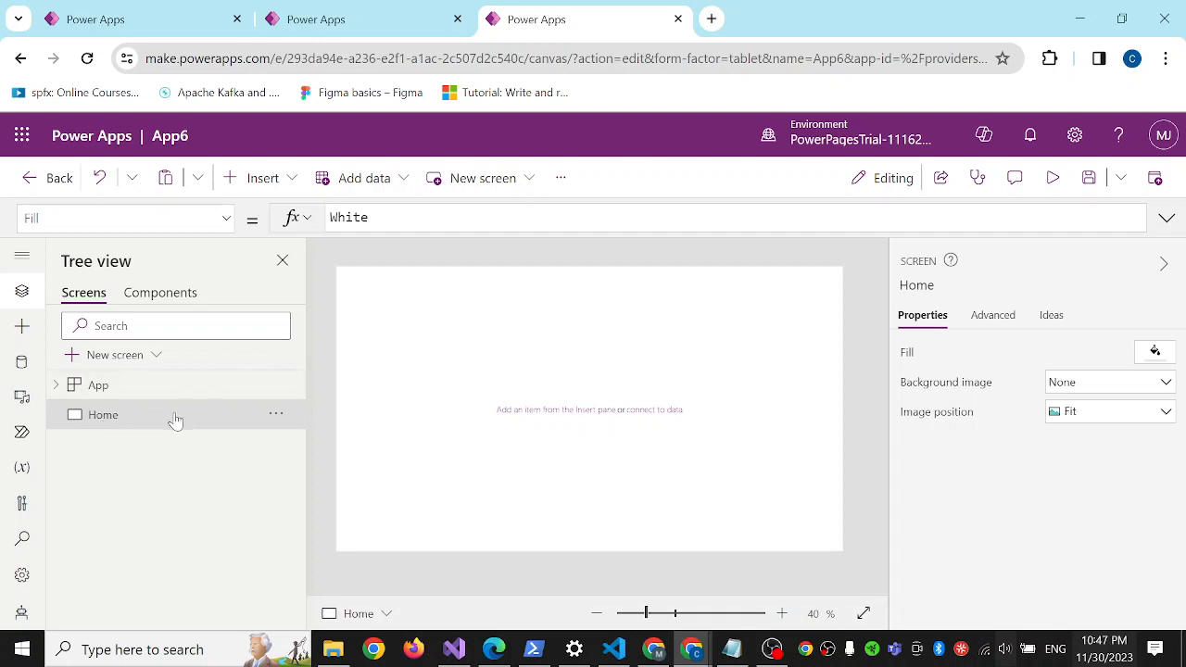
Insert the custom CompLayout component on the Home screen
click(293, 181)
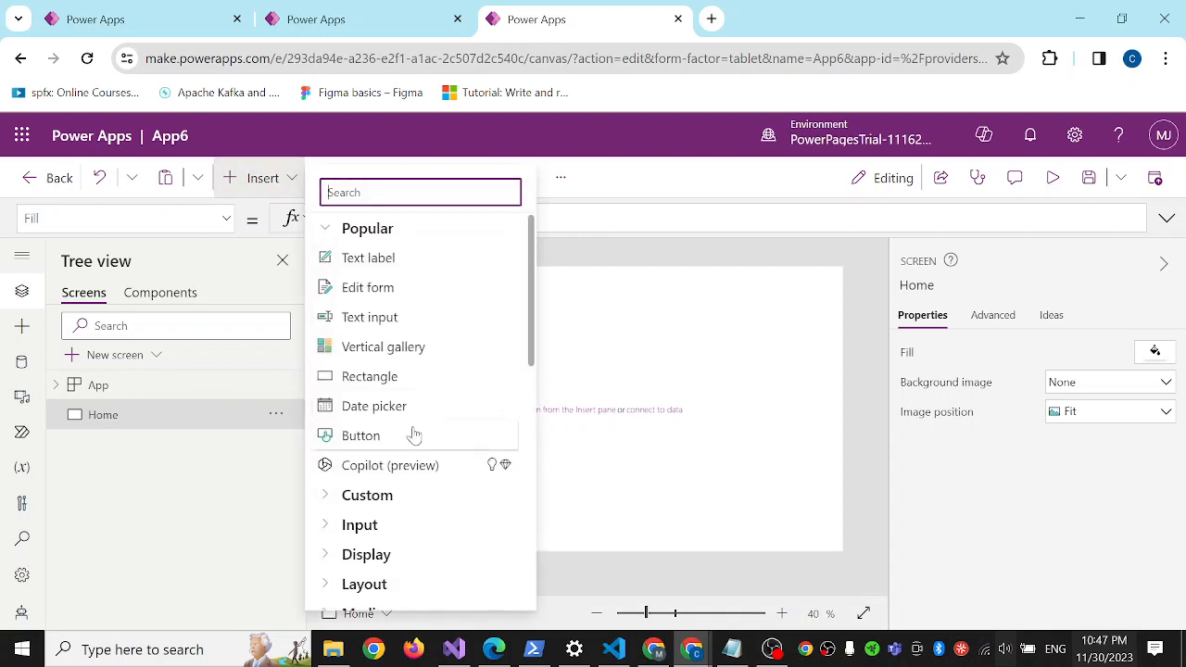
scroll(398, 440, down, 2)
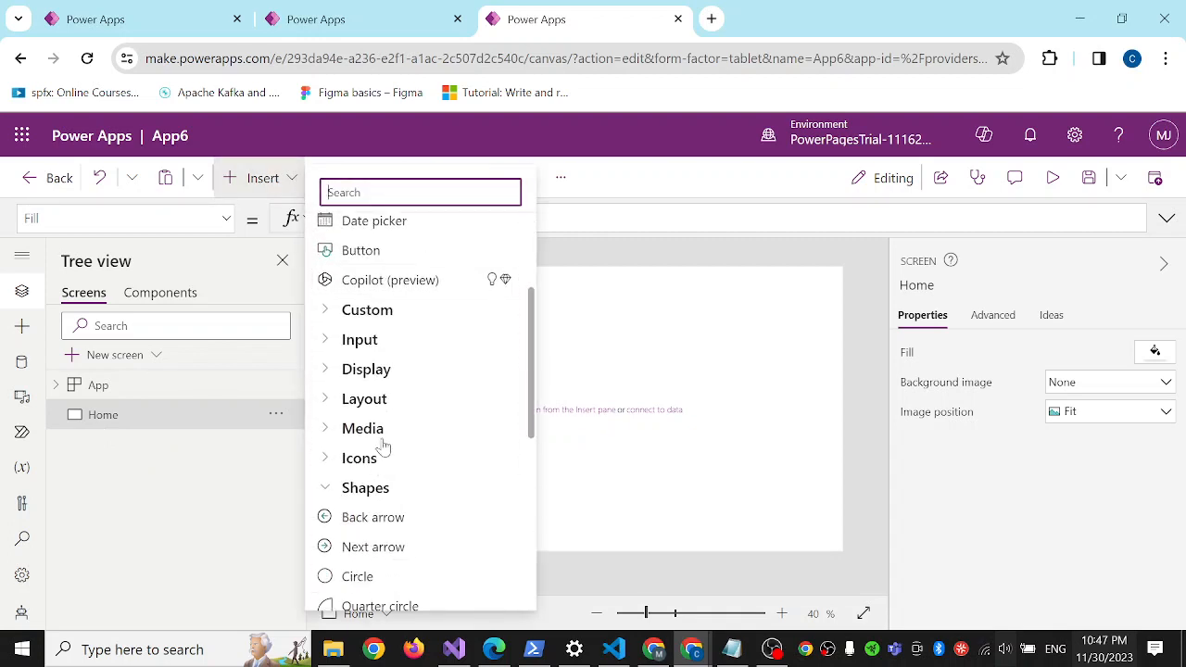
click(328, 316)
click(396, 339)
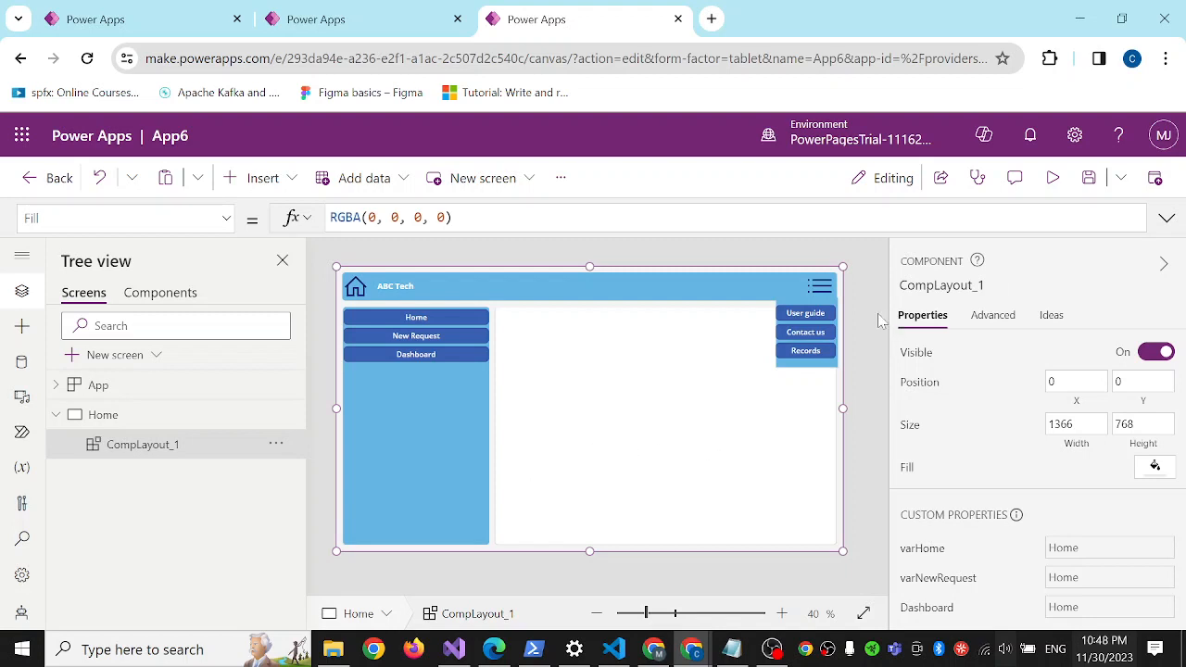
Preview the app and test showing and hiding the dropdown menu with the header's menu icon
click(1053, 177)
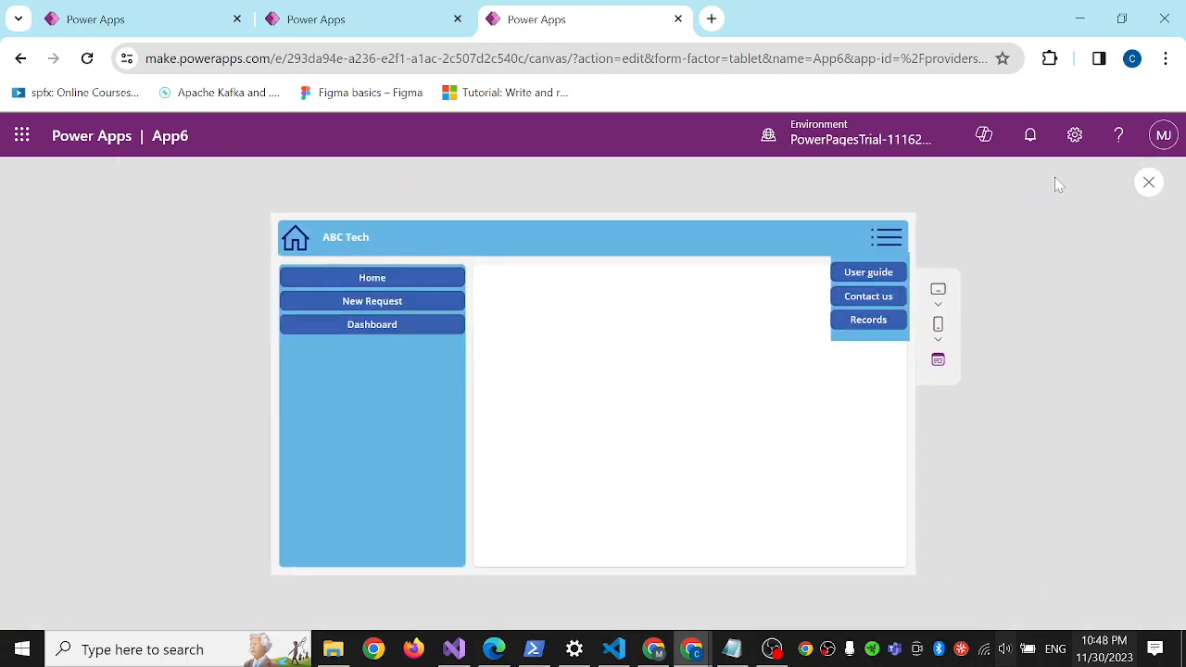
click(886, 244)
click(886, 243)
click(886, 244)
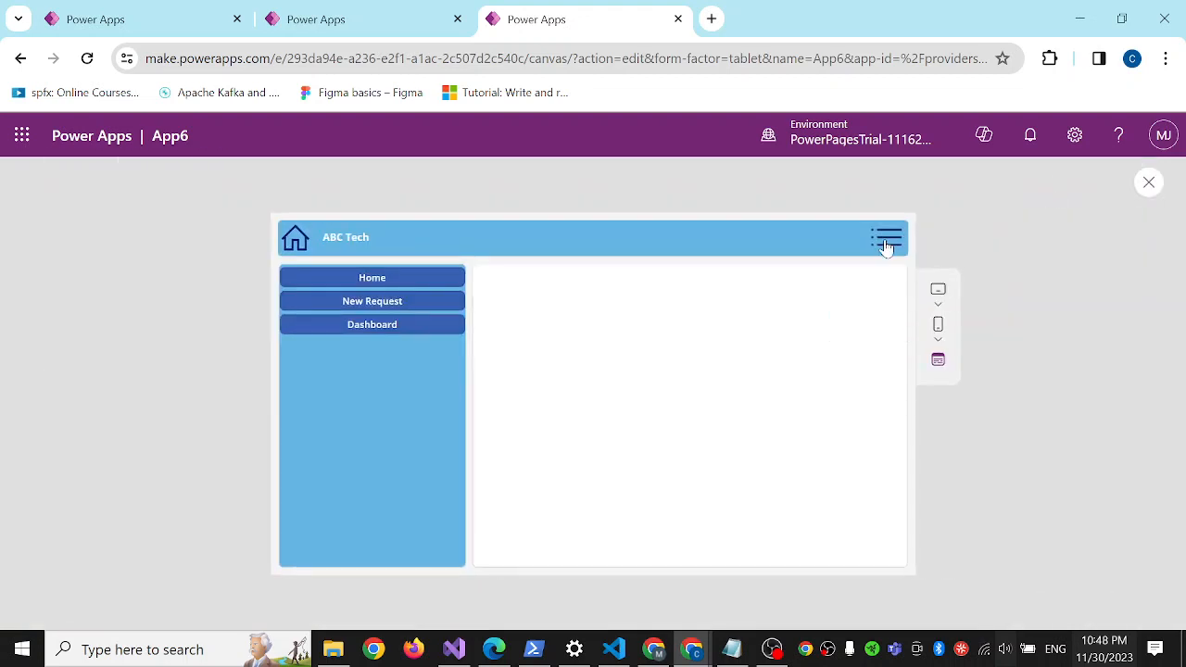
click(886, 243)
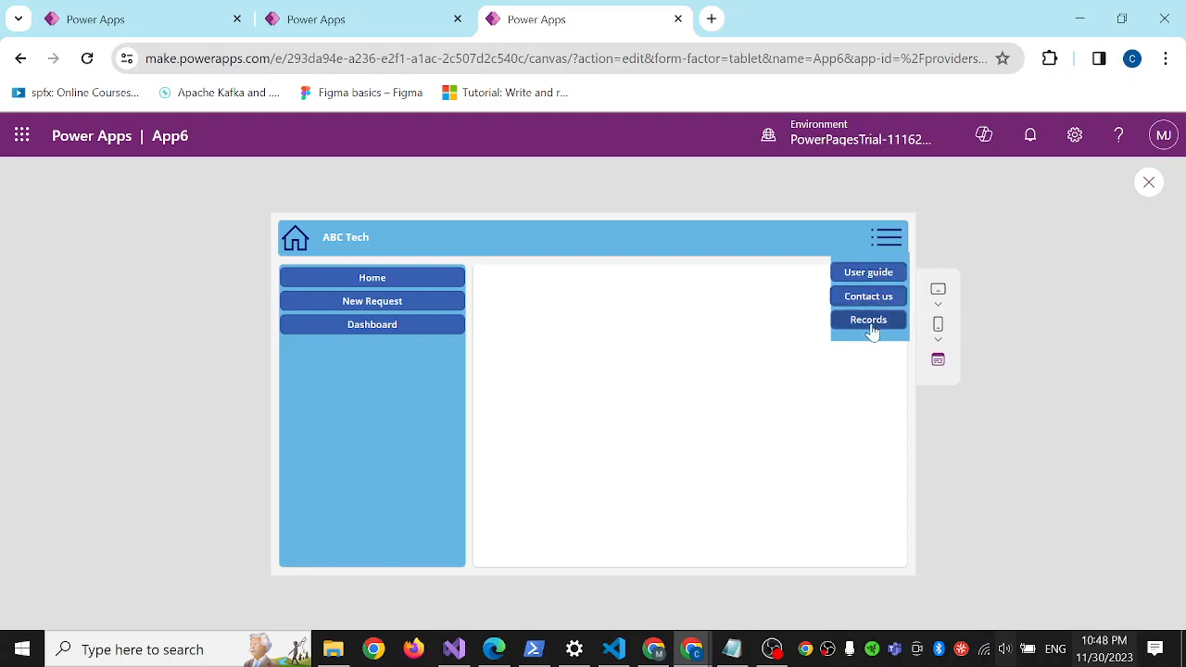
click(895, 239)
click(895, 241)
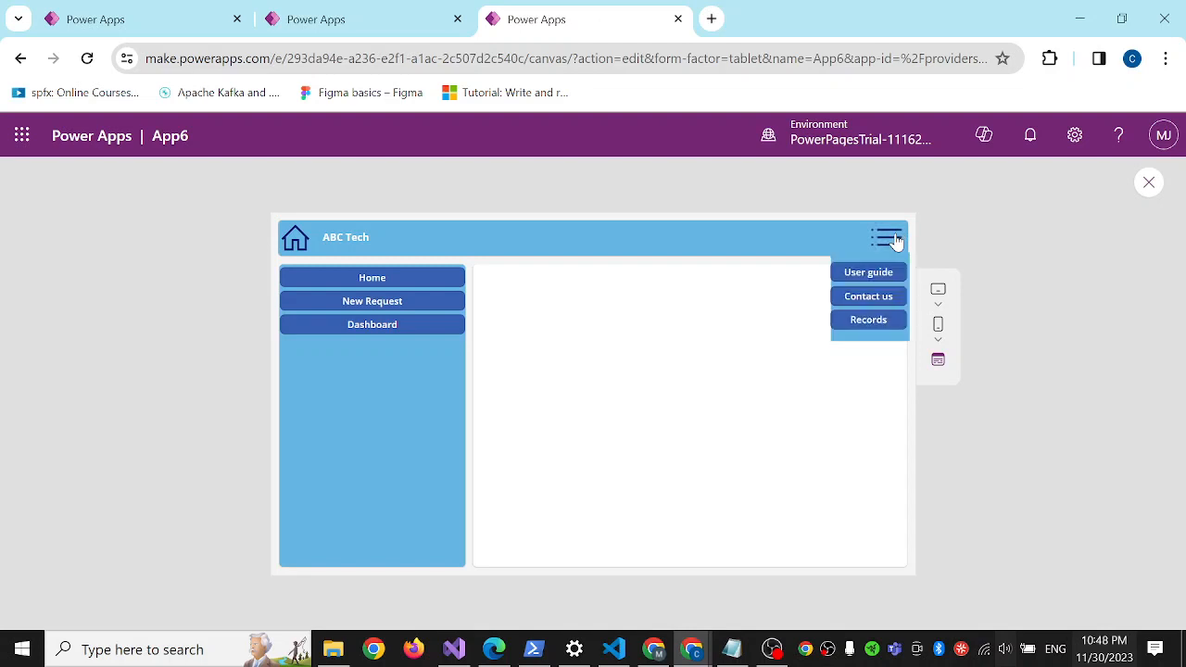
click(896, 241)
click(895, 241)
click(895, 241)
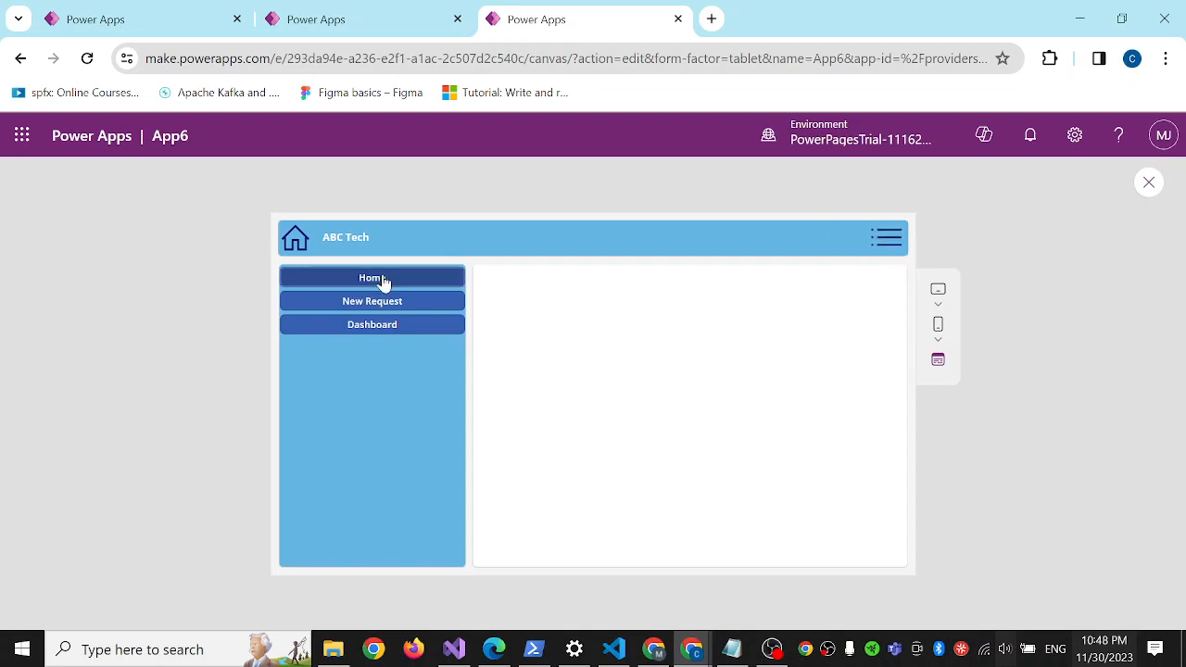
Test the New Request sidebar button in the preview, and return to editing the Home screen
click(373, 304)
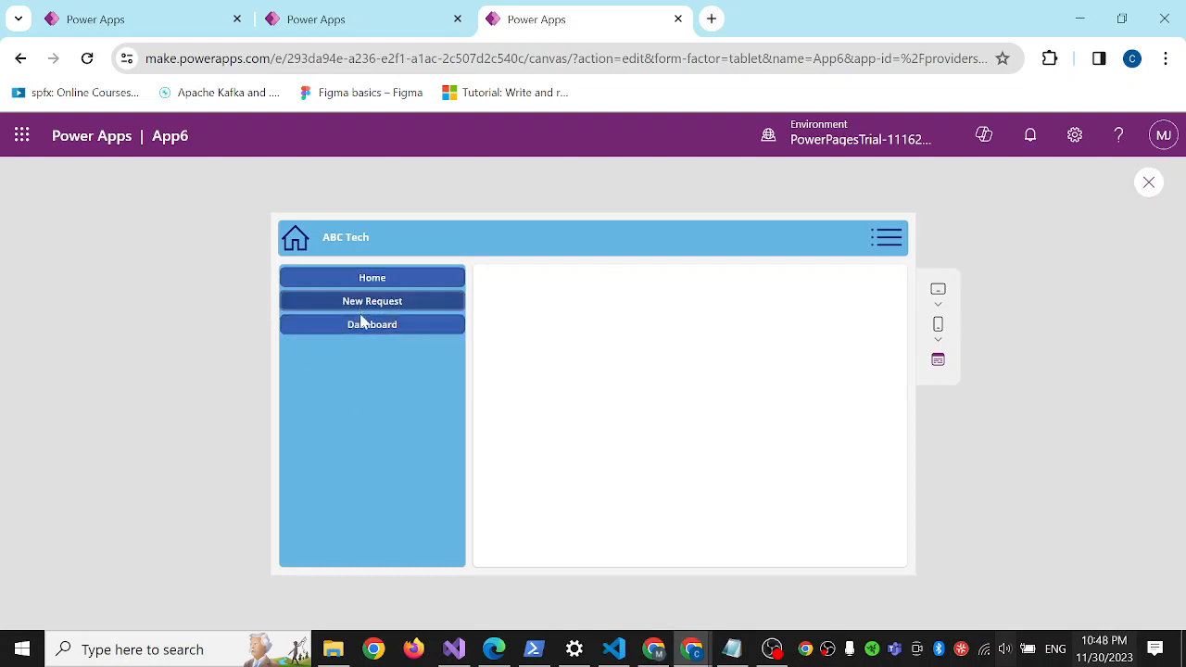
click(1148, 186)
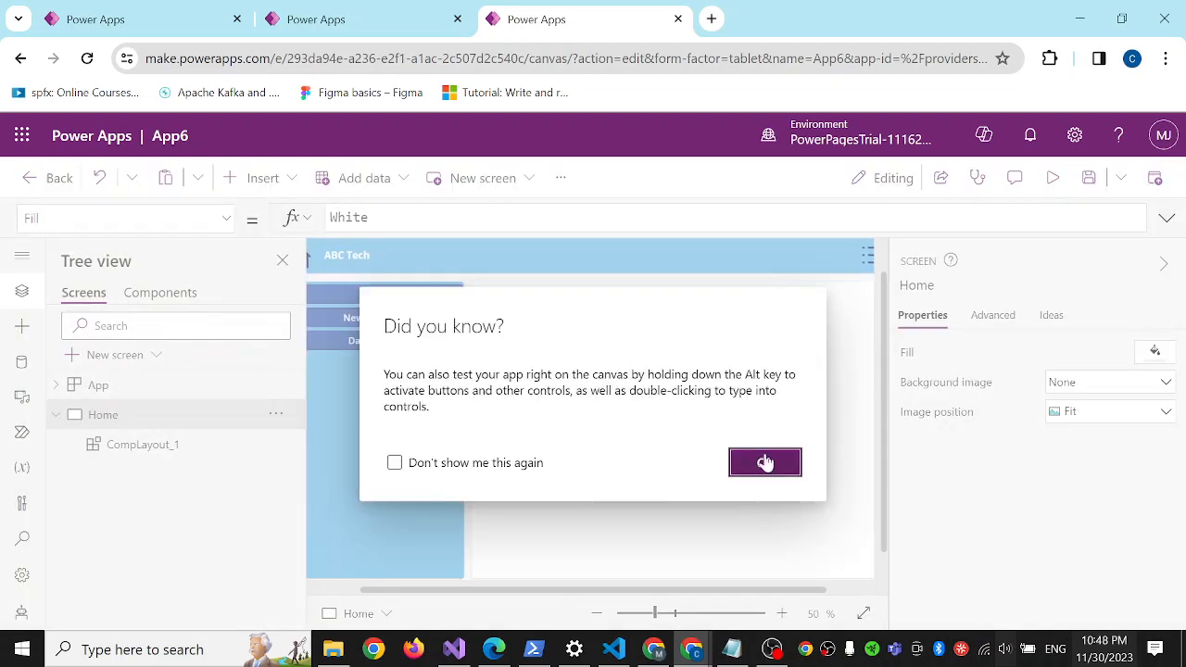
click(767, 464)
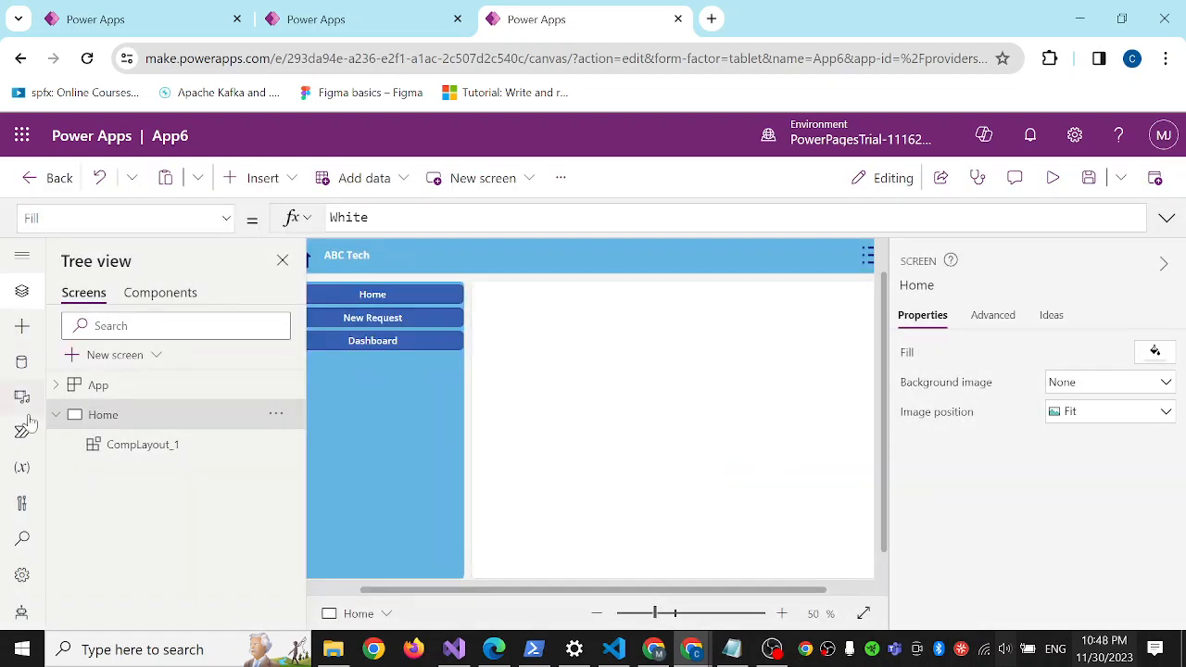
Insert a vertical gallery on the Home screen and place it in the blank main area at about X 444, Y 135
click(651, 388)
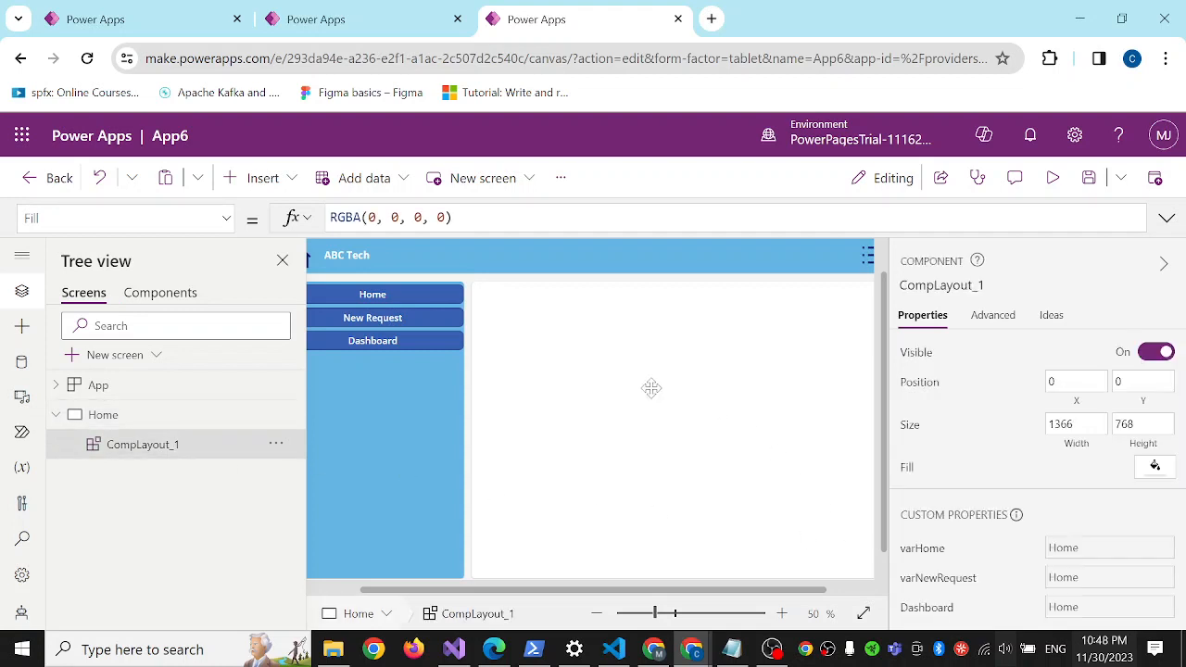
click(291, 184)
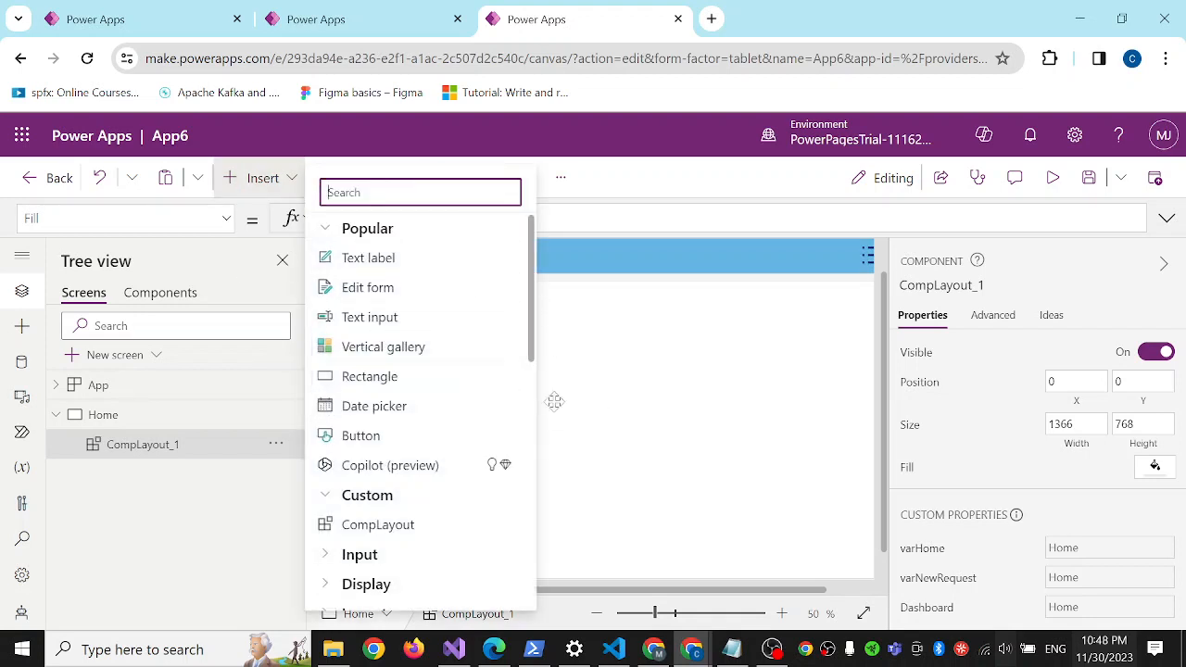
click(402, 347)
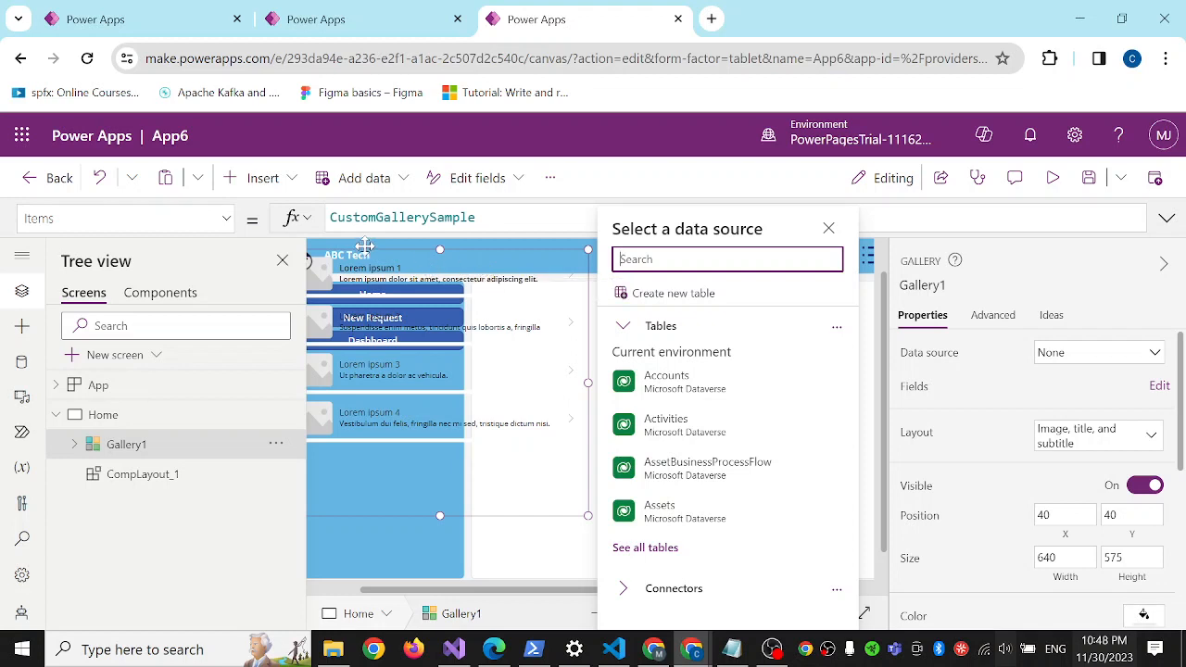
drag(366, 247, 552, 290)
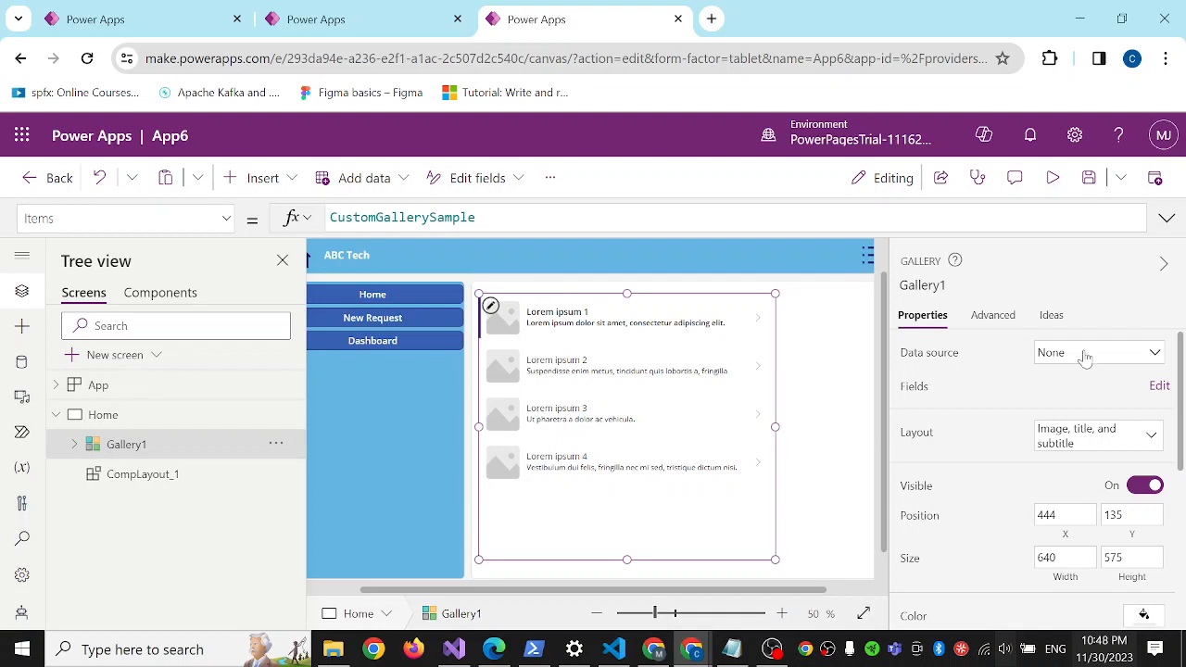
Connect the gallery to the Machine Orders Dataverse table as its data source
click(1080, 356)
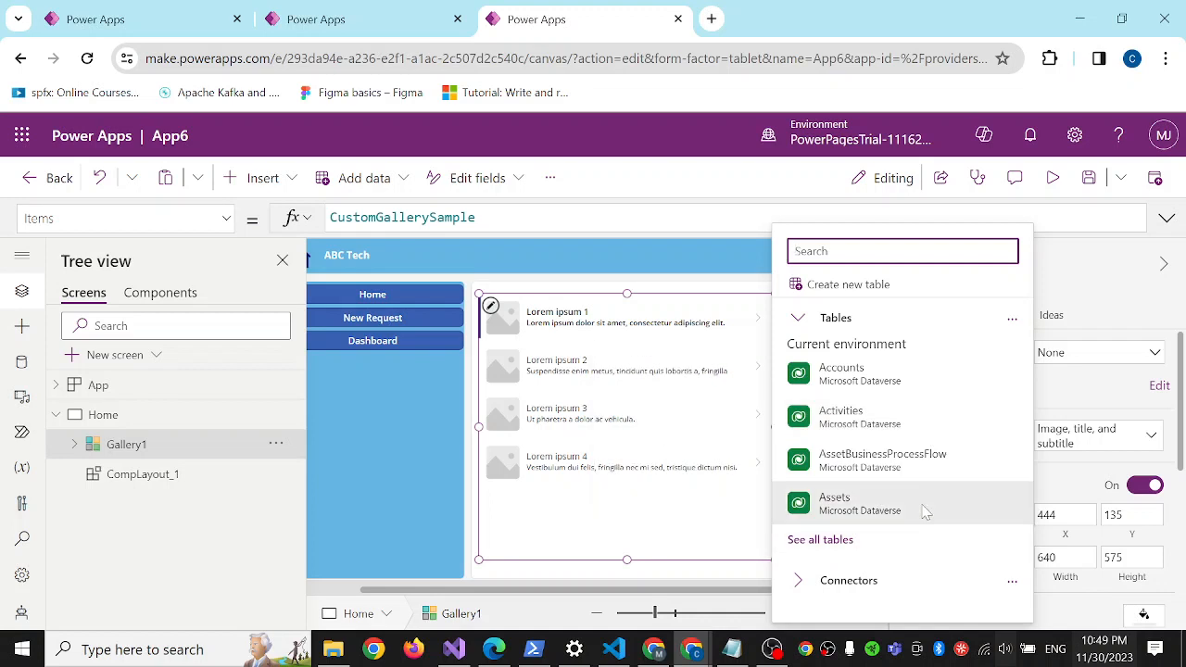
click(846, 545)
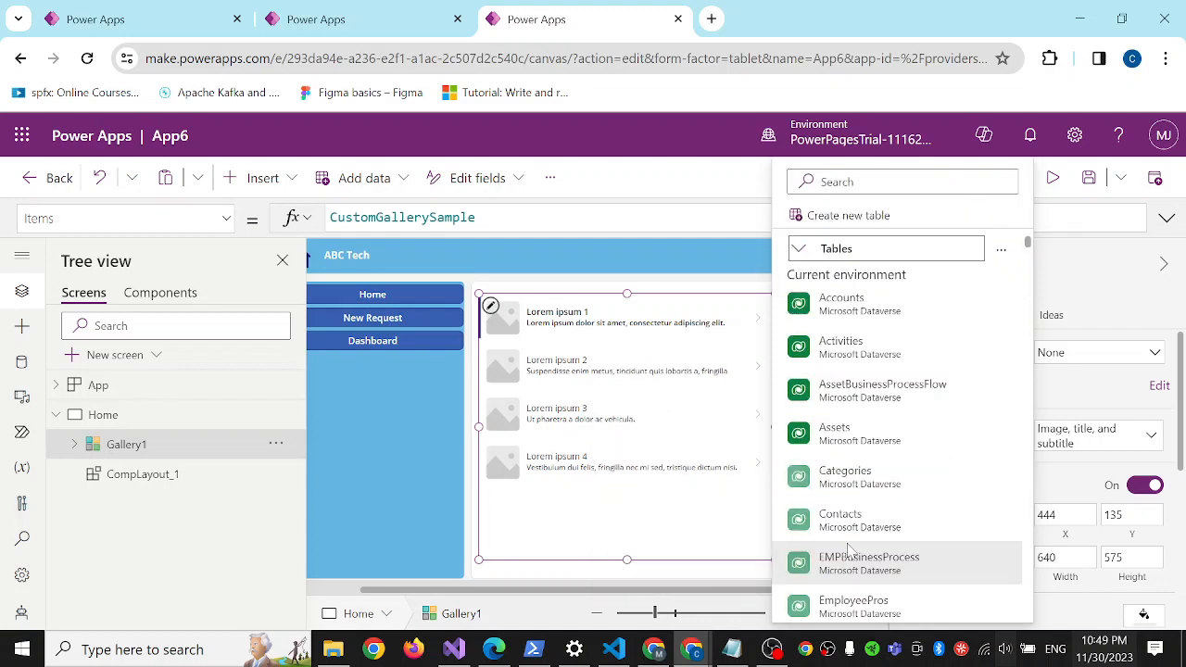
scroll(929, 410, down, 3)
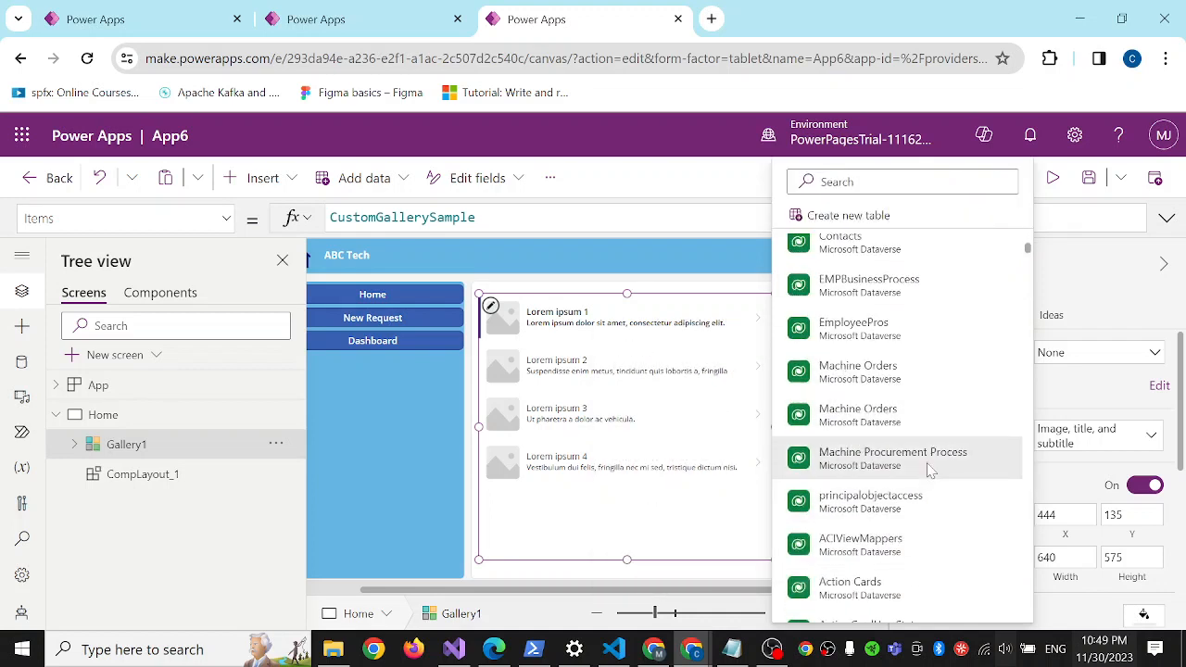
click(869, 419)
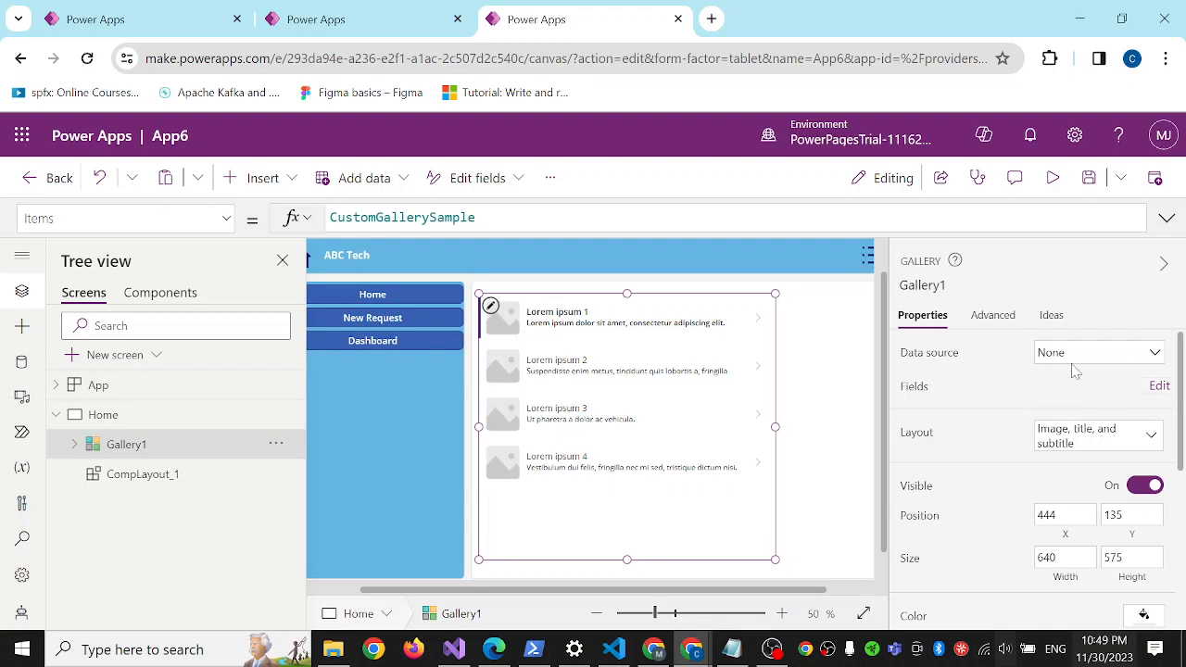
scroll(1078, 378, down, 2)
scroll(1078, 379, up, 2)
click(1056, 353)
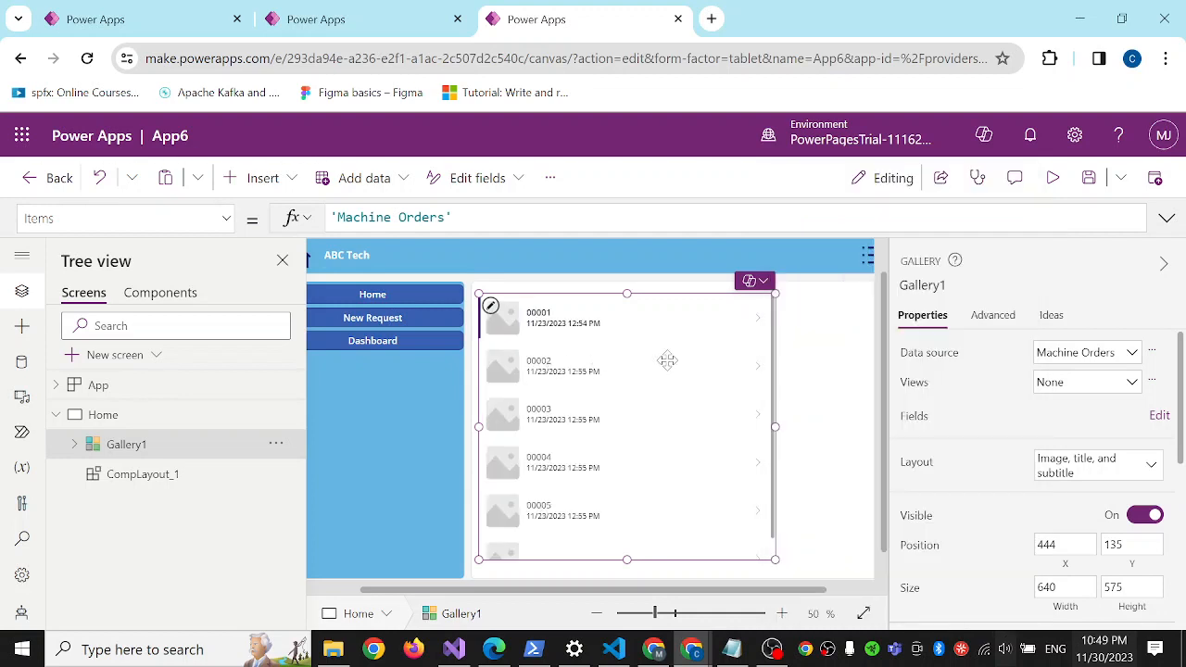
Delete the placeholder image from the gallery's item template
click(506, 329)
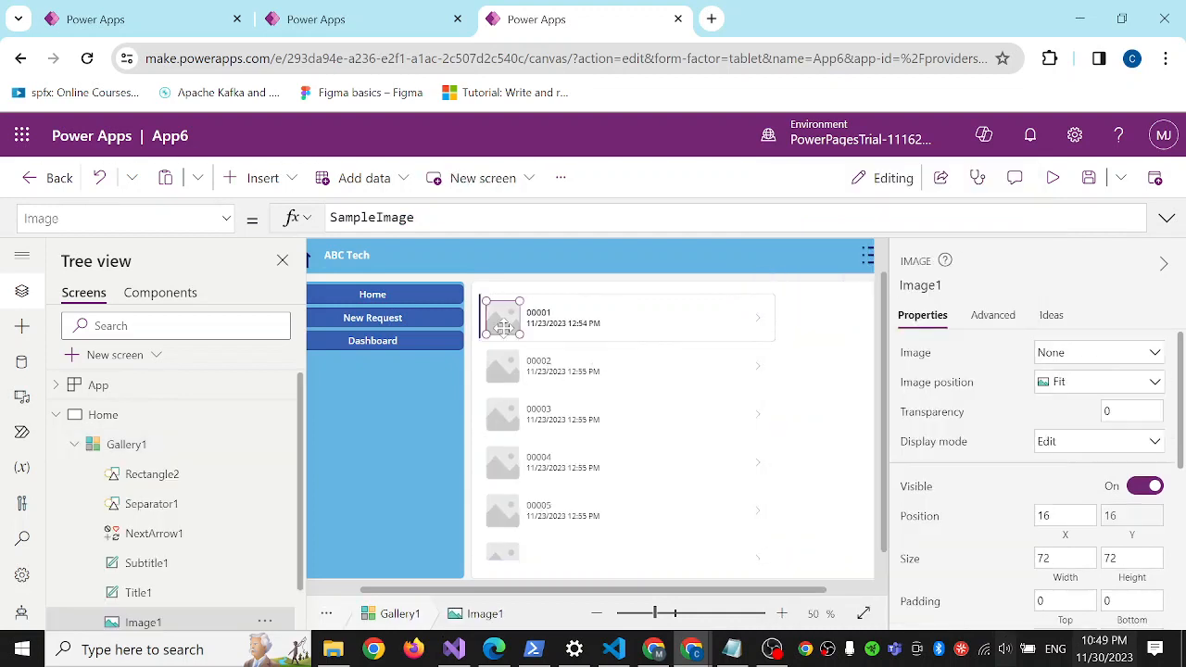
click(507, 335)
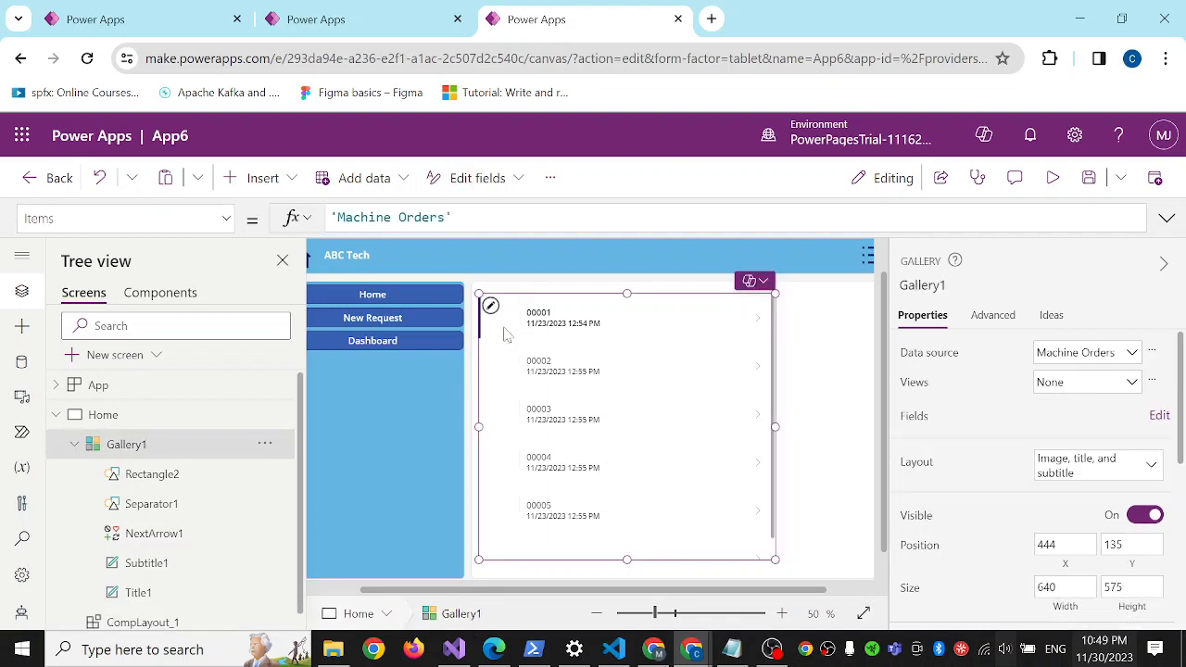
click(813, 415)
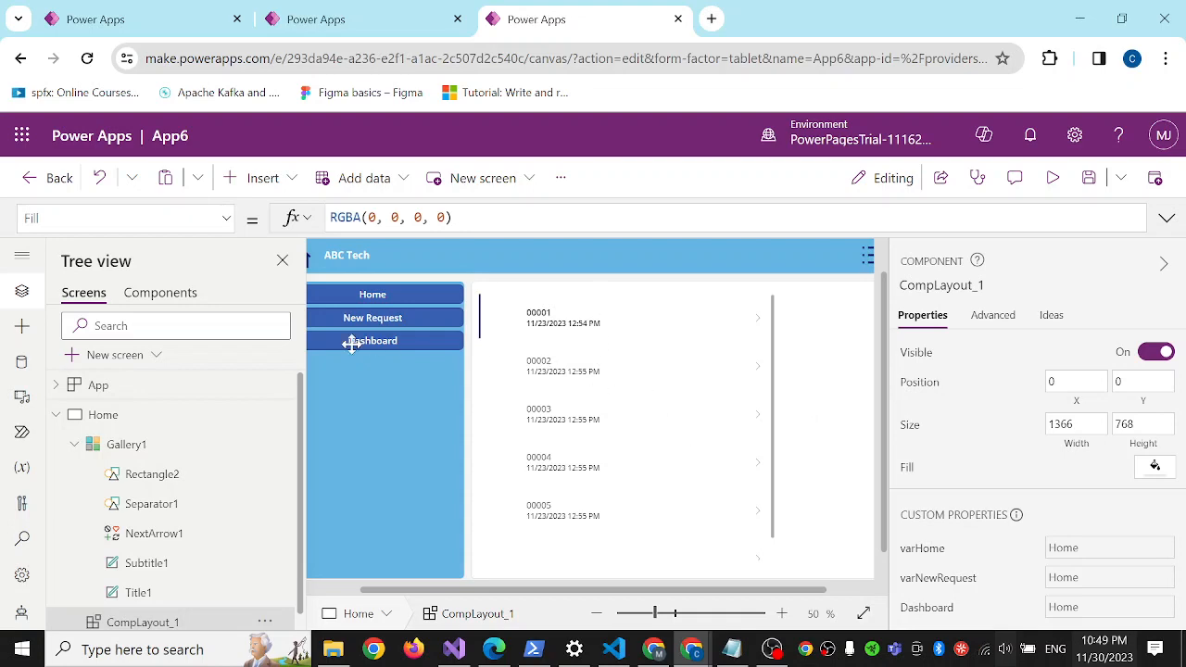
click(1123, 22)
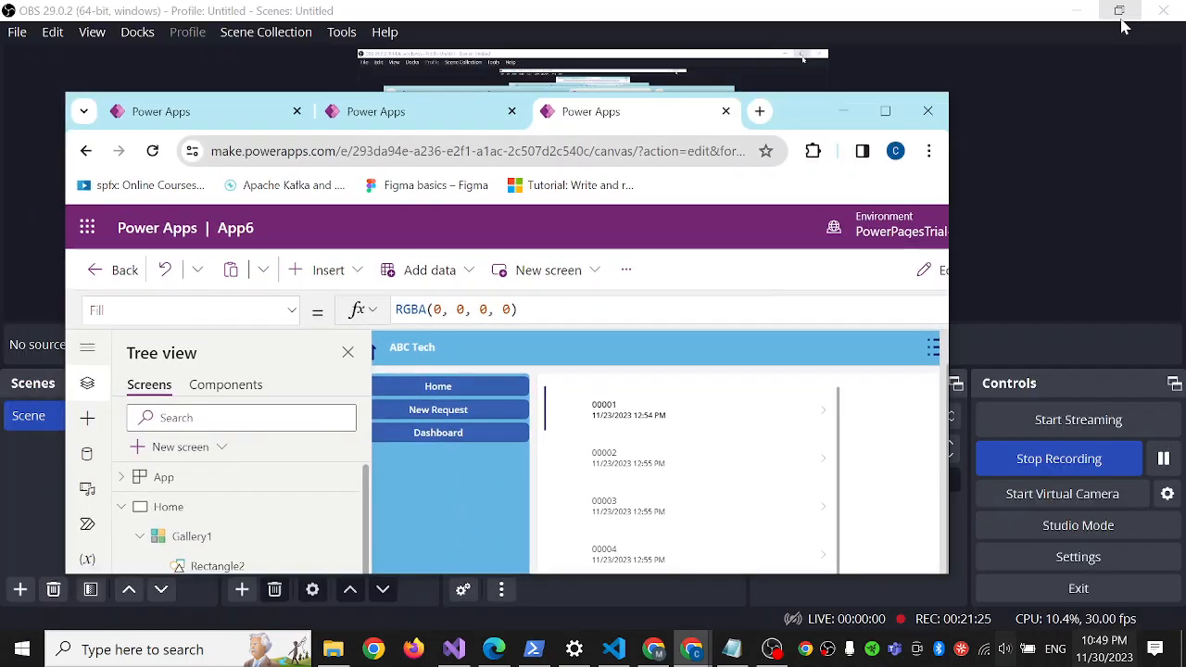
click(884, 111)
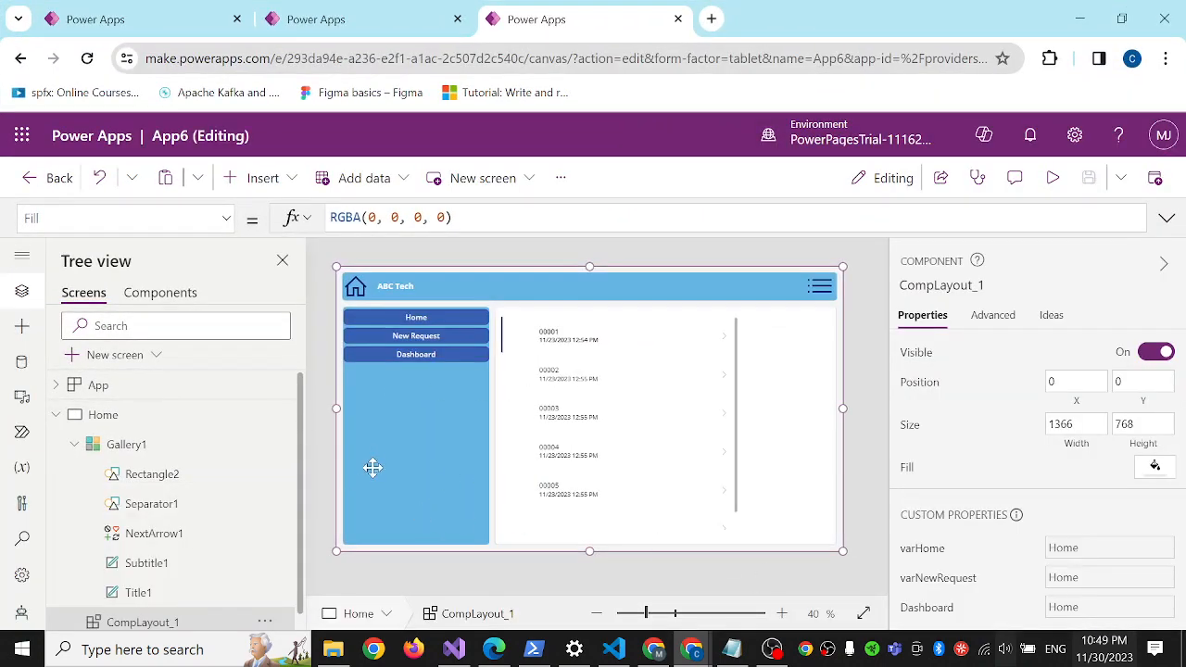
click(55, 415)
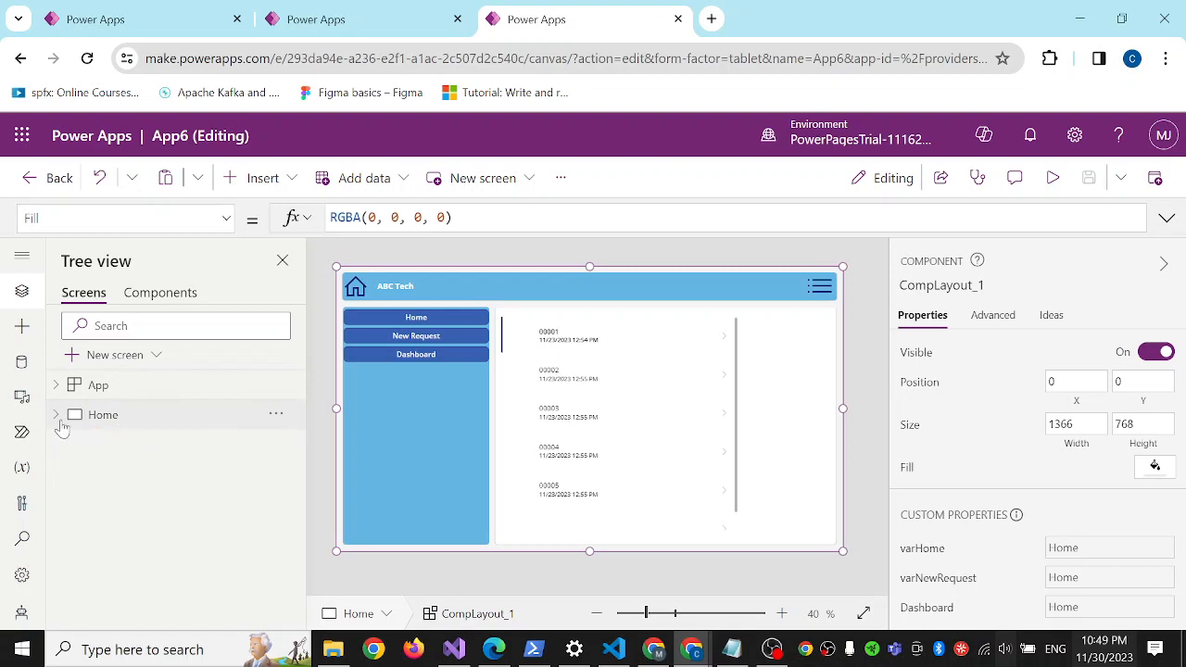
Duplicate the Home screen together with its gallery and layout component
click(58, 419)
click(58, 419)
click(57, 419)
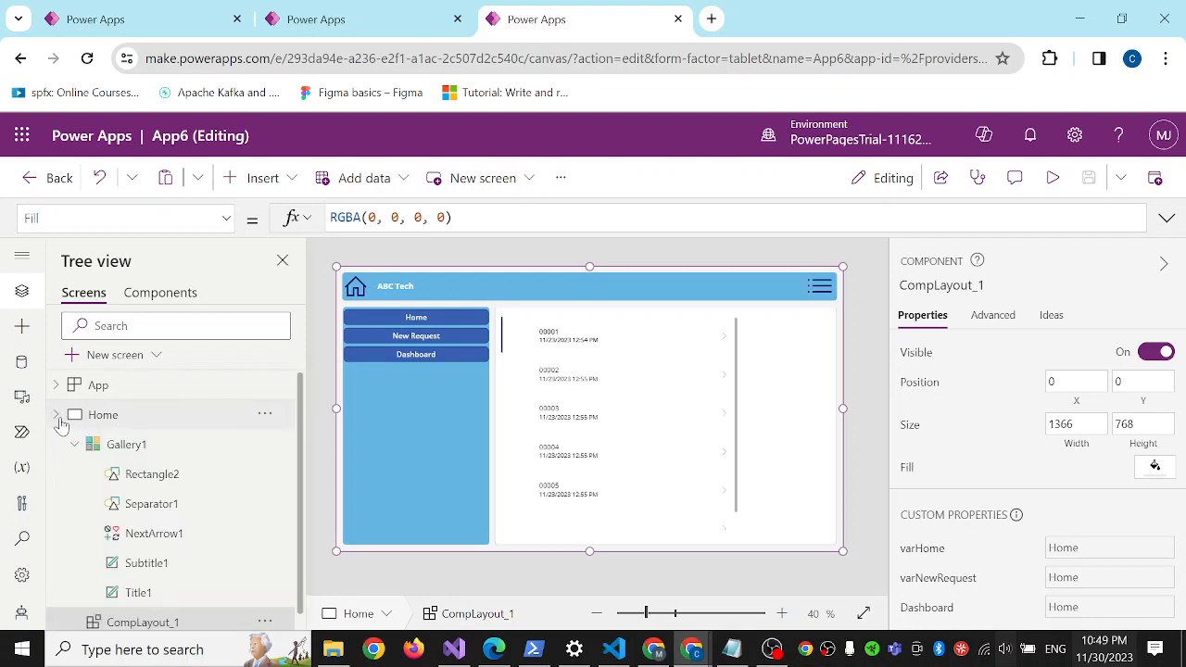
click(73, 445)
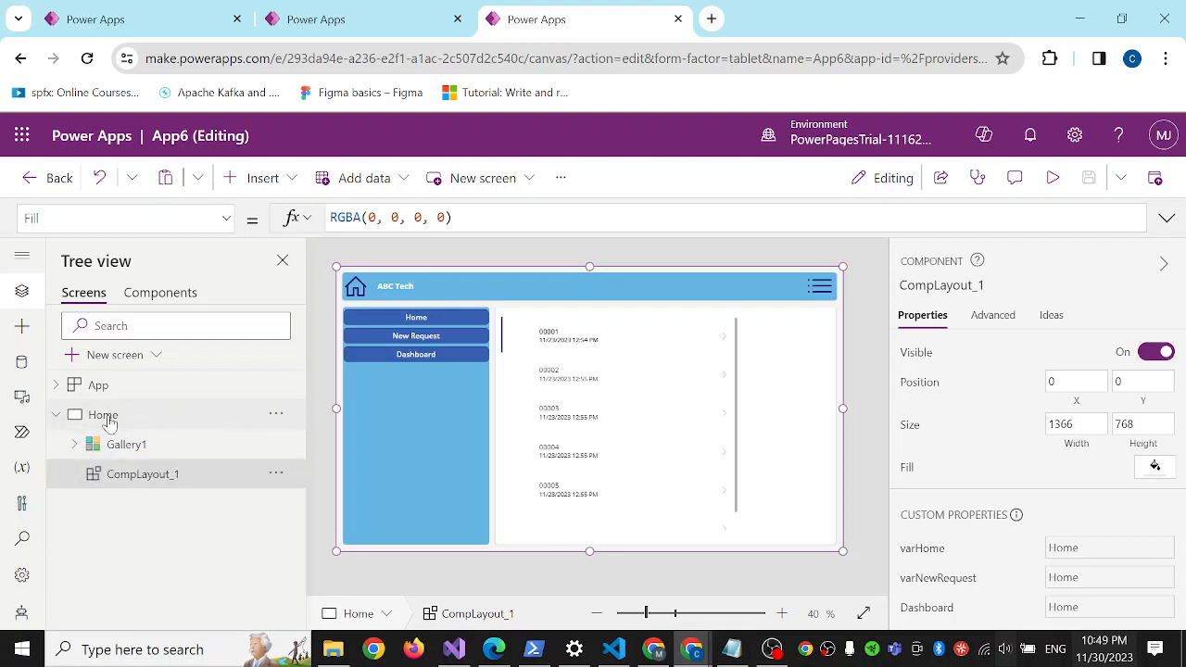
right_click(109, 417)
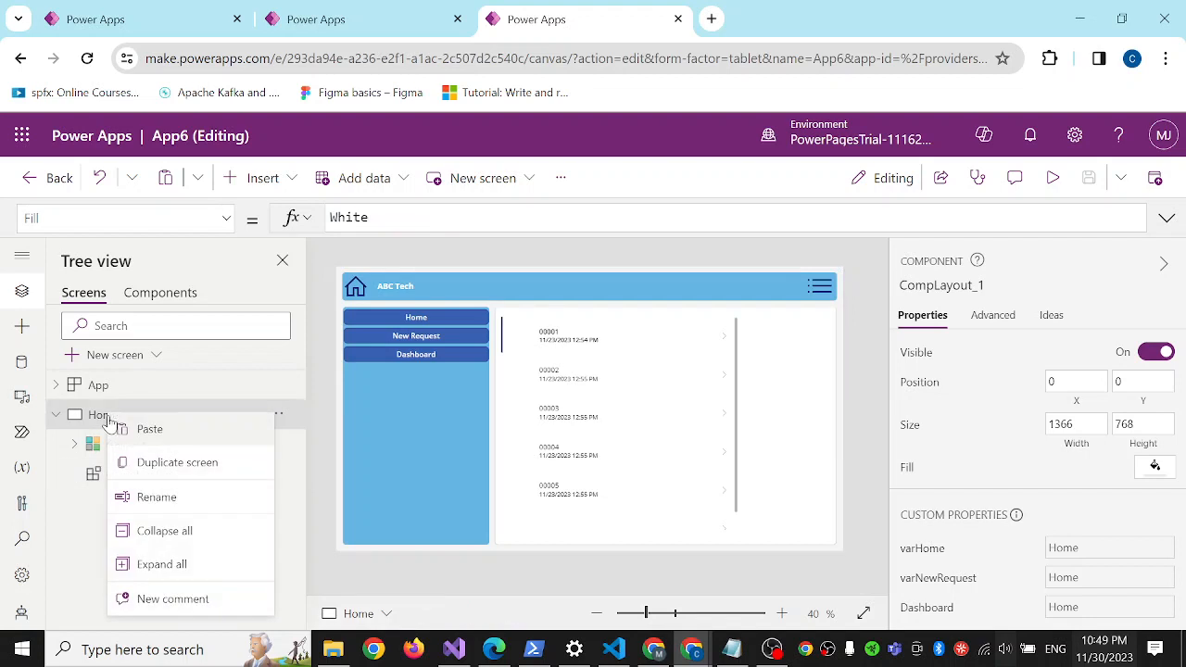
click(182, 466)
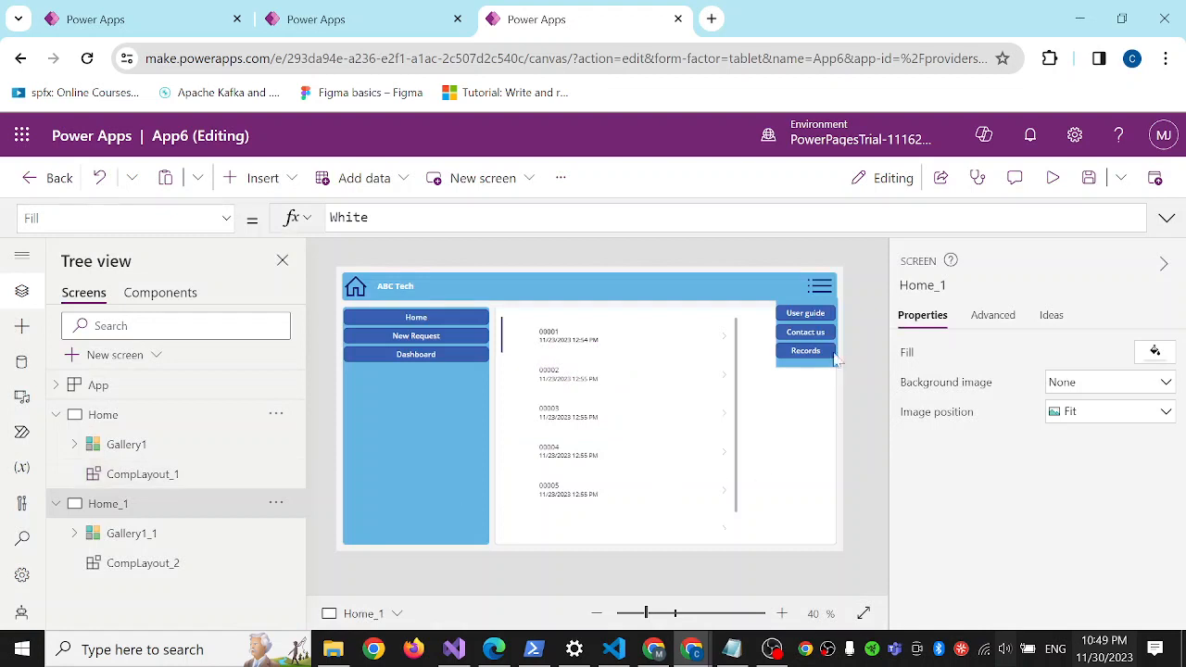
Delete the gallery from the duplicated Home screen, keeping only its layout component
click(135, 534)
right_click(135, 534)
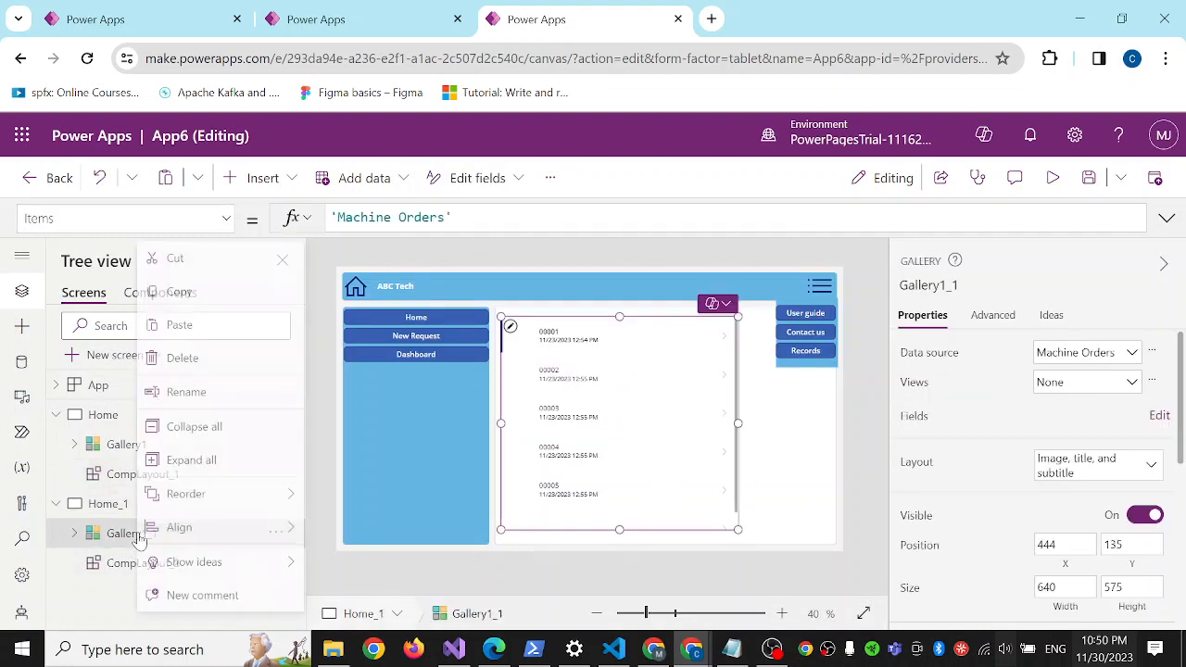
click(195, 370)
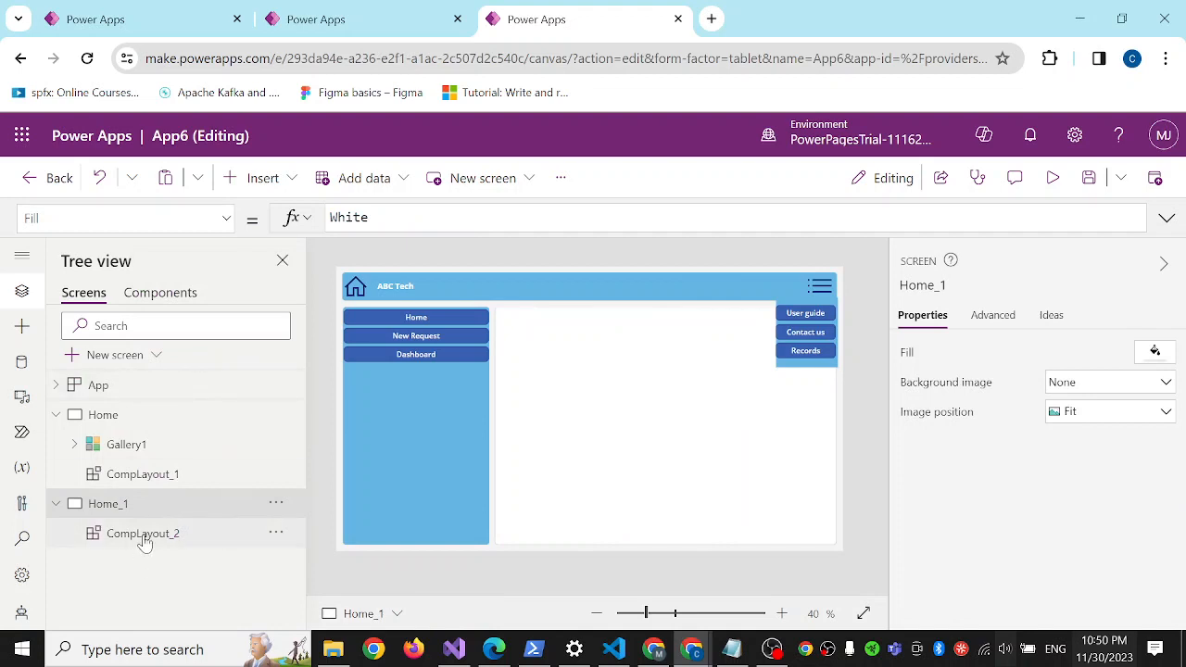
click(144, 538)
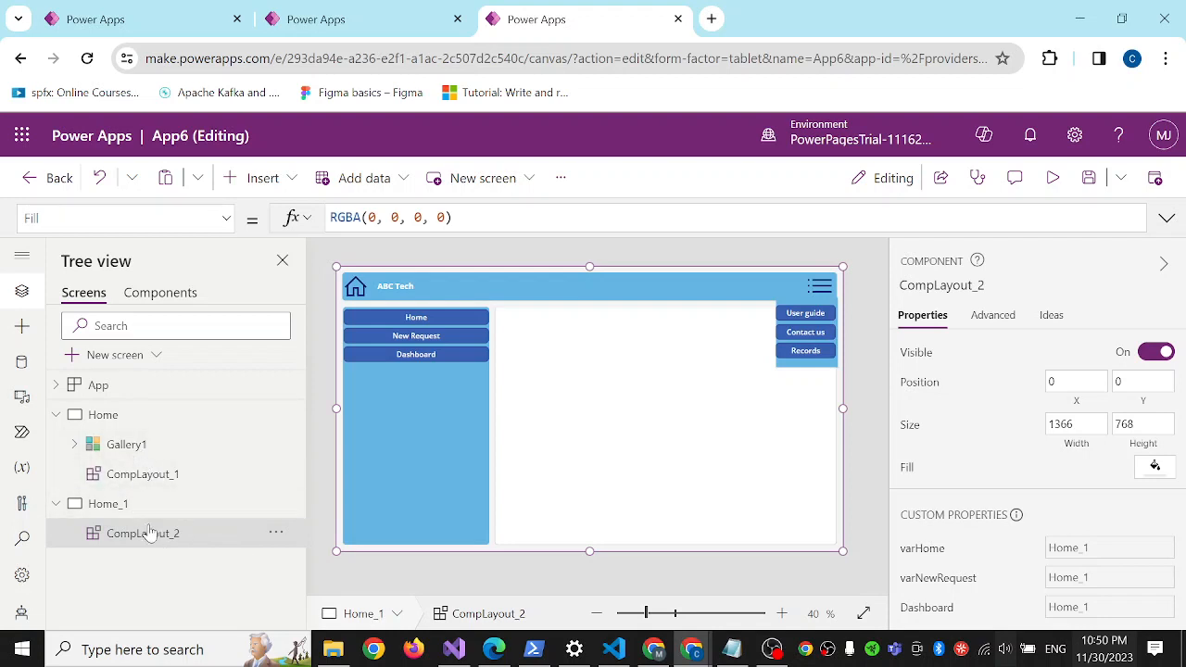
Delete the duplicated Home screen from the app
click(104, 505)
right_click(107, 505)
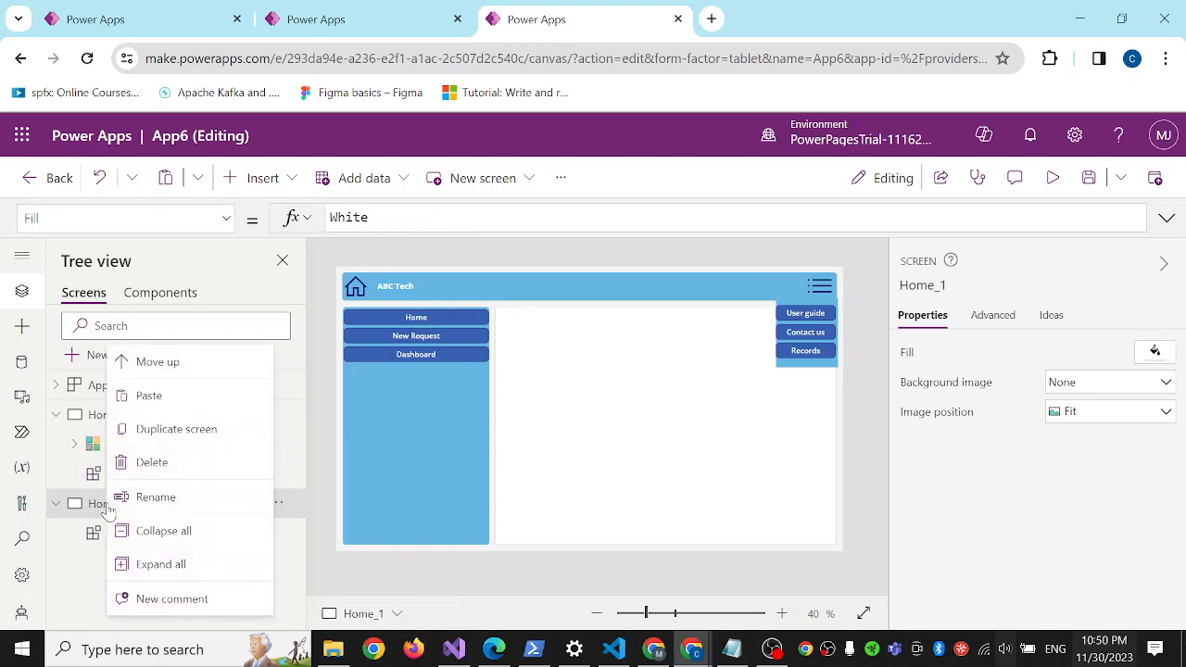
click(160, 462)
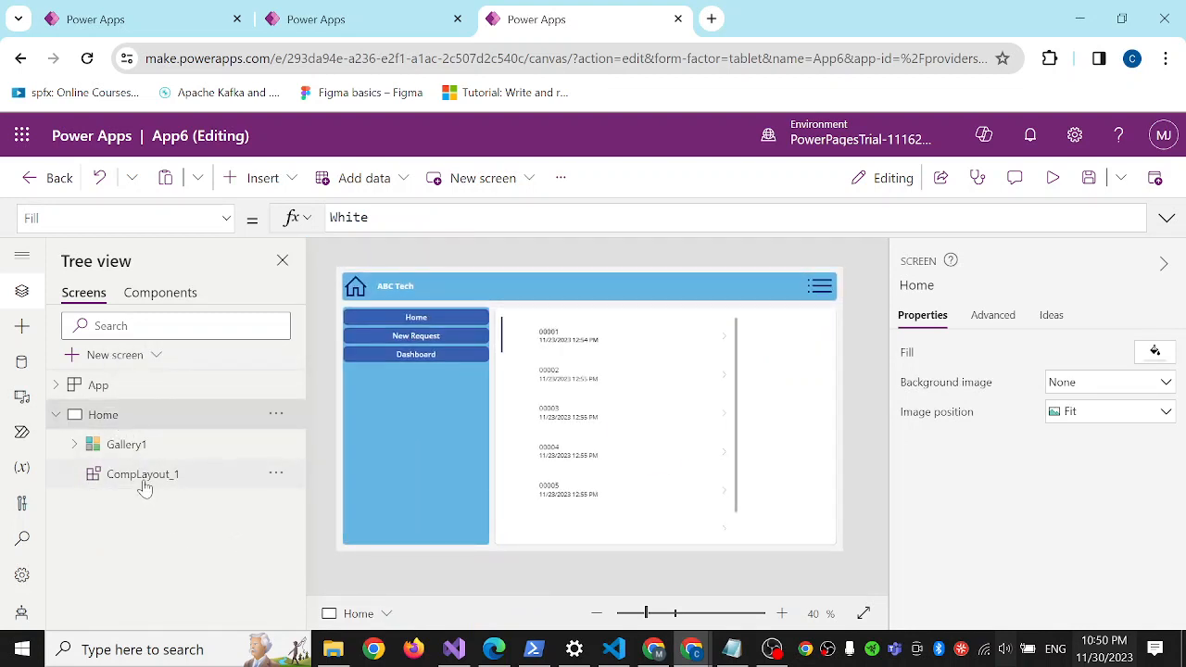
Set the varHome custom property of the Home screen's CompLayout_1 to the Home screen
click(144, 489)
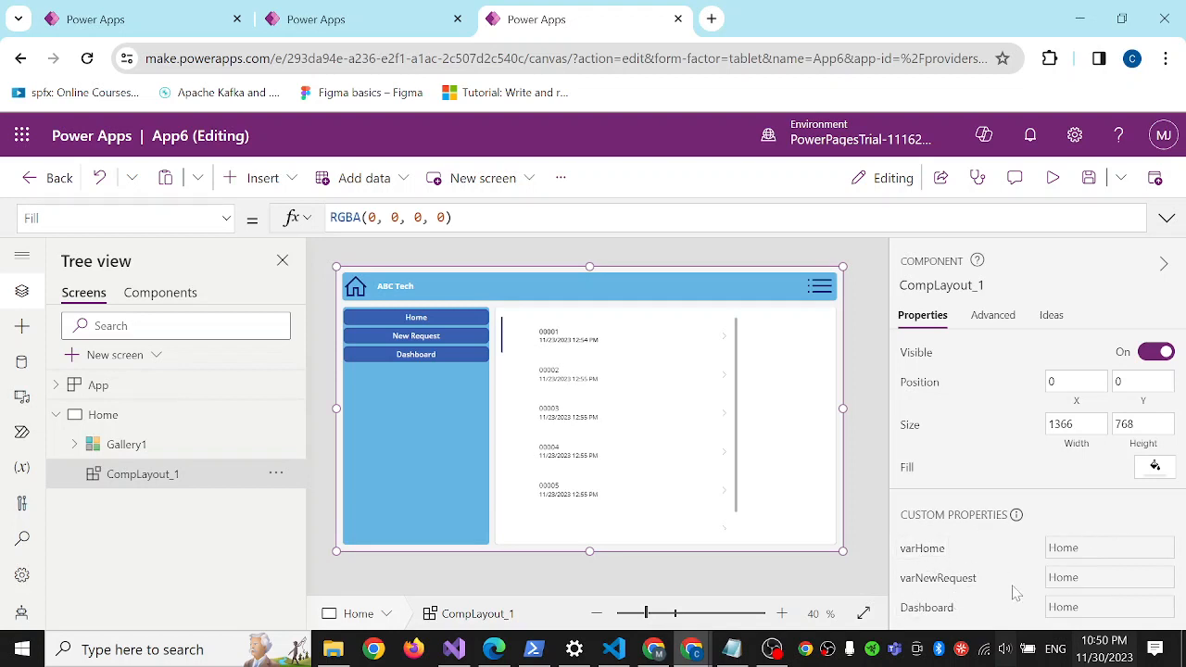
click(1087, 553)
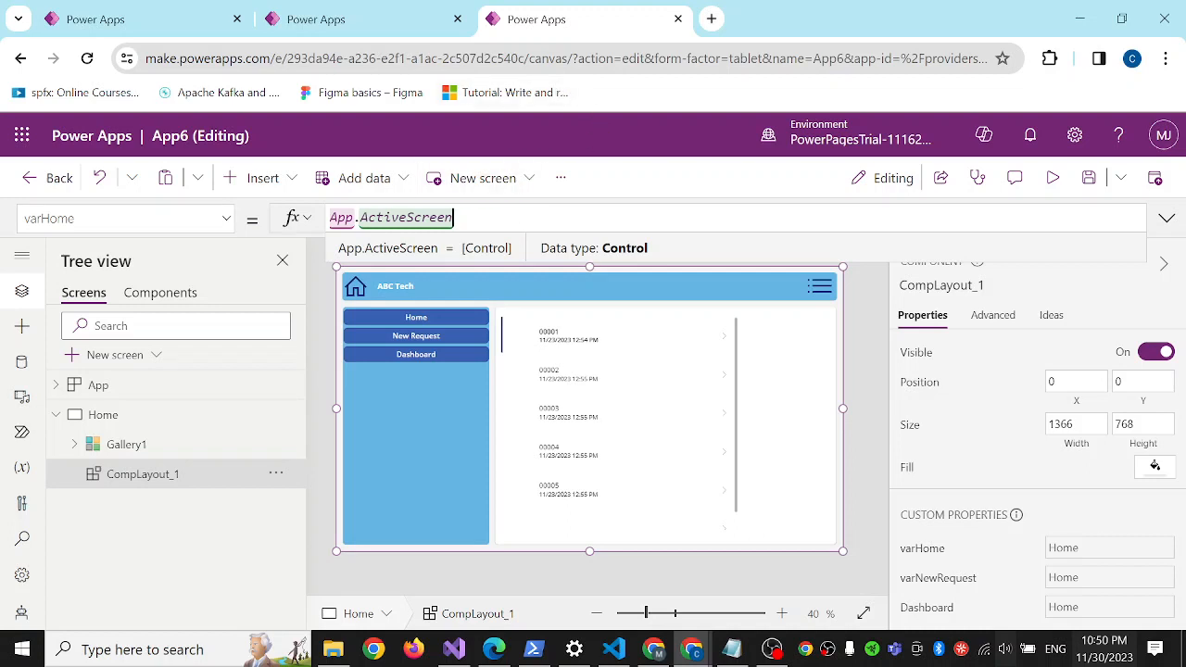
double_click(414, 218)
key(BackSpace)
key(BackSpace)
key(BackSpace)
key(BackSpace)
key(BackSpace)
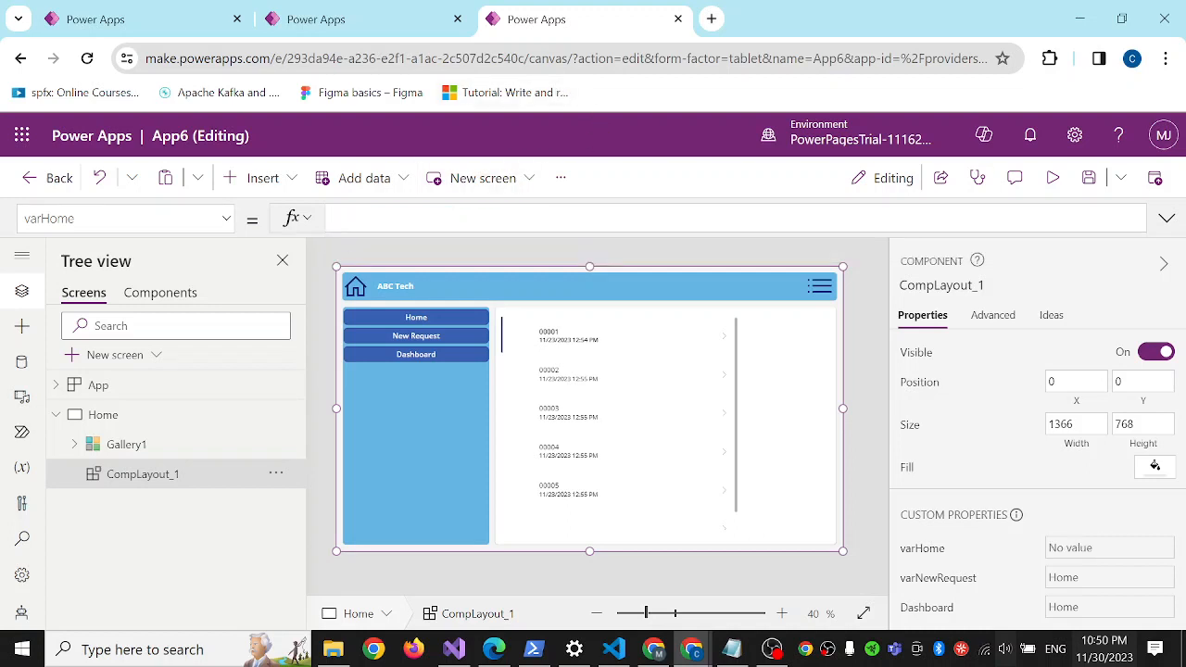
text(hom)
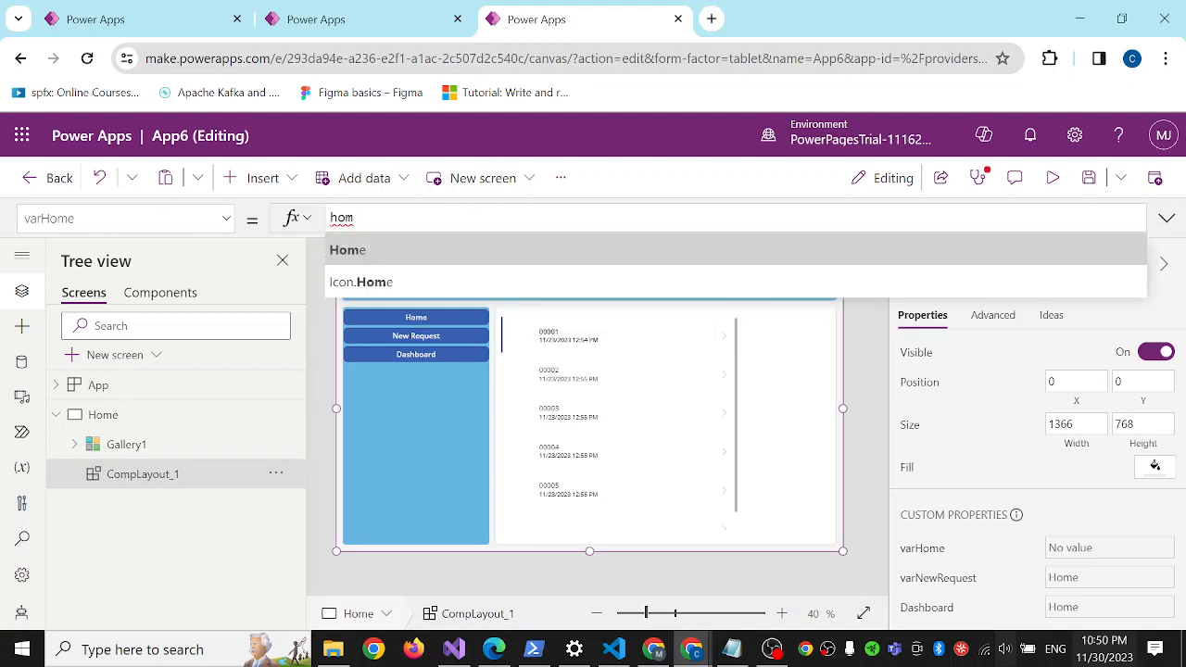
key(Tab)
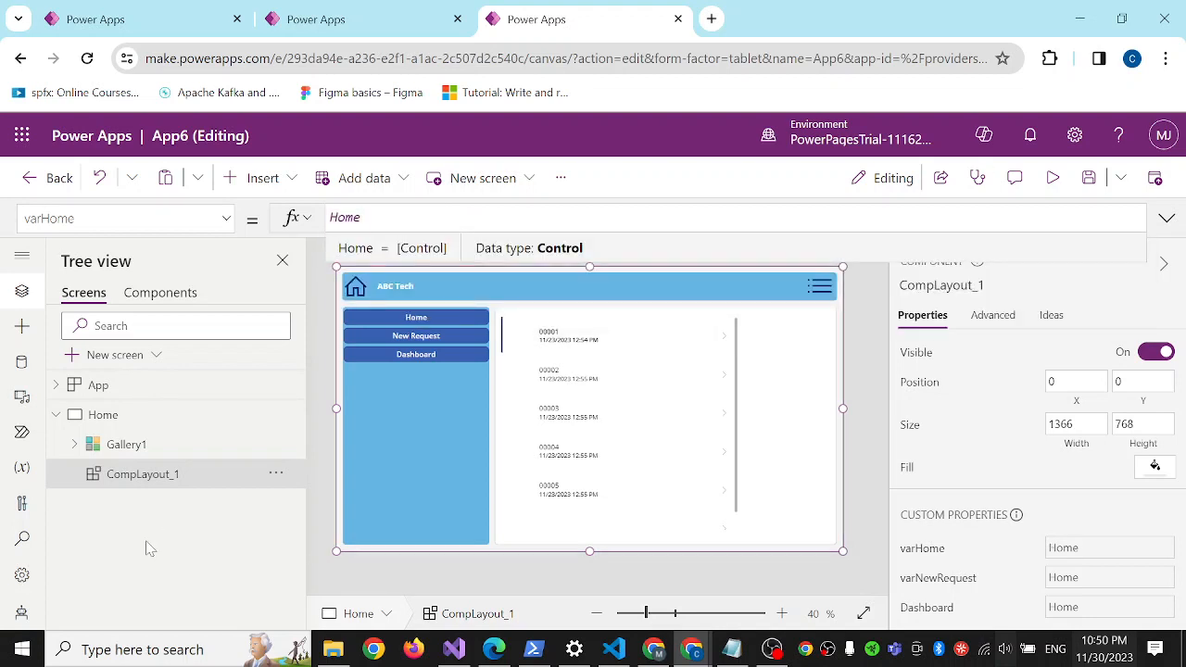
Add a blank screen to the app and name it NewRequest
click(98, 415)
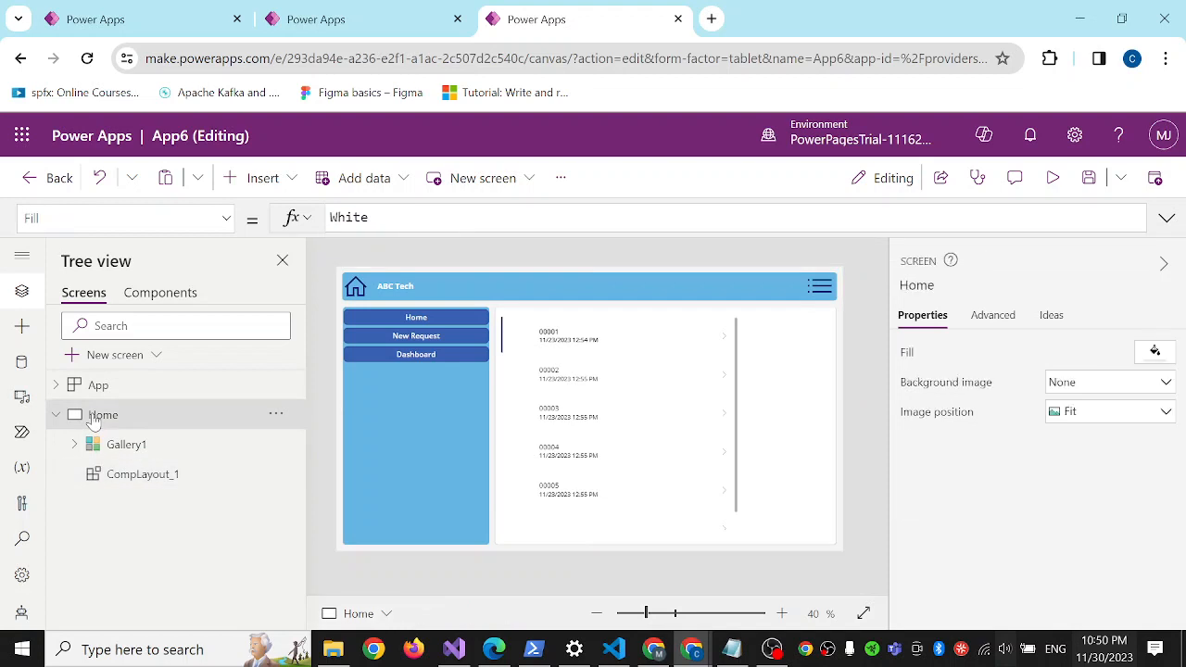
click(97, 358)
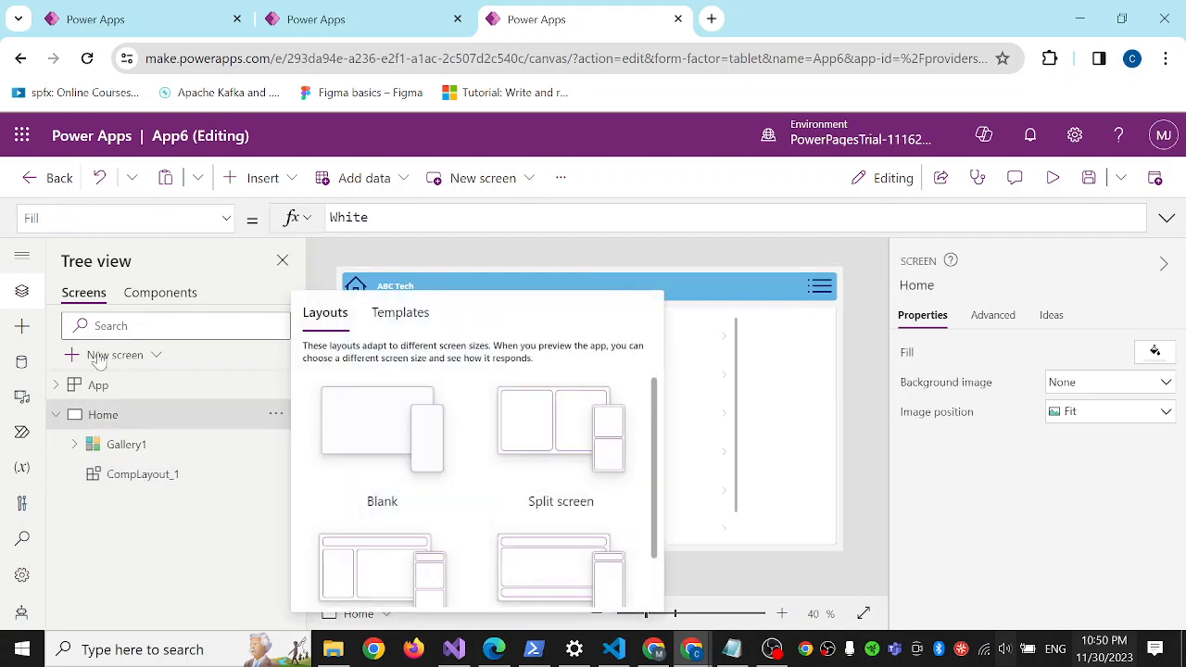
click(367, 426)
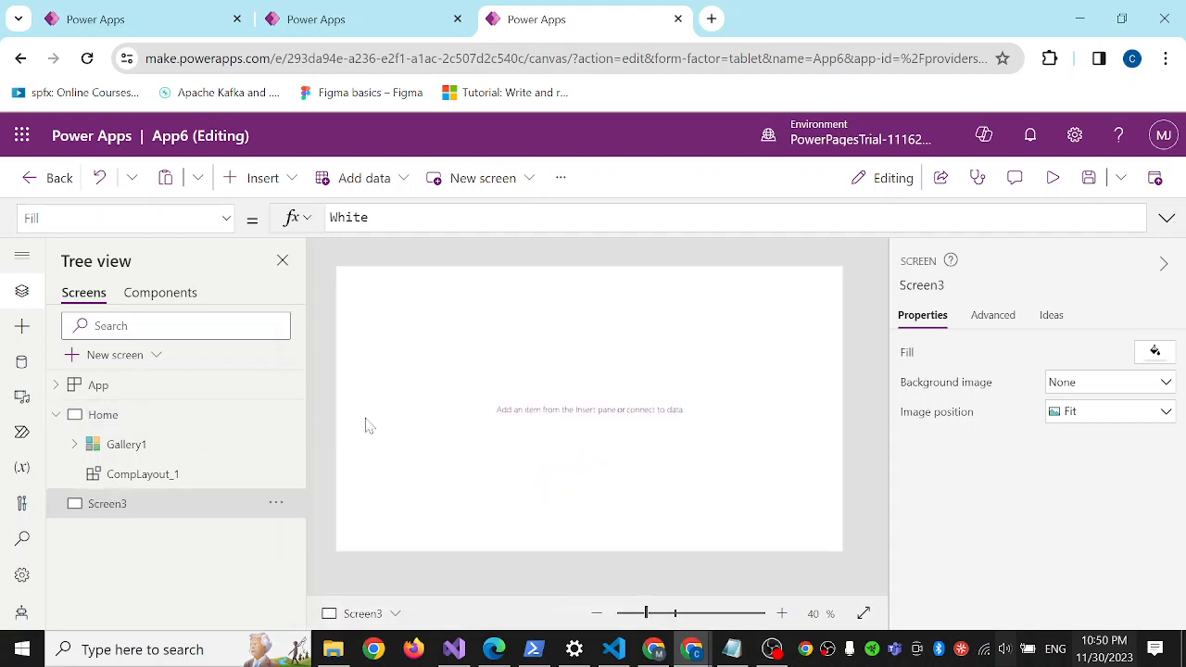
right_click(109, 512)
click(162, 565)
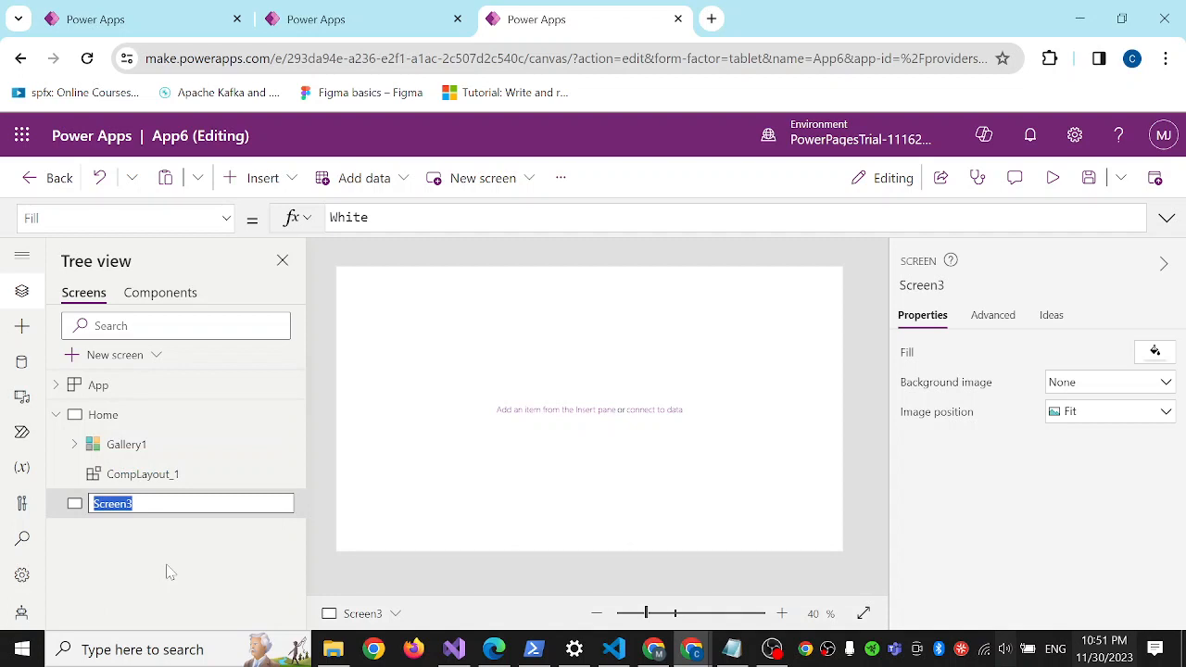
text(NewRequest)
key(Return)
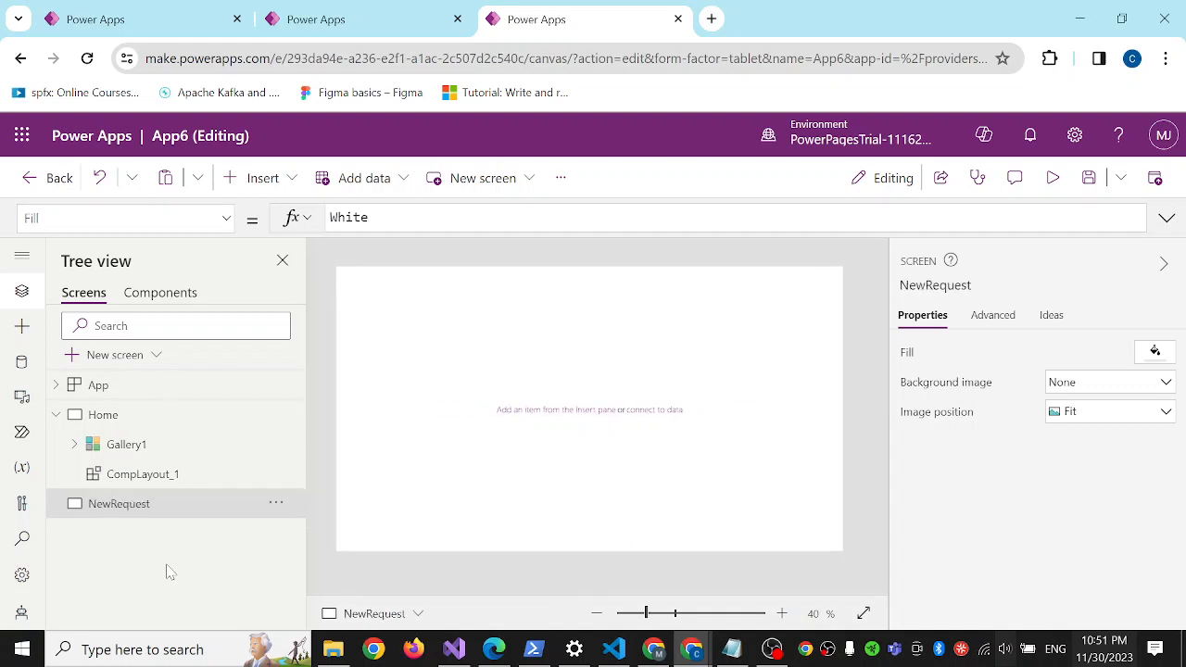
Add another blank screen to the app and name it Dashboard
click(127, 360)
click(129, 506)
right_click(127, 509)
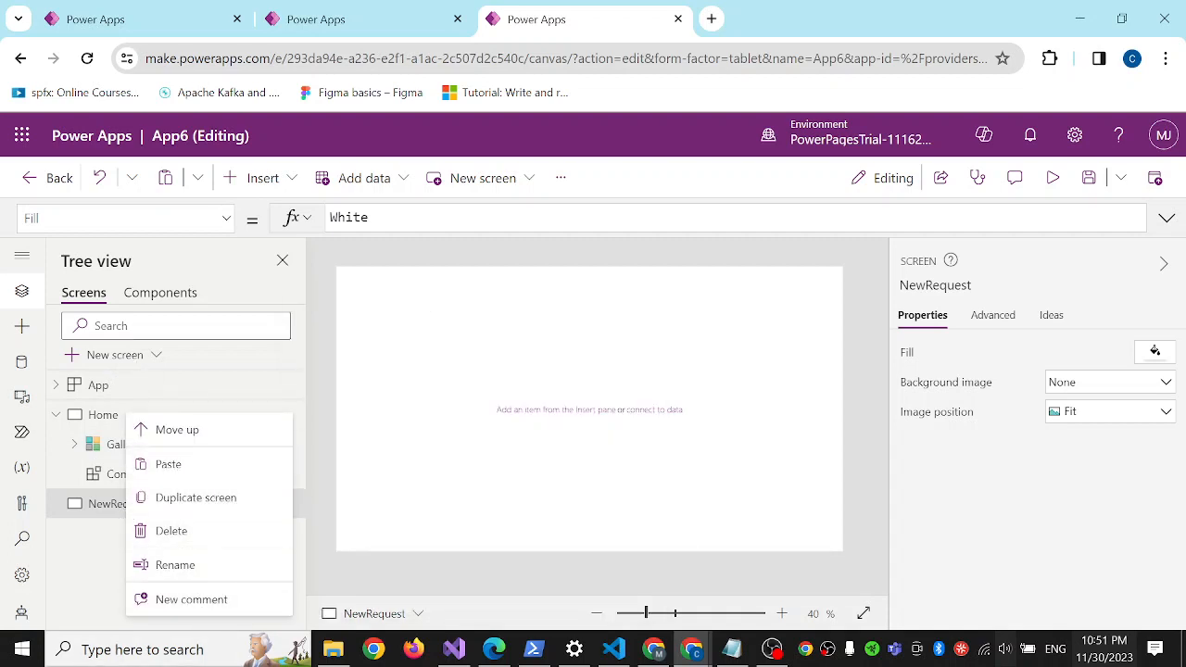
click(155, 357)
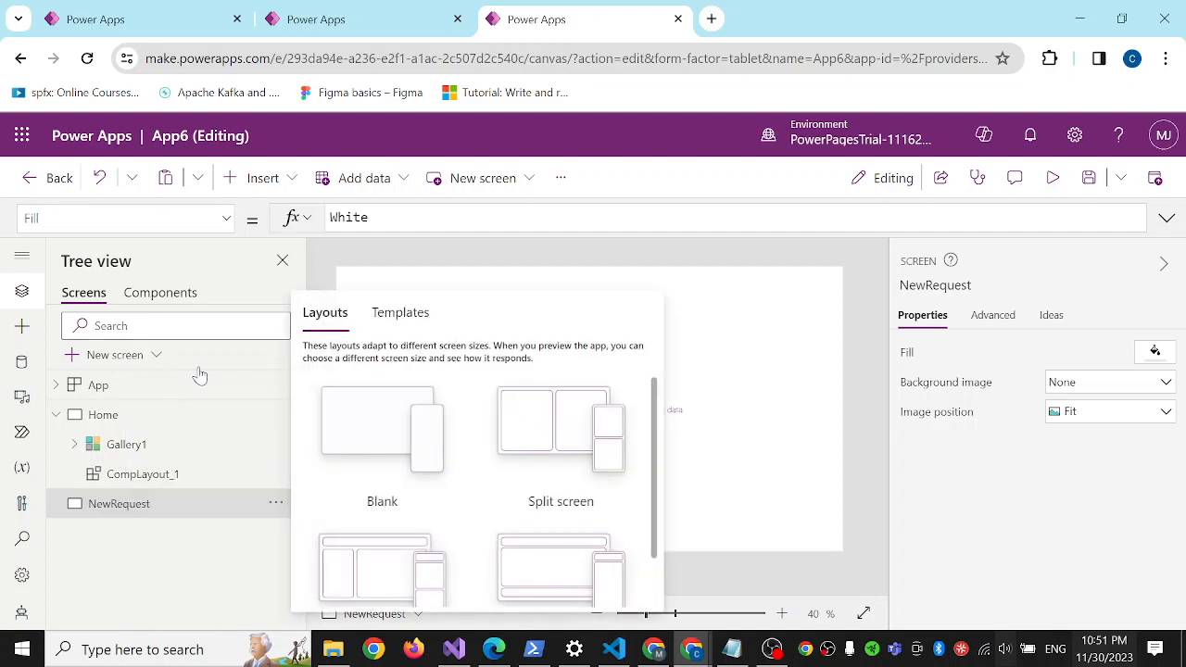
click(339, 419)
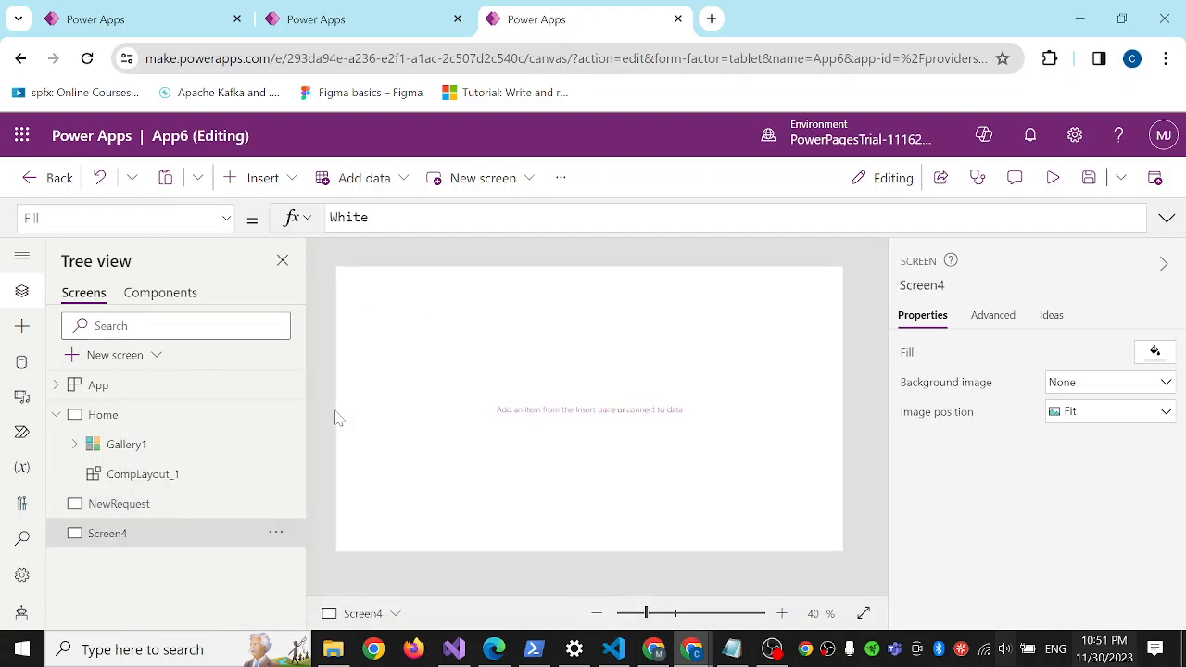
right_click(115, 535)
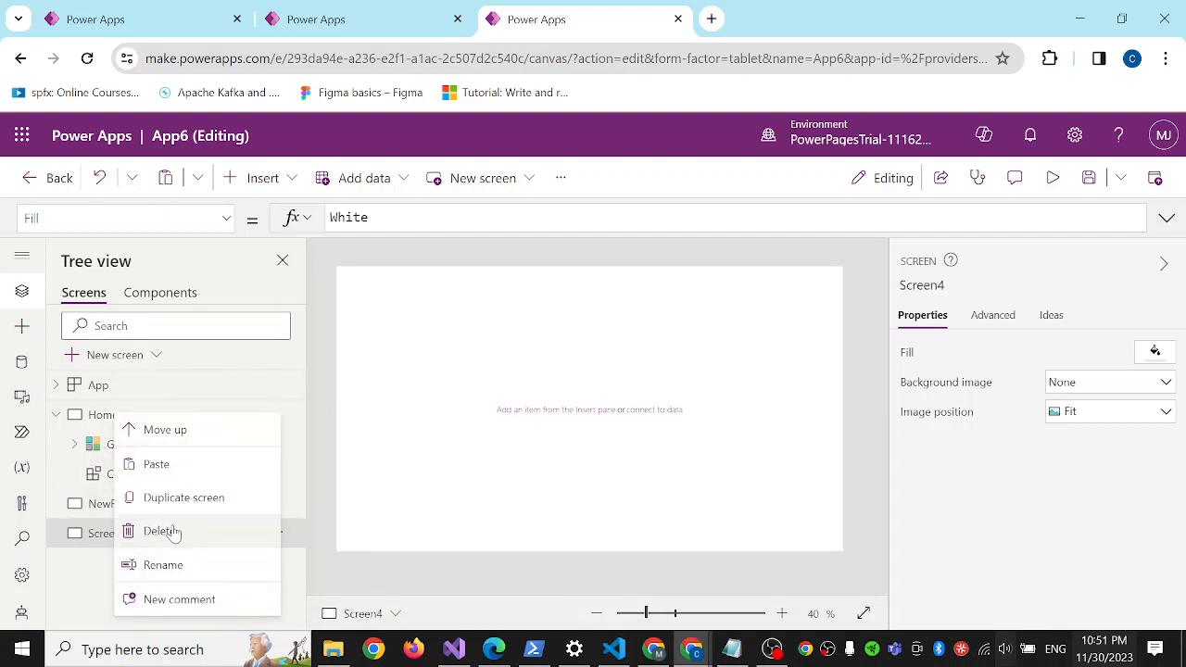
click(164, 565)
text(D)
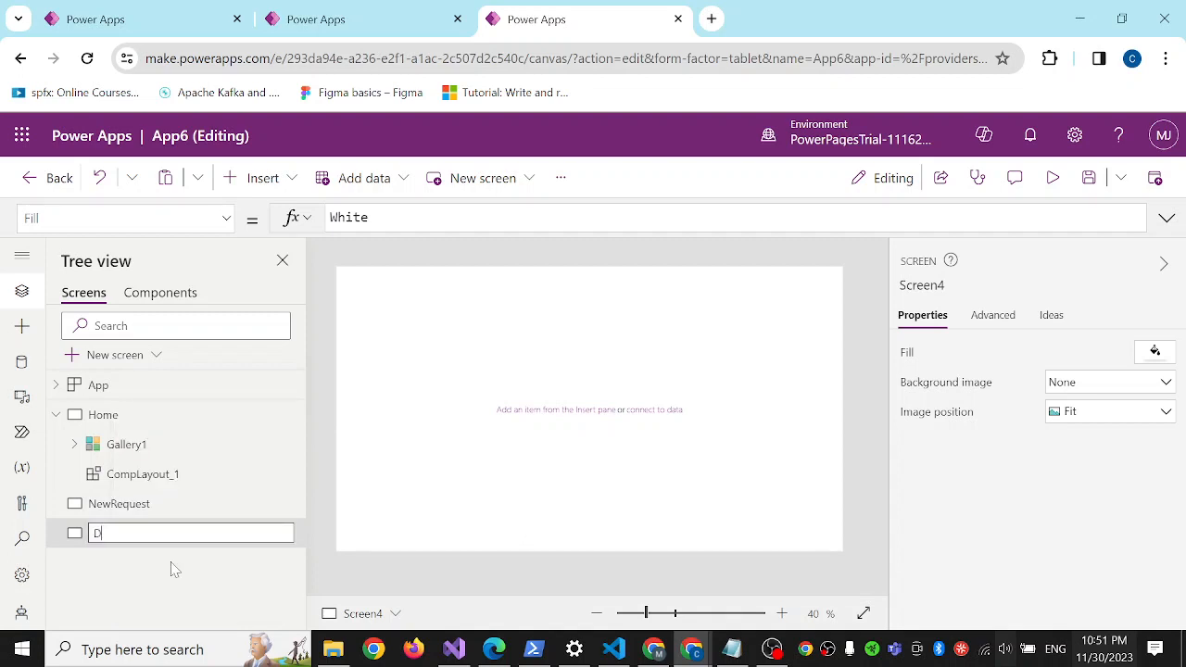
text(ashboard)
key(Return)
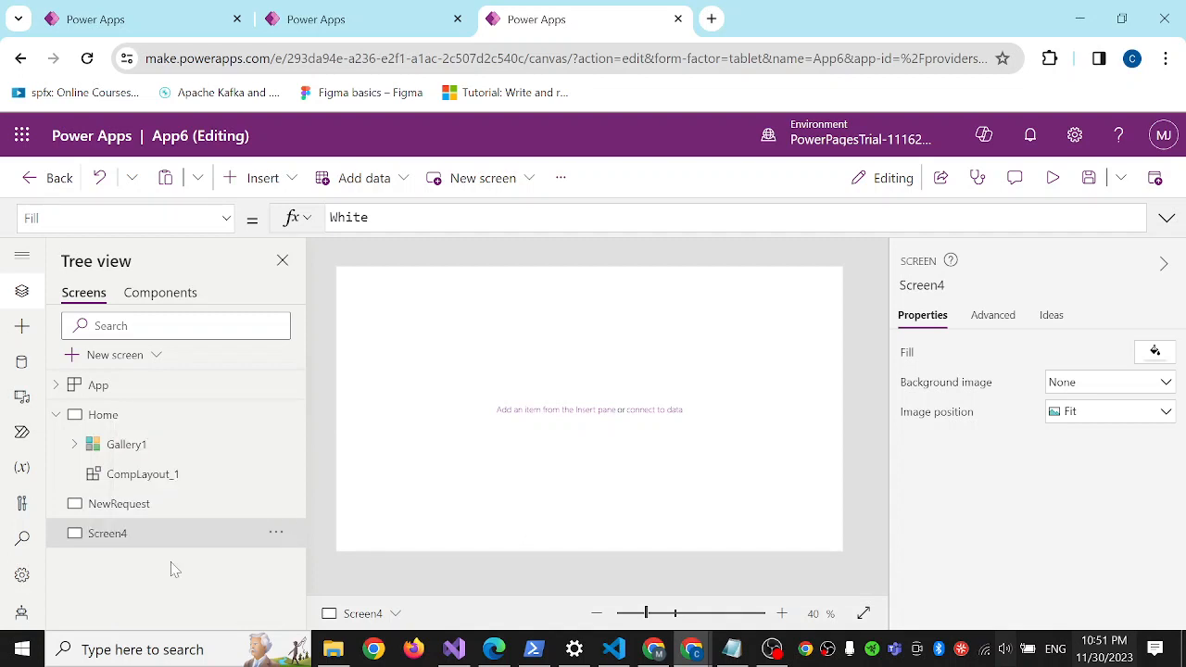
Set the varNewRequest custom property of the Home screen's CompLayout_1 to the NewRequest screen
click(142, 509)
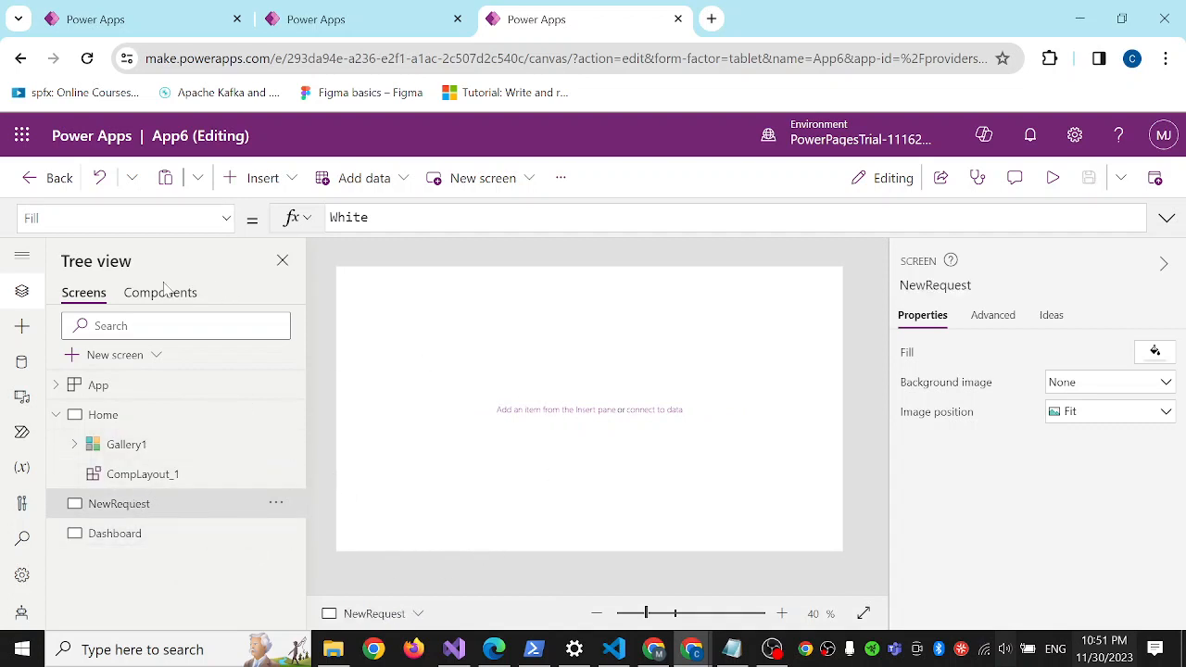
click(141, 483)
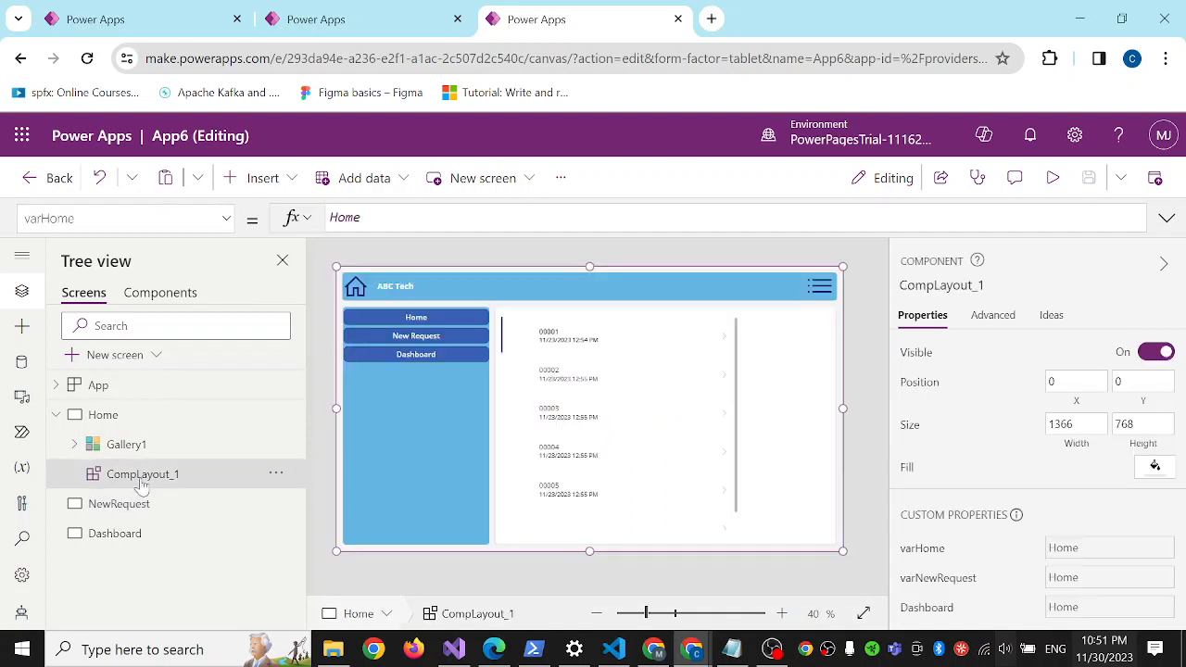
click(1086, 548)
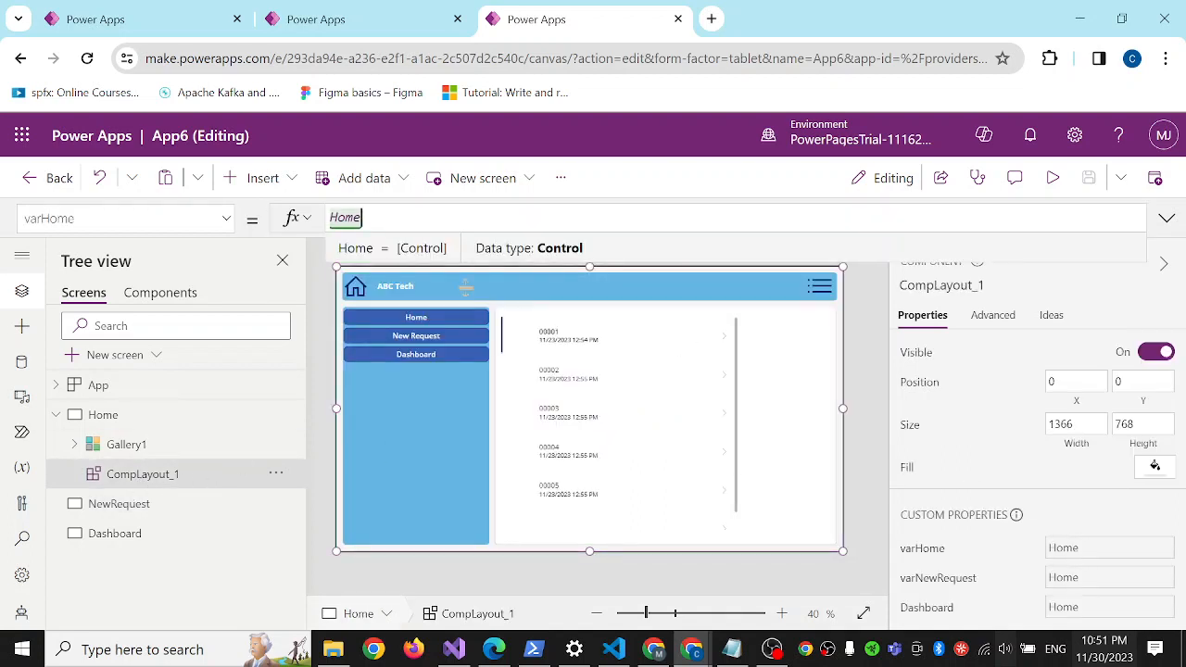
click(1085, 579)
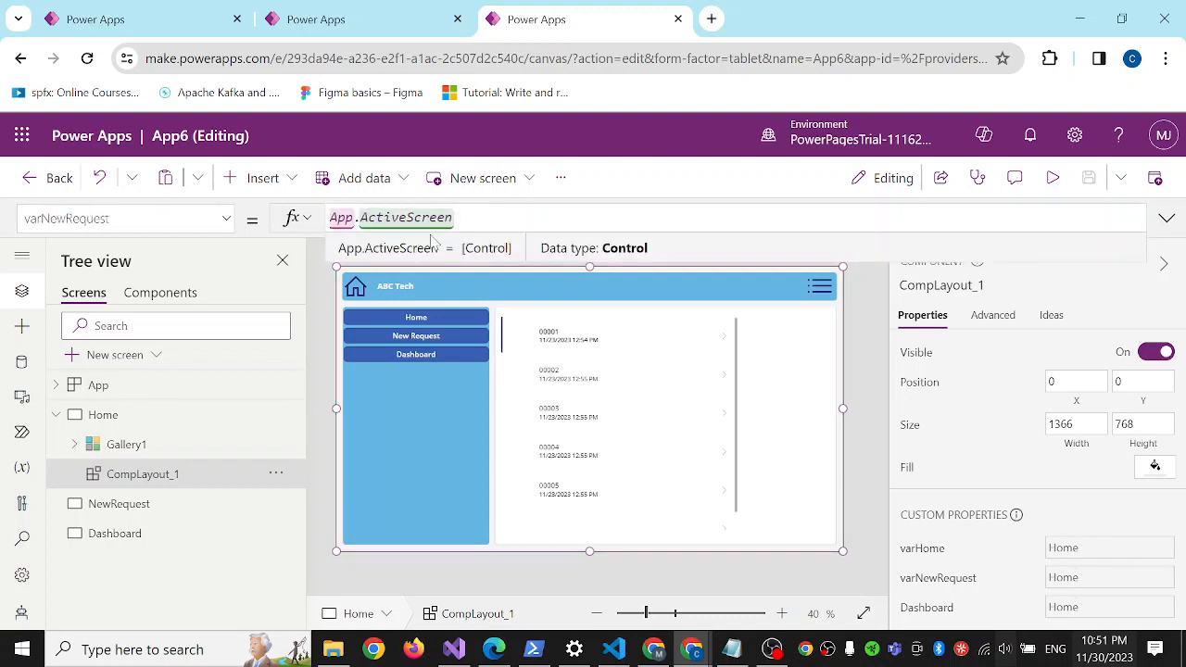
drag(454, 216, 335, 214)
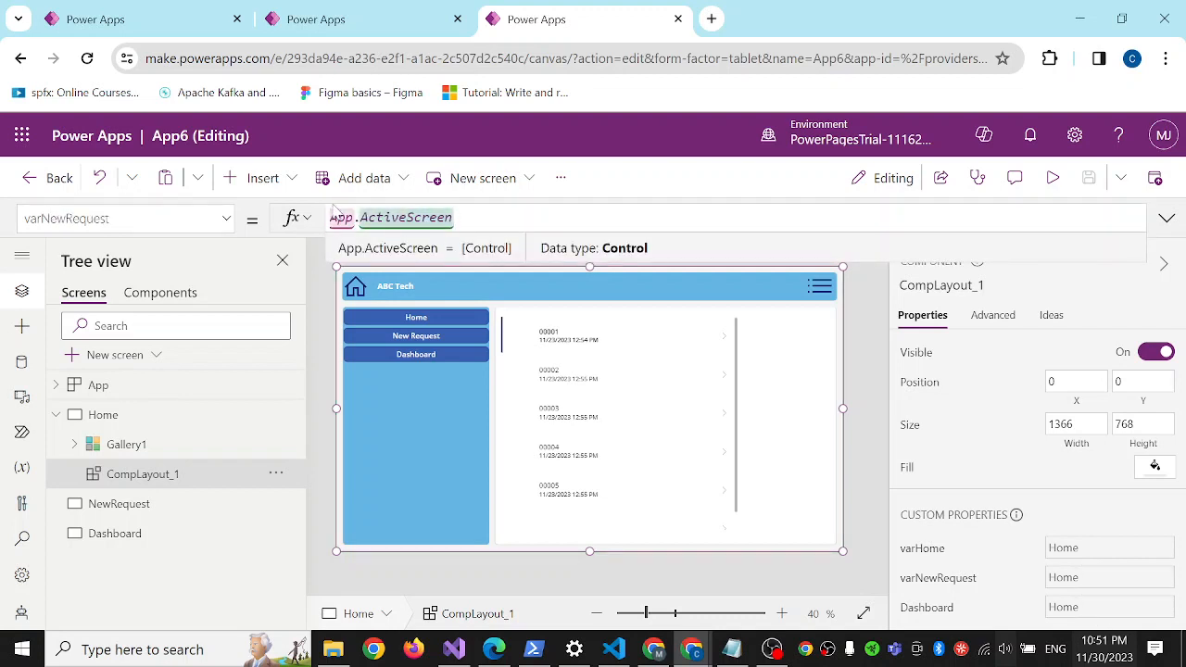
key(BackSpace)
key(BackSpace)
key(BackSpace)
key(BackSpace)
key(BackSpace)
key(BackSpace)
key(BackSpace)
key(BackSpace)
key(BackSpace)
key(BackSpace)
key(BackSpace)
key(BackSpace)
key(BackSpace)
key(BackSpace)
key(BackSpace)
key(BackSpace)
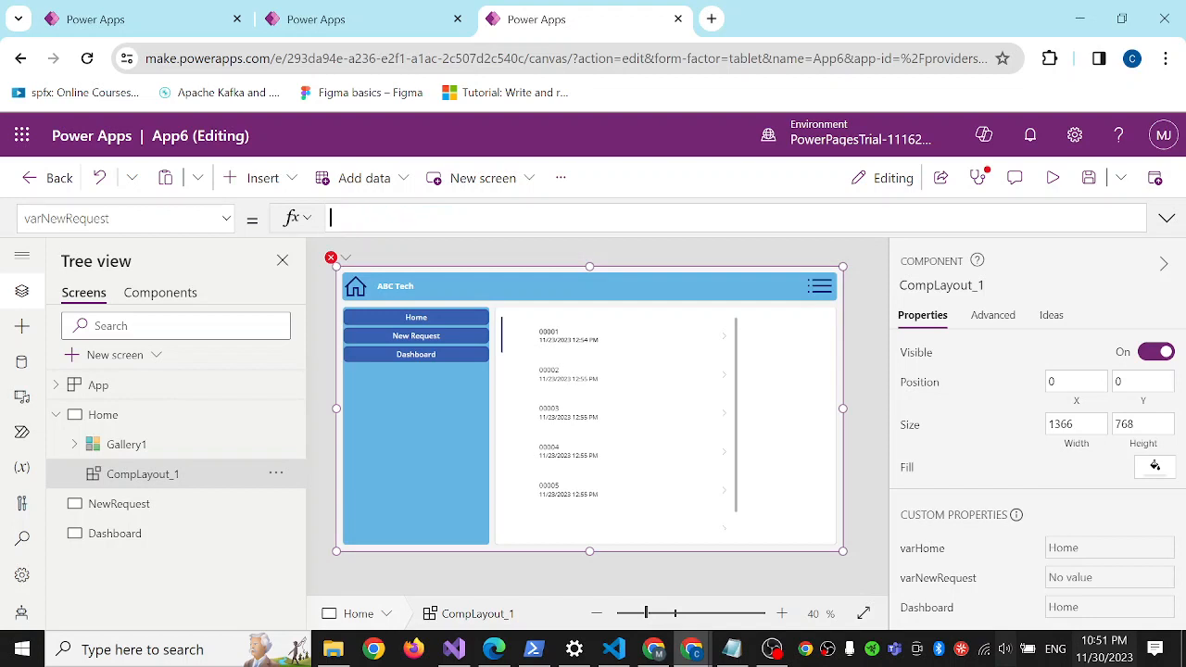
text(new)
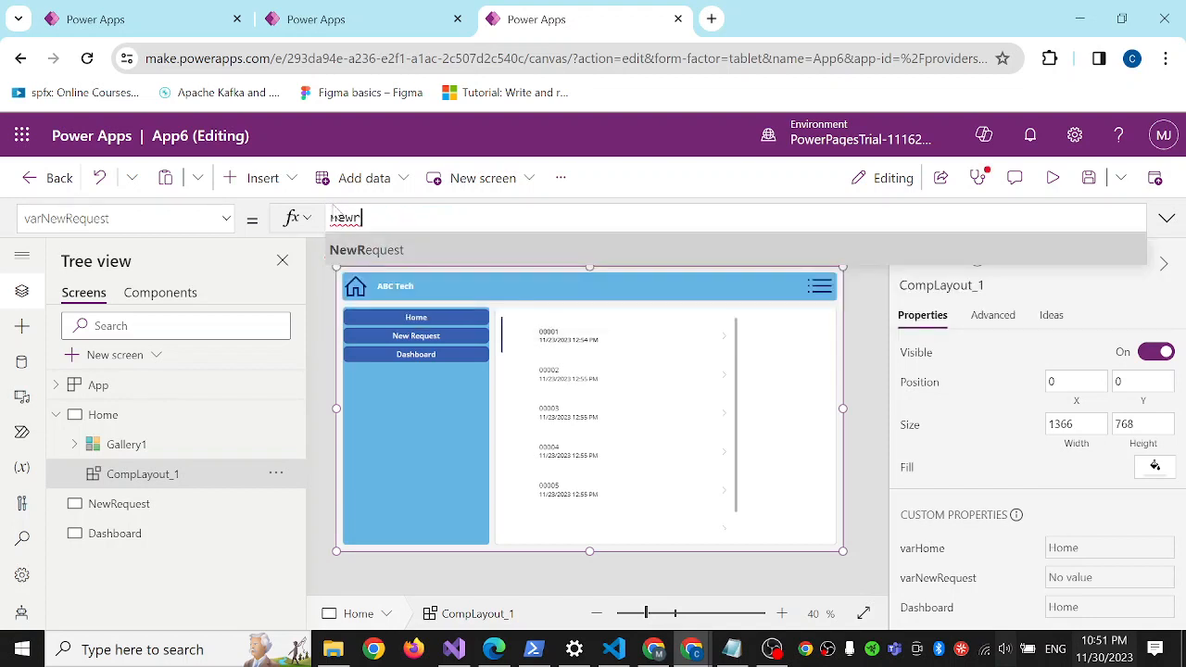
text(r)
key(Tab)
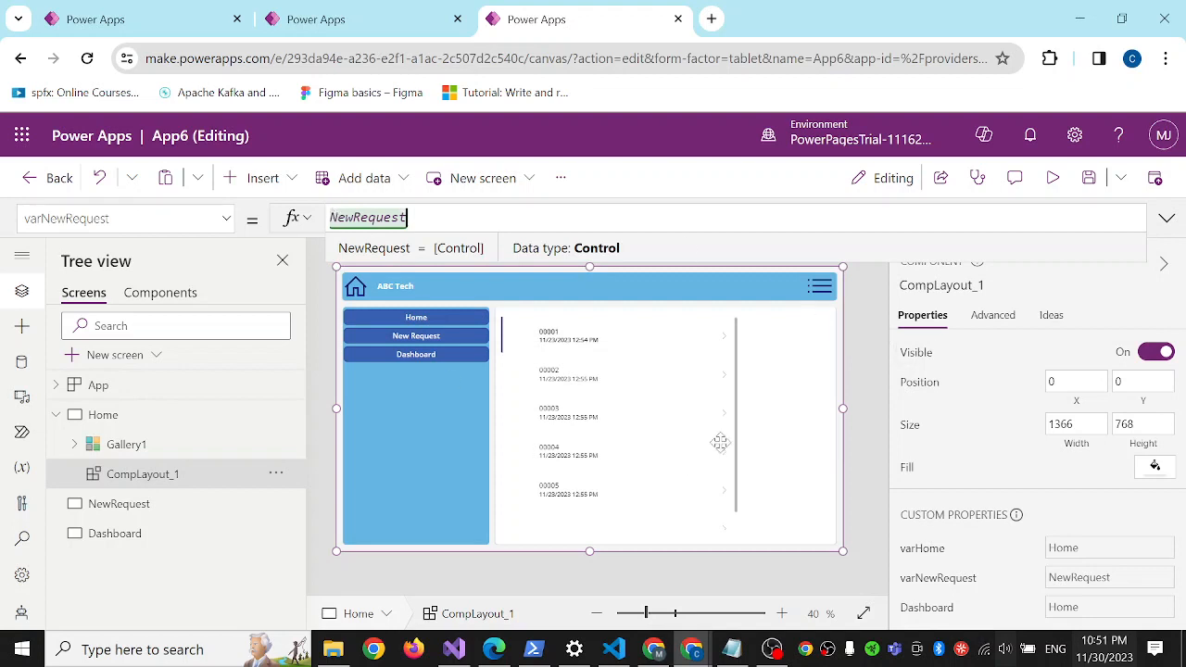
Set the Dashboard custom property of the Home screen's CompLayout_1 to the Dashboard screen
click(1115, 607)
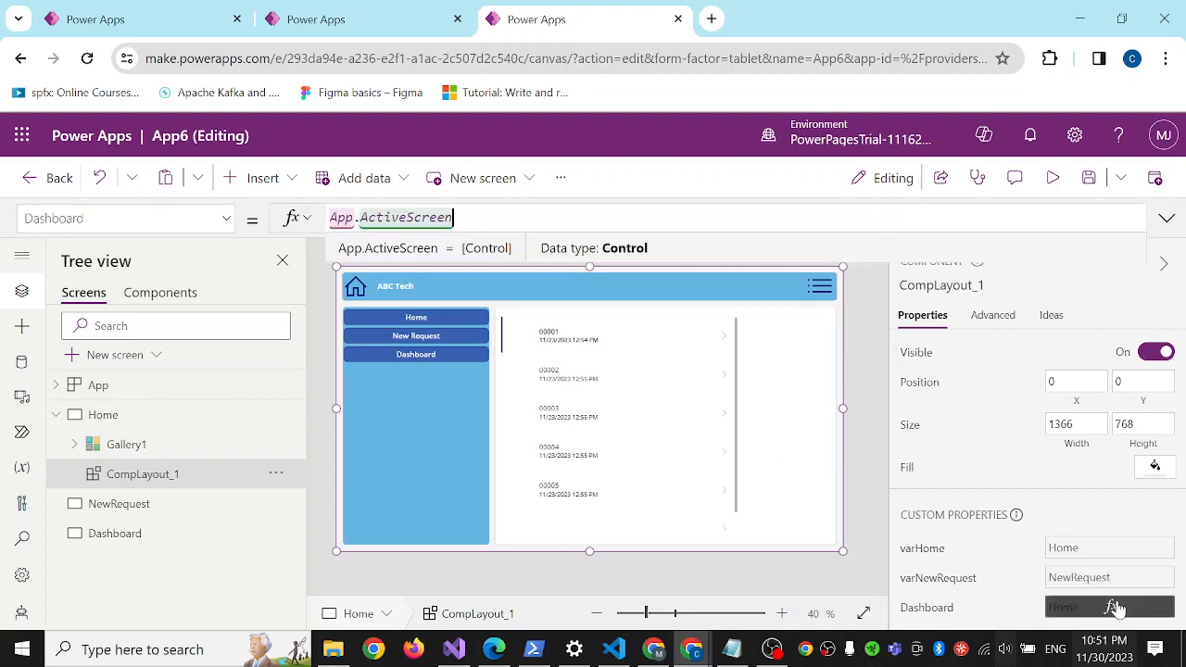
double_click(452, 217)
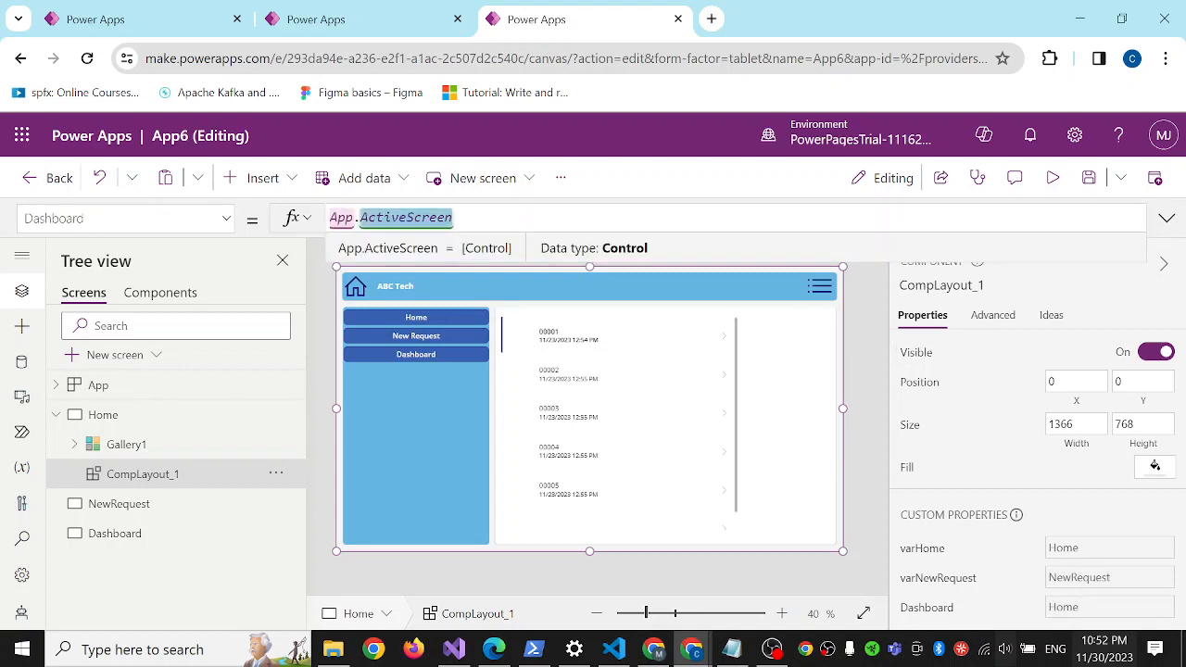
key(BackSpace)
key(BackSpace)
key(BackSpace)
key(BackSpace)
key(BackSpace)
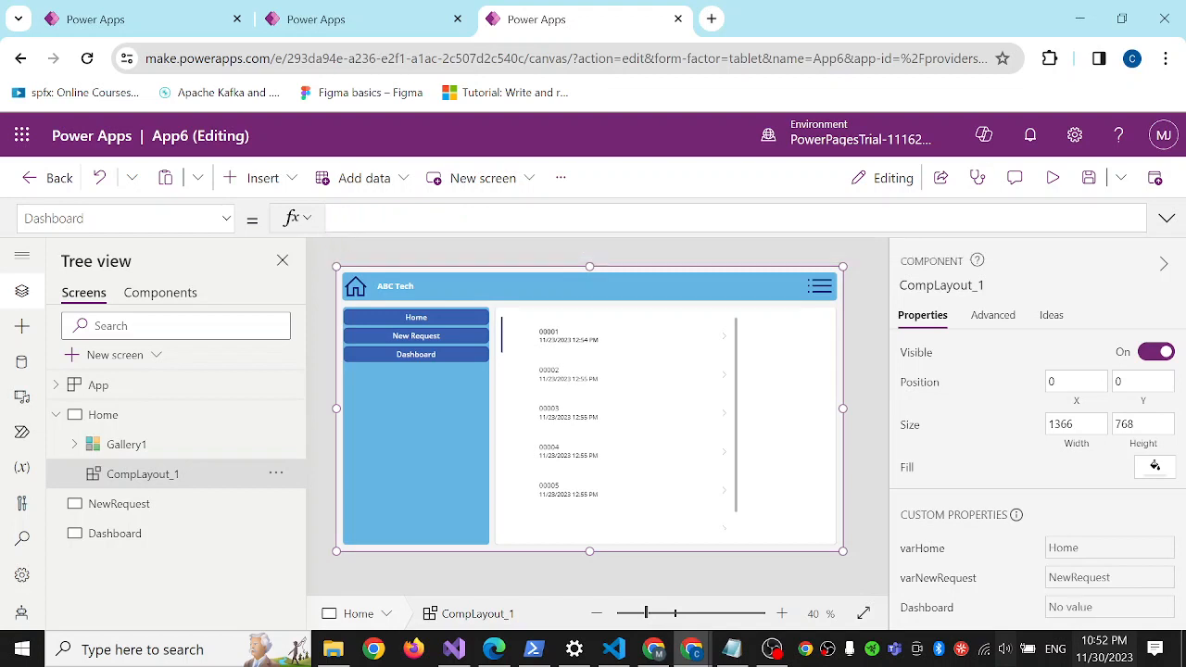
text(dash)
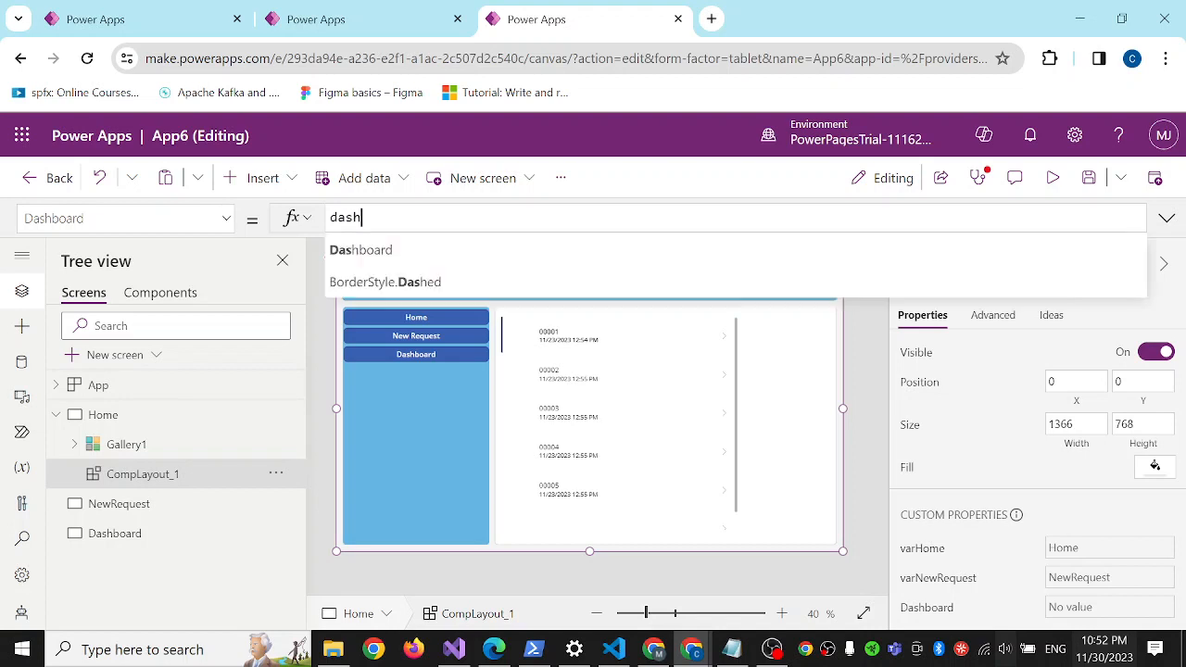
key(Tab)
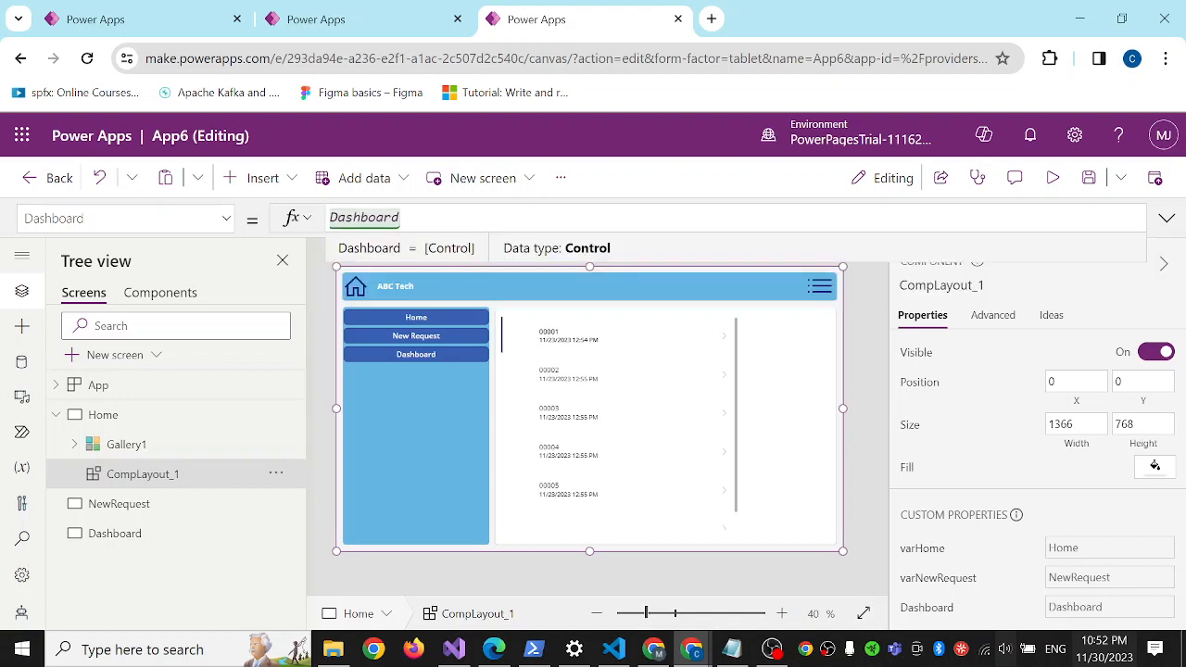
click(250, 570)
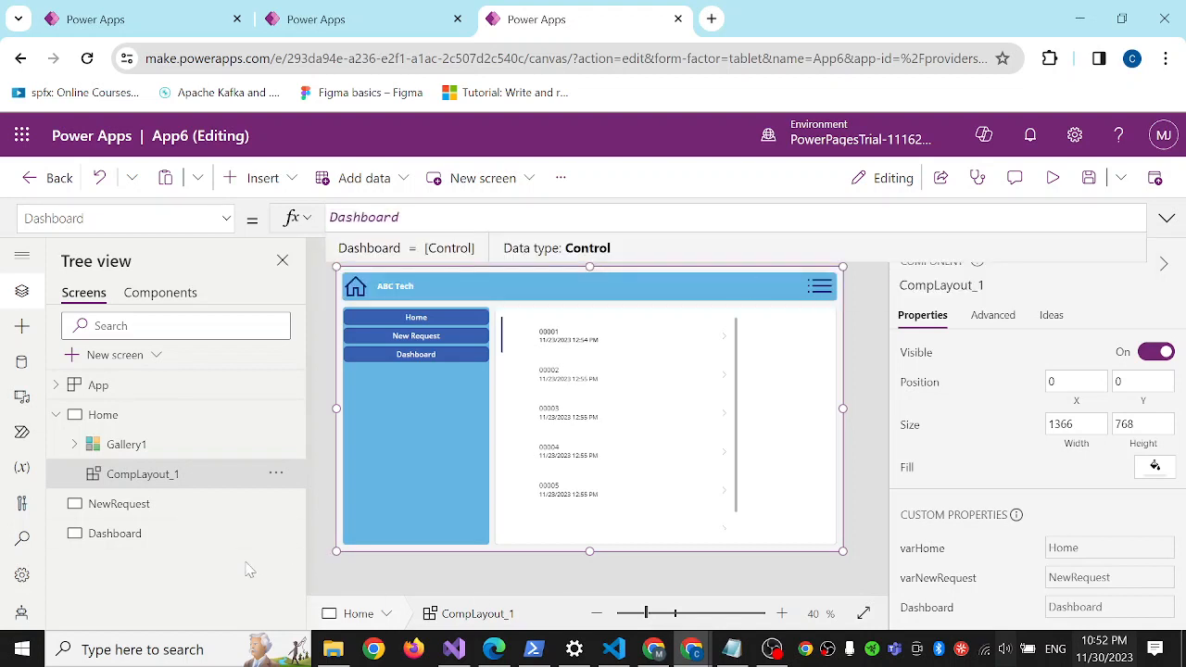
Copy CompLayout_1 from the Home screen and paste it onto the NewRequest screen
right_click(149, 481)
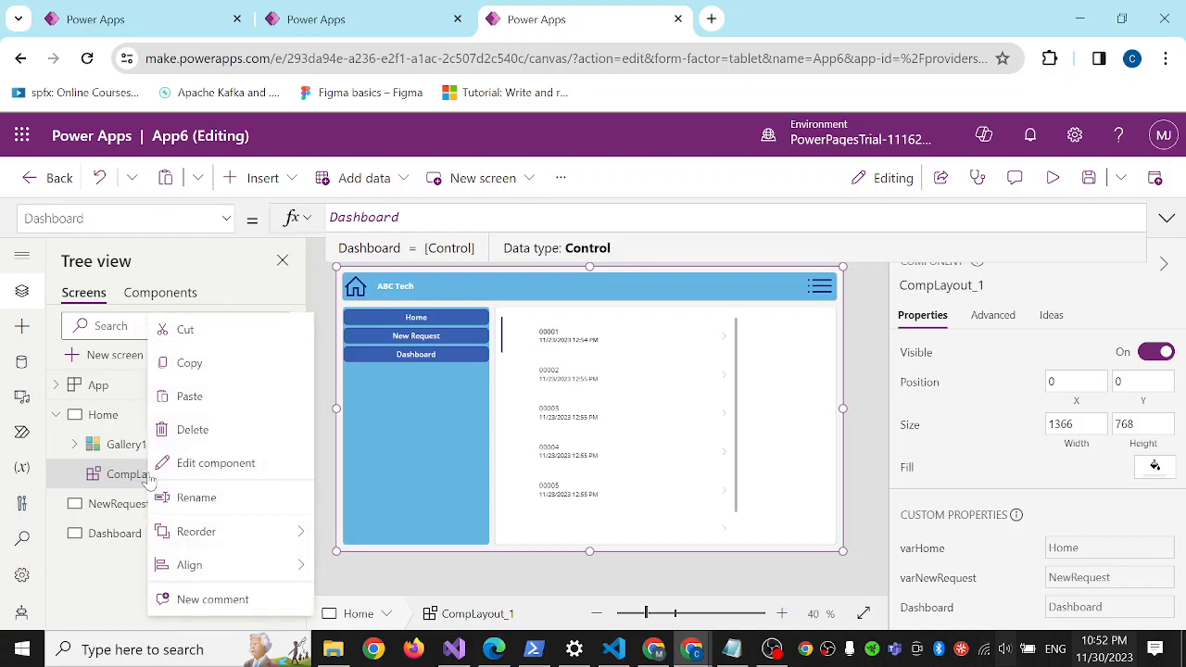
click(216, 364)
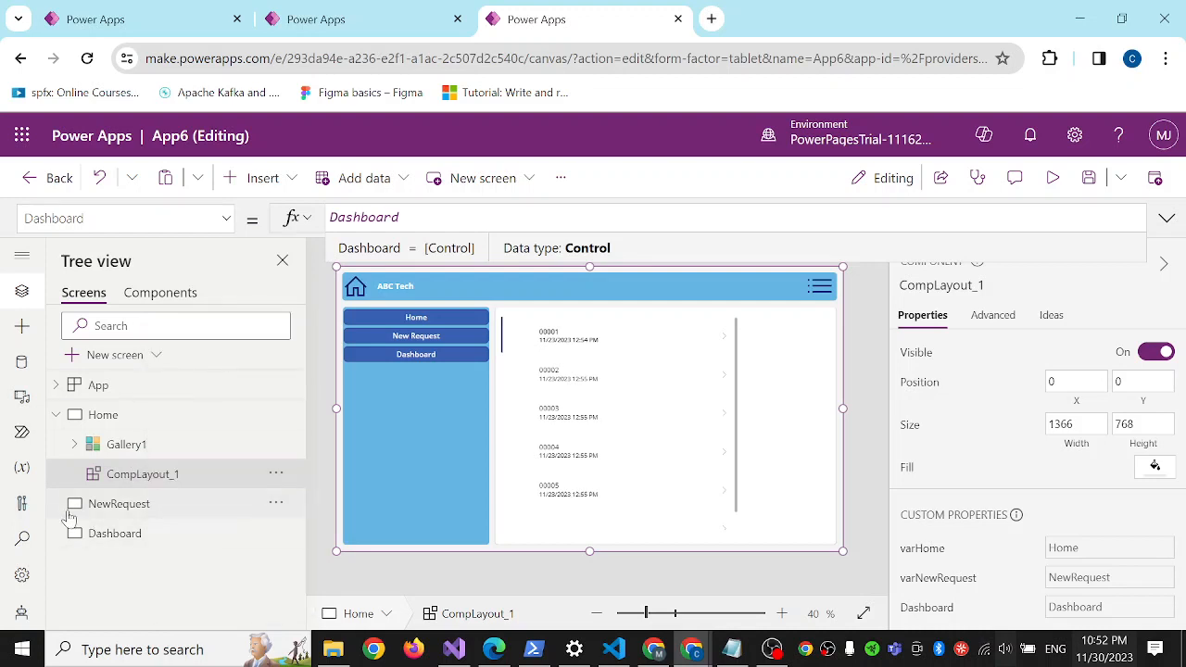
click(124, 512)
right_click(125, 515)
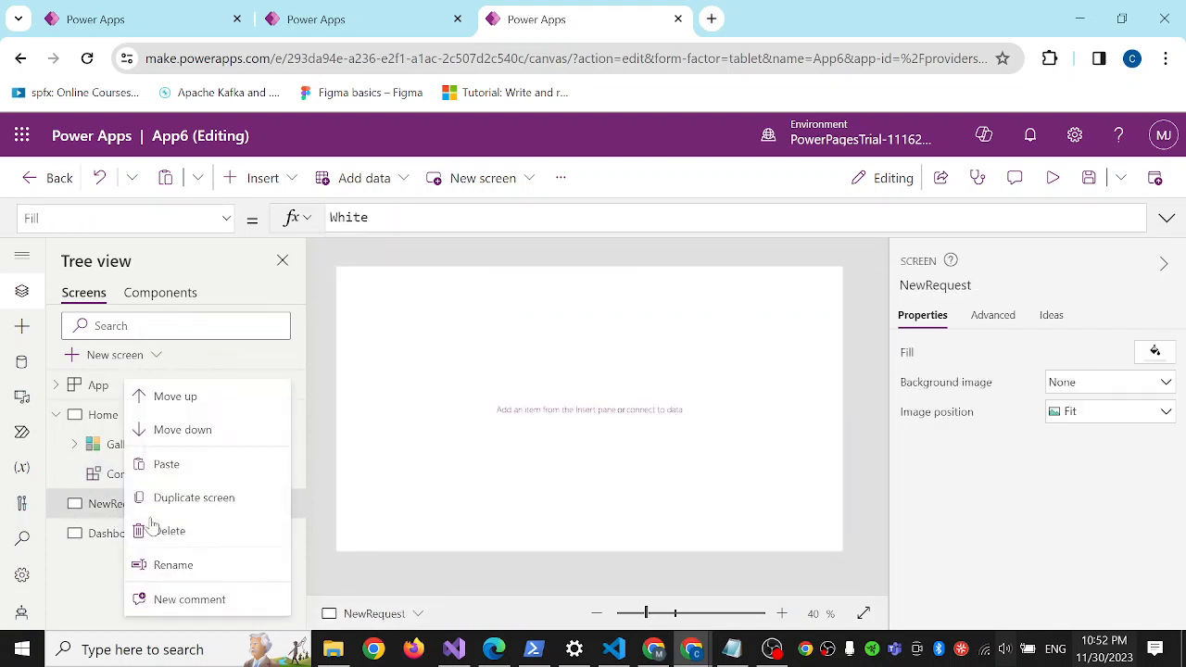
click(190, 468)
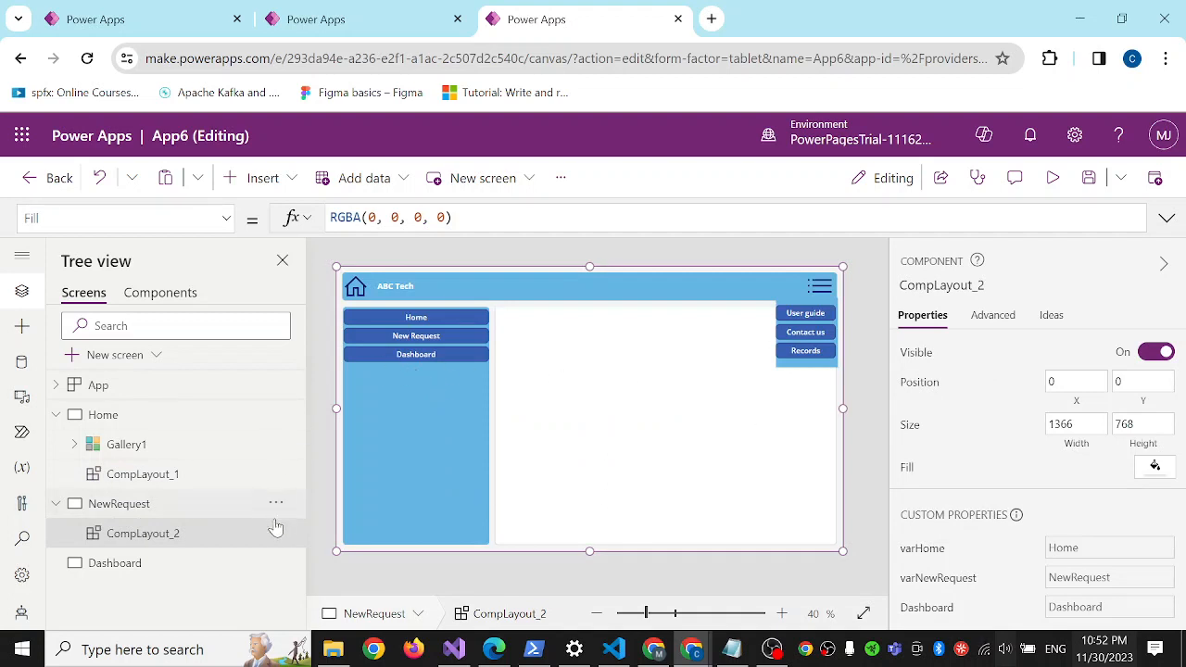
Insert an edit form on the NewRequest screen and place it in the white content area at about X 440, Y 134
click(131, 506)
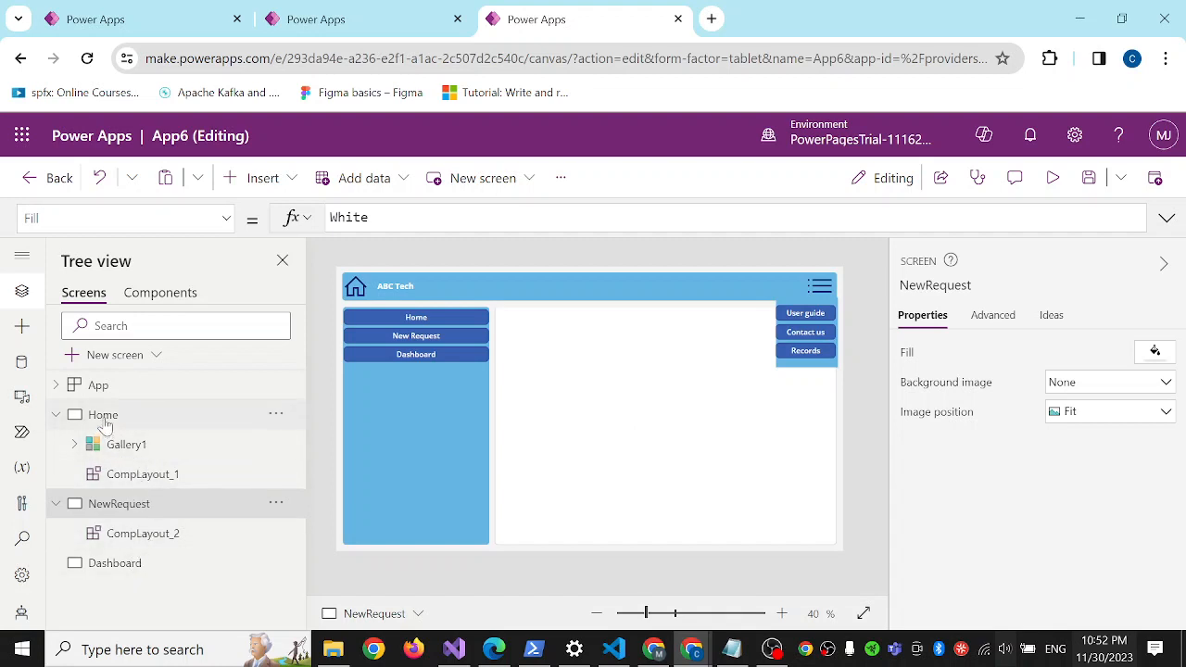
click(104, 416)
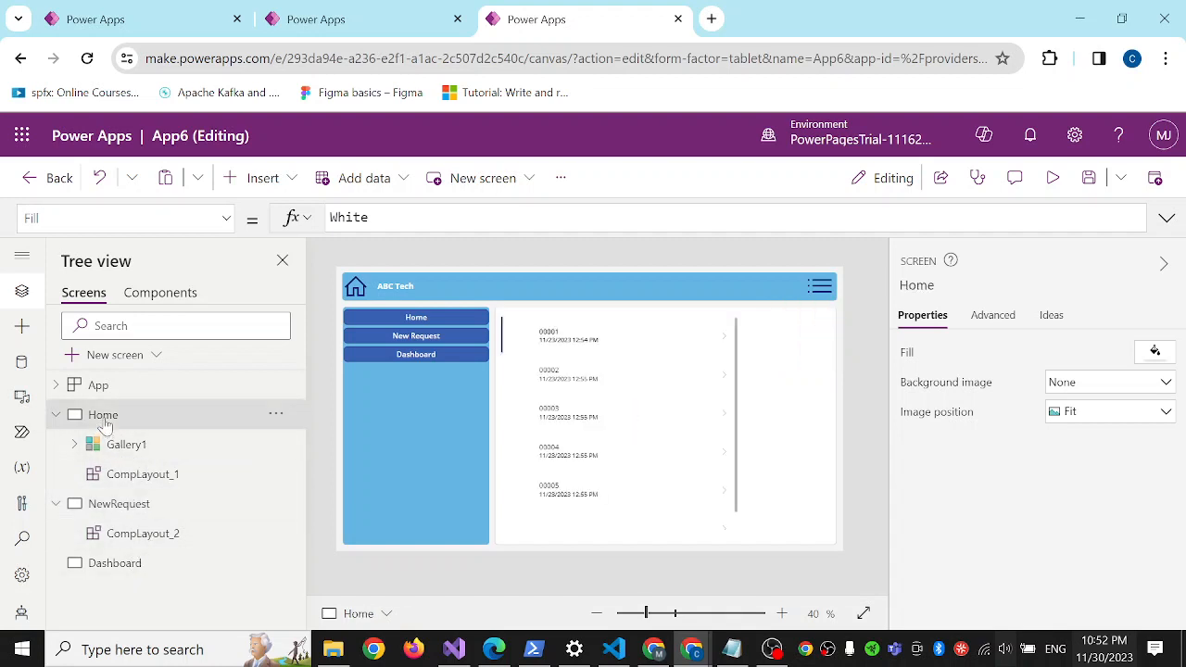
click(108, 534)
click(117, 513)
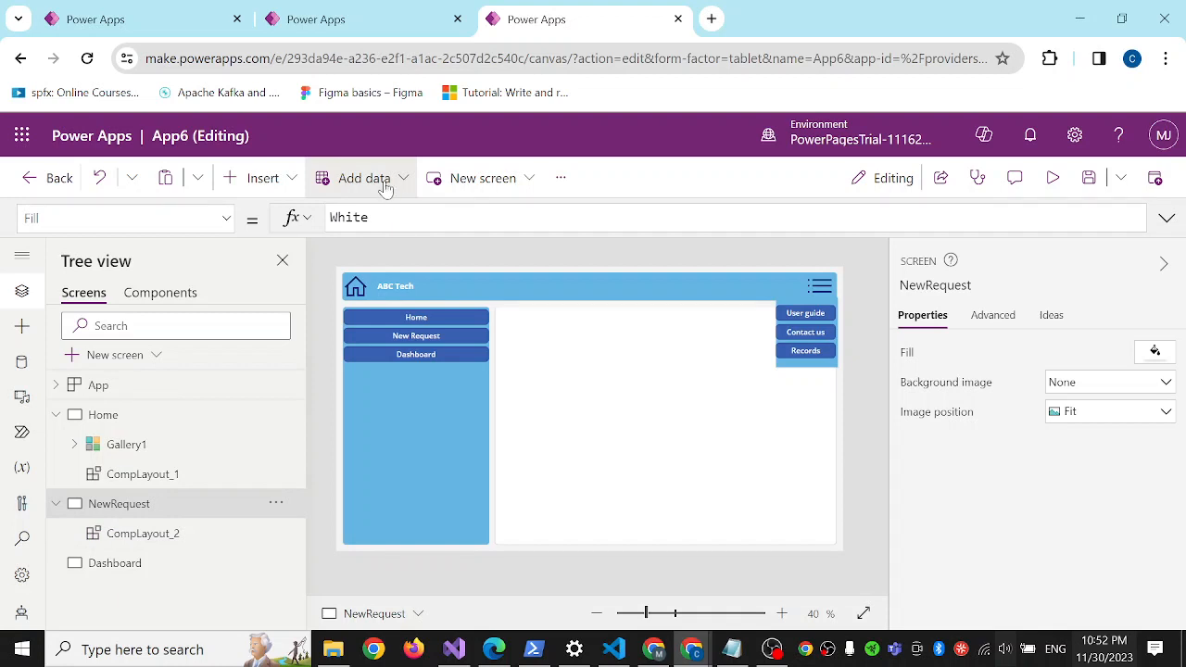
click(283, 194)
click(383, 290)
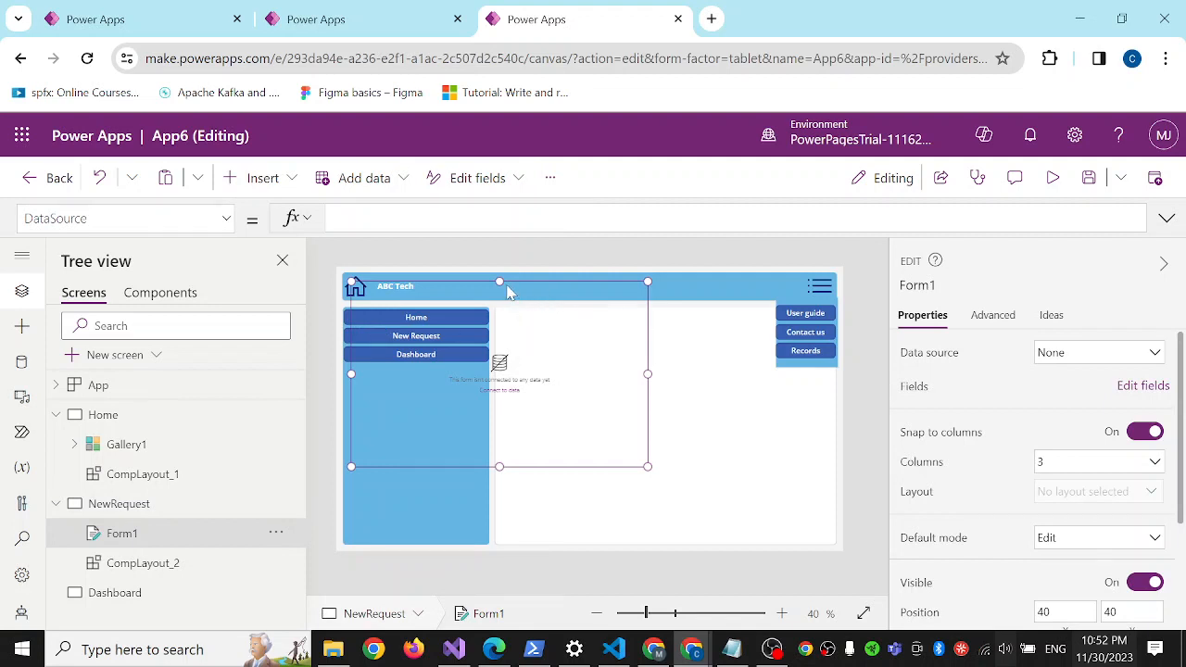
drag(505, 279, 655, 317)
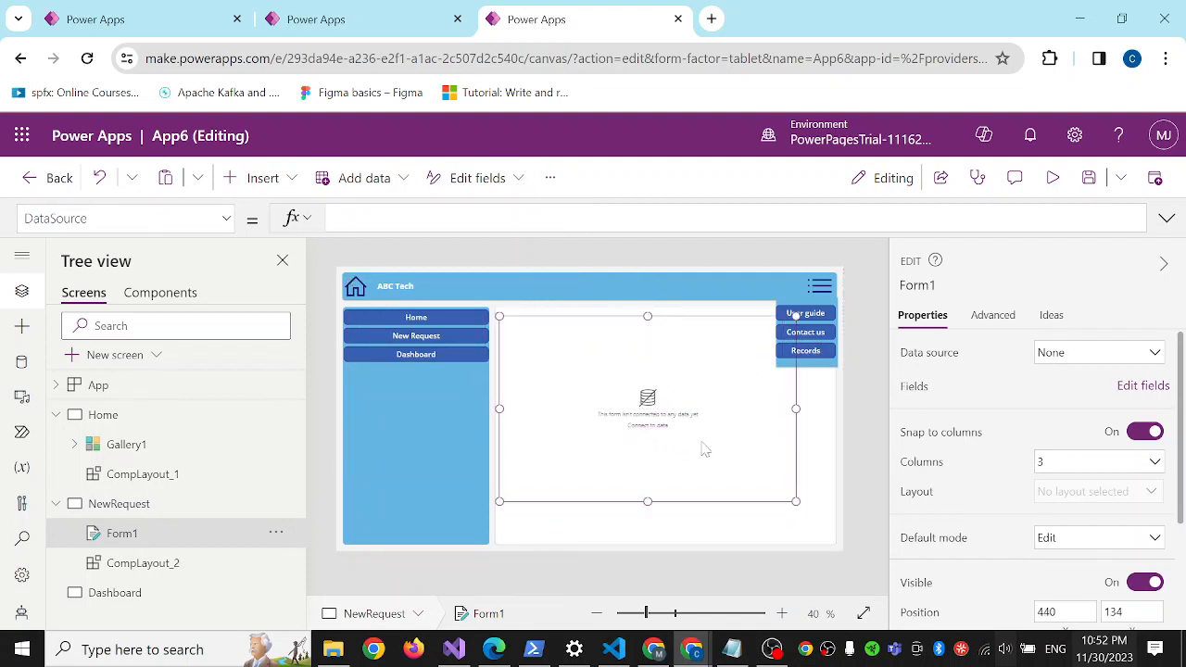
Connect the NewRequest form to the Machine Orders table and set its default mode to New
click(1094, 359)
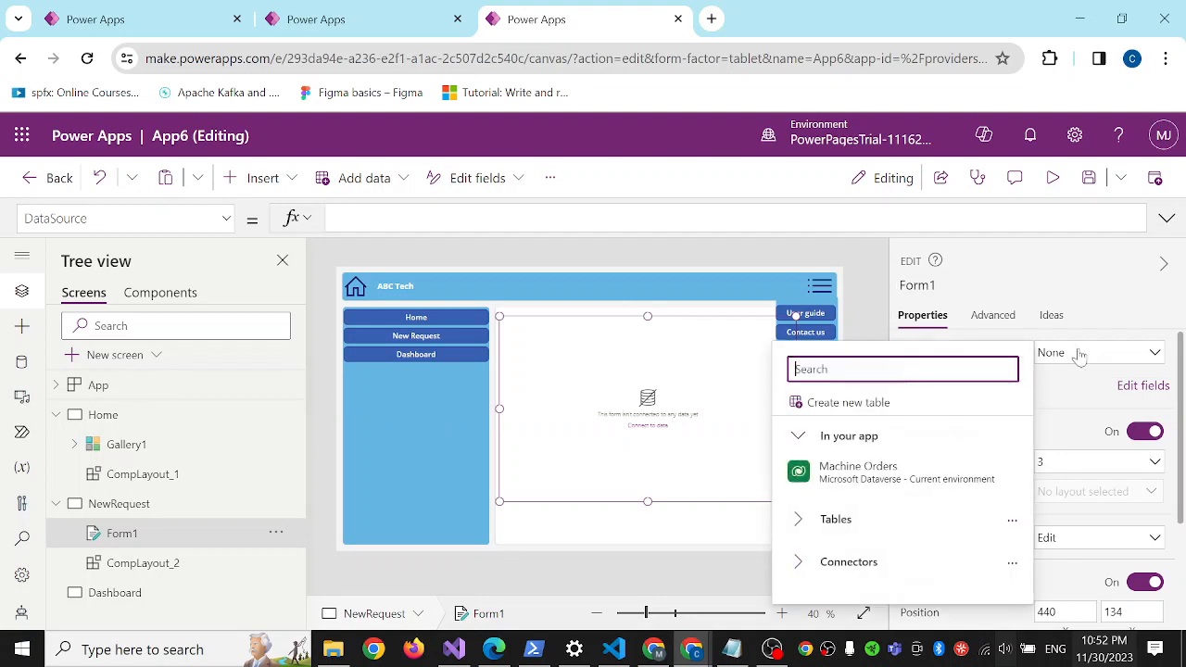
click(858, 474)
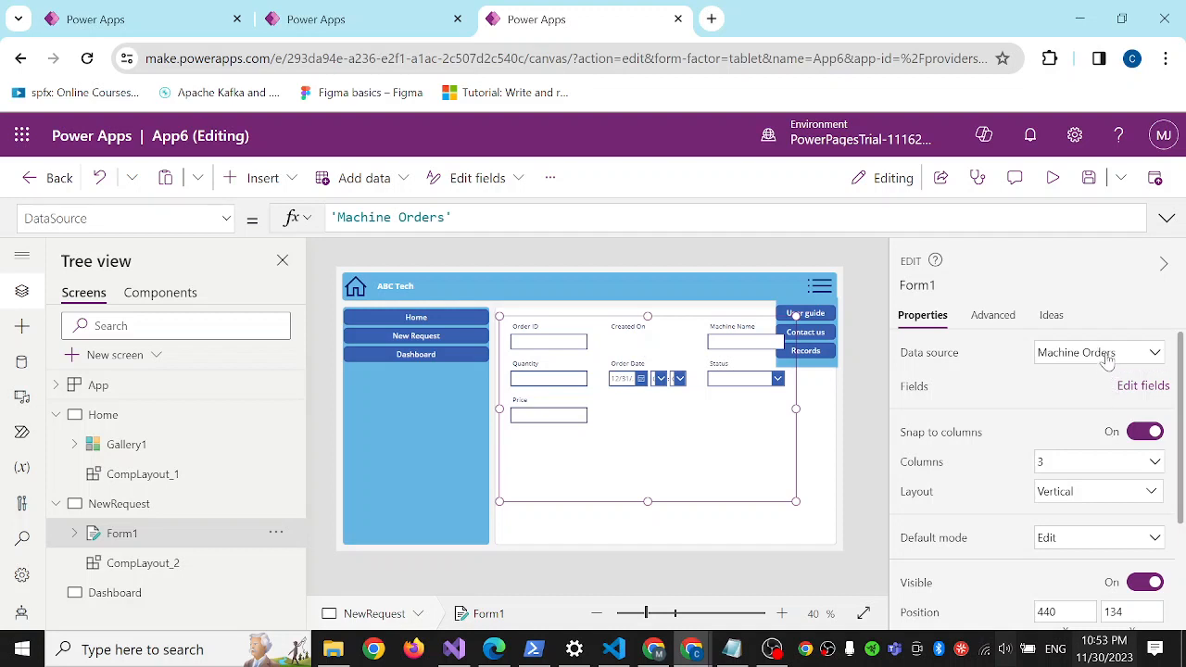
scroll(1029, 445, down, 1)
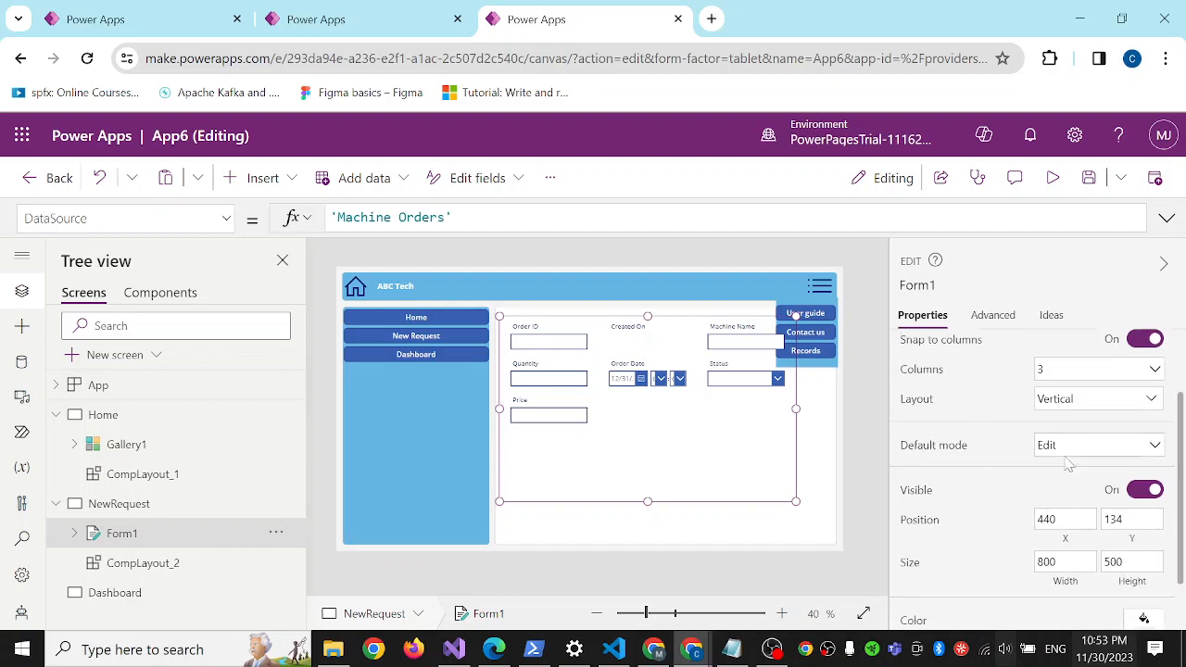
click(1092, 452)
click(1065, 497)
click(788, 524)
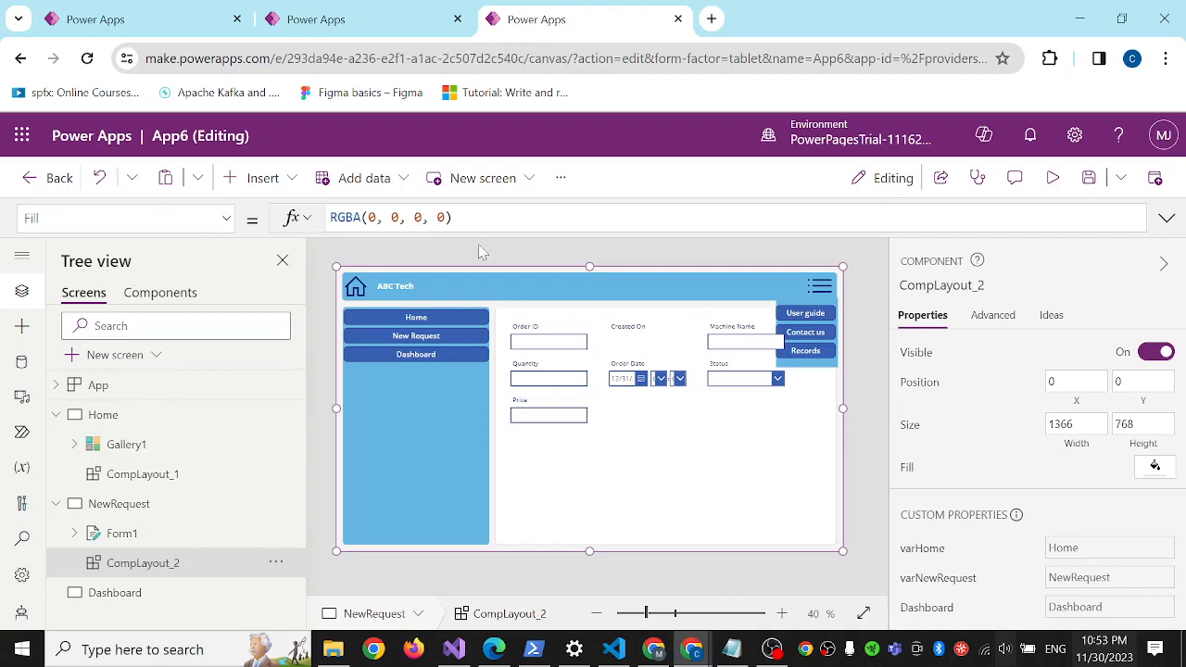
Add a button labelled Submit near the NewRequest form's lower corner, at about X 1165, Y 634
click(287, 188)
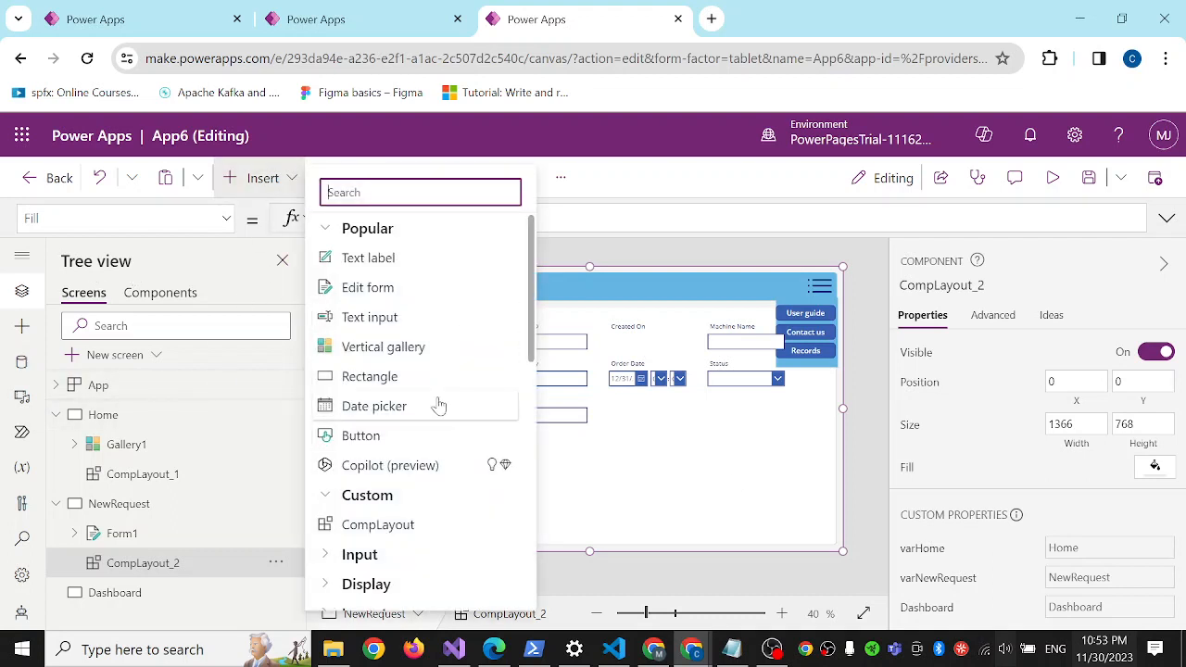
click(366, 437)
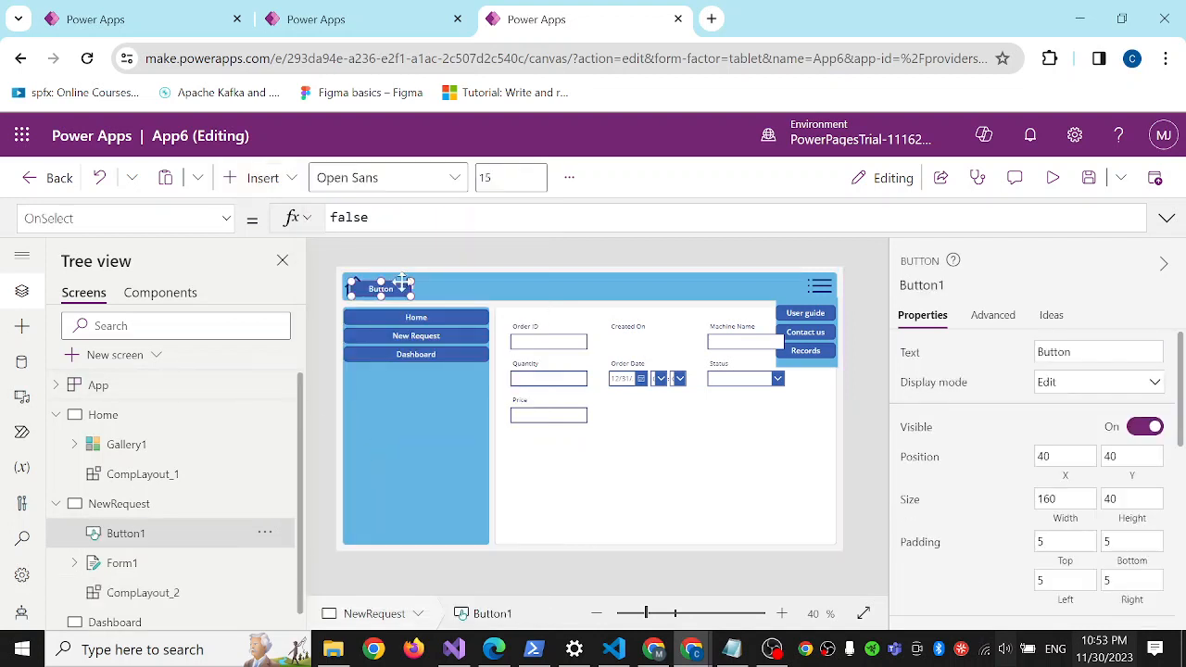
drag(381, 289, 798, 510)
double_click(1055, 352)
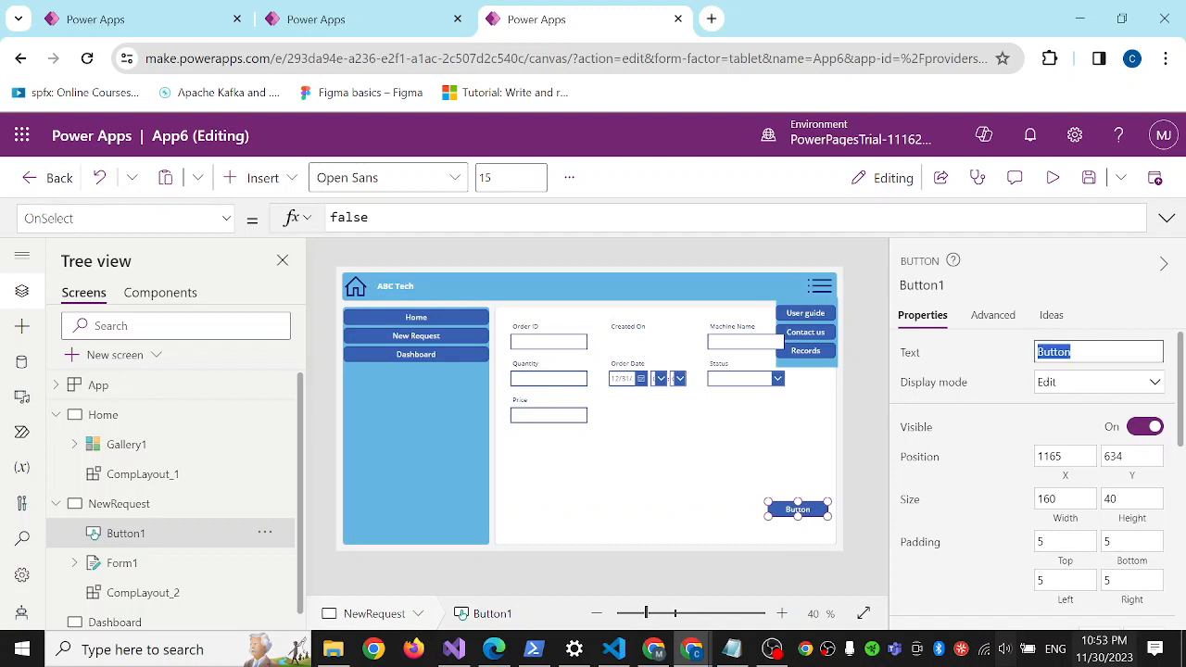
text(Submit)
click(741, 508)
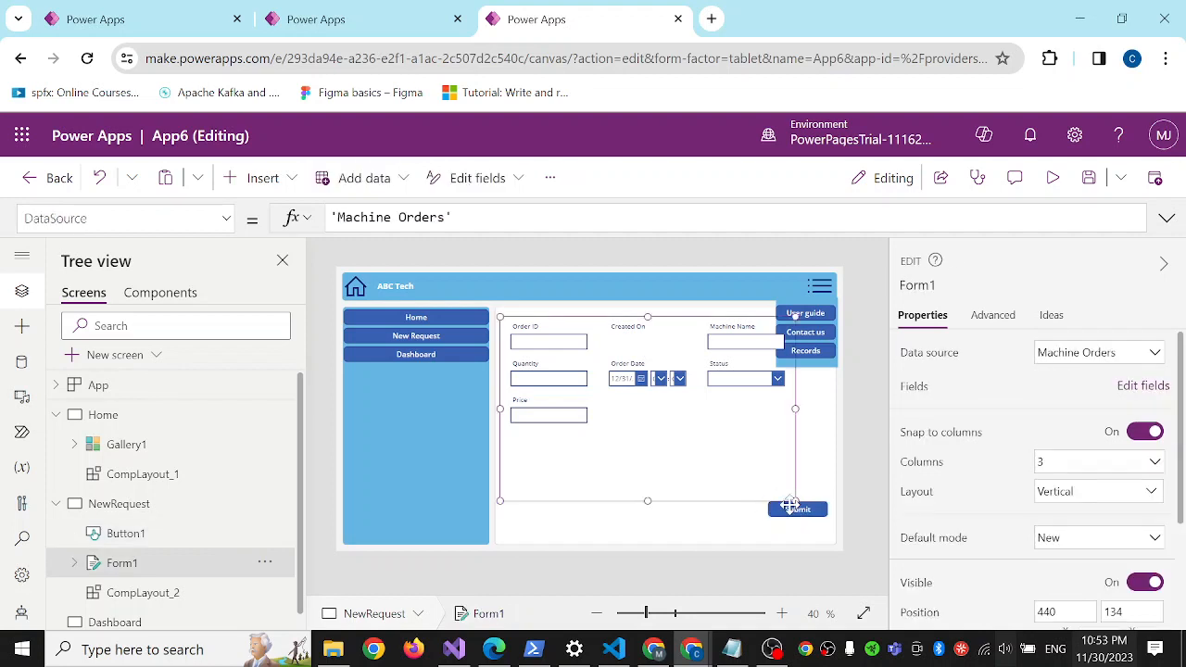
Set the Submit button's OnSelect formula to SubmitForm(Form1);
click(799, 510)
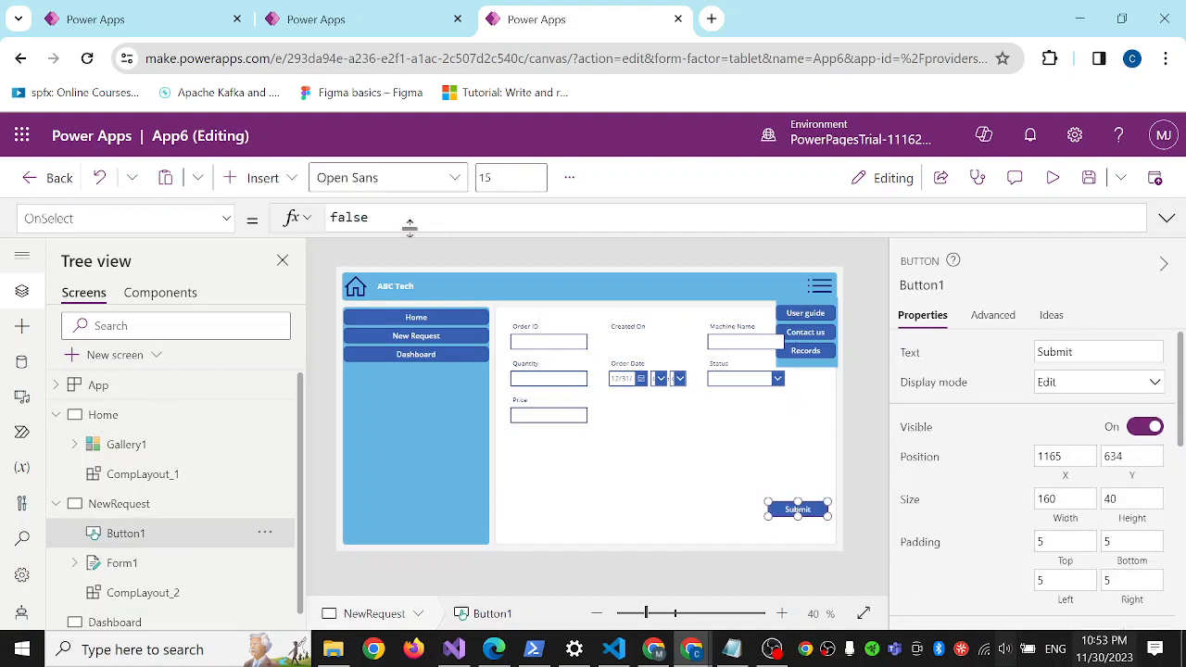
double_click(350, 217)
key(BackSpace)
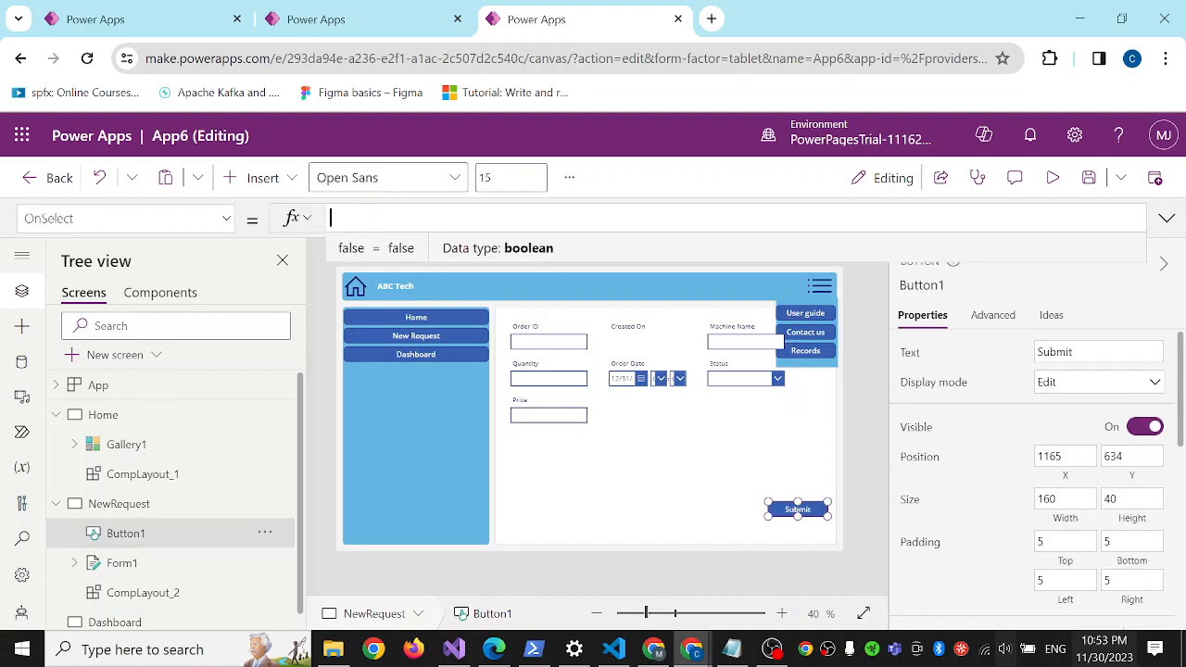
text(form)
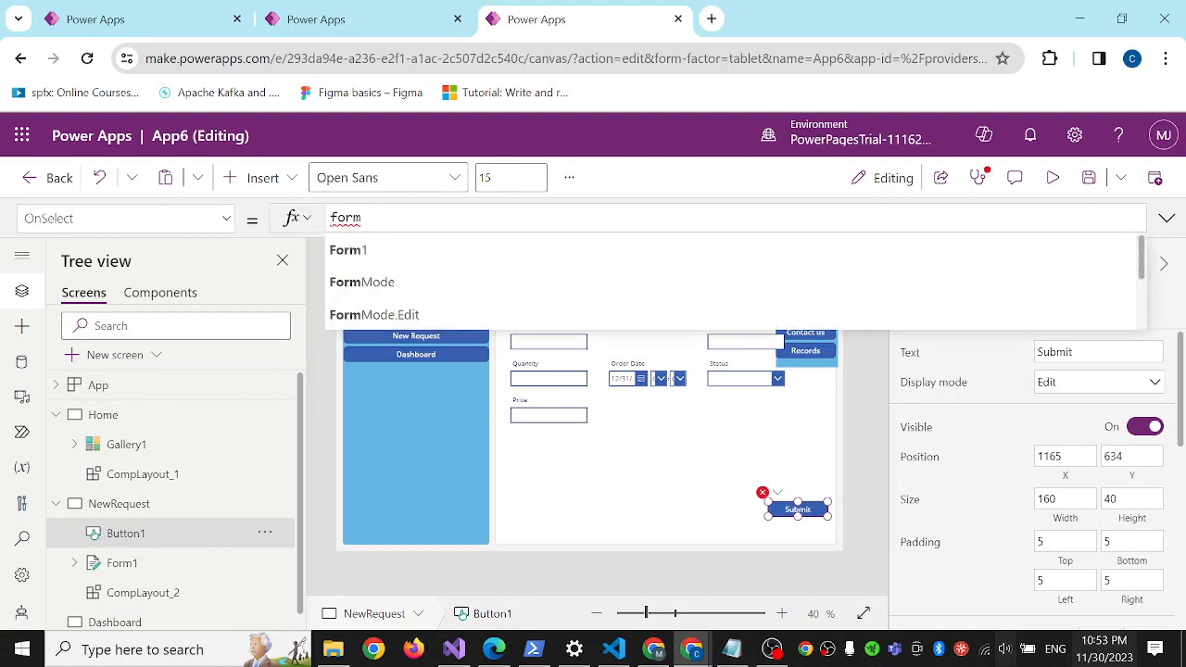
key(BackSpace)
key(BackSpace)
key(BackSpace)
text(su)
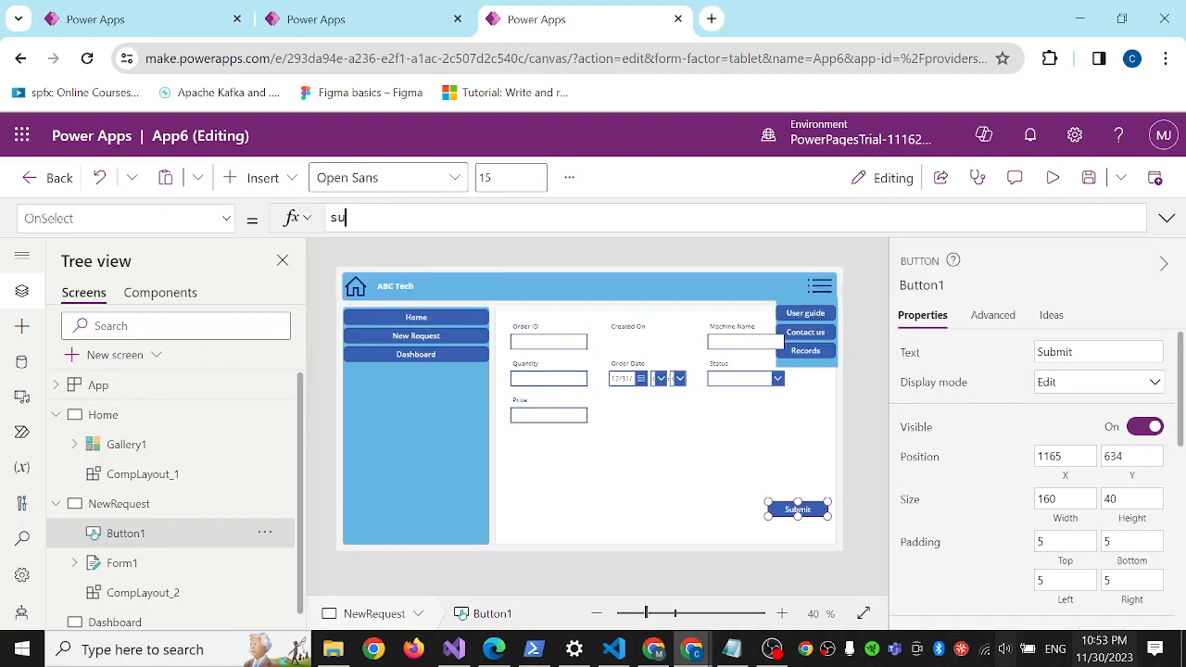
text(bmit)
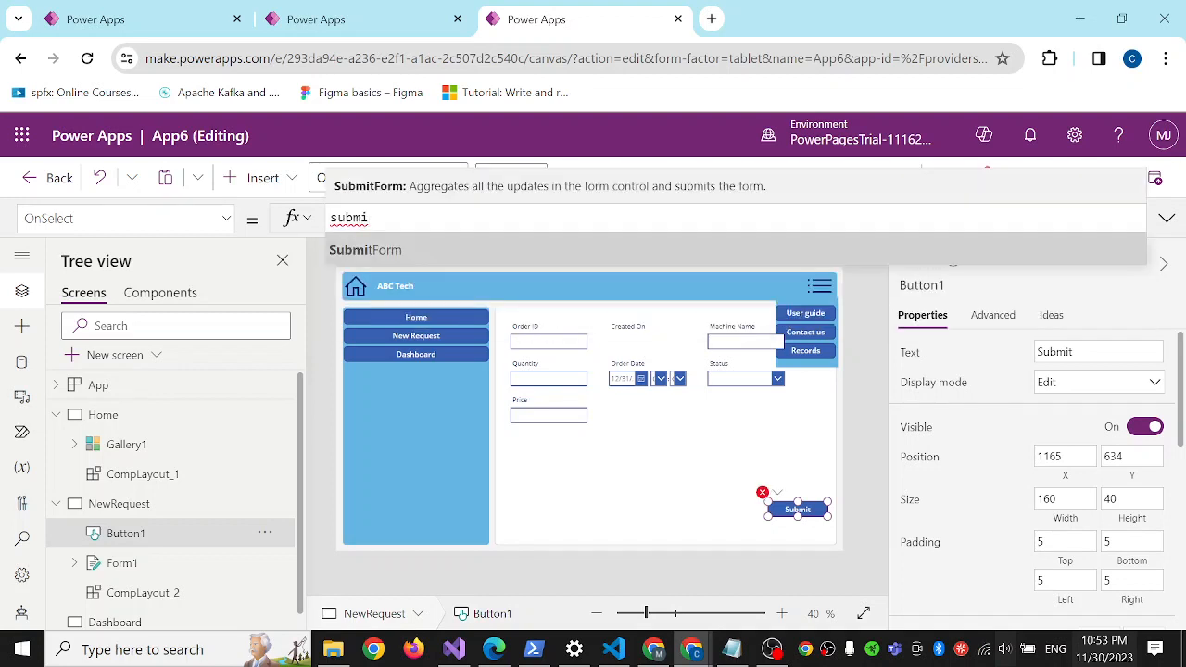
key(Tab)
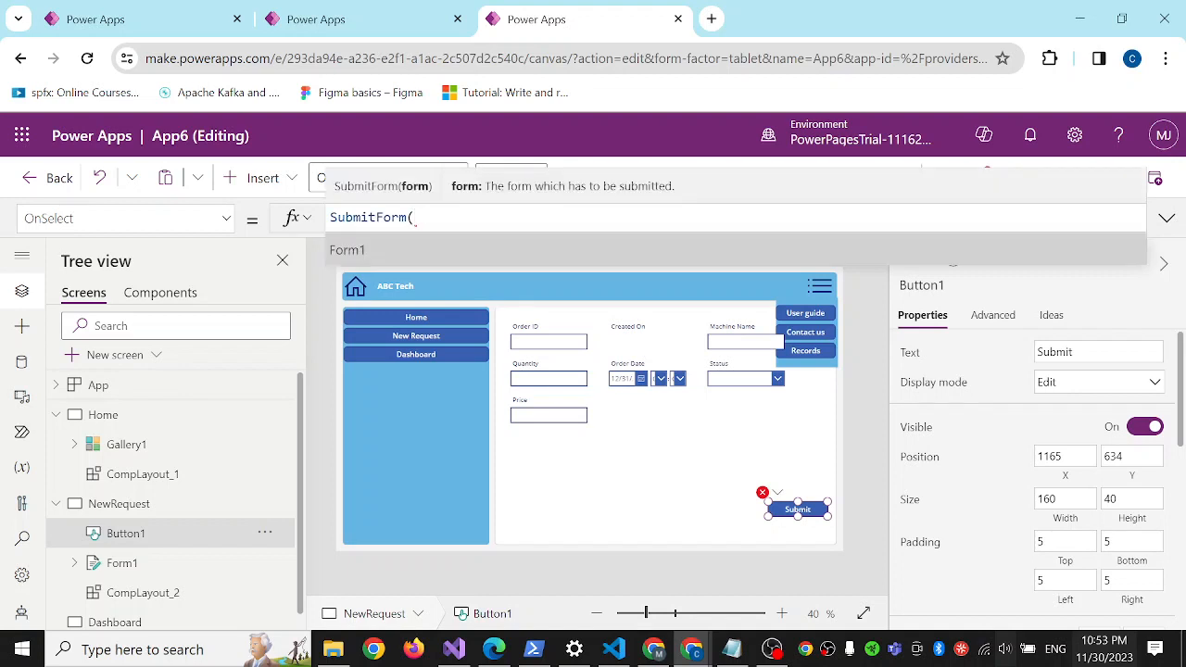
key(Tab)
text(;)
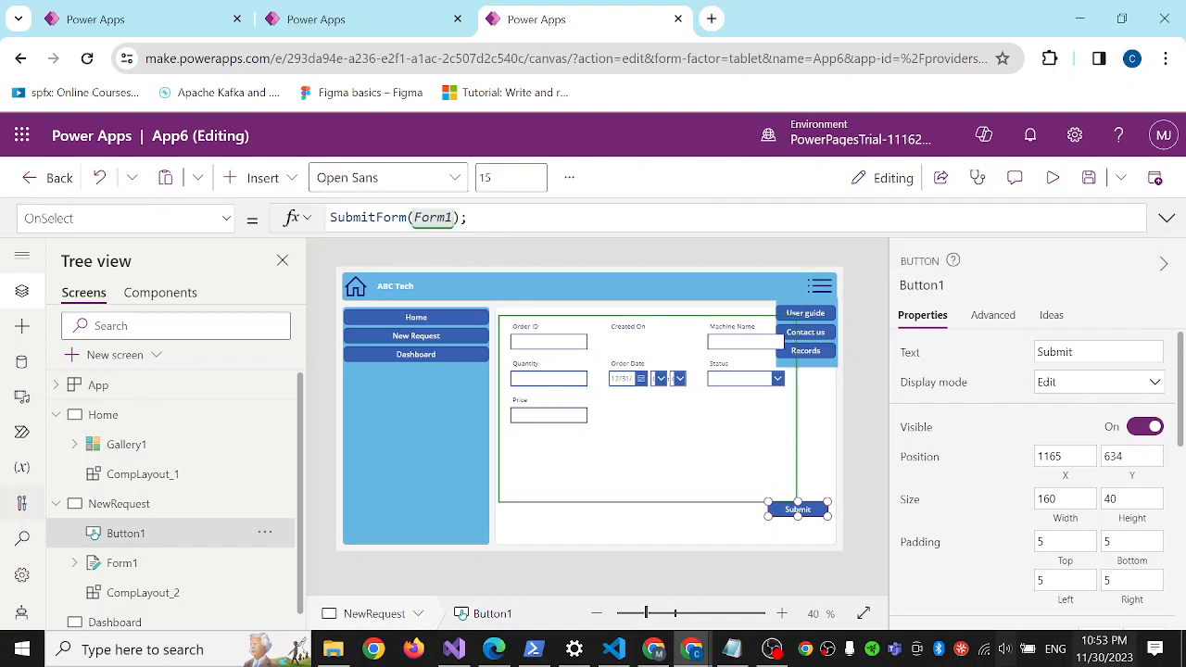
Move the Submit button horizontally so it sits just under the form, at about X 1052, Y 634
scroll(226, 548, down, 1)
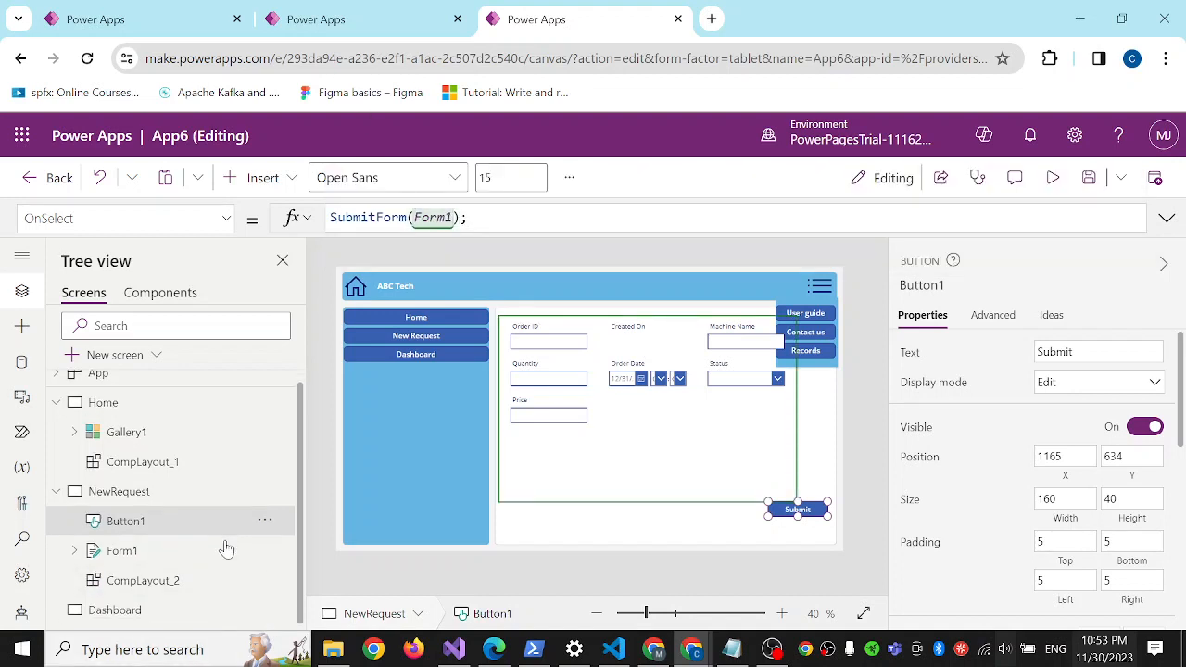
click(759, 527)
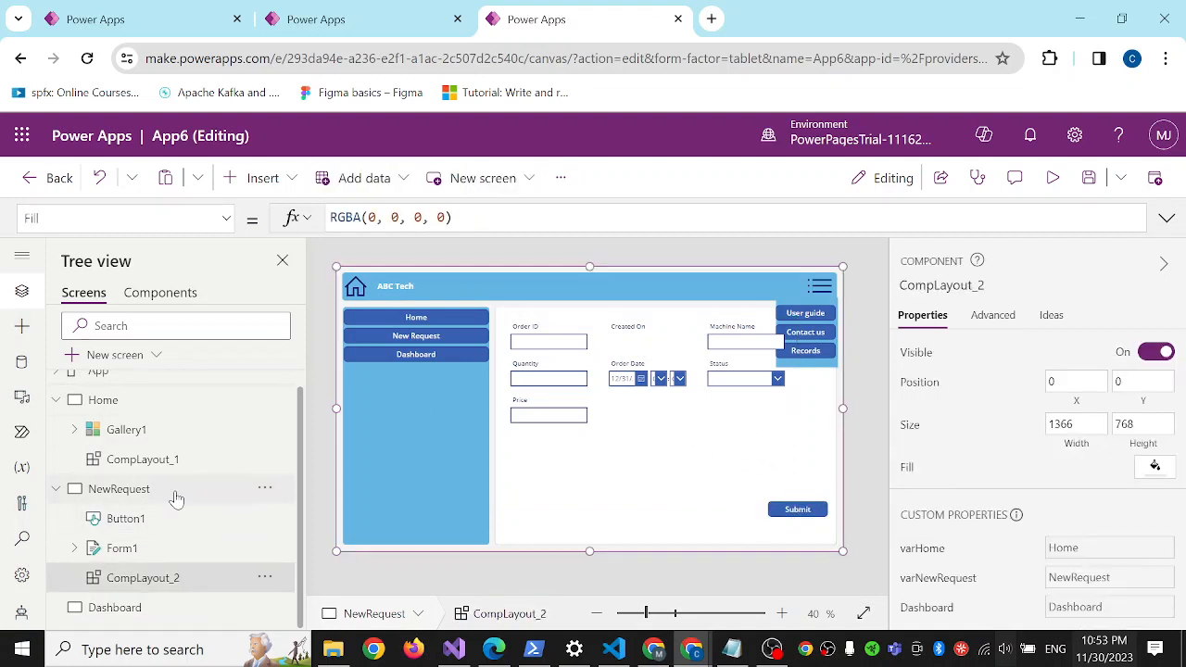
click(120, 518)
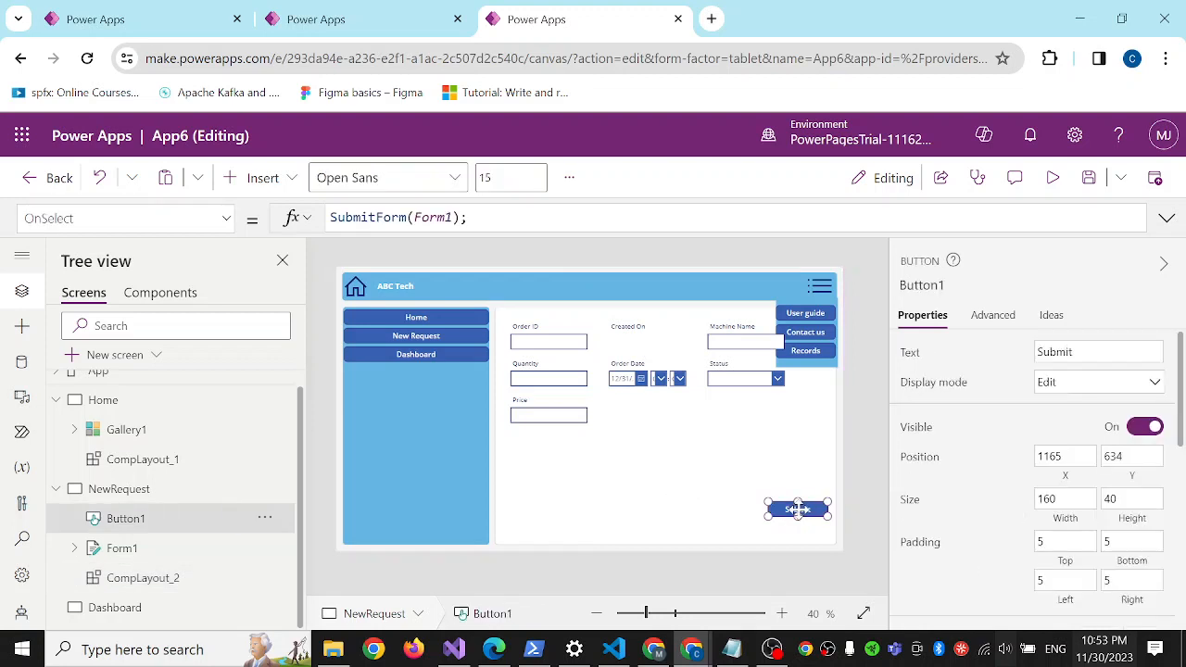
drag(798, 509, 755, 510)
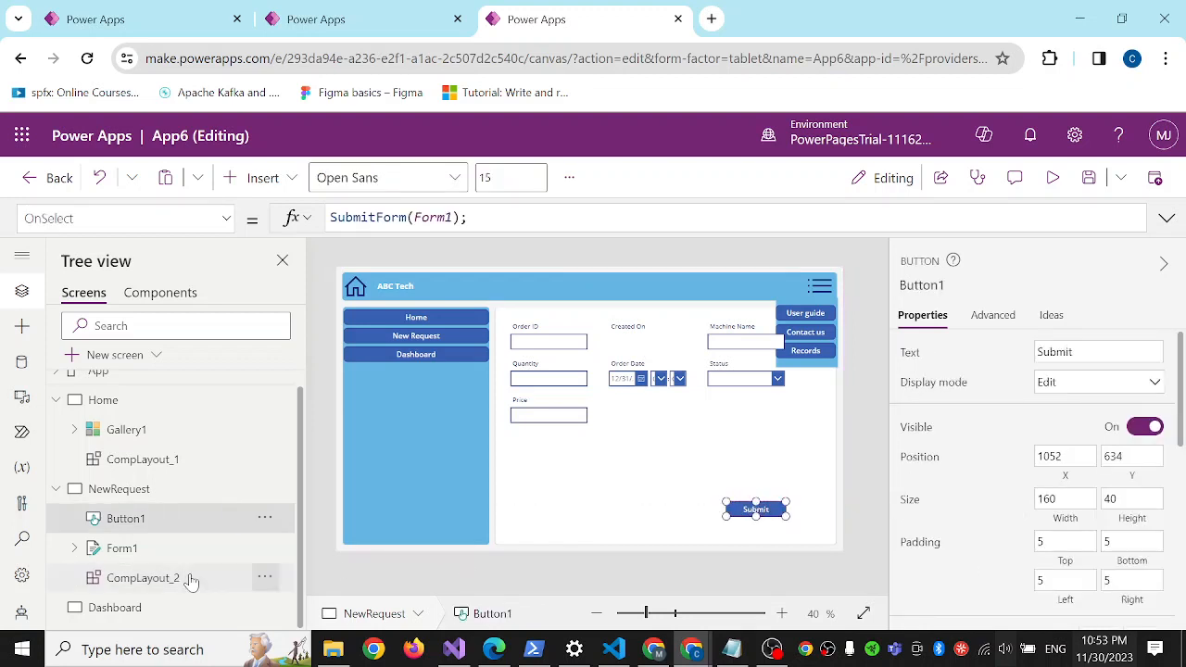
Rename the NewRequest screen's Submit button control as btnSubmit
right_click(144, 530)
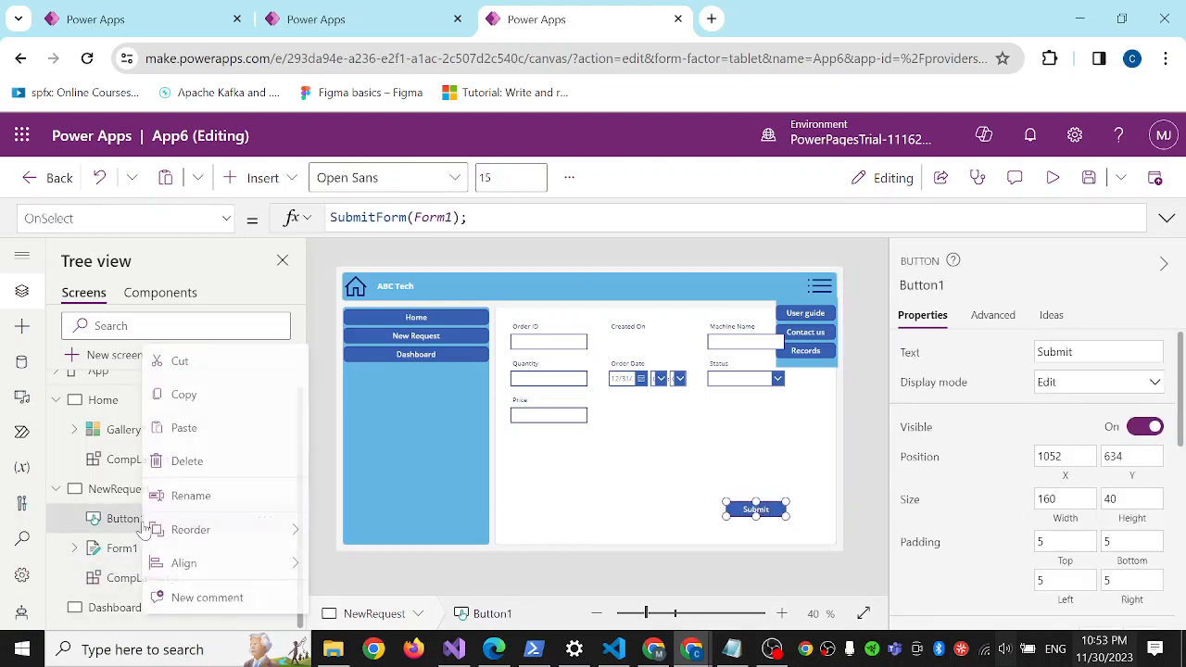
click(220, 501)
text(btnSubmit)
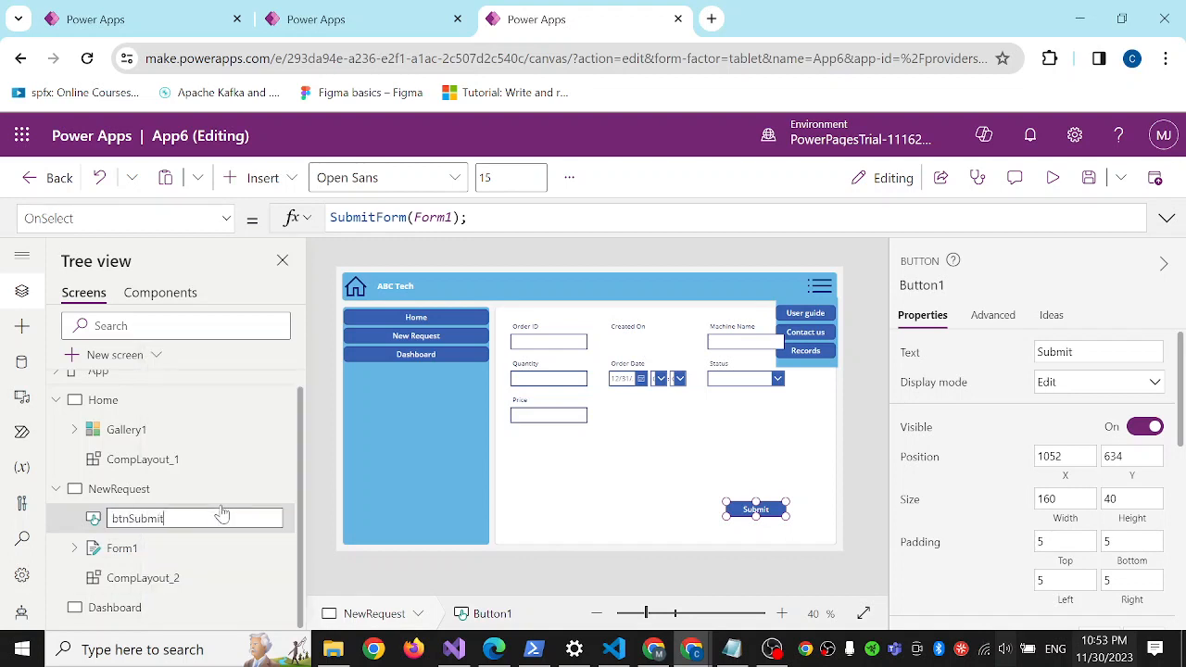
key(Return)
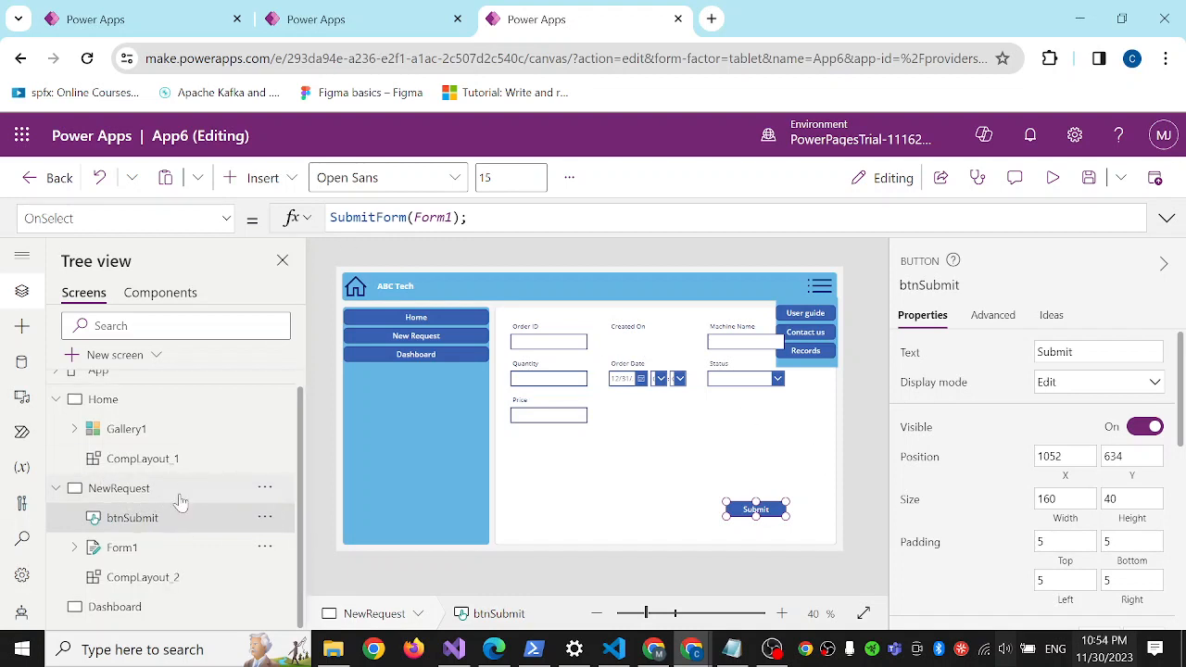
Copy CompLayout_1 from the Home screen and paste it onto the empty Dashboard screen
click(116, 608)
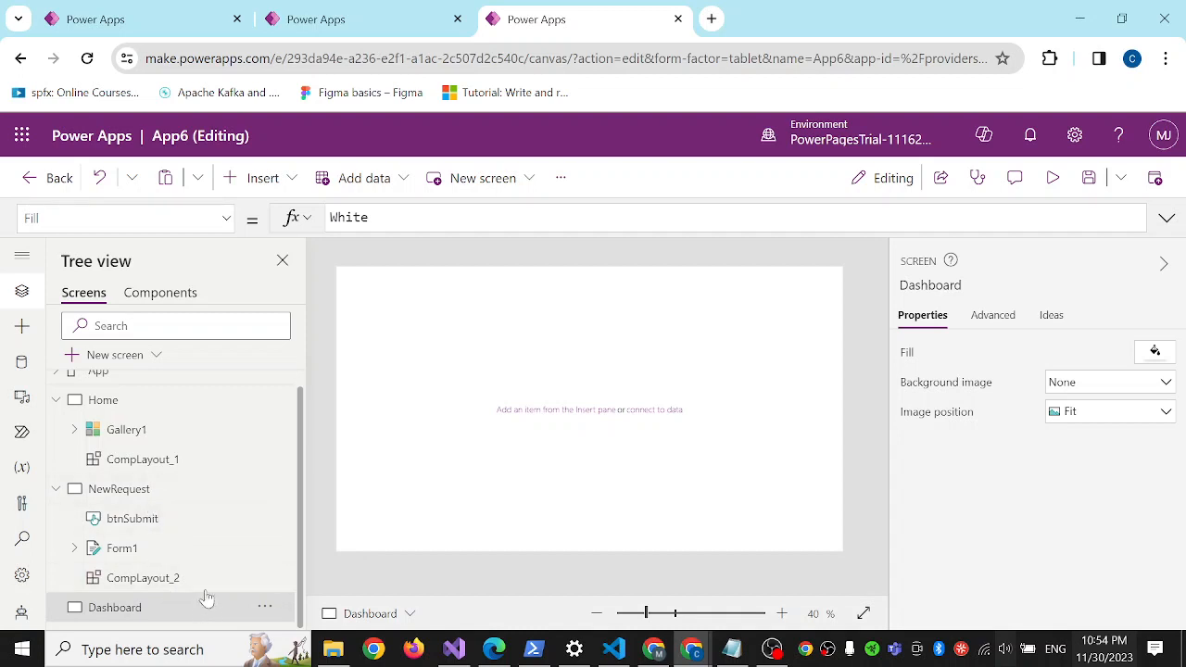
click(151, 459)
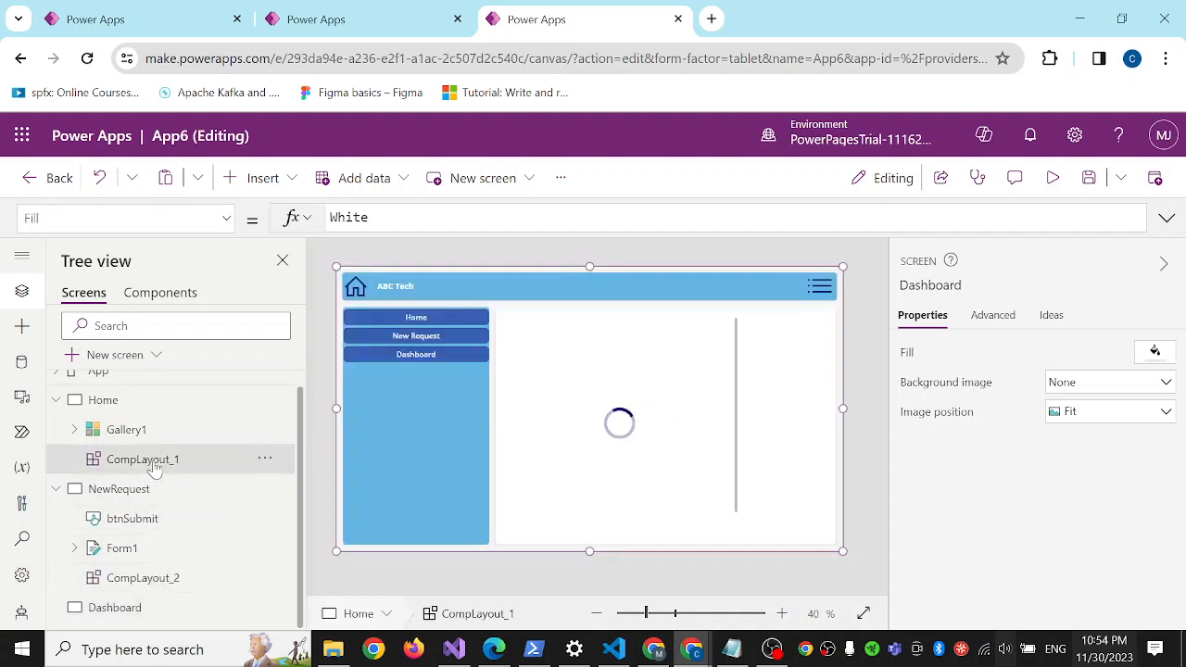
right_click(154, 464)
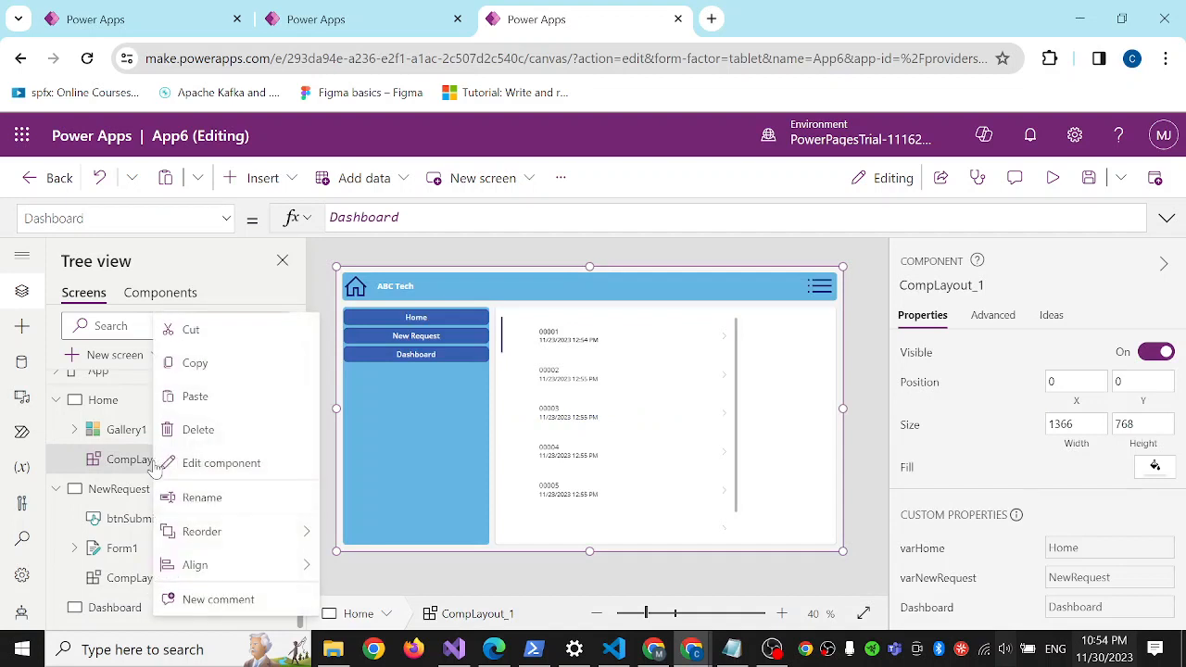
click(215, 364)
click(127, 609)
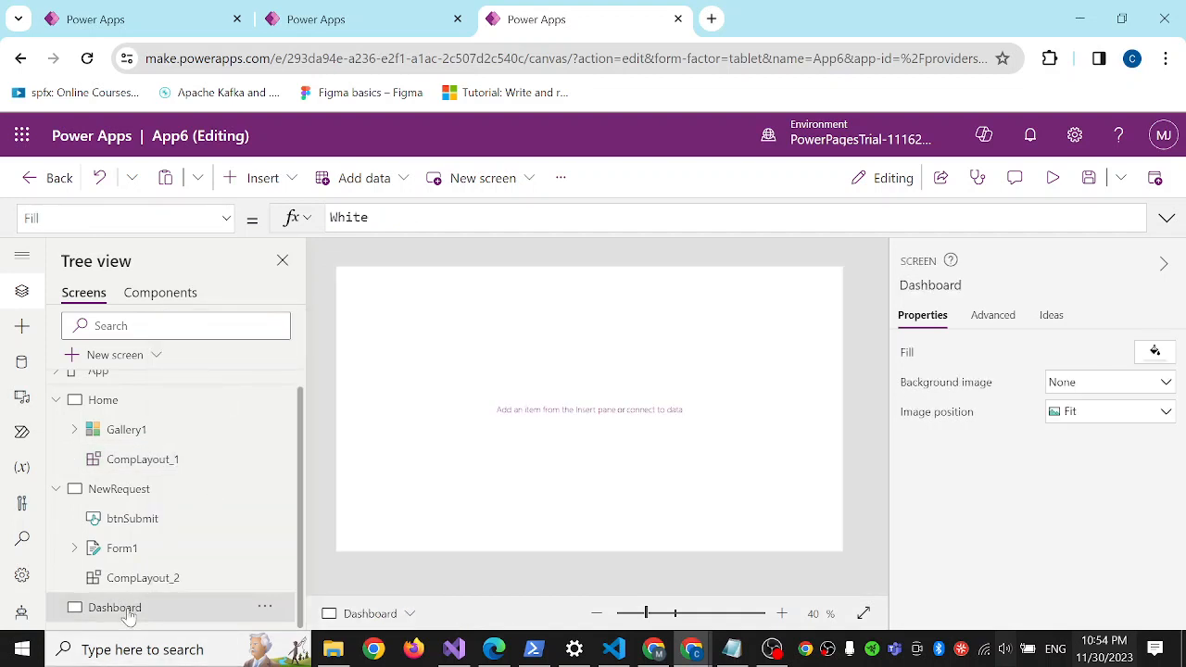
right_click(129, 612)
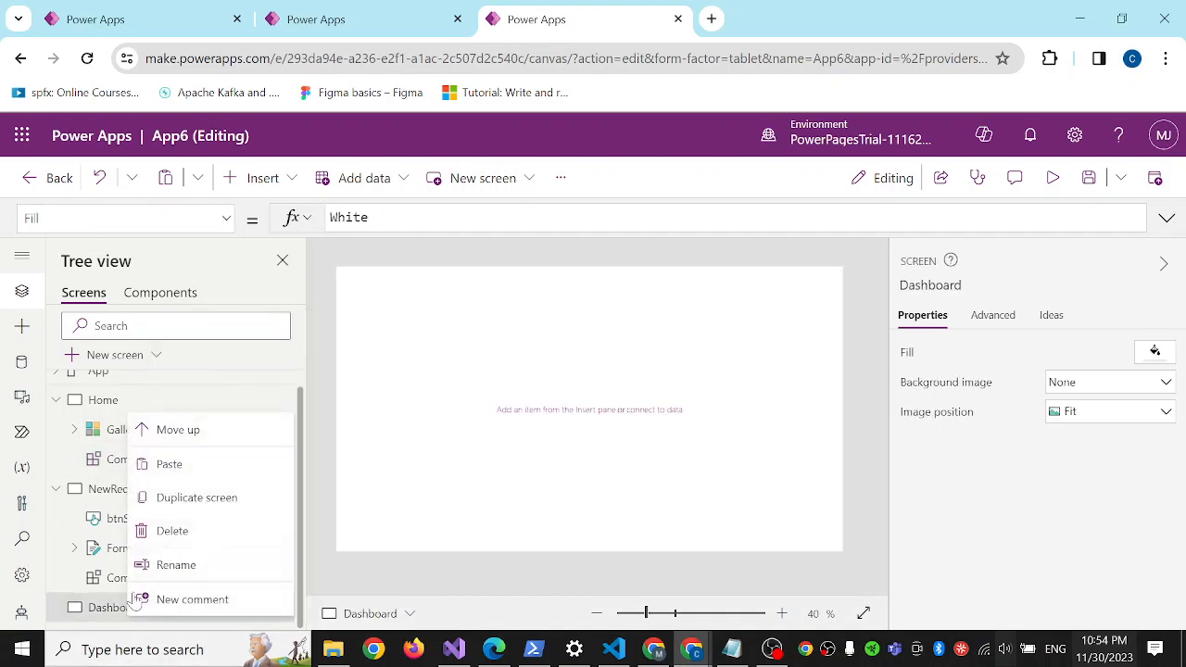
click(169, 464)
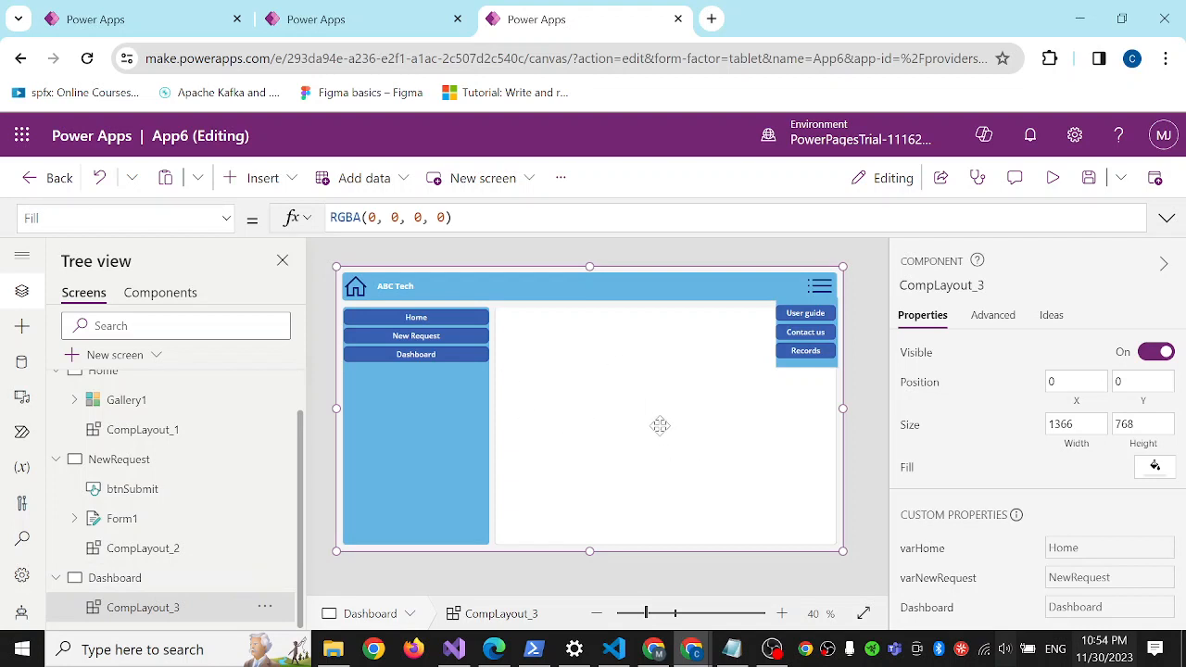
Preview the app and visit the Home, New Request and Dashboard screens through the component's navigation buttons
scroll(170, 454, up, 1)
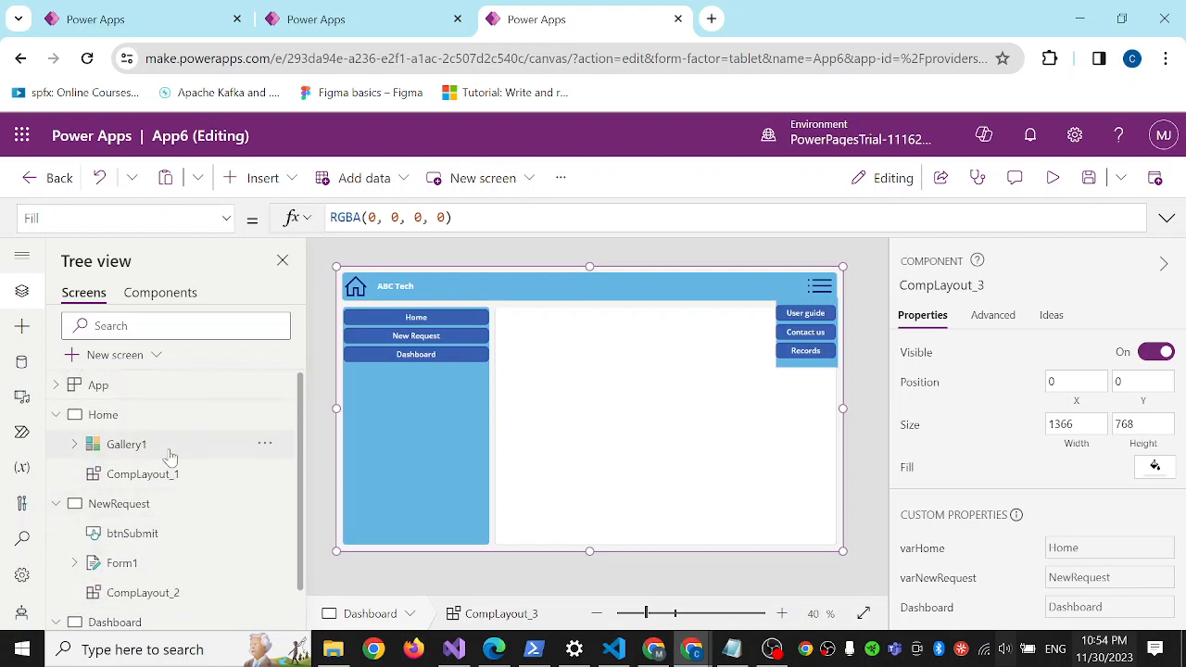
click(1055, 179)
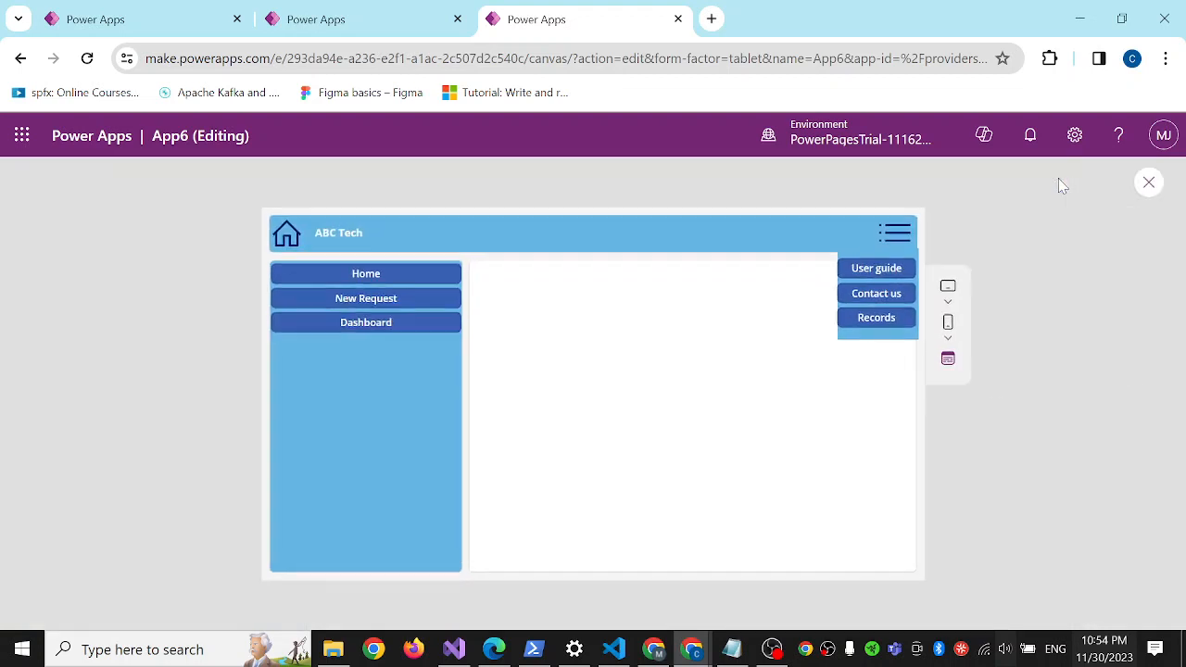
click(386, 283)
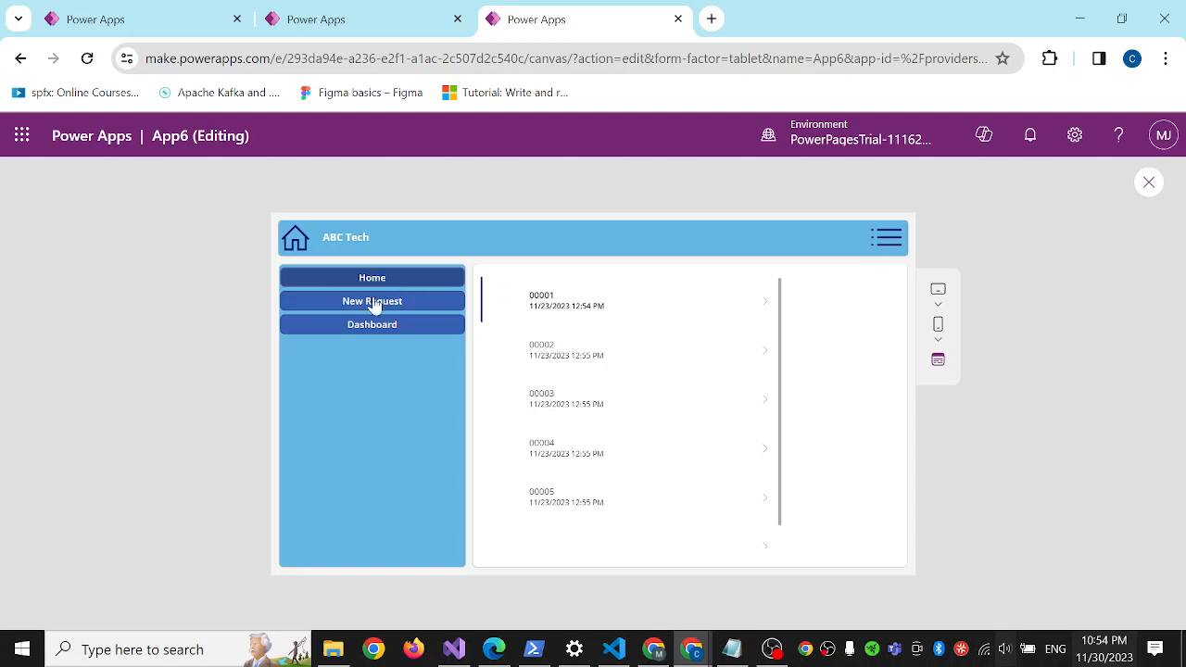
click(389, 308)
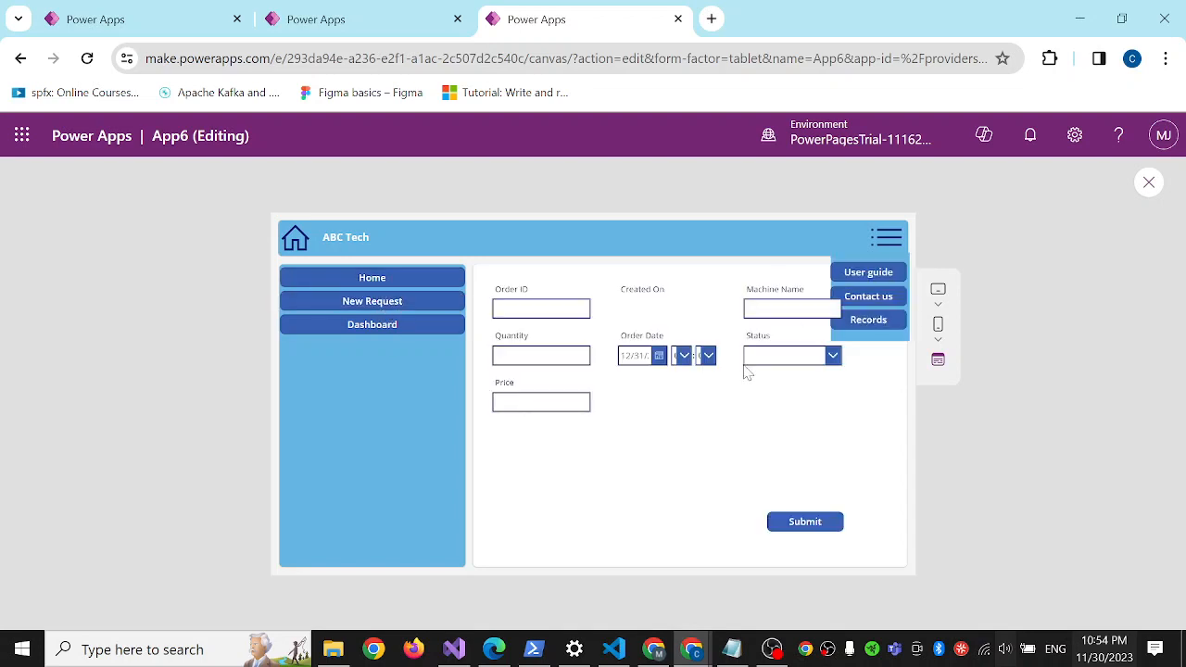
click(361, 326)
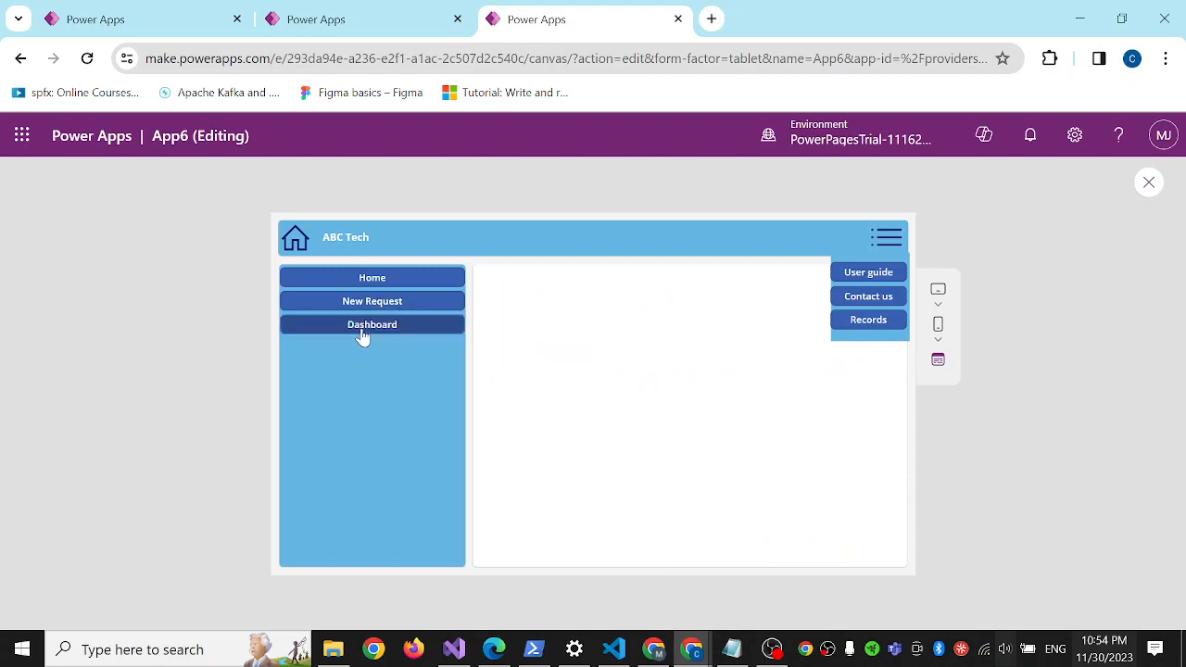
Return to Home in the preview and test showing and hiding the header's User guide, Contact us and Records menu
click(378, 283)
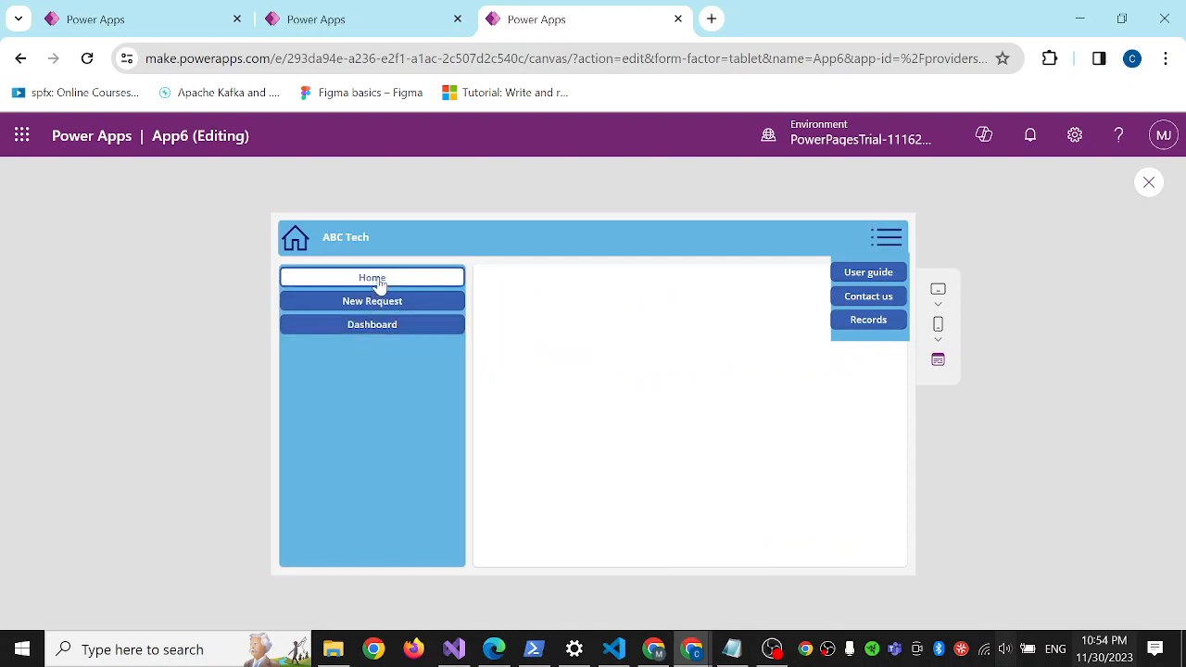
click(888, 239)
click(888, 241)
click(889, 241)
click(889, 241)
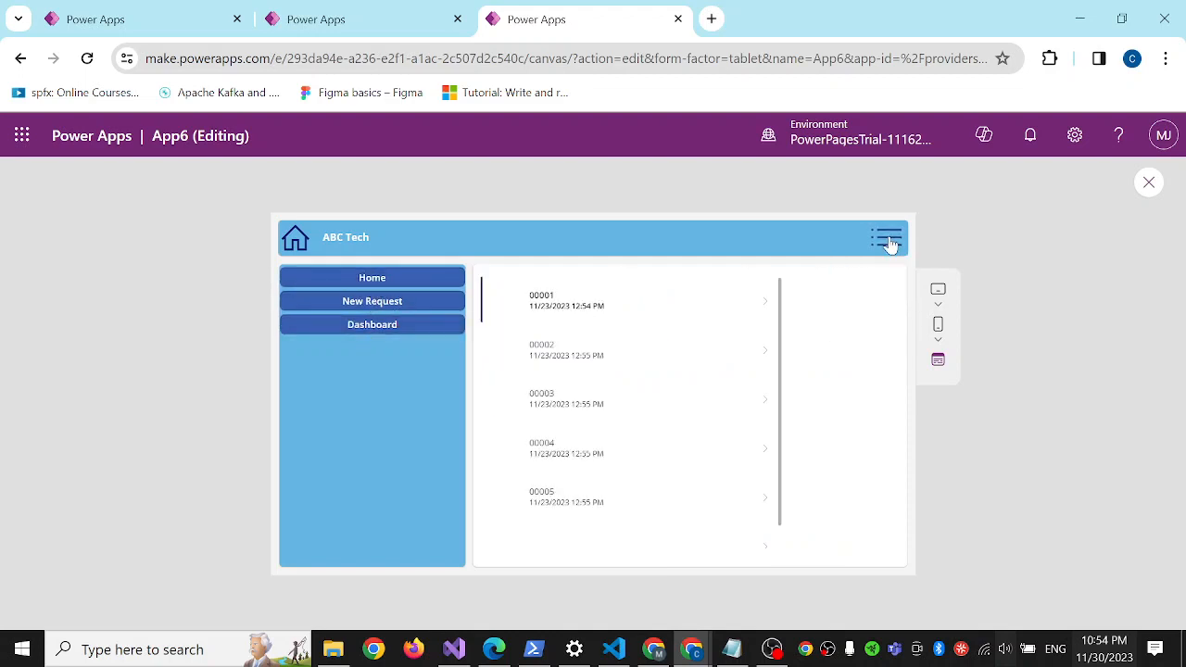
click(889, 243)
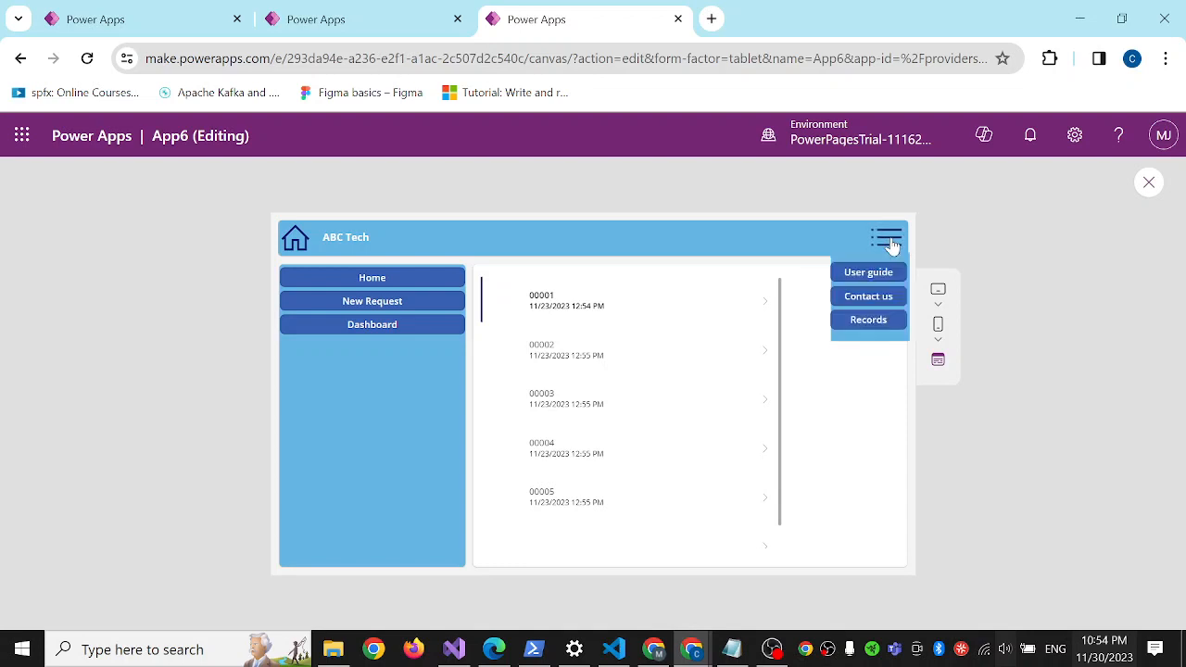
click(890, 243)
click(889, 243)
click(890, 242)
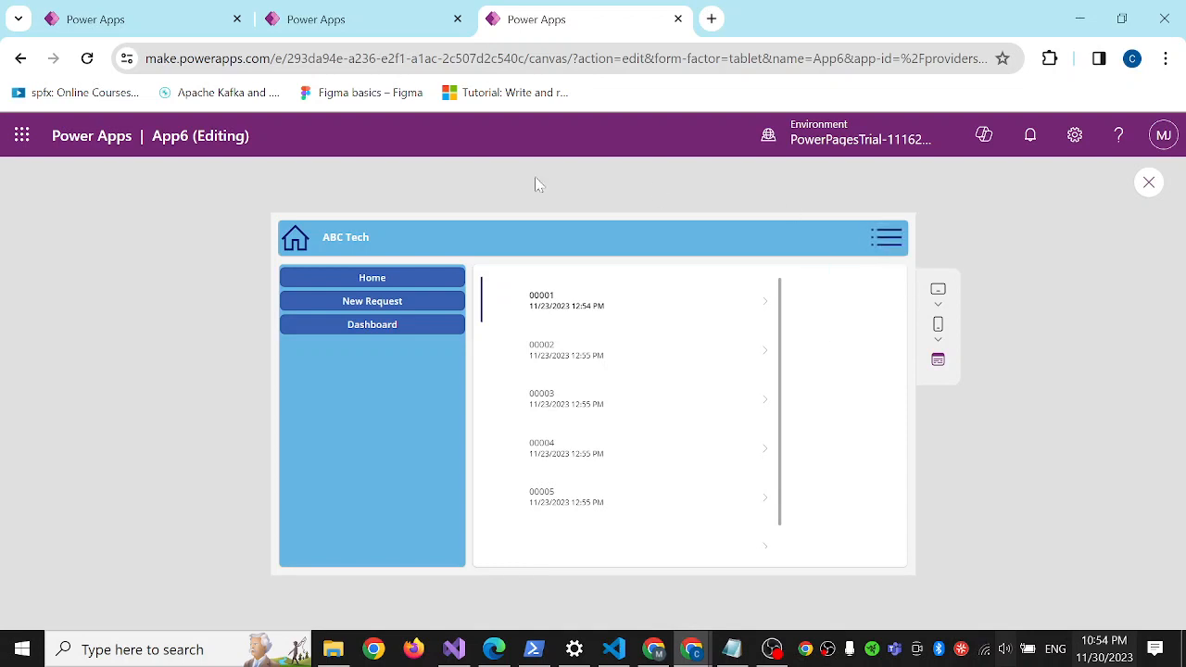
Go to New Request in the preview and test hiding and showing the header menu over the form
click(345, 303)
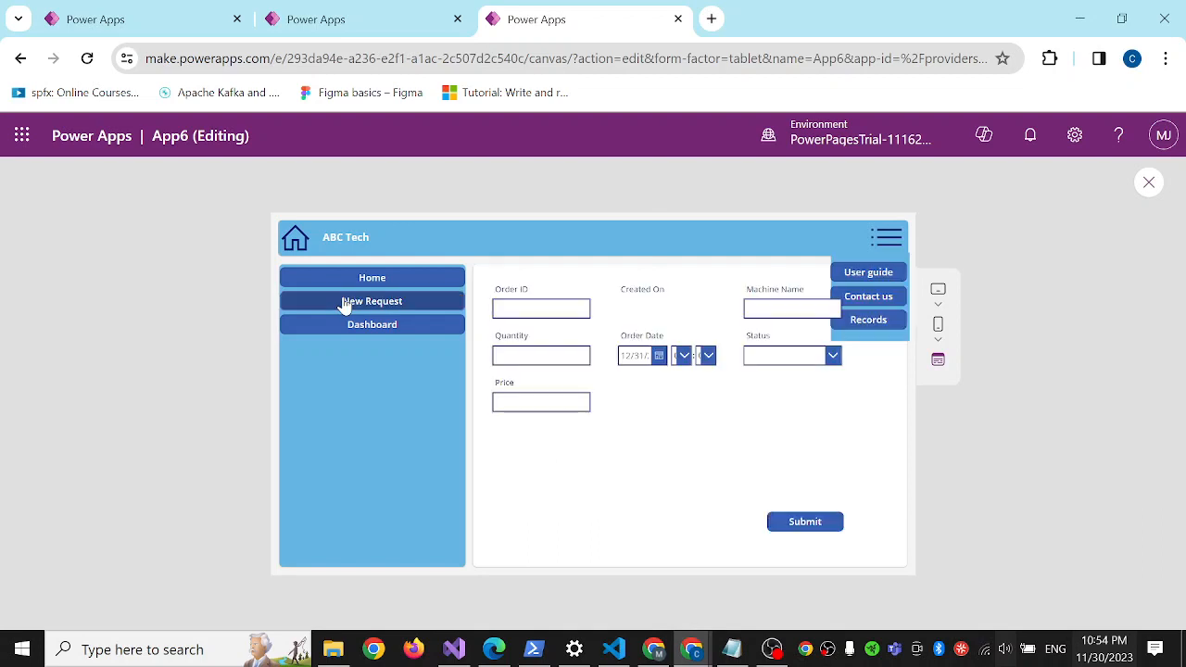
click(885, 242)
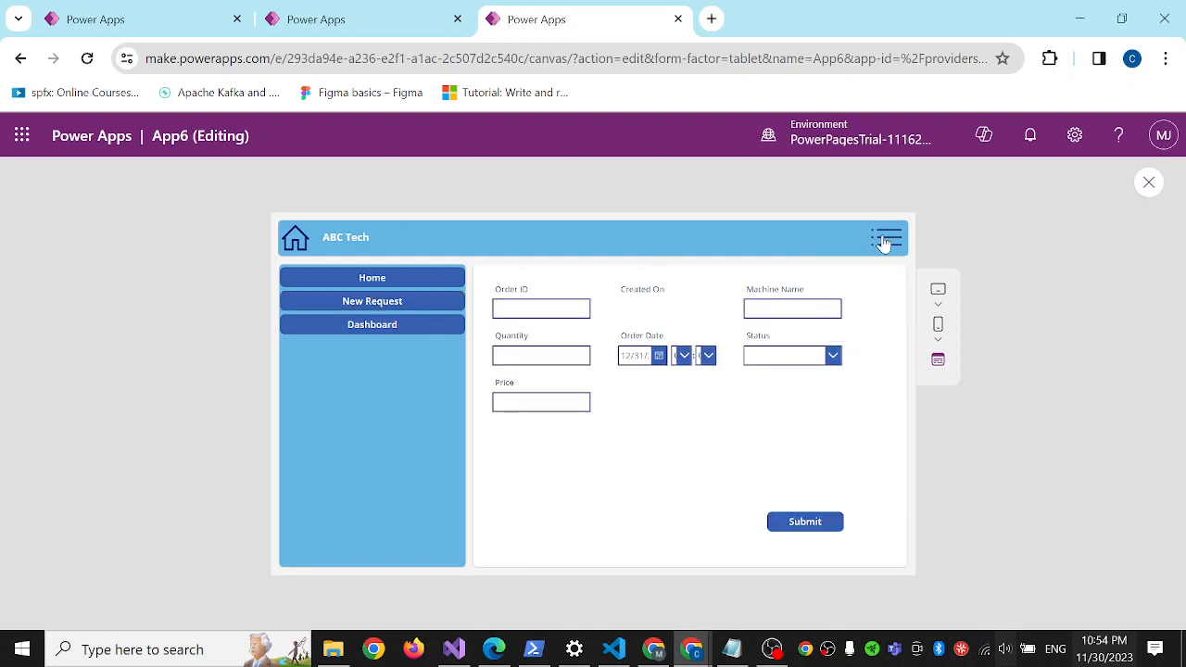
click(886, 247)
click(887, 246)
Go to Dashboard in the preview and test toggling the header menu repeatedly, leaving it hidden
click(389, 326)
click(887, 243)
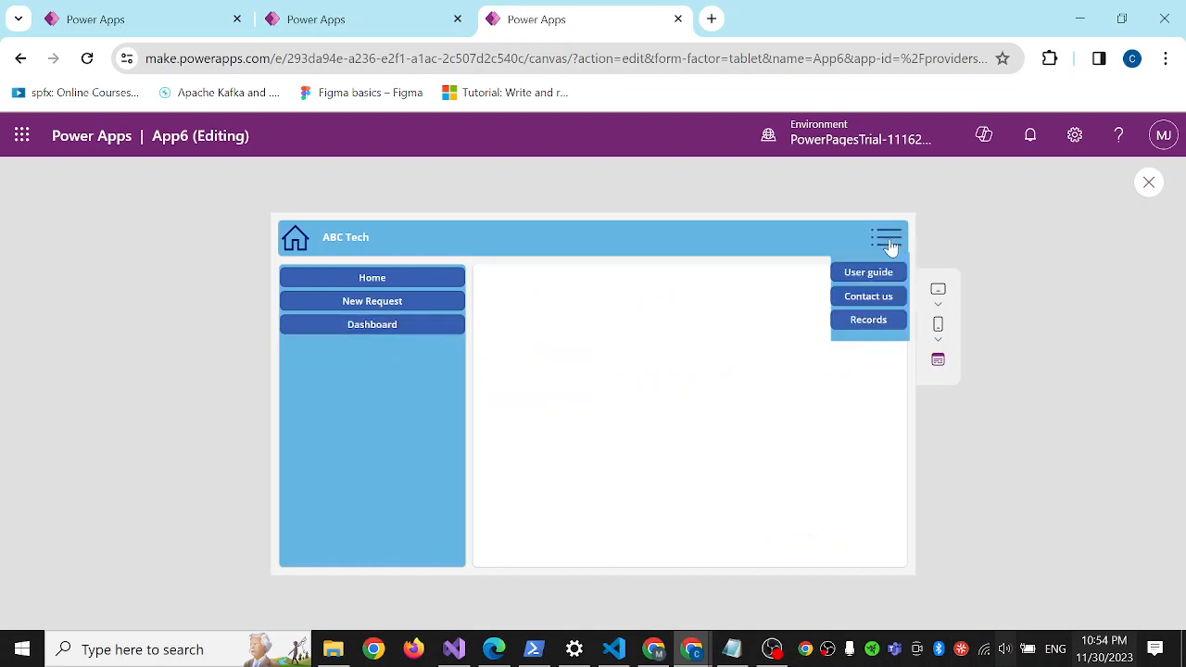
click(887, 243)
click(887, 243)
click(887, 243)
click(887, 243)
click(888, 243)
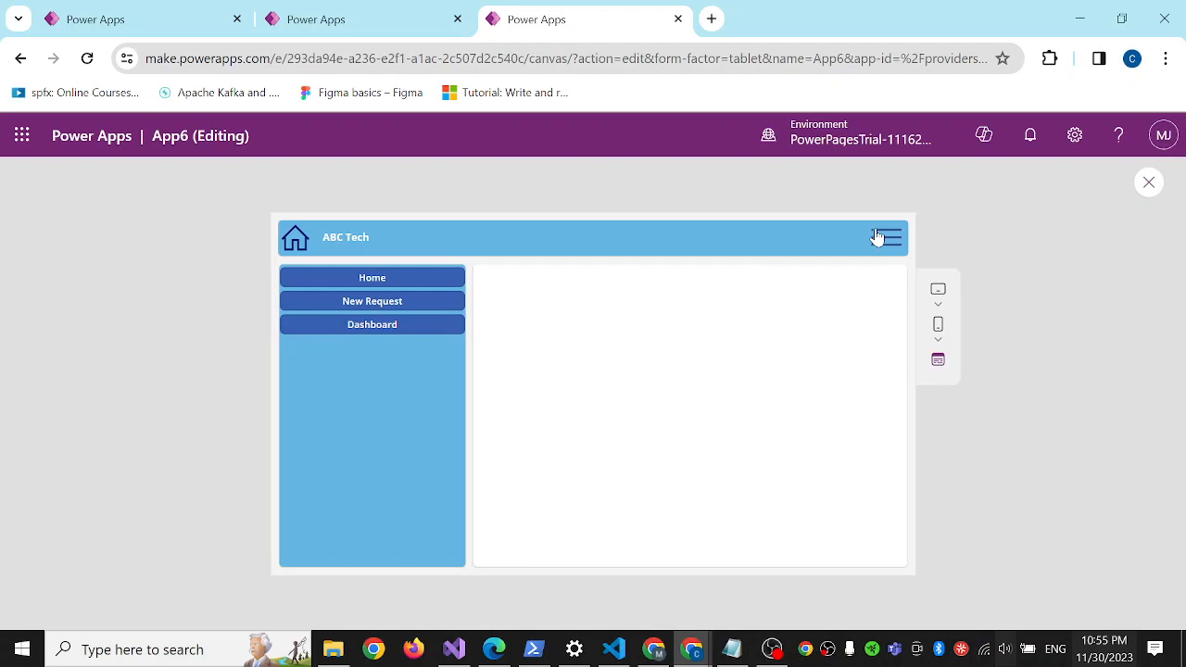
Cycle through New Request, Home and Dashboard again, toggle the header menu on Home, and close the preview
click(385, 304)
click(372, 280)
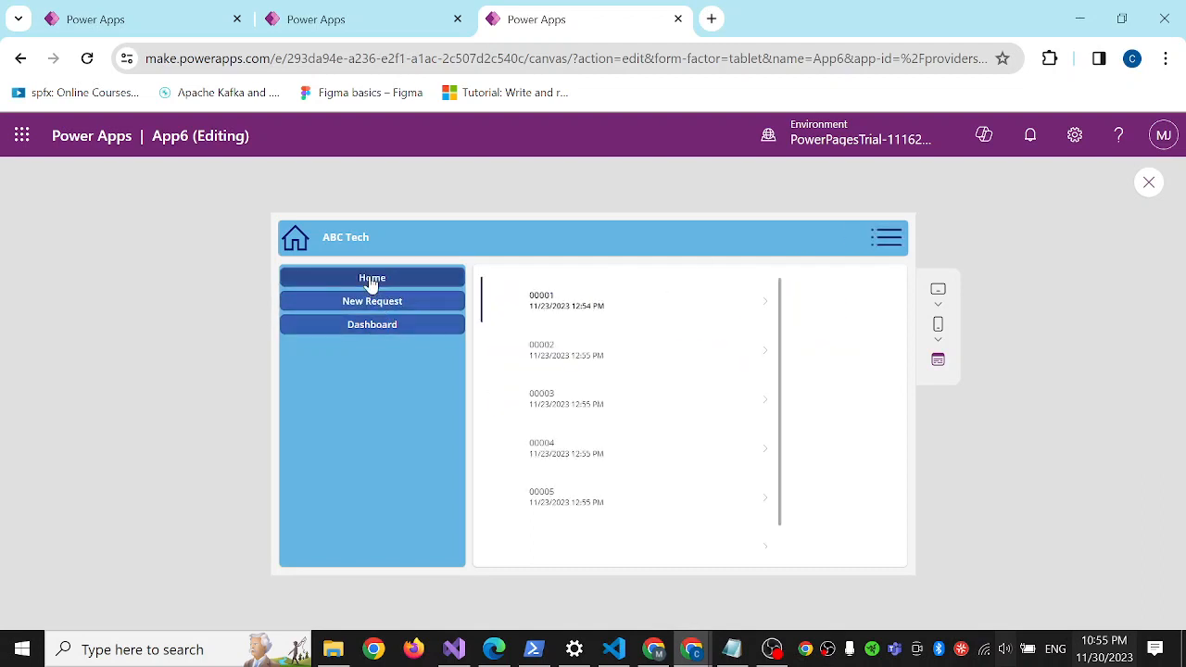
click(378, 303)
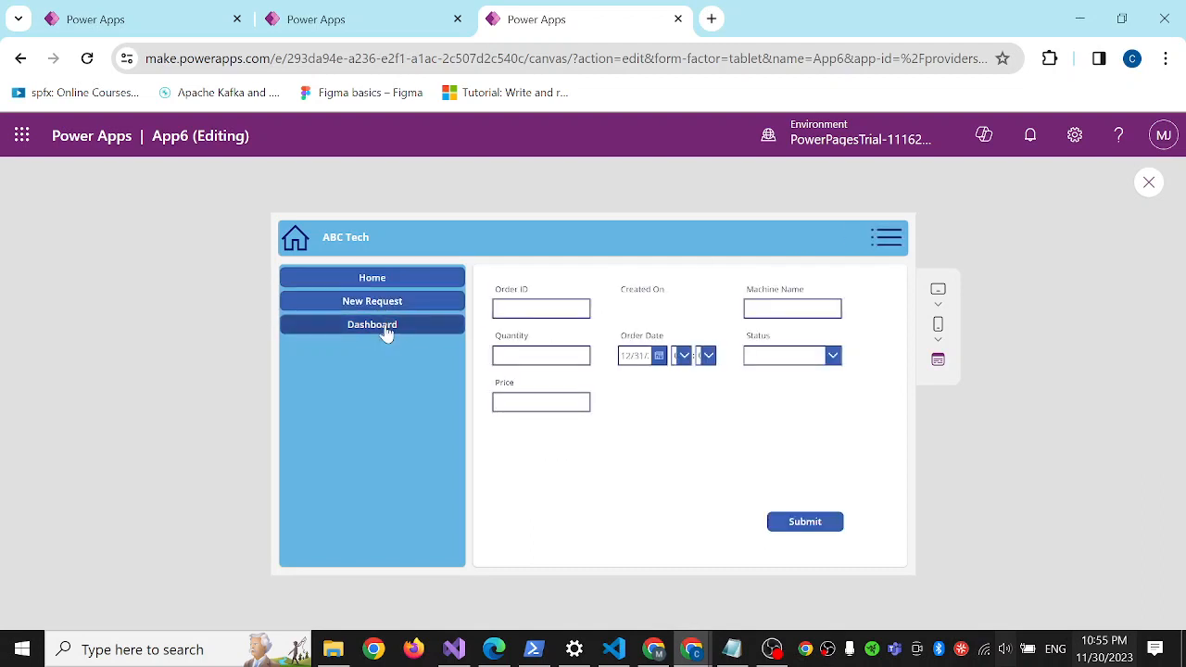
click(383, 329)
click(367, 281)
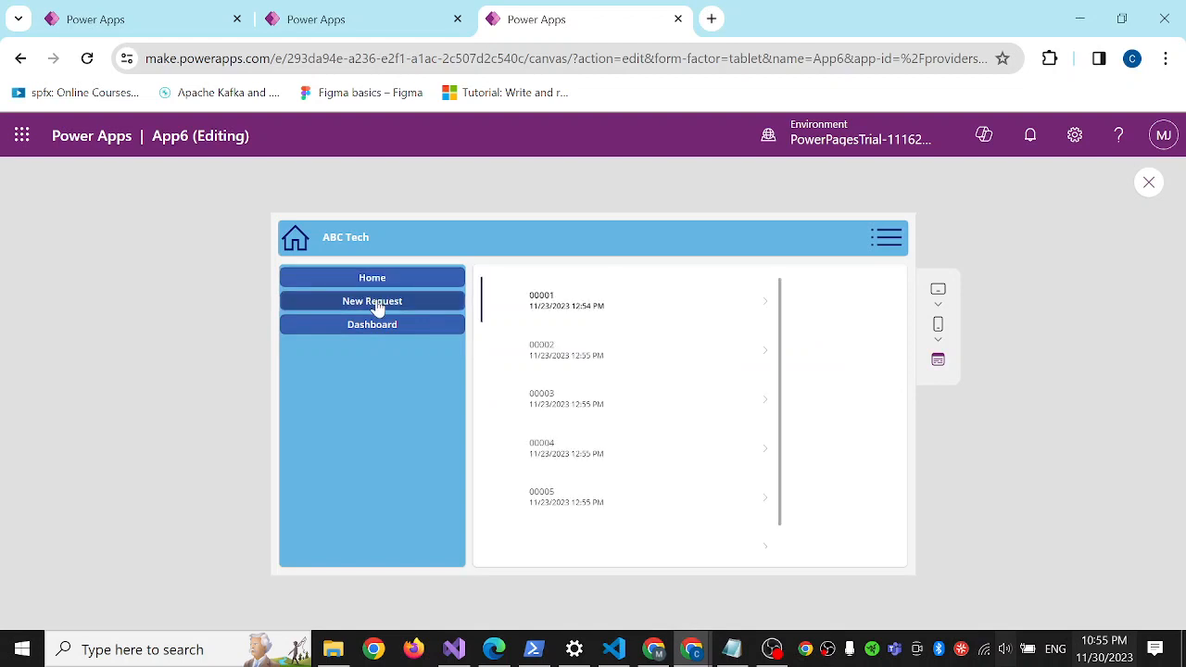
click(378, 304)
click(384, 329)
click(375, 282)
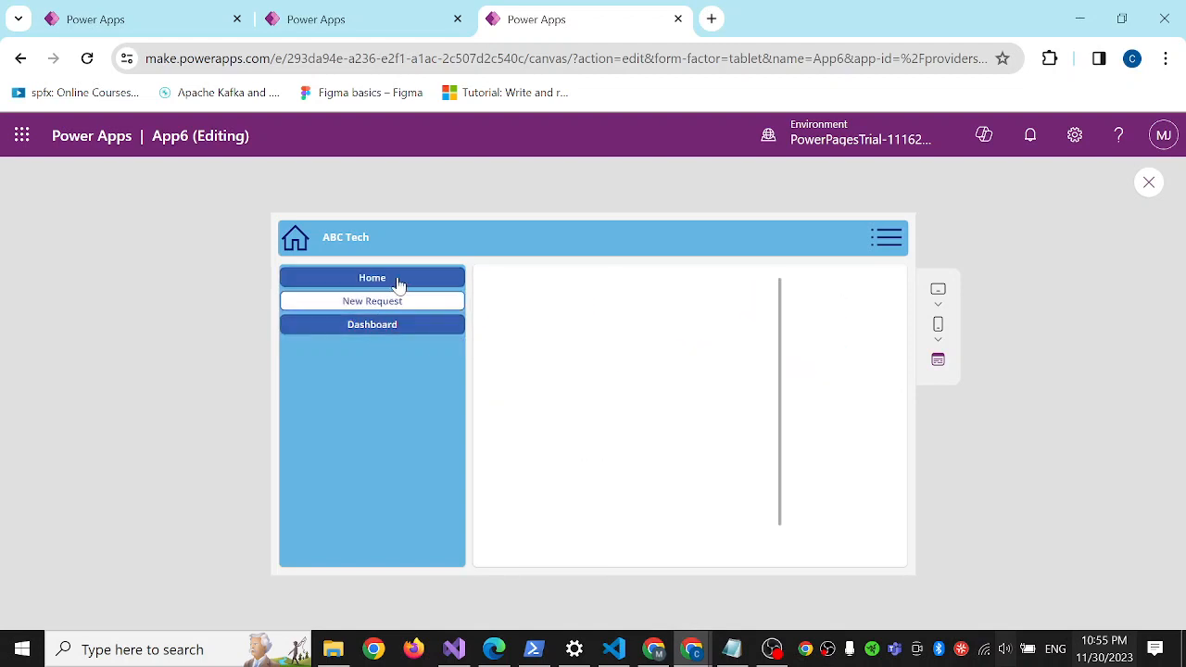
click(890, 239)
click(896, 241)
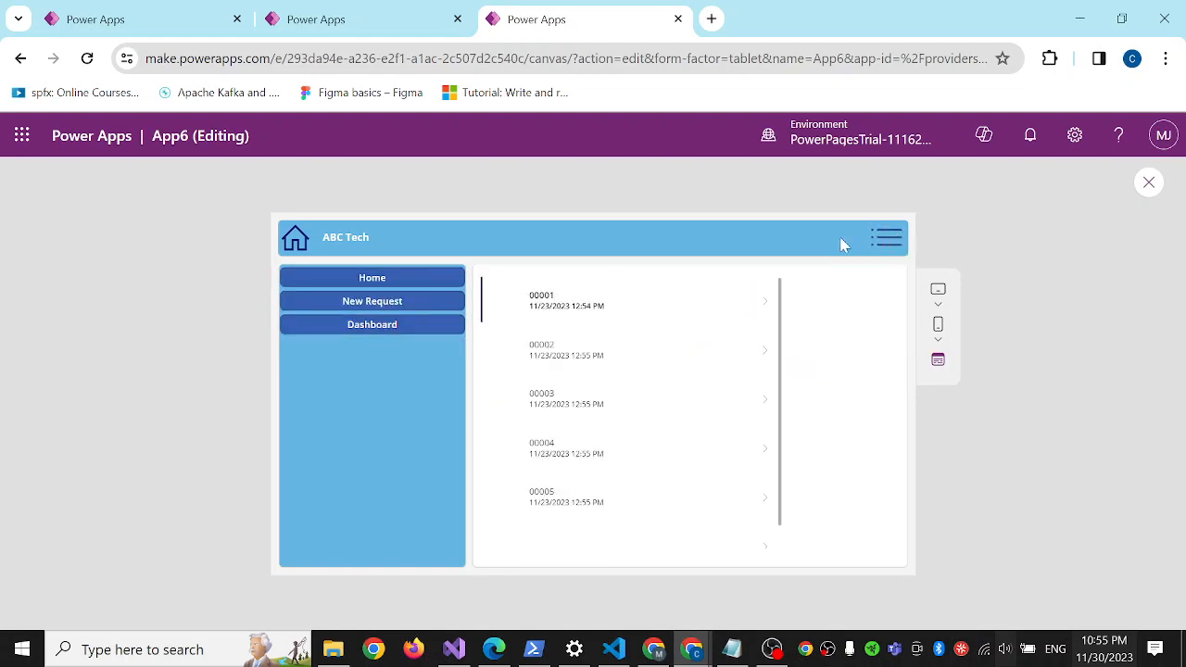
click(1147, 183)
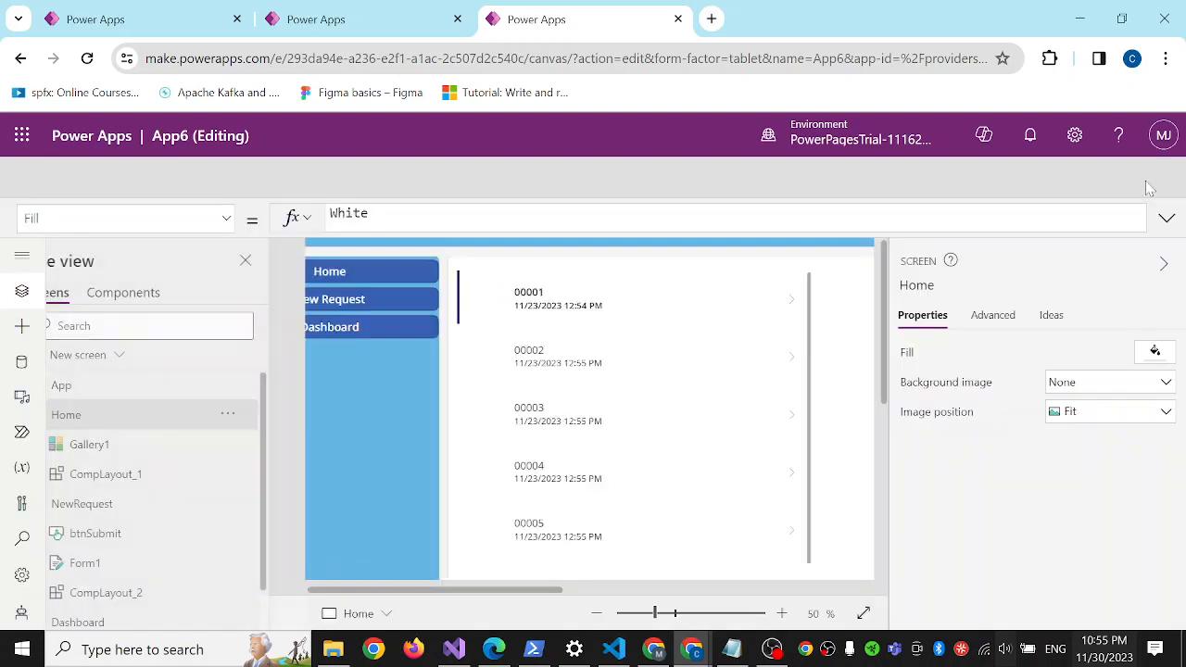
click(765, 462)
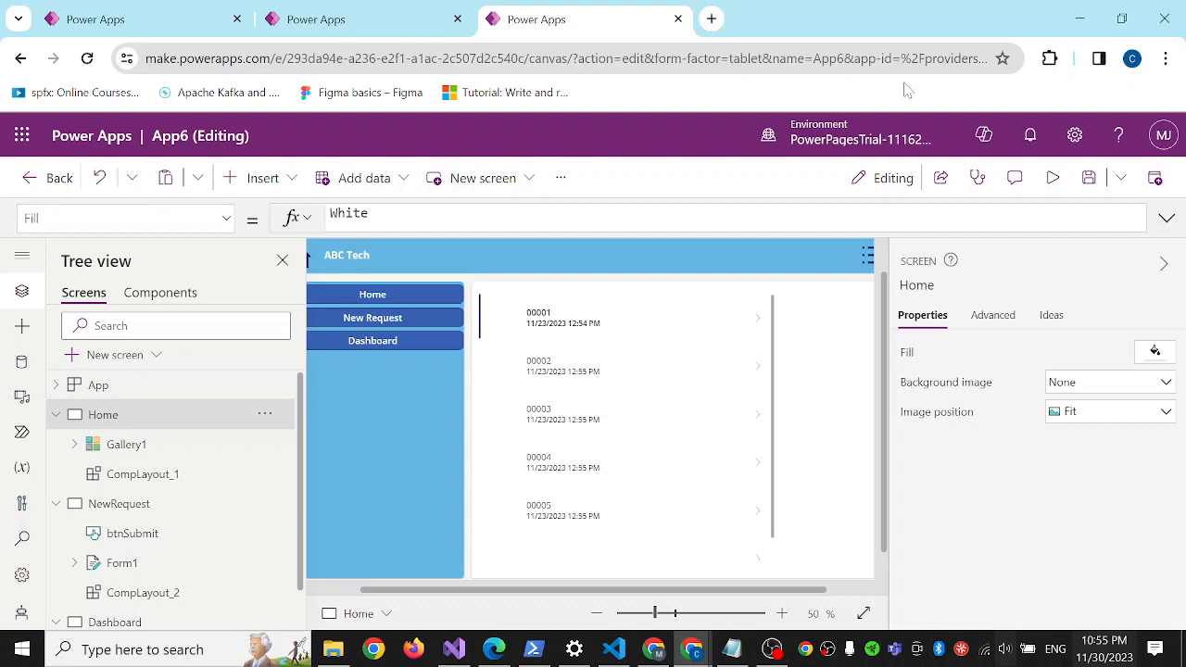
click(1123, 18)
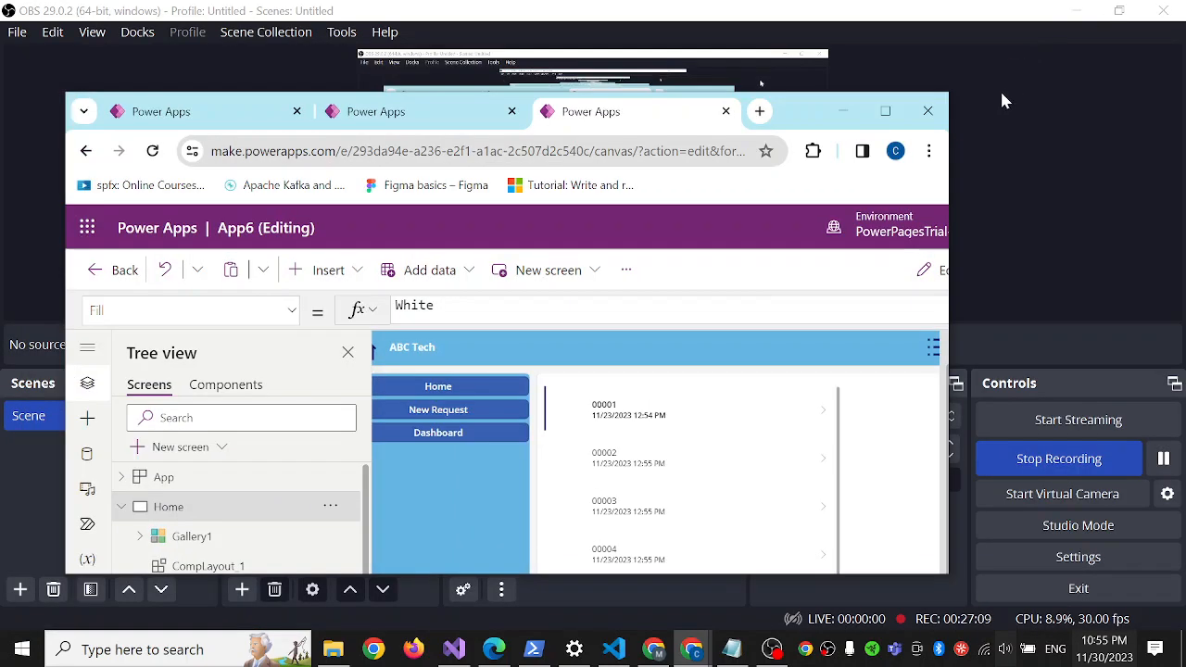
click(885, 111)
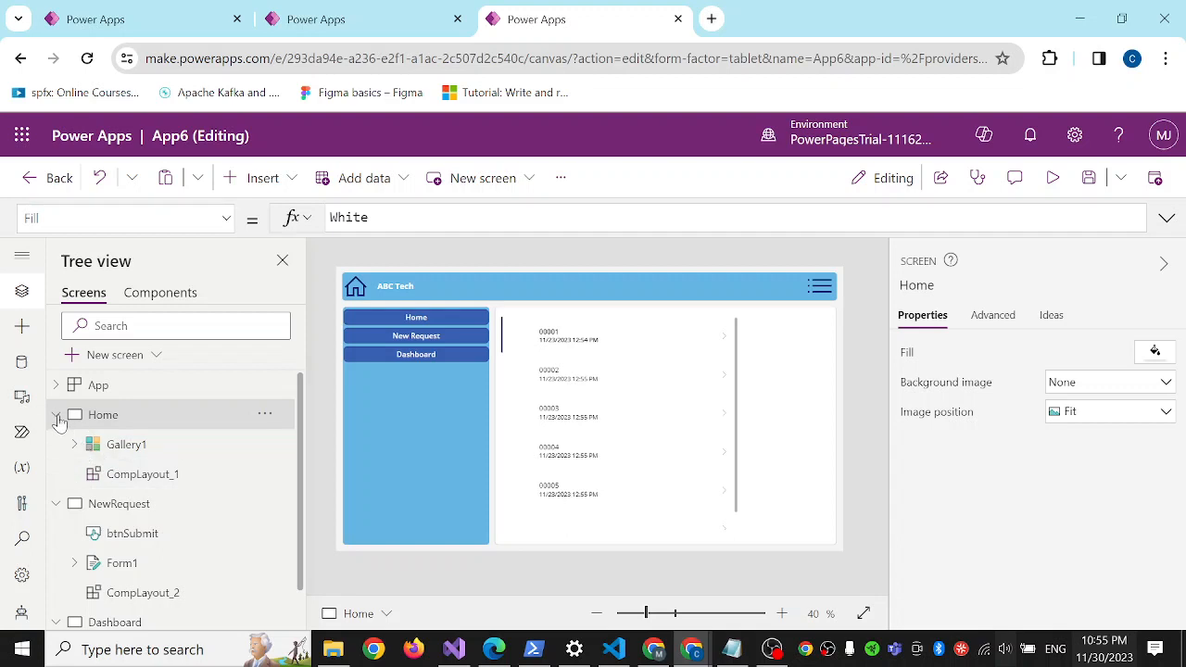
click(56, 415)
click(56, 445)
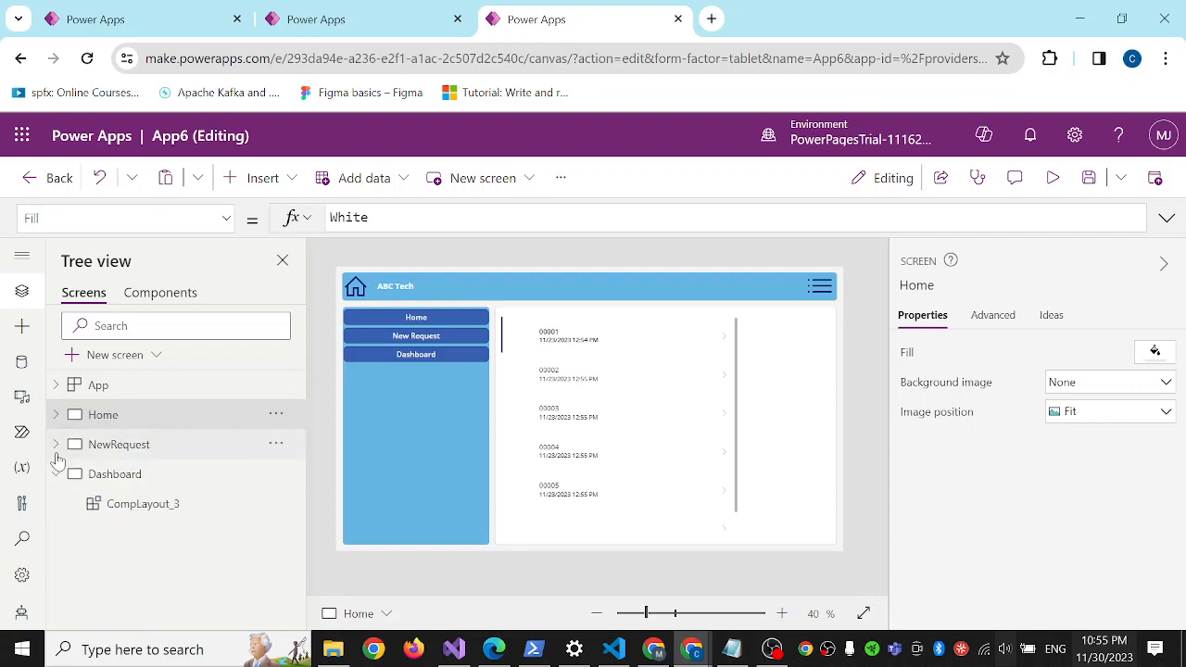
click(56, 453)
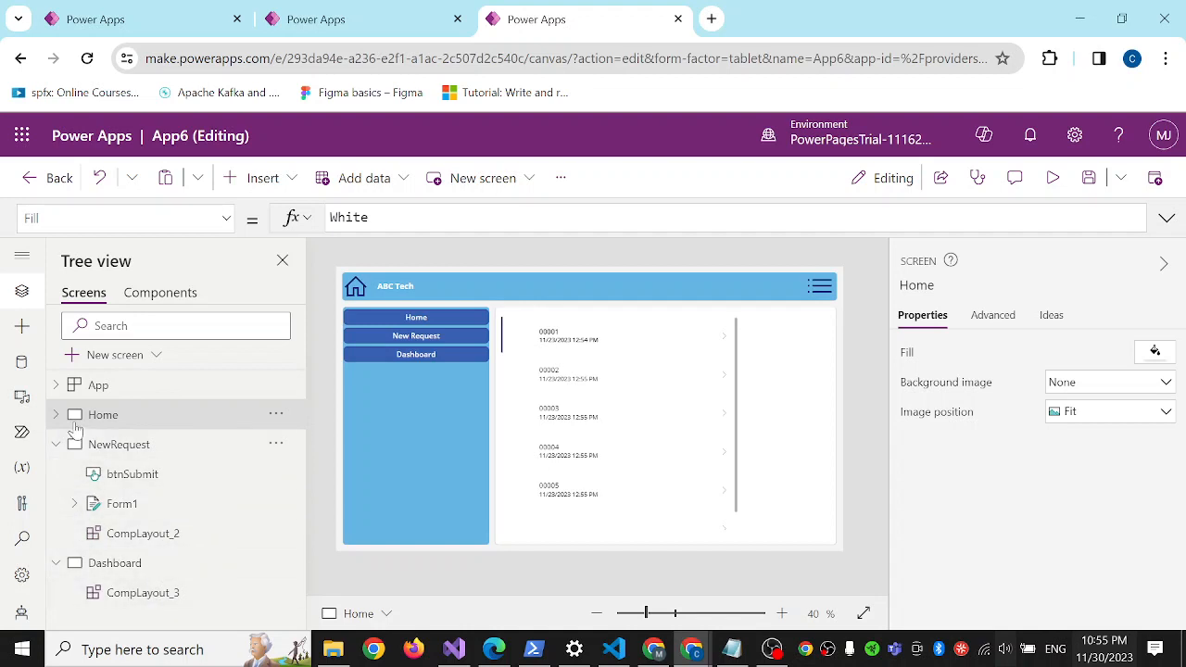
click(57, 415)
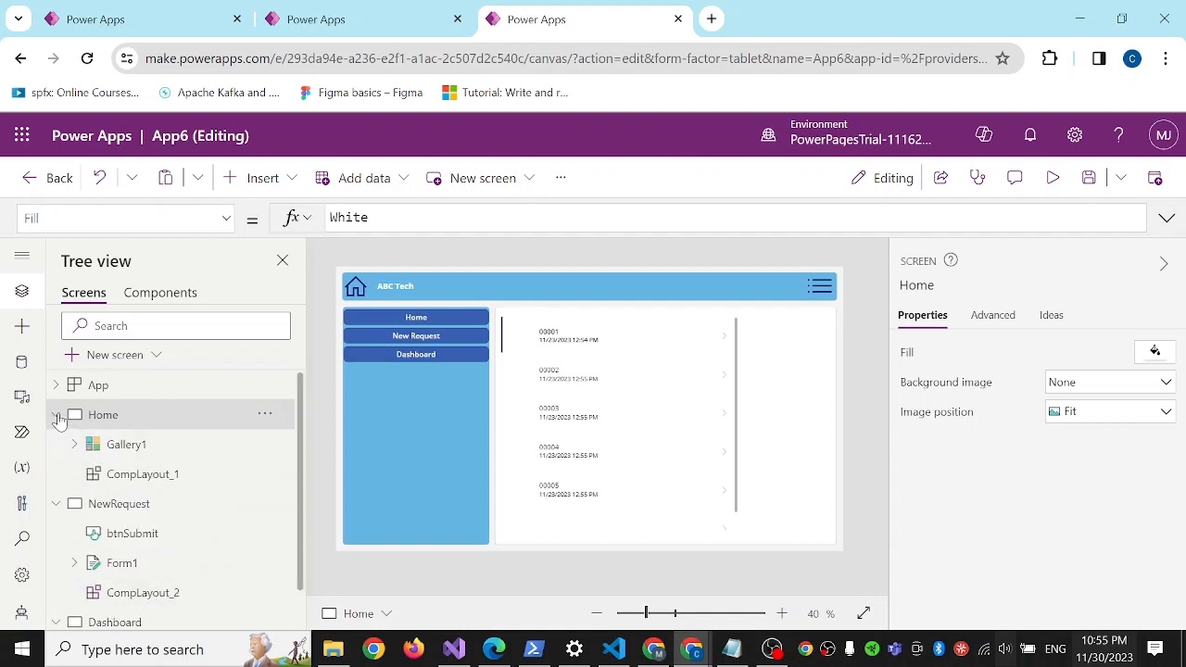
scroll(181, 541, down, 1)
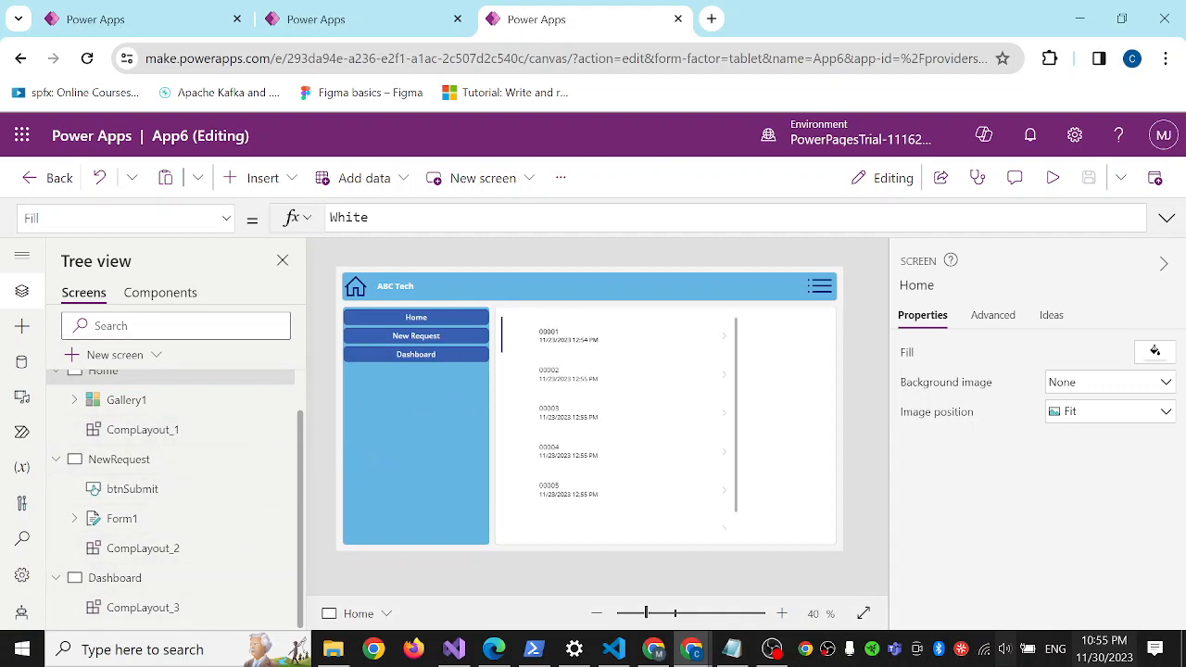
Examine the controls and containers that make up the CompLayout component, then collapse its hierarchy
click(156, 293)
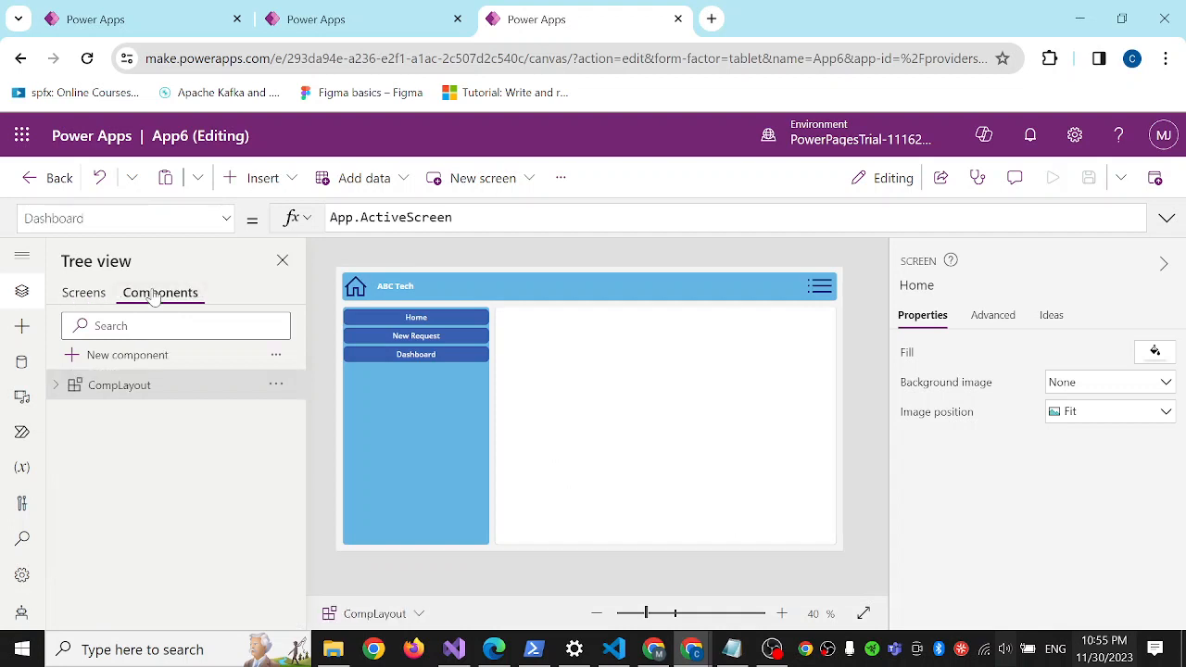
click(58, 389)
scroll(227, 505, down, 3)
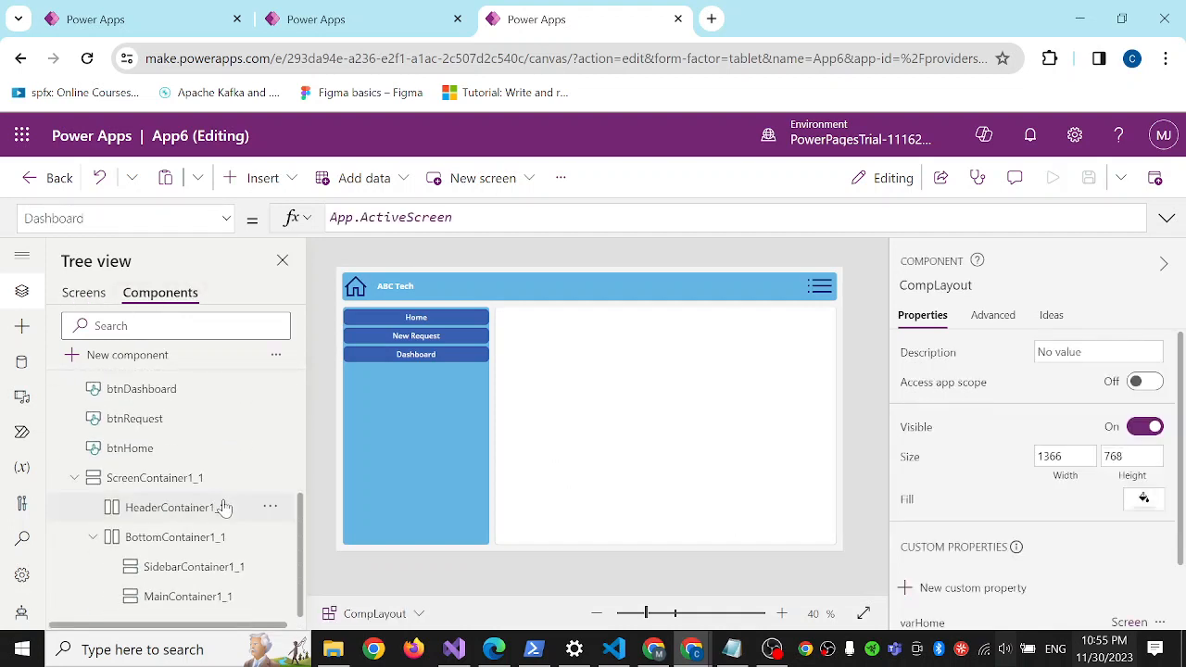
scroll(222, 505, up, 3)
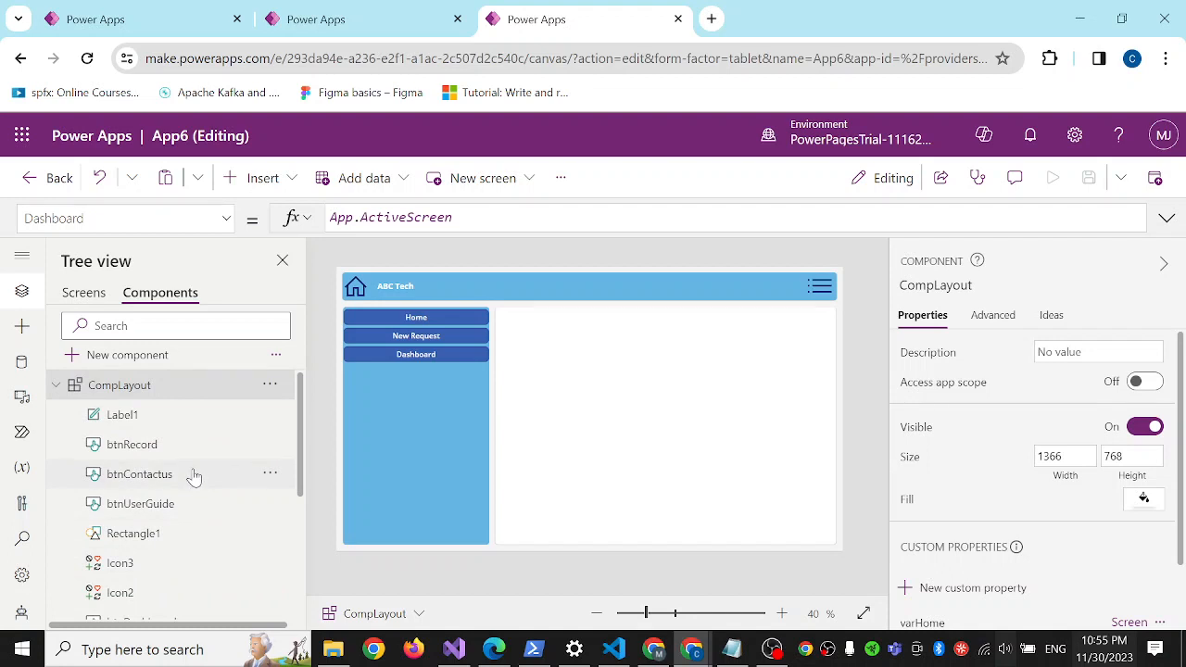
scroll(193, 478, down, 3)
scroll(185, 480, up, 3)
click(57, 386)
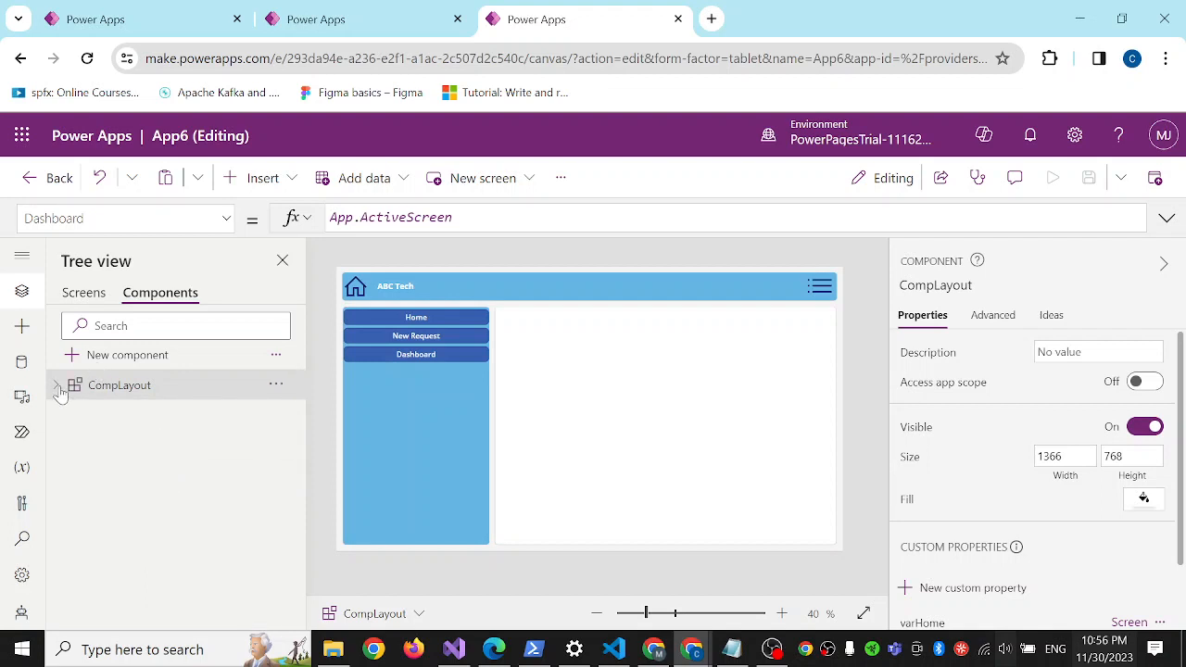
Review where CompLayout is placed on the Home, NewRequest and Dashboard screens in the app's screen hierarchy
click(84, 295)
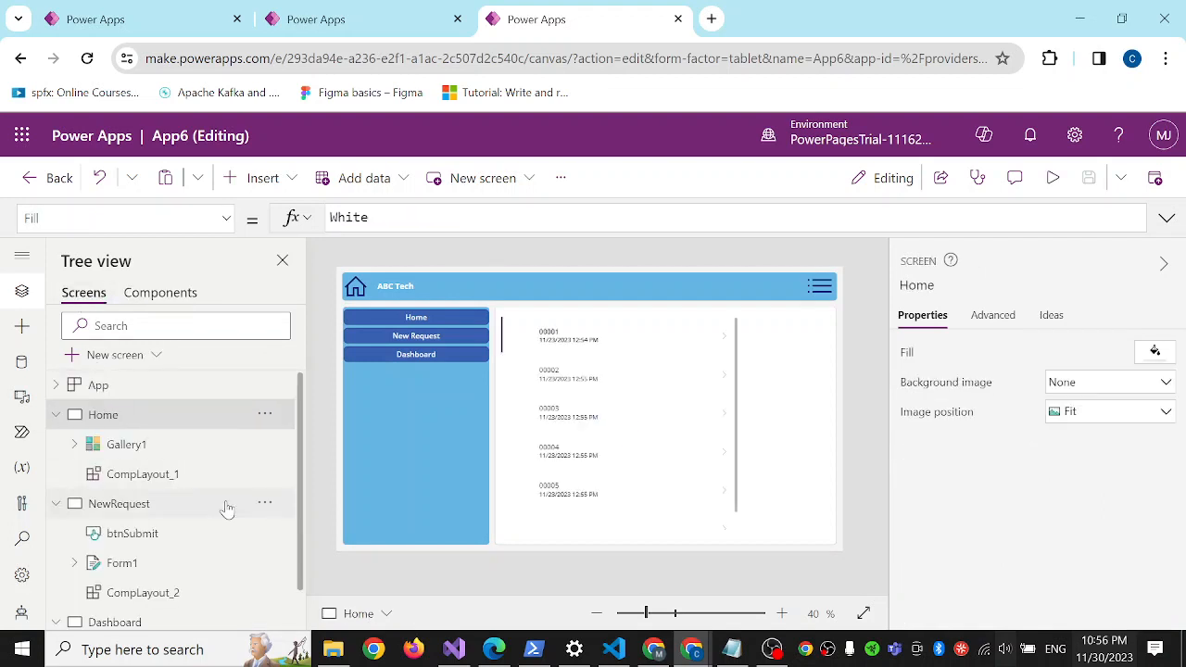
scroll(207, 517, down, 2)
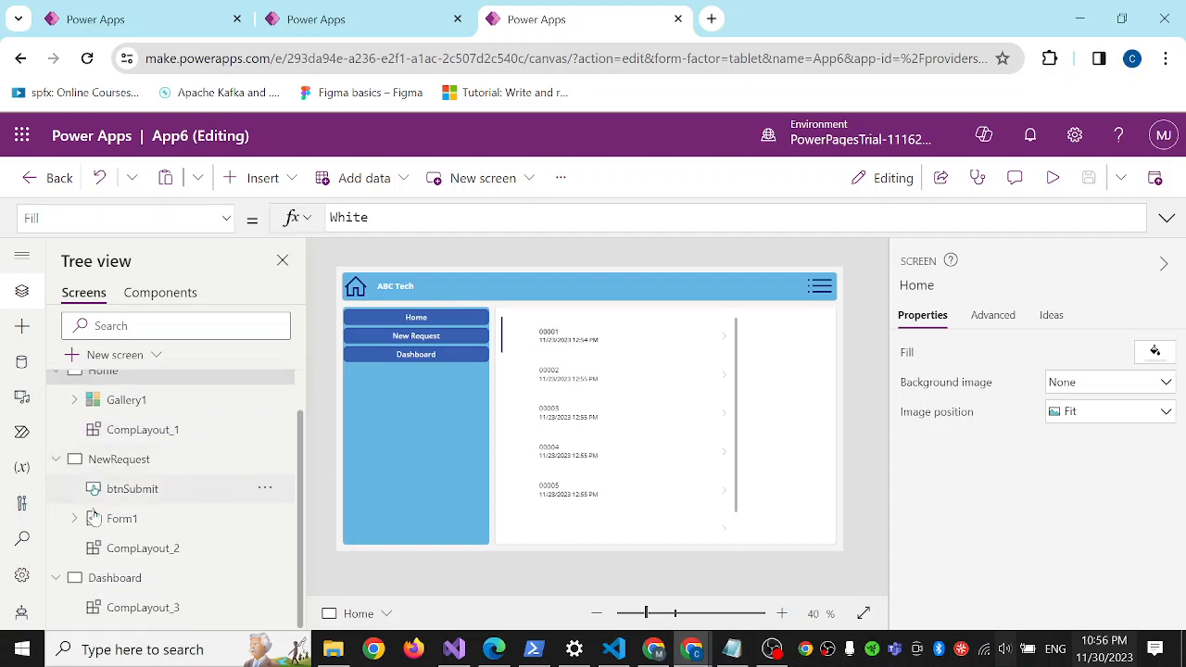
scroll(191, 476, up, 2)
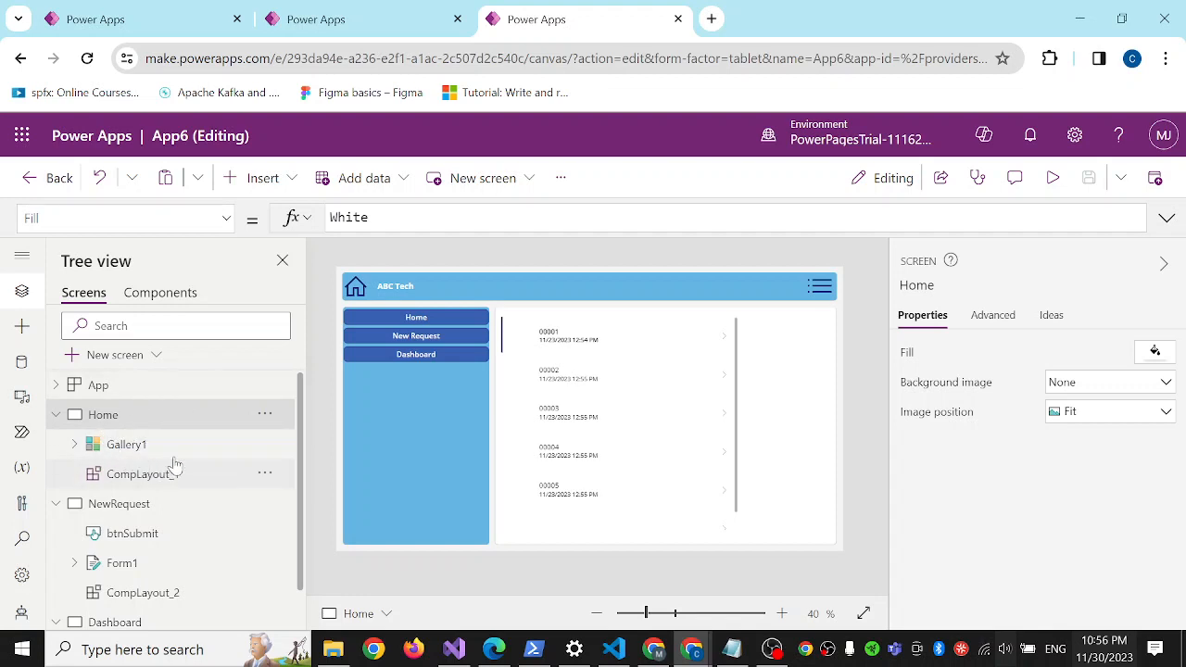
Inspect the ABC Tech header label inside the CompLayout component, then return to the Home screen
click(161, 295)
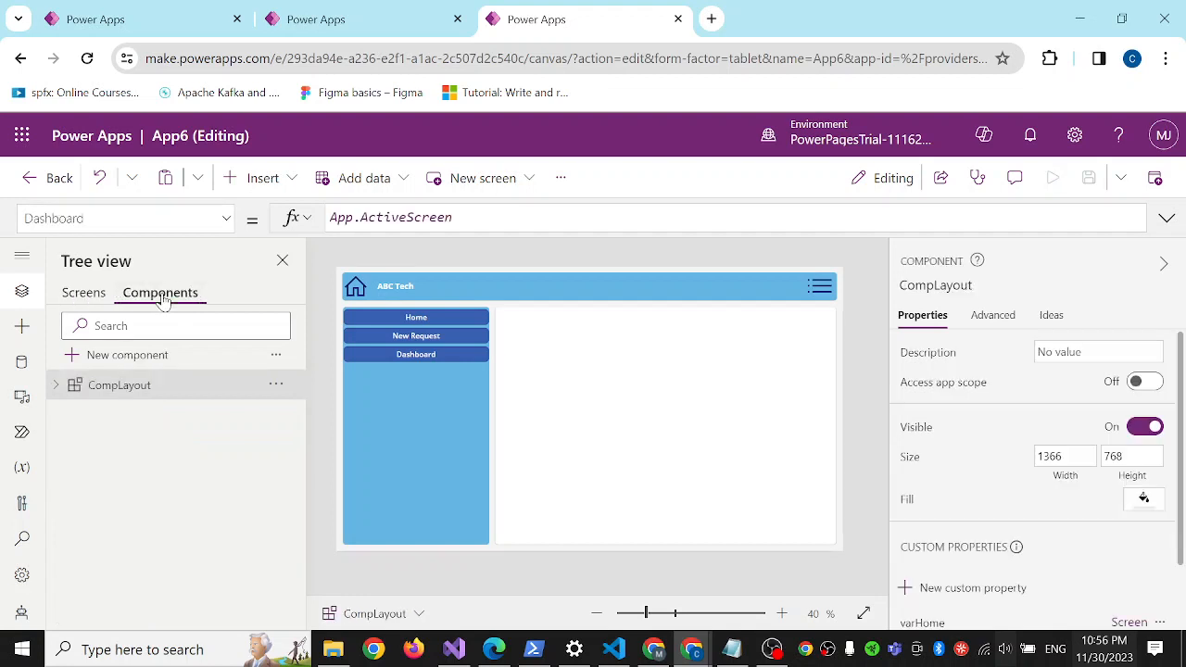
click(388, 291)
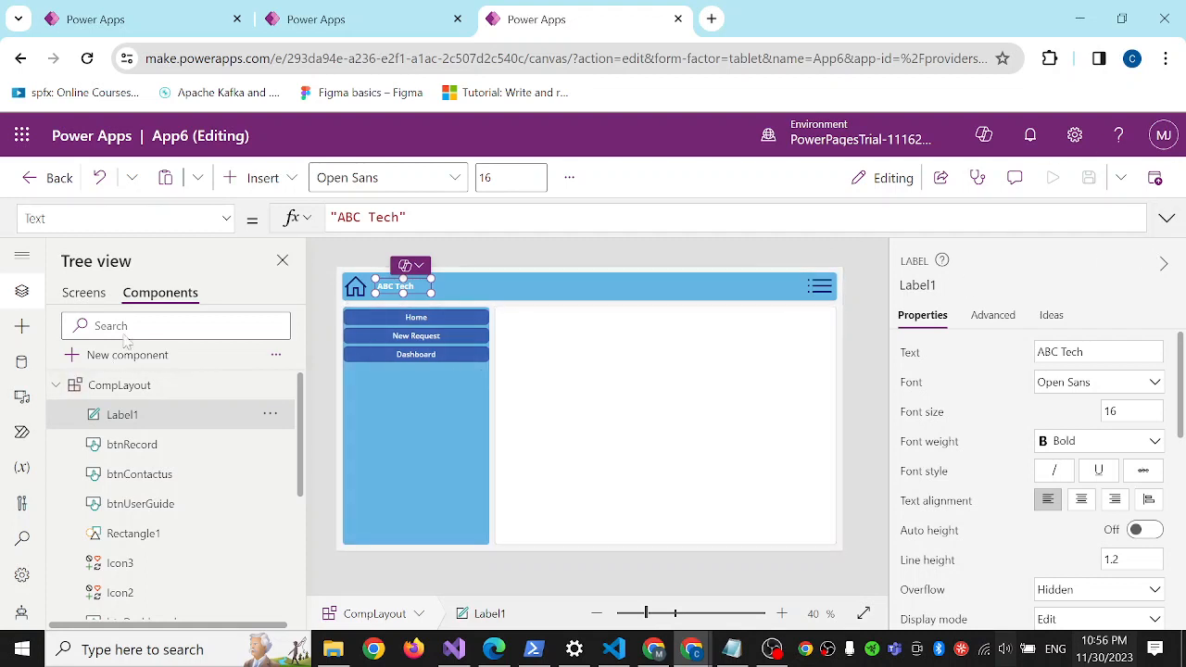
click(90, 295)
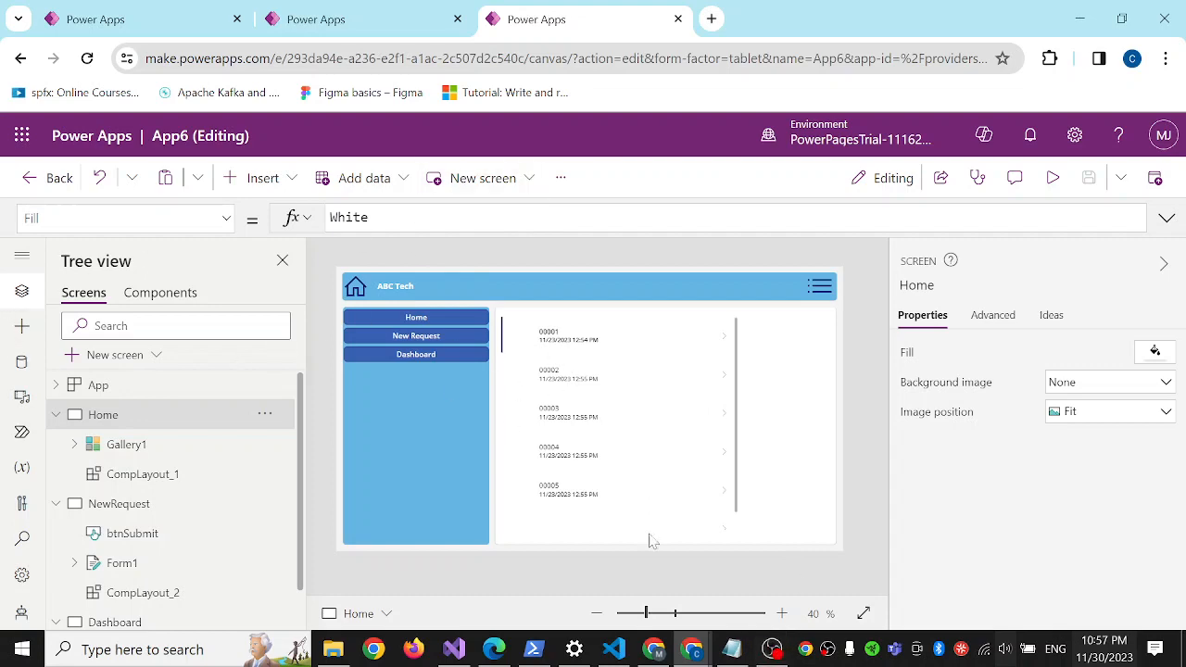
click(772, 650)
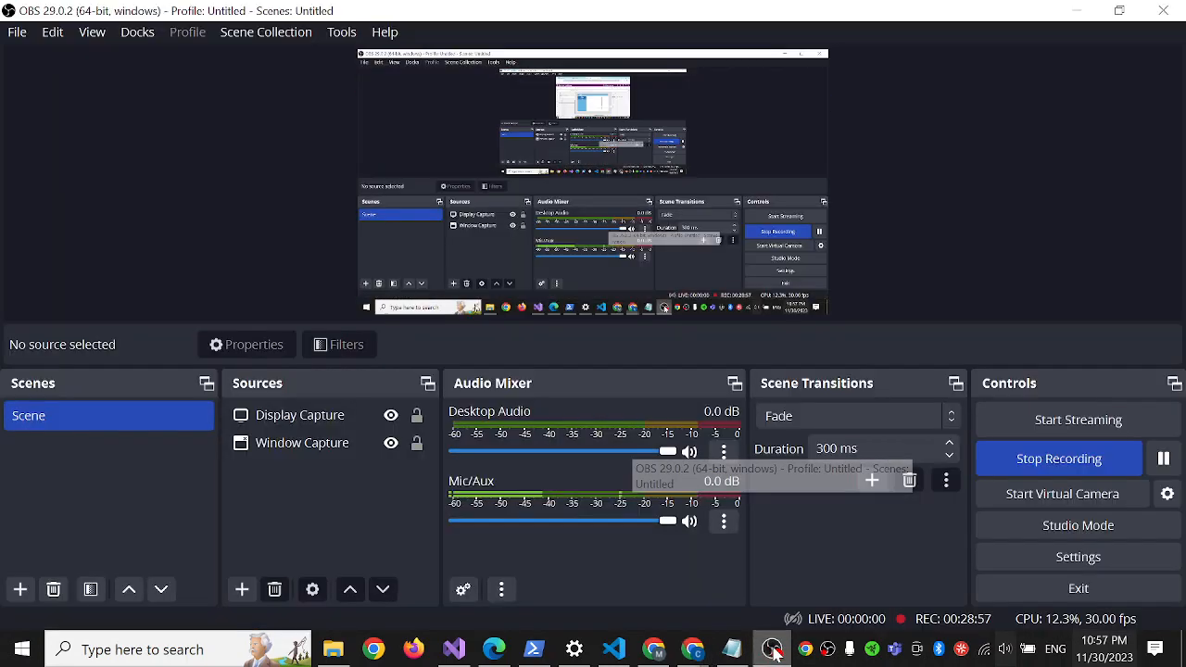